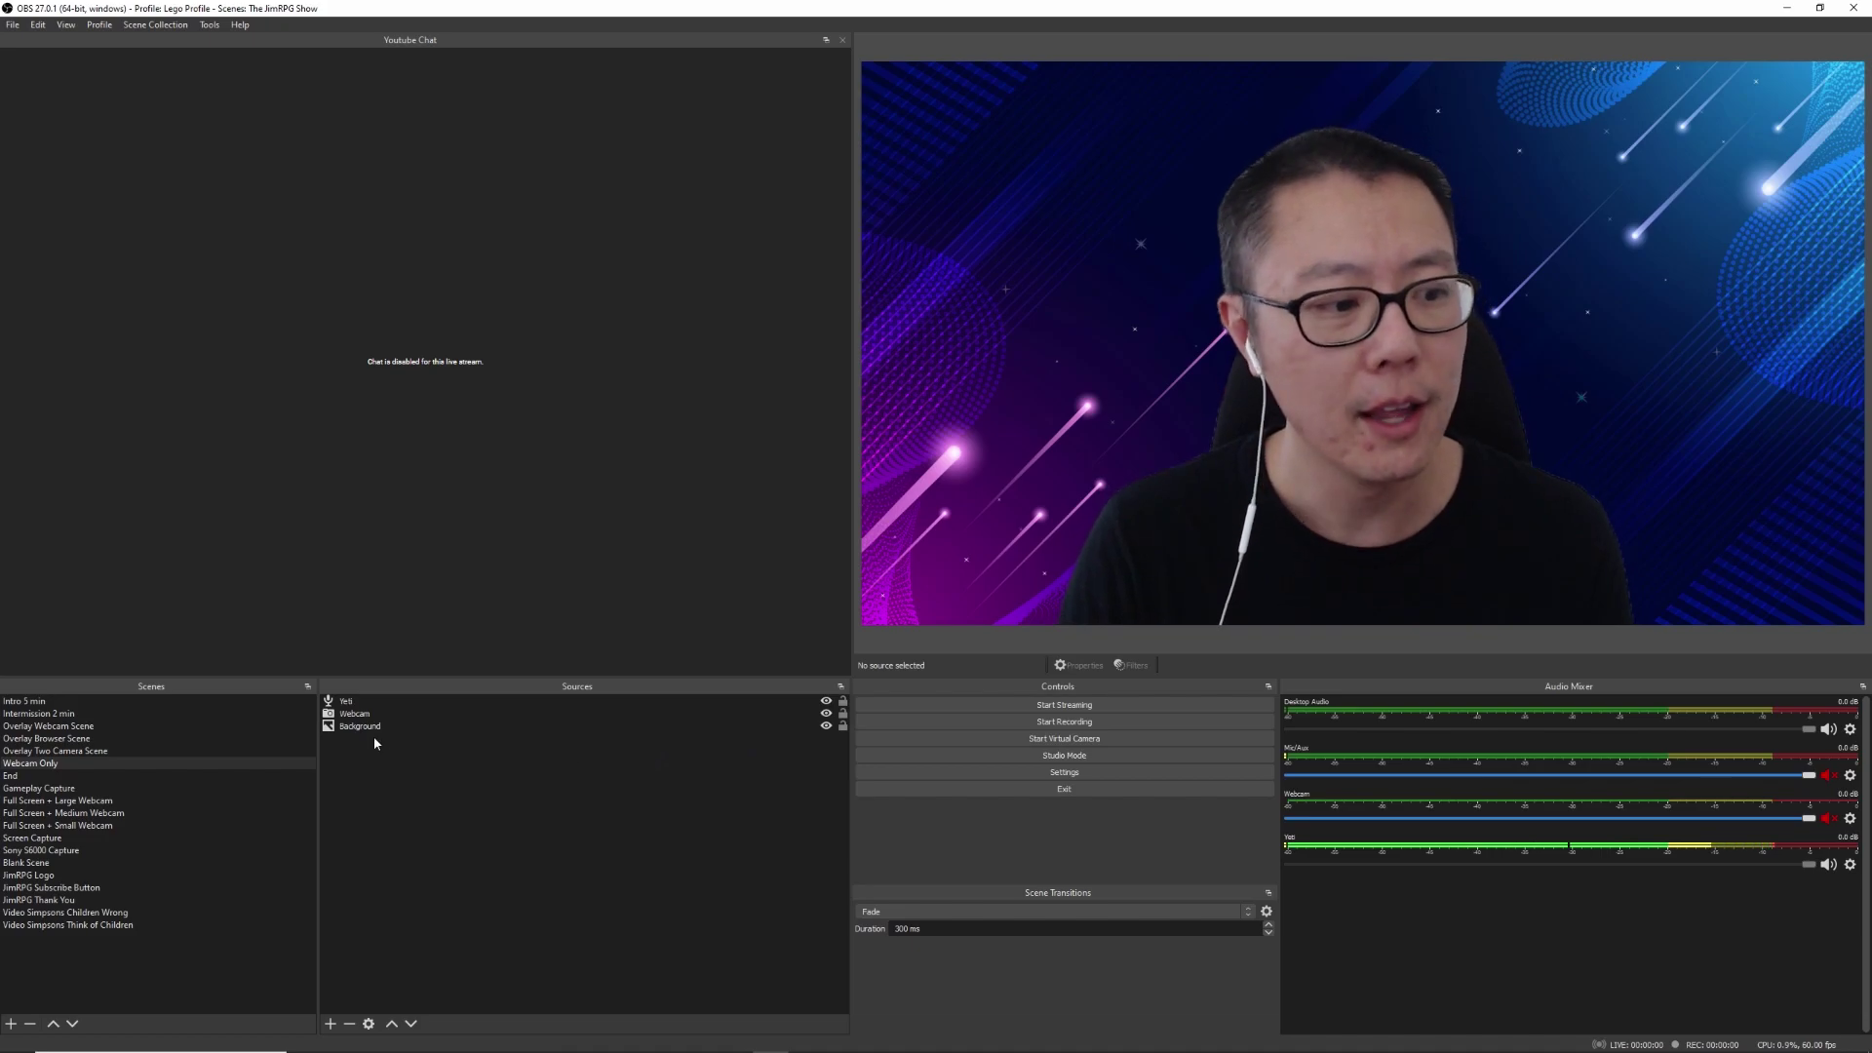
Step: Make Overlay Browser Scene the live scene in OBS Studio
click(176, 739)
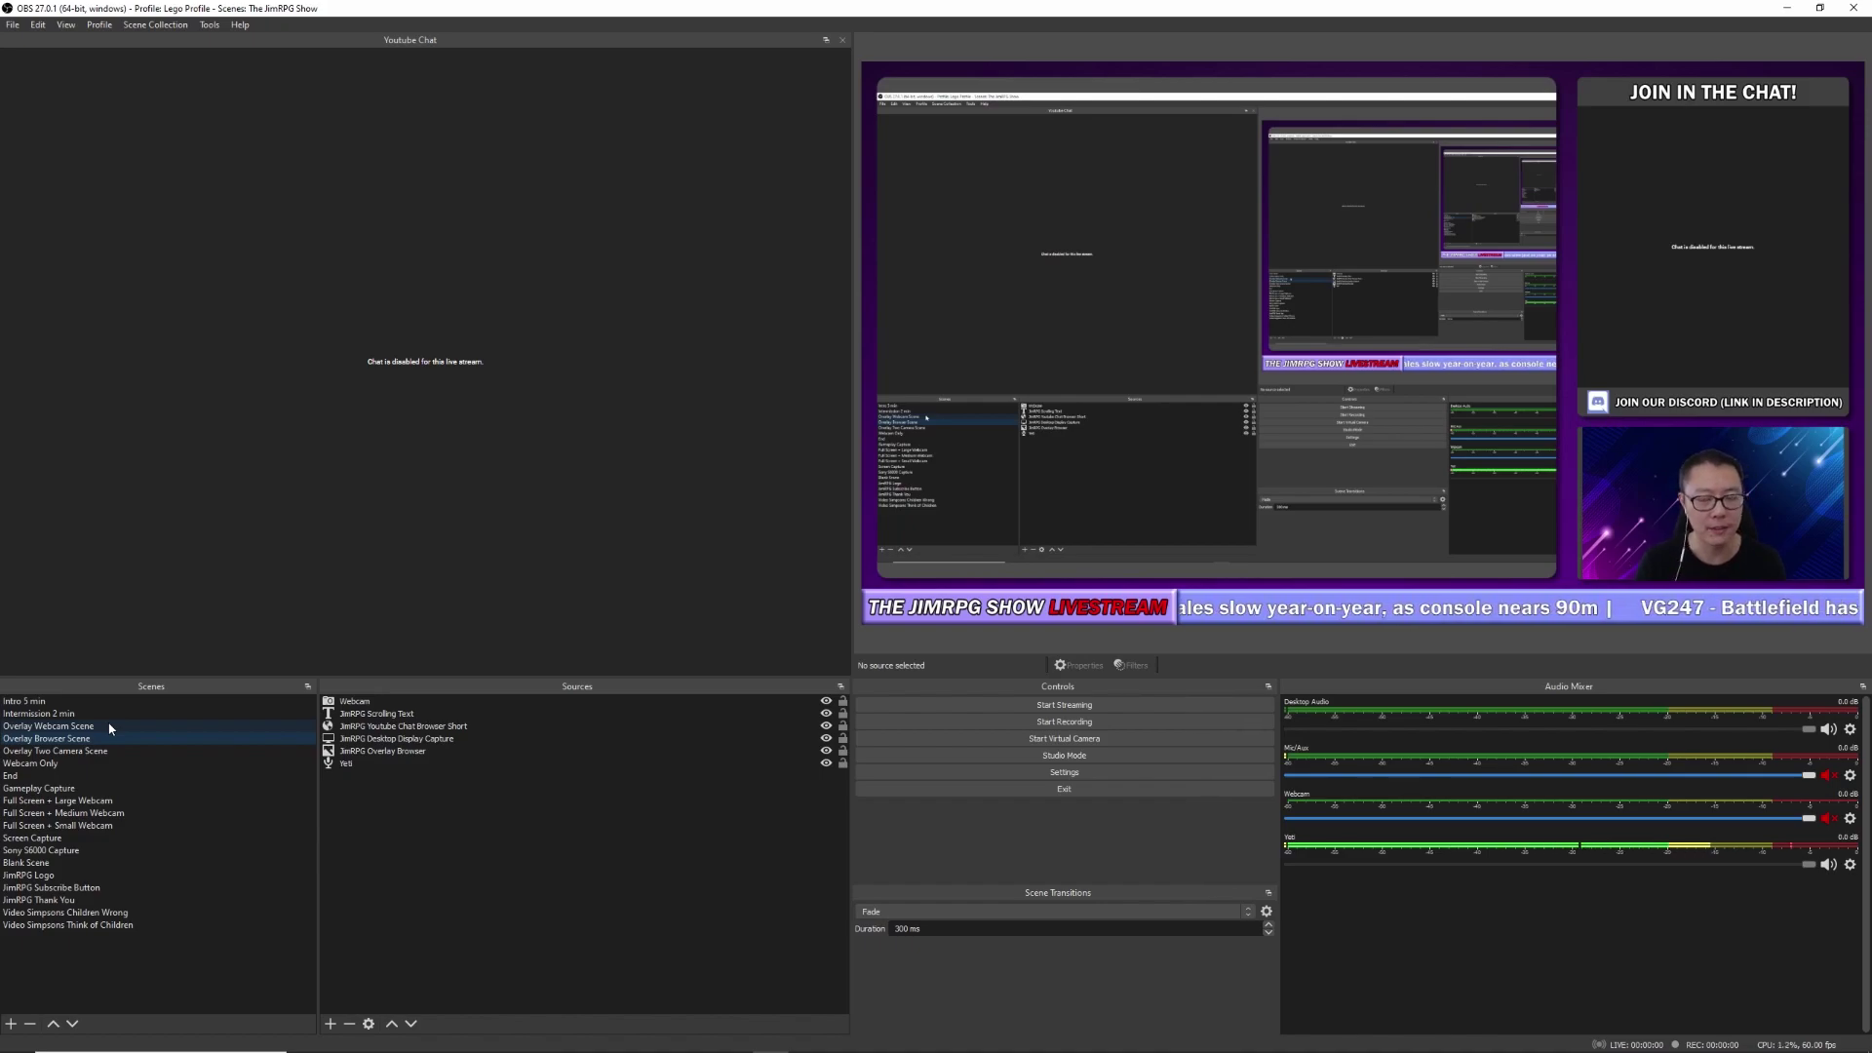
Step: Go to Overlay Webcam Scene, play the Simpsons clip with F13, then unmute audio and return with F14/F13
click(110, 727)
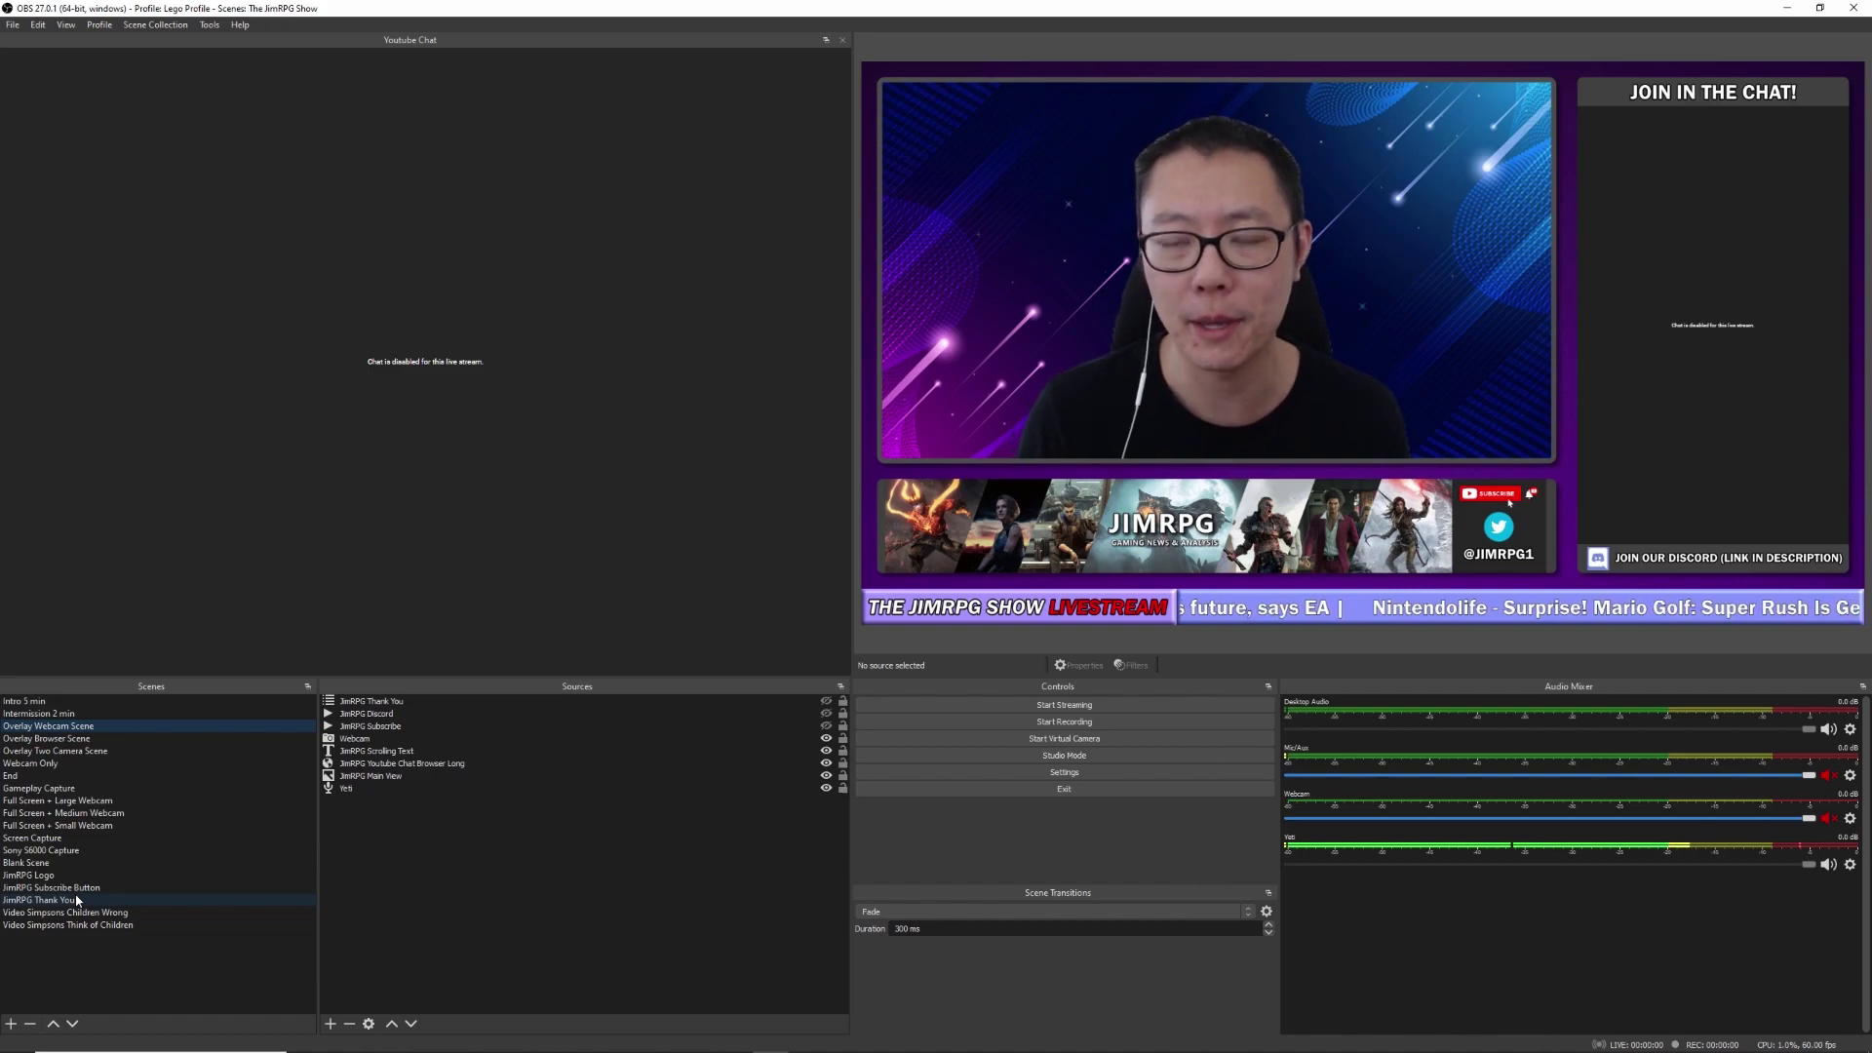
key(F13)
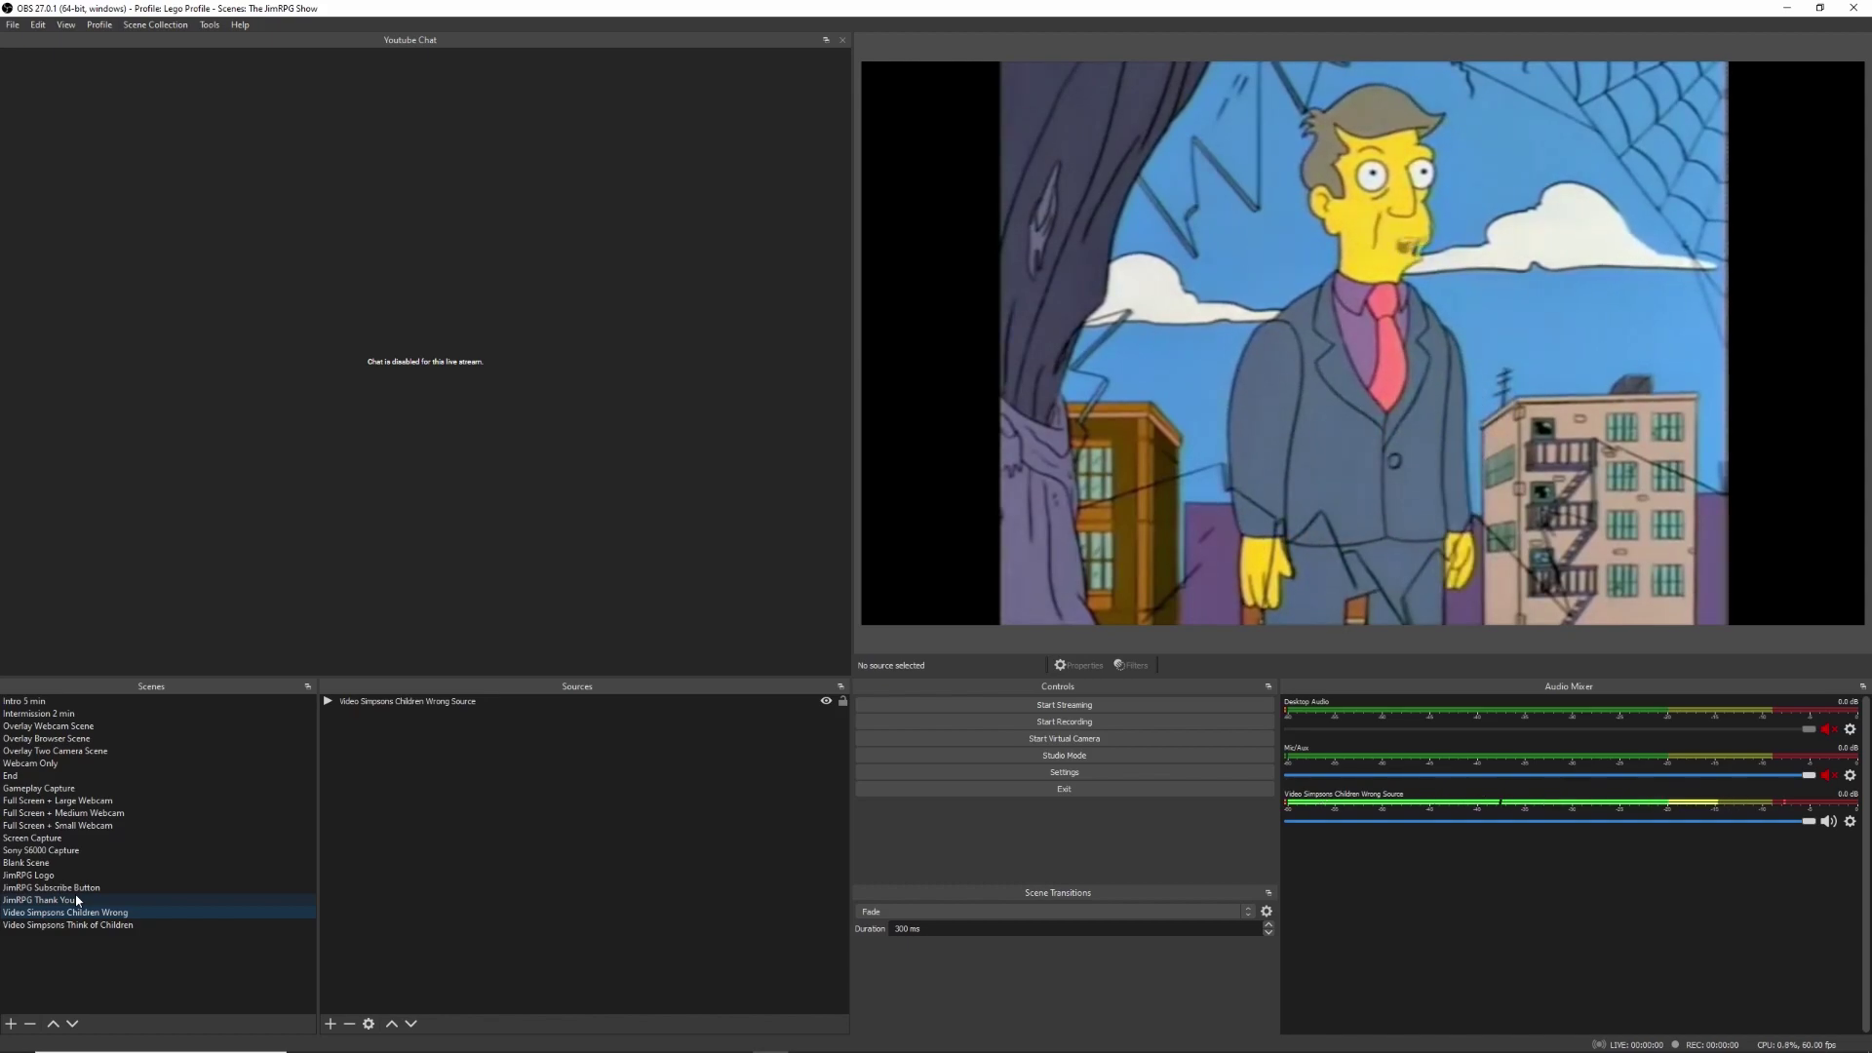
key(F14)
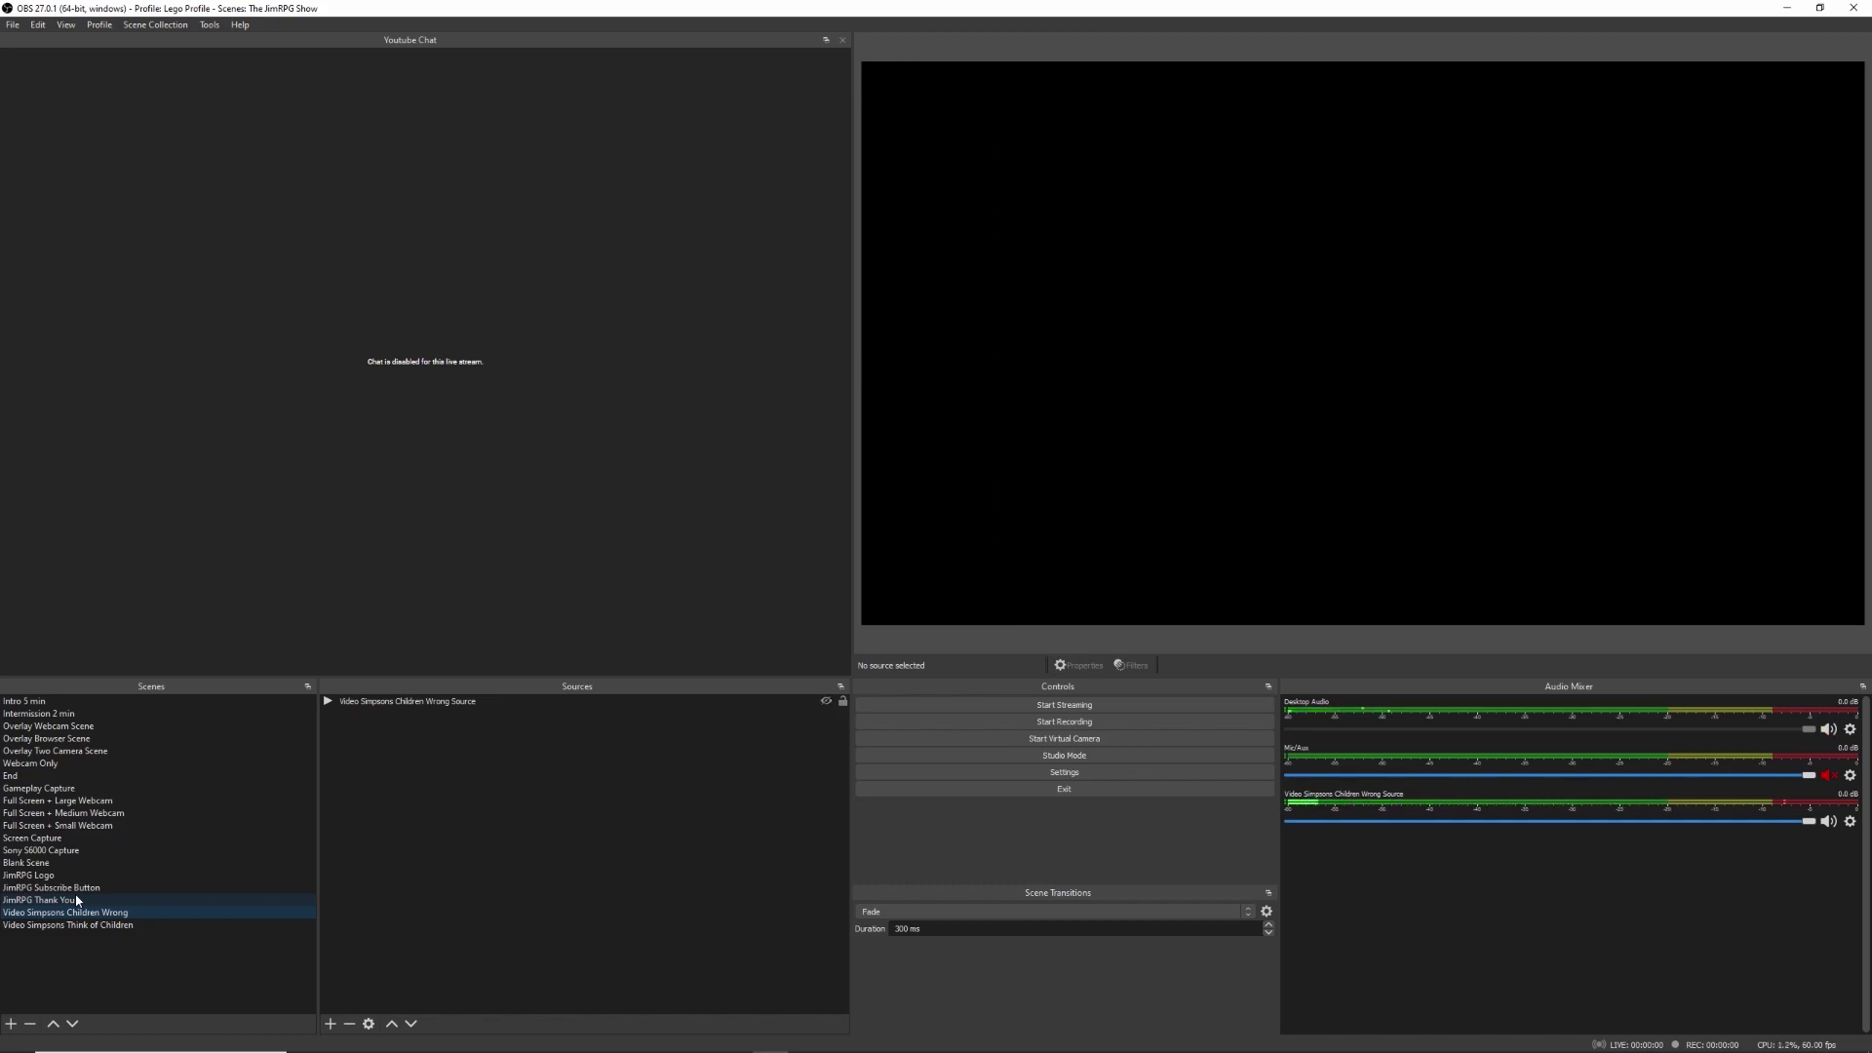
key(F13)
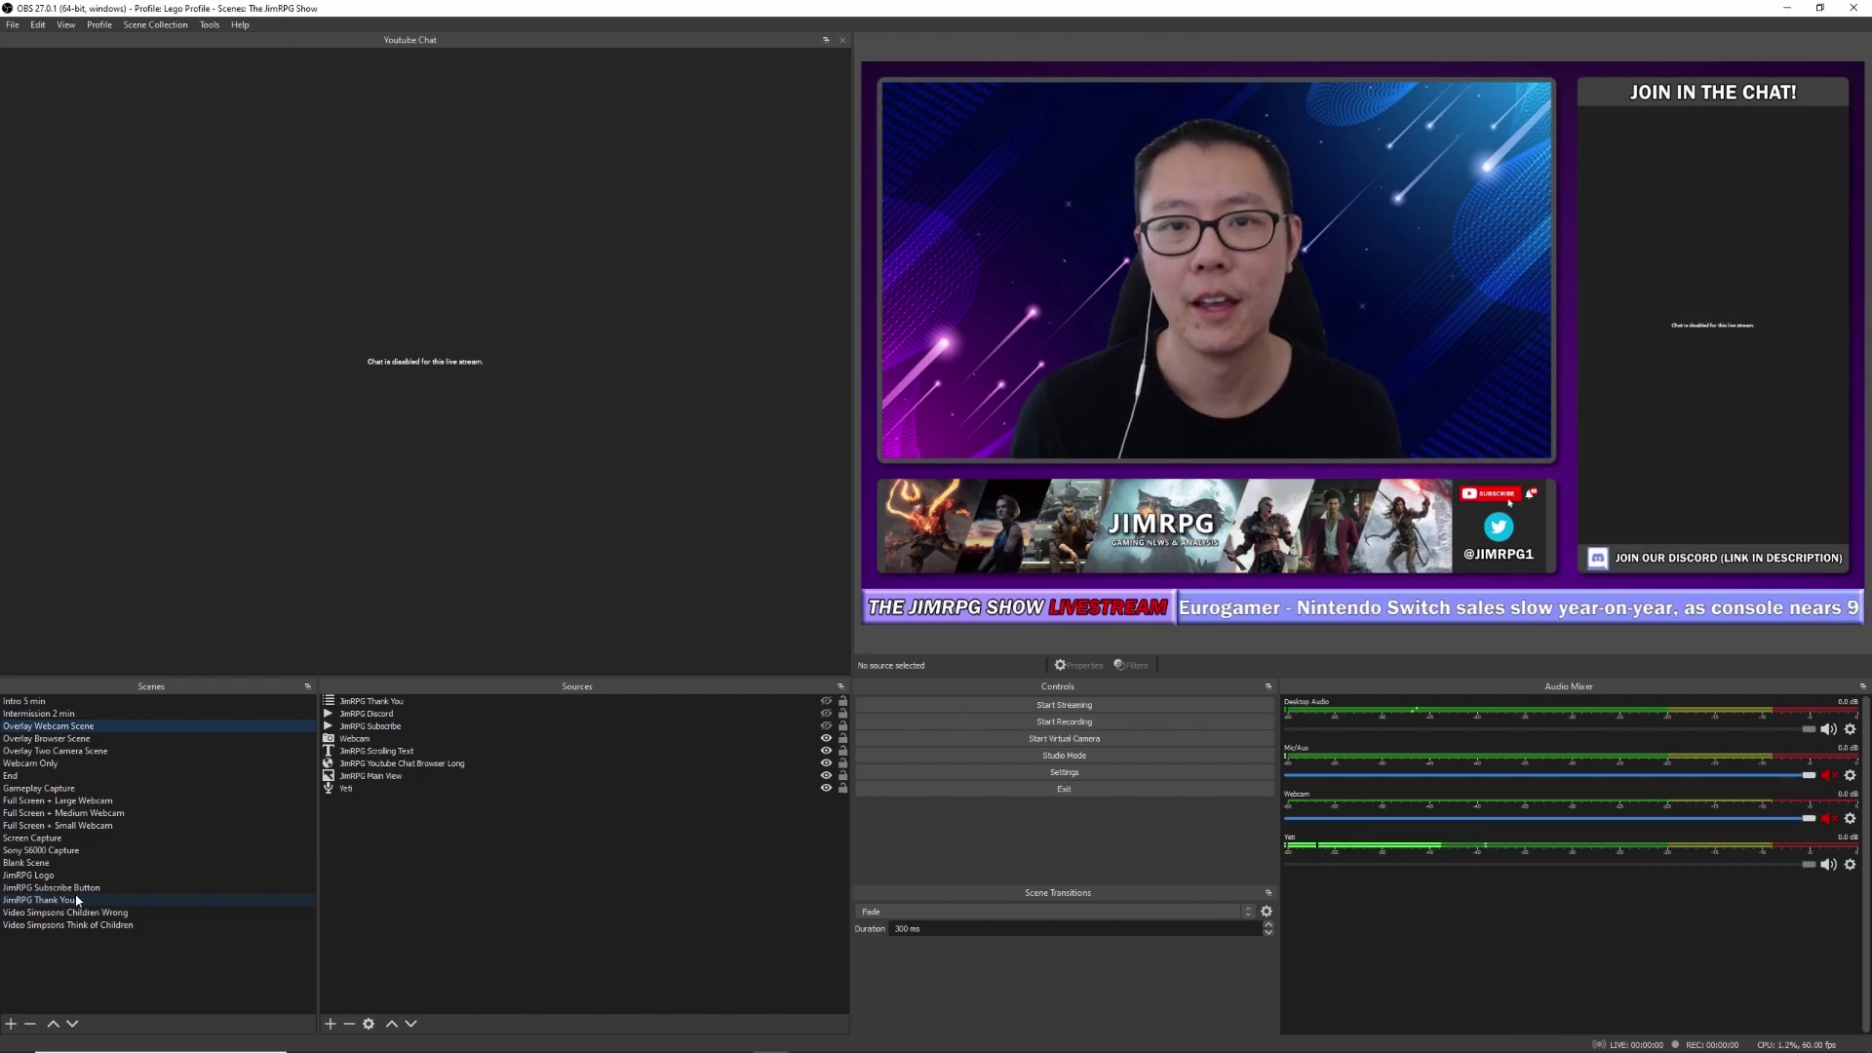
Step: Make Webcam Only the live scene
click(59, 765)
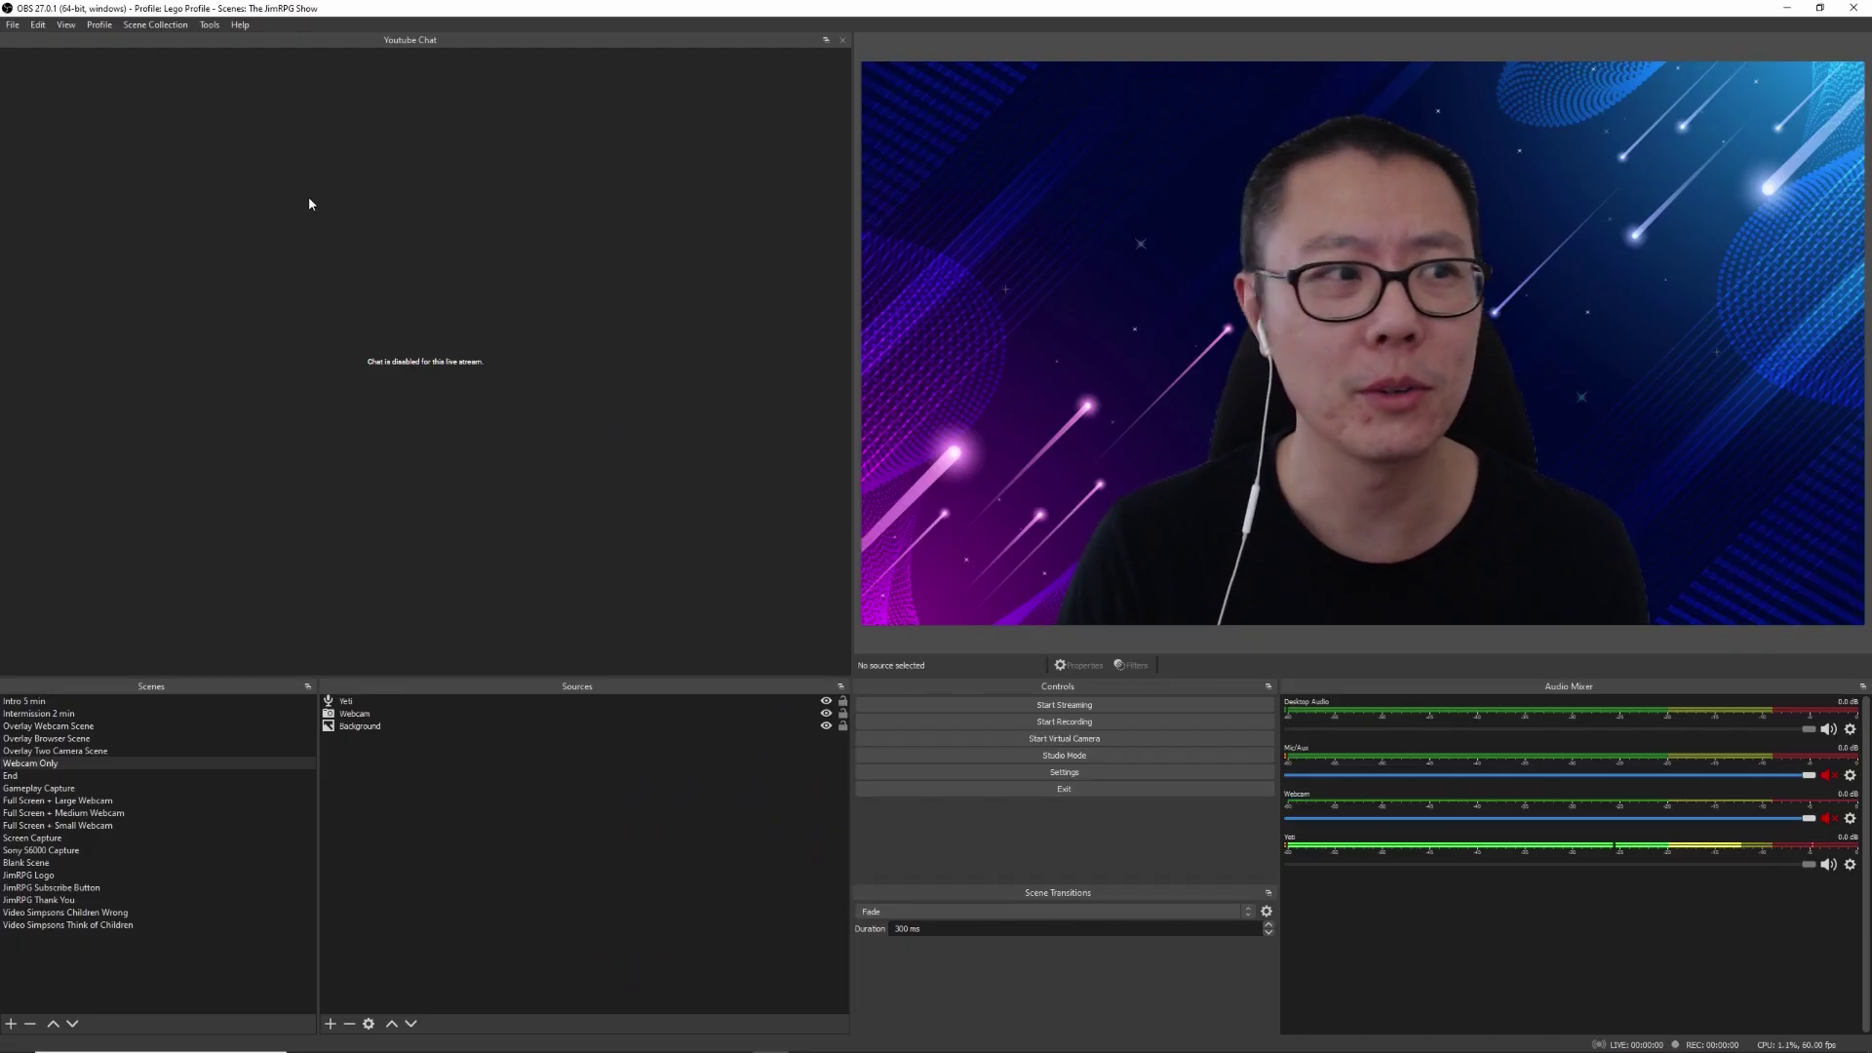
click(209, 33)
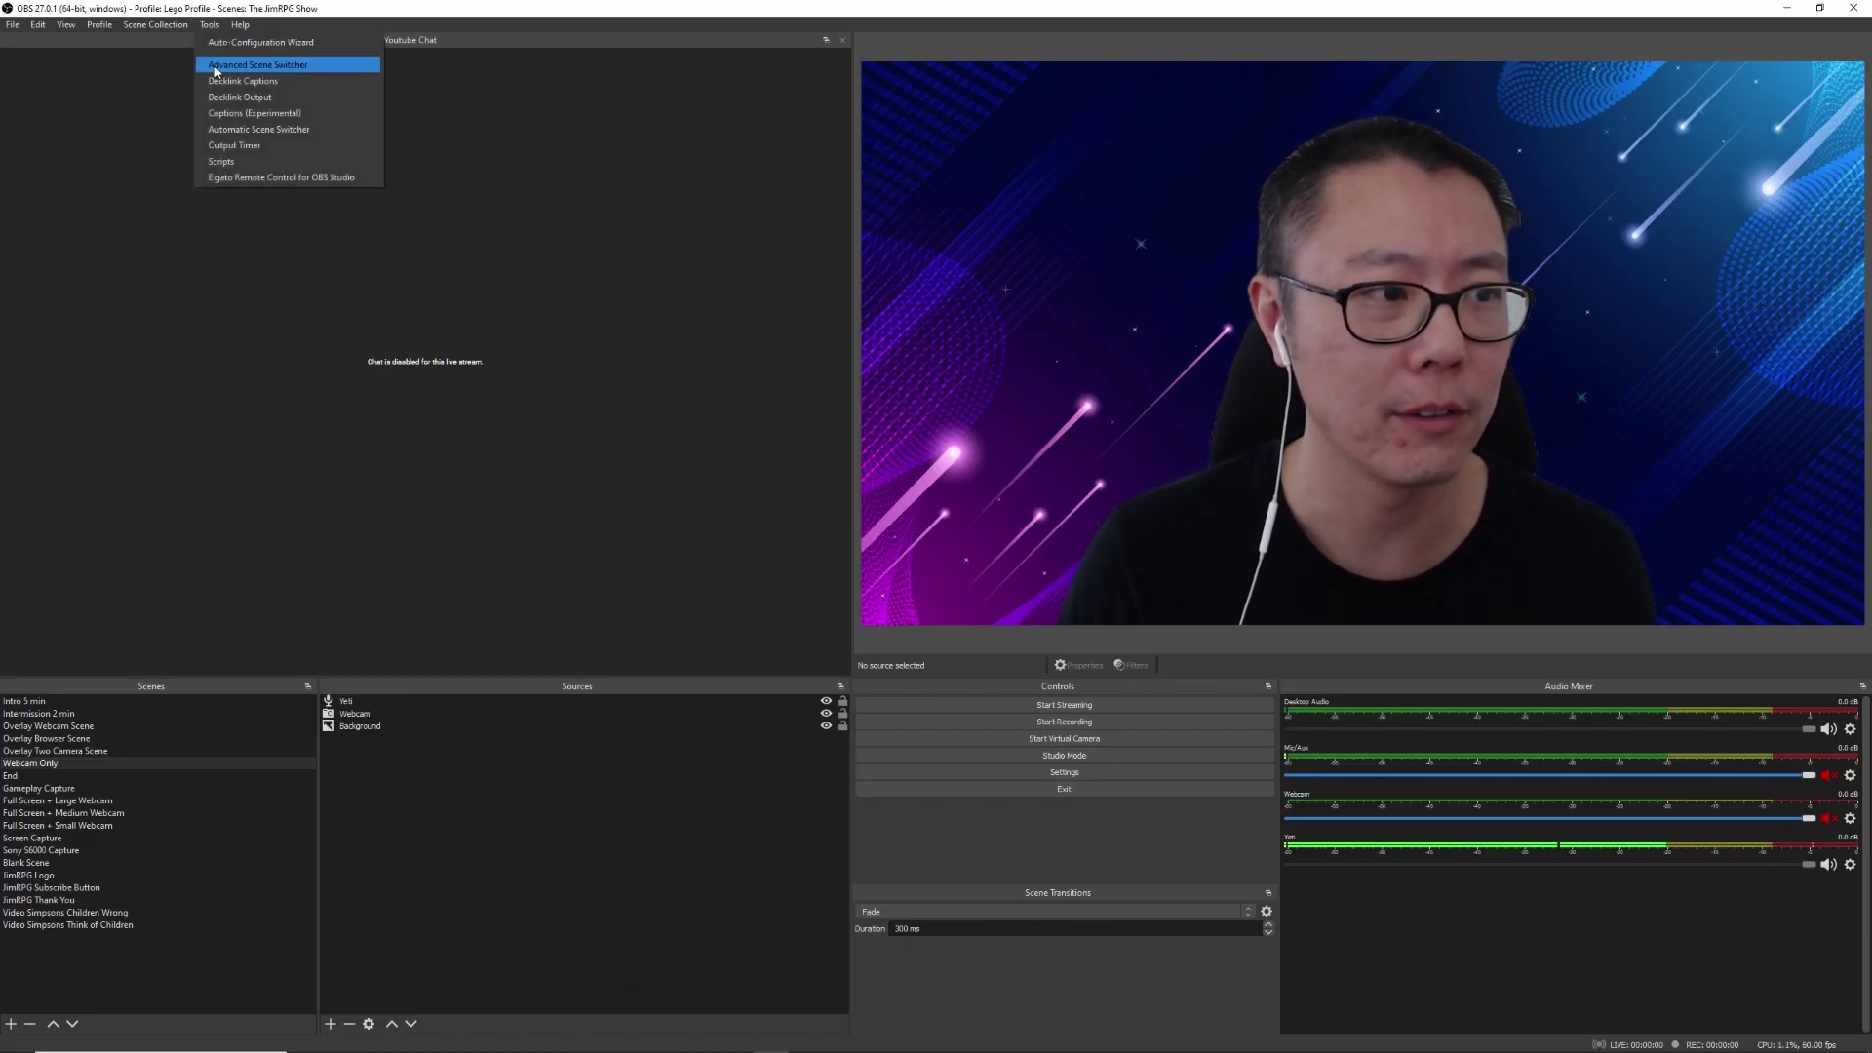
click(213, 71)
click(880, 332)
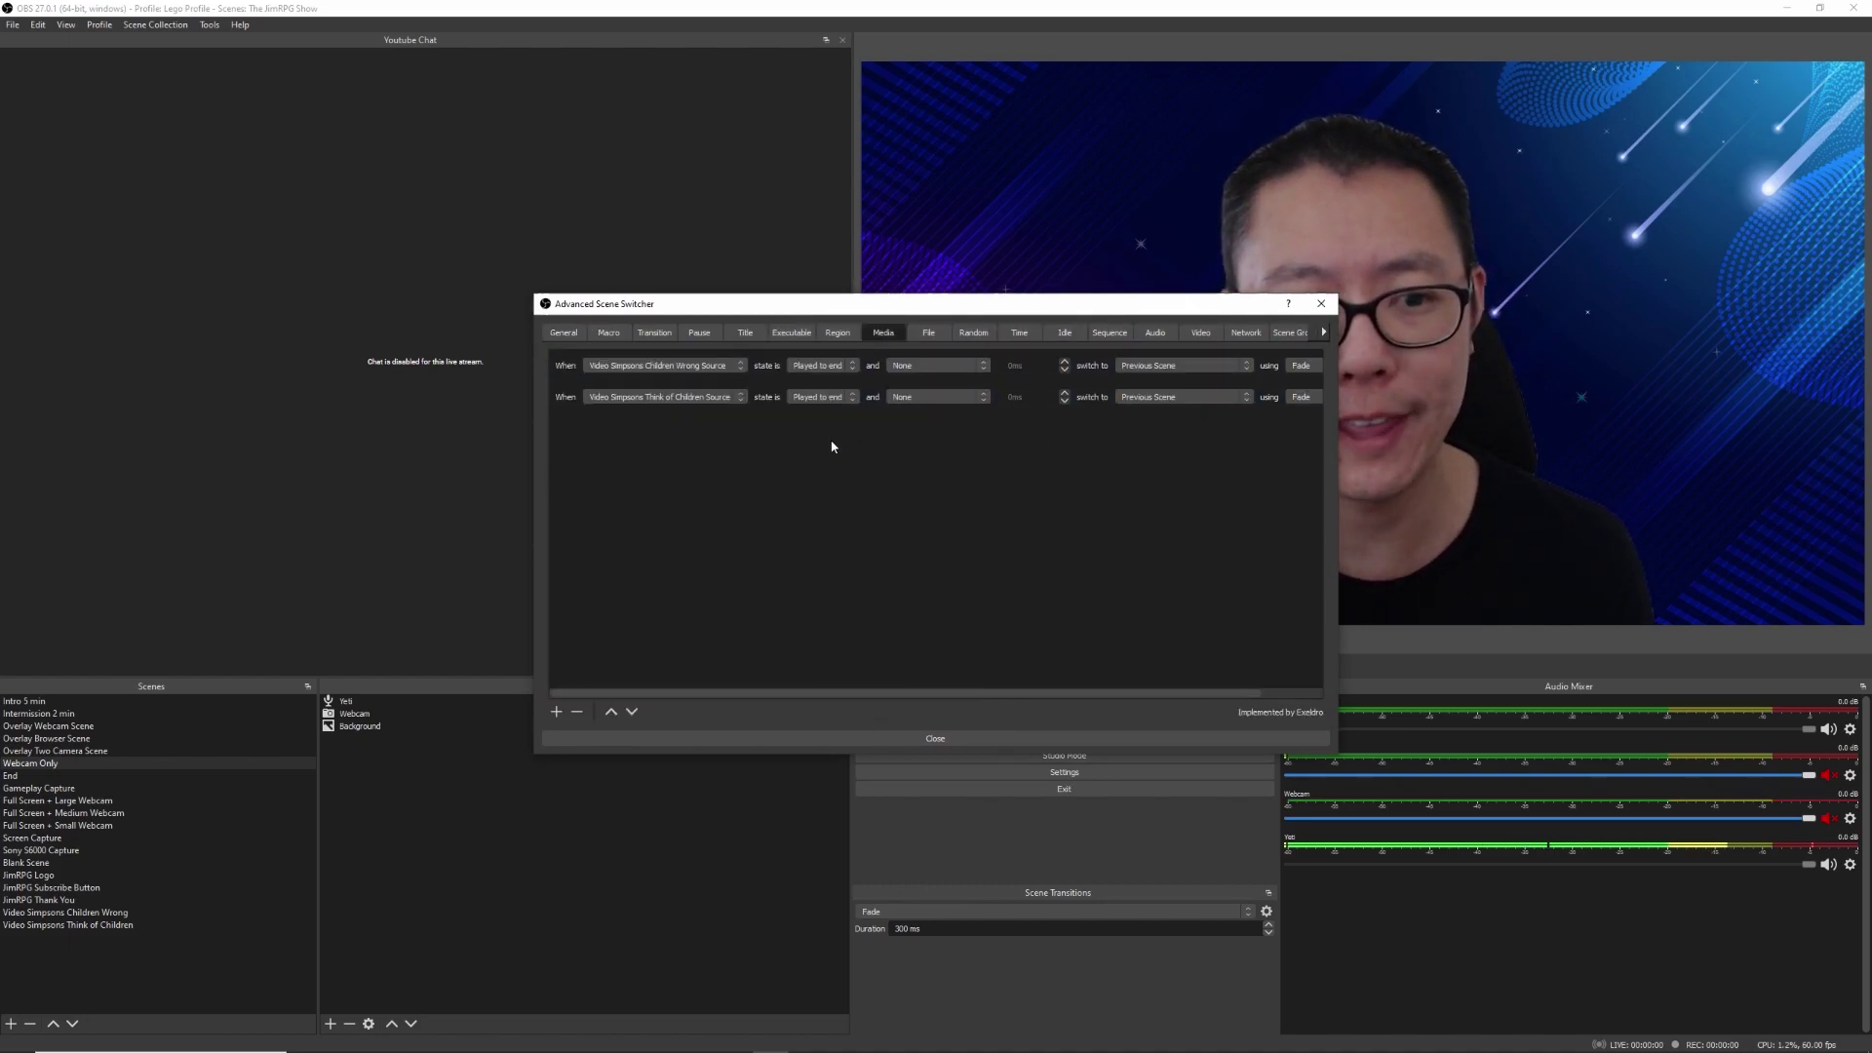
click(603, 403)
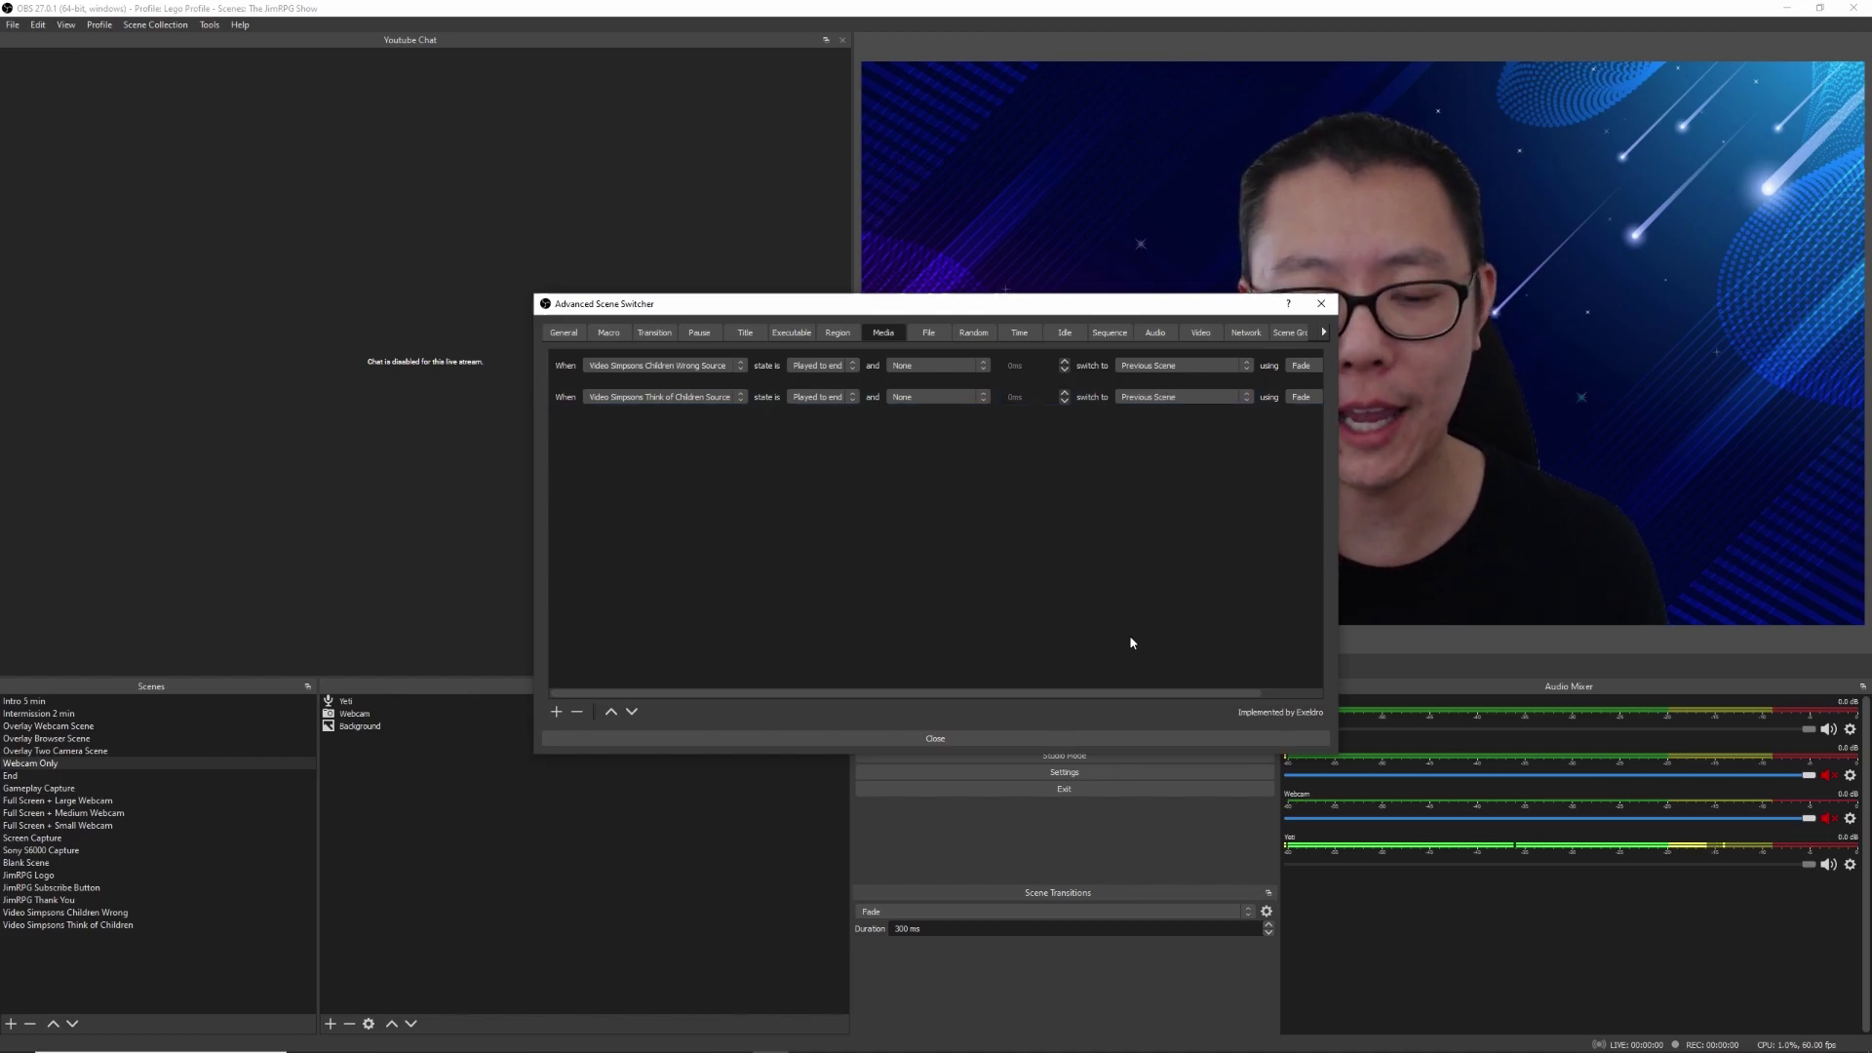
click(897, 741)
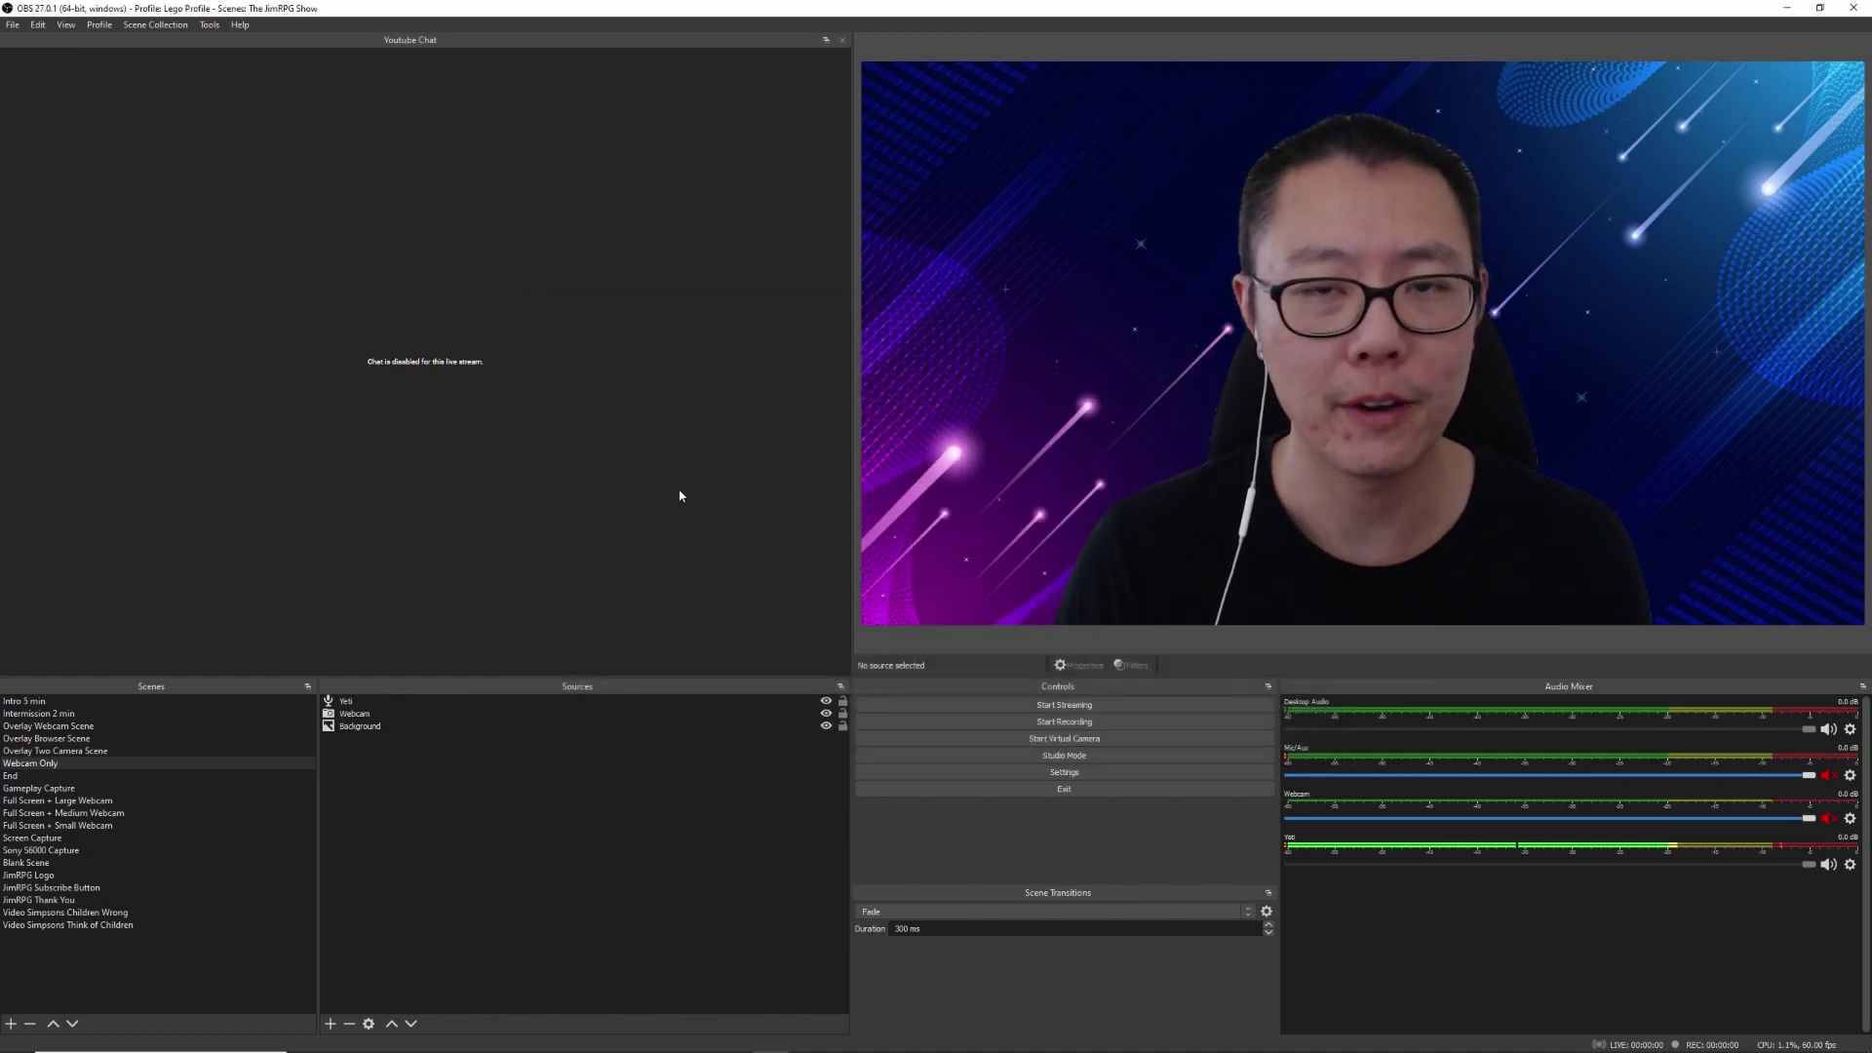
Step: Scroll through the Advanced Scene Switcher page on obsproject.com, then return to OBS Studio
click(394, 1033)
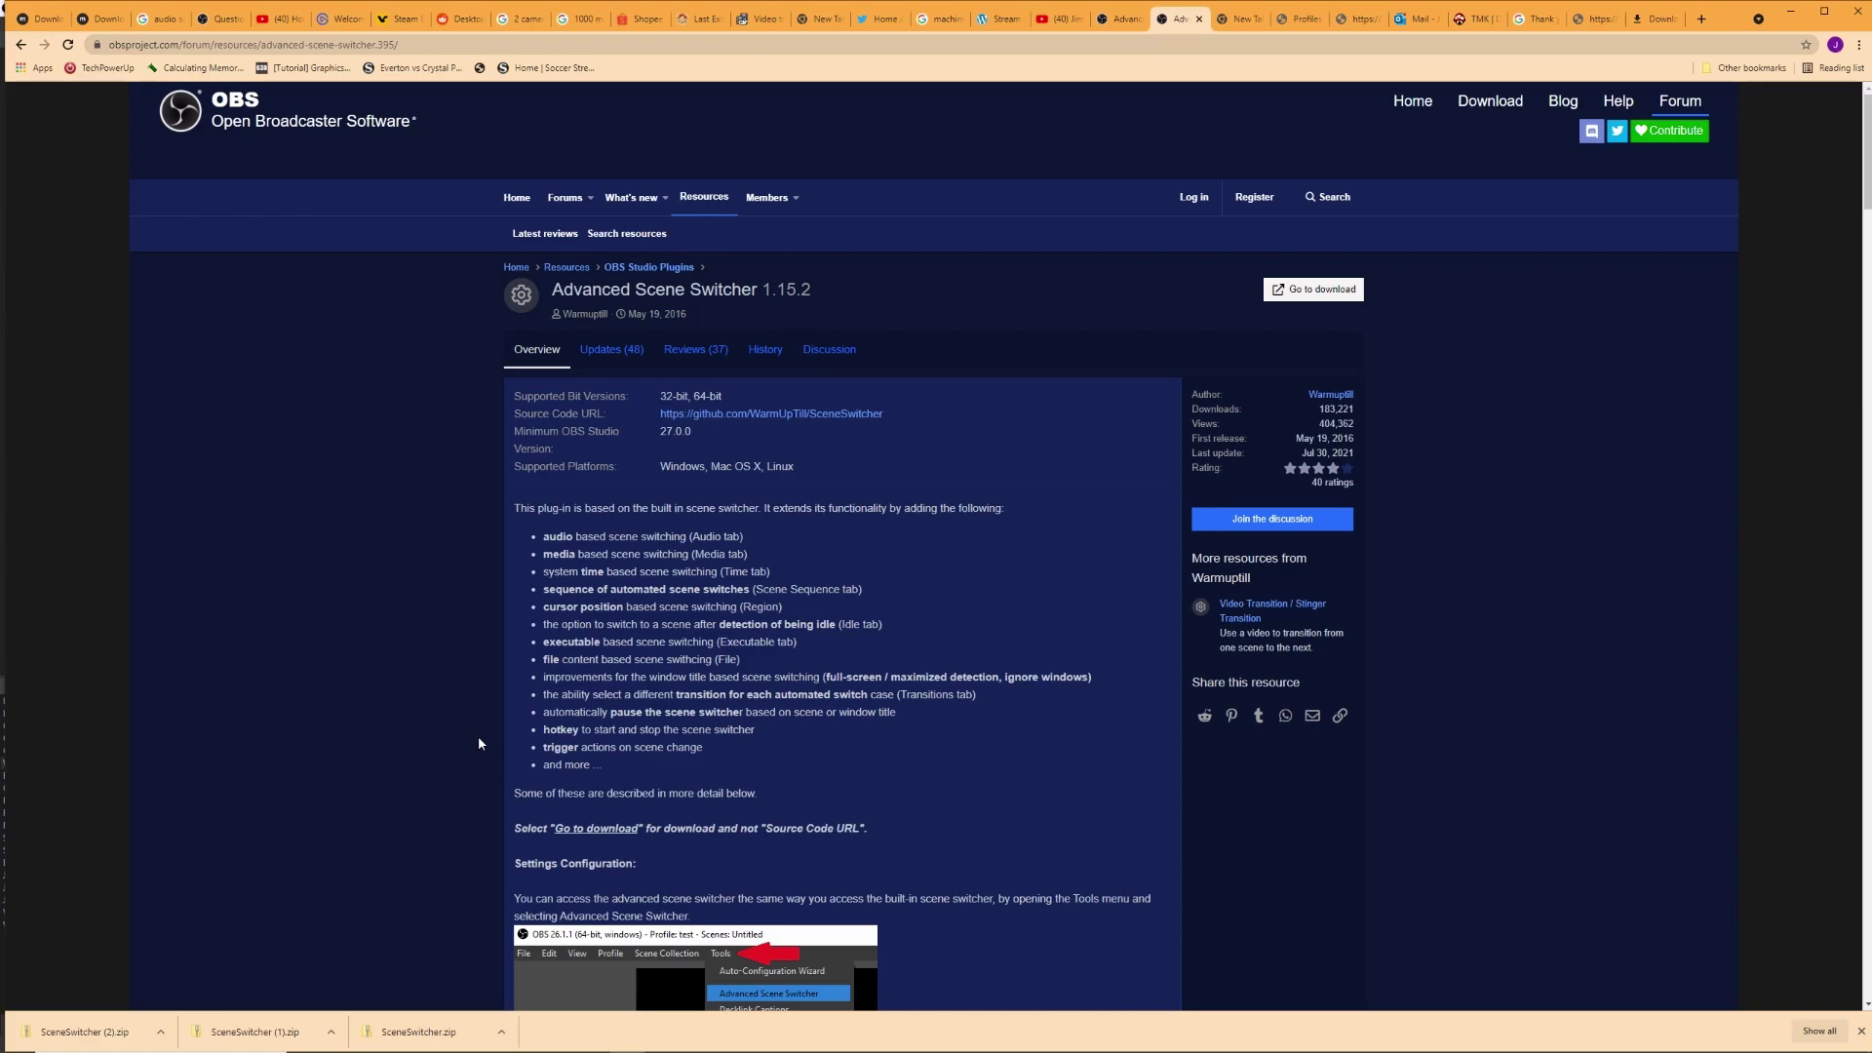
scroll(517, 739, down, 20)
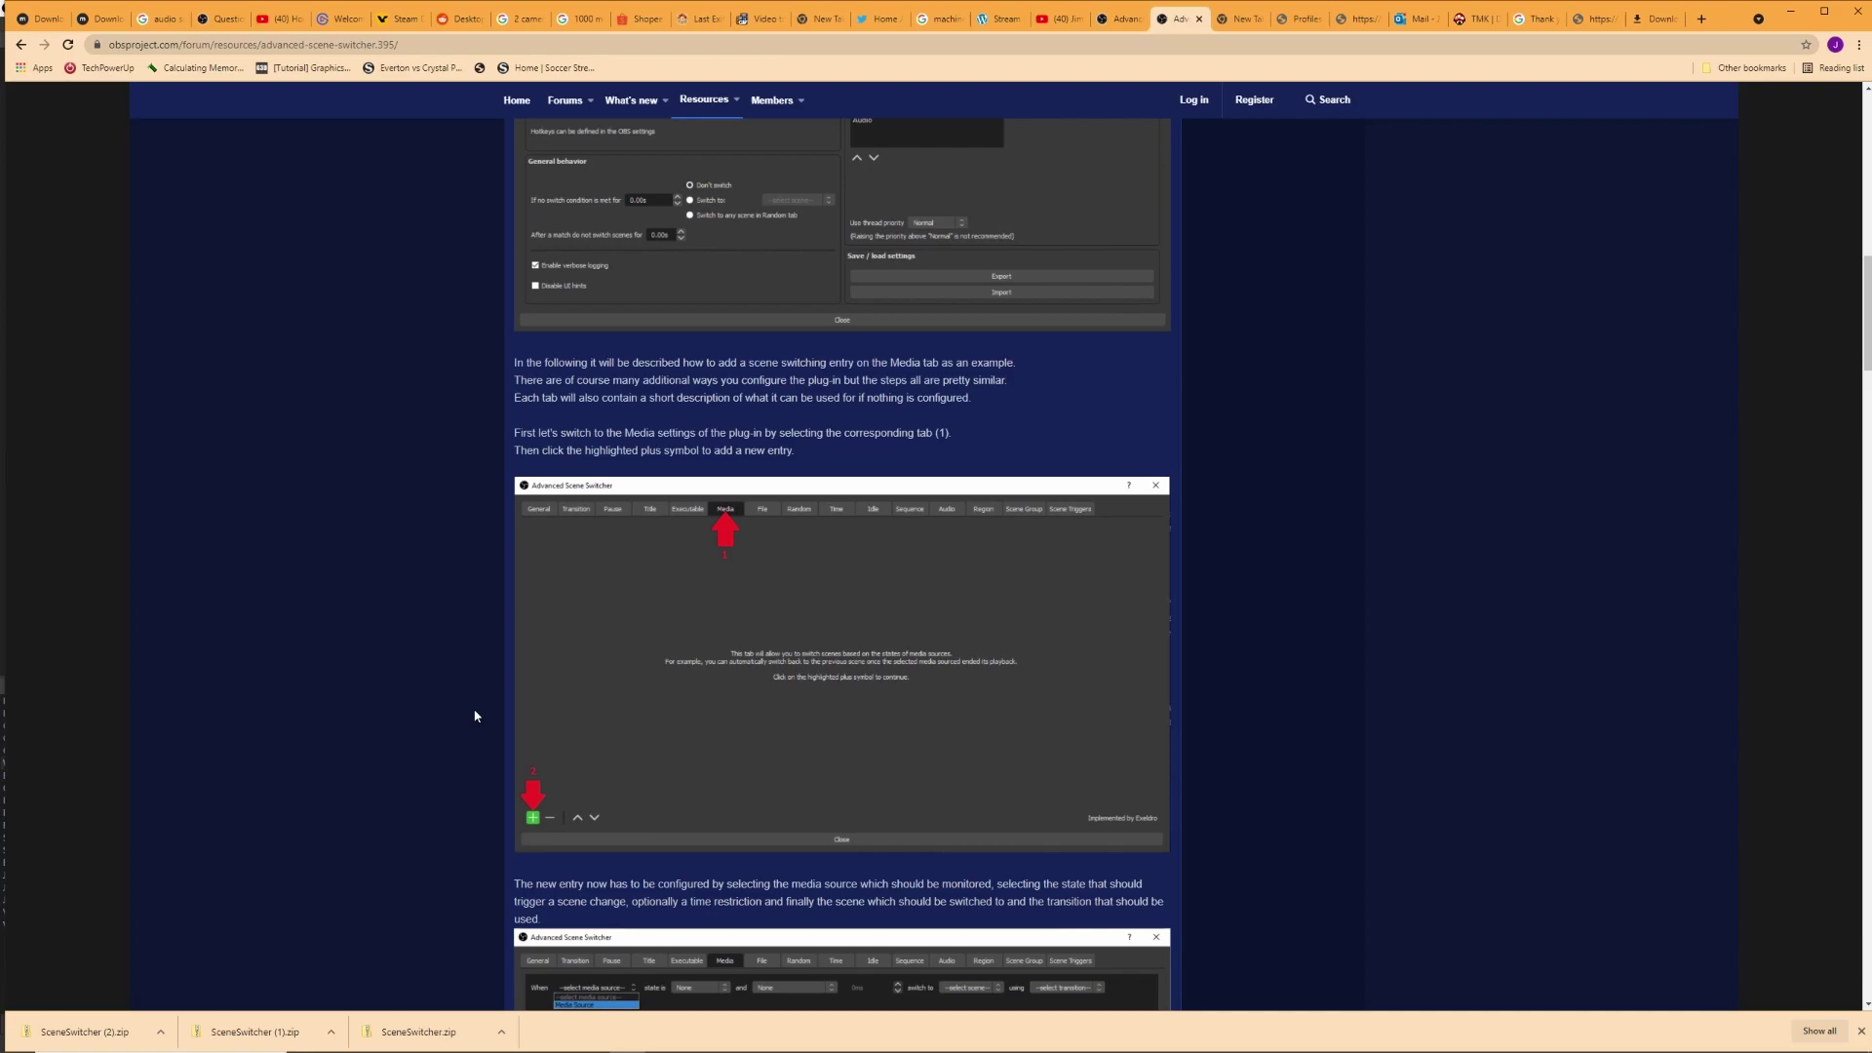
scroll(470, 698, down, 12)
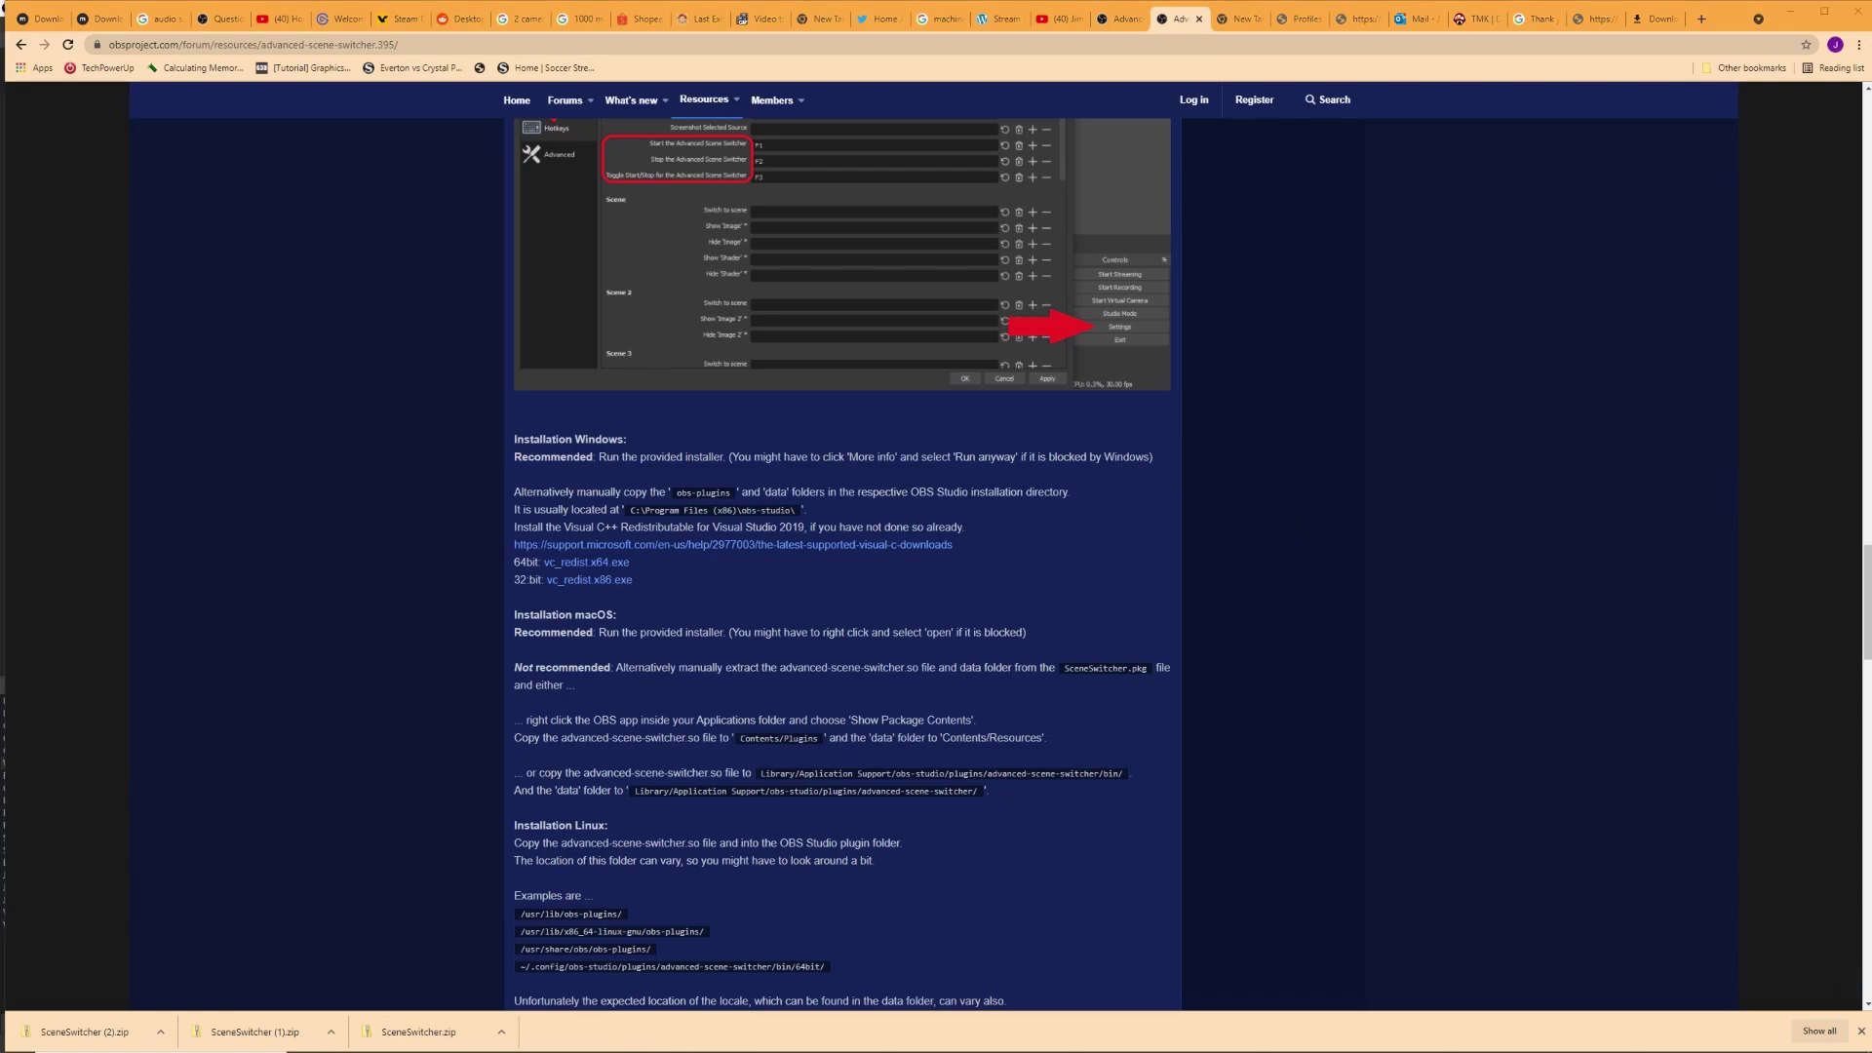
scroll(1765, 527, up, 20)
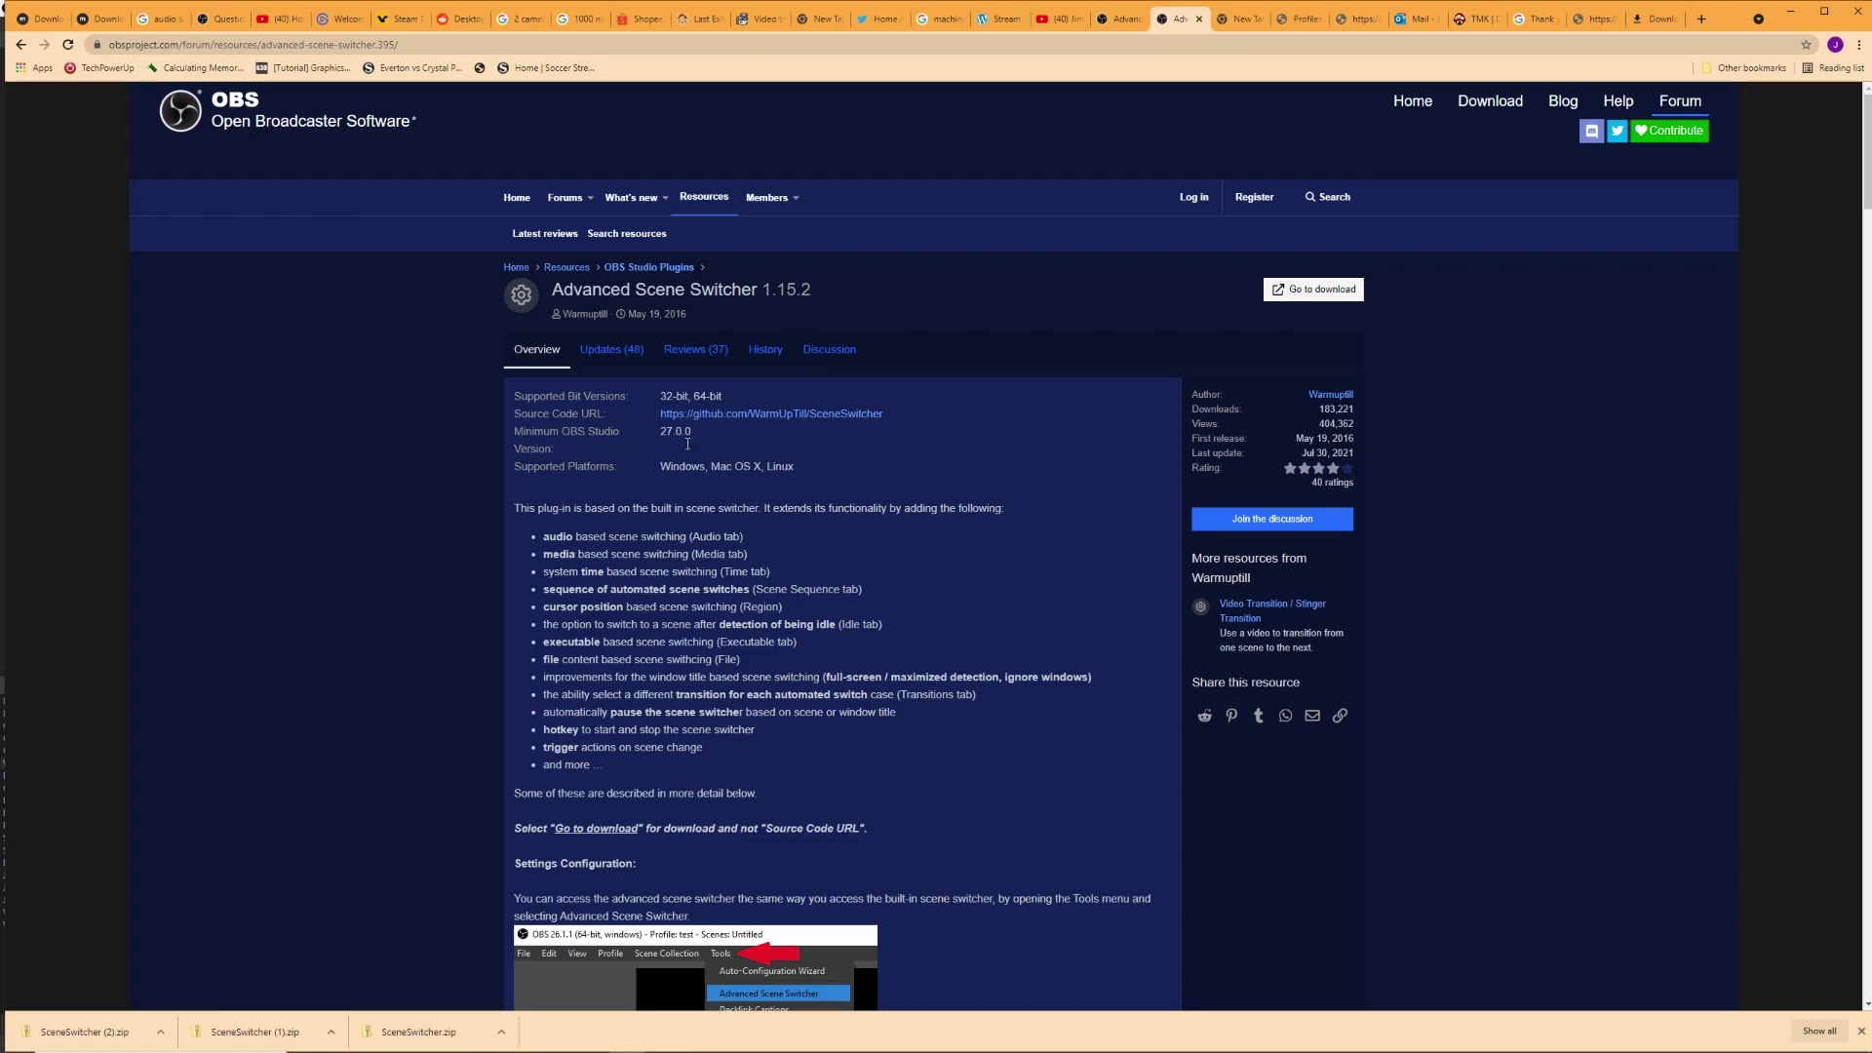
click(772, 1039)
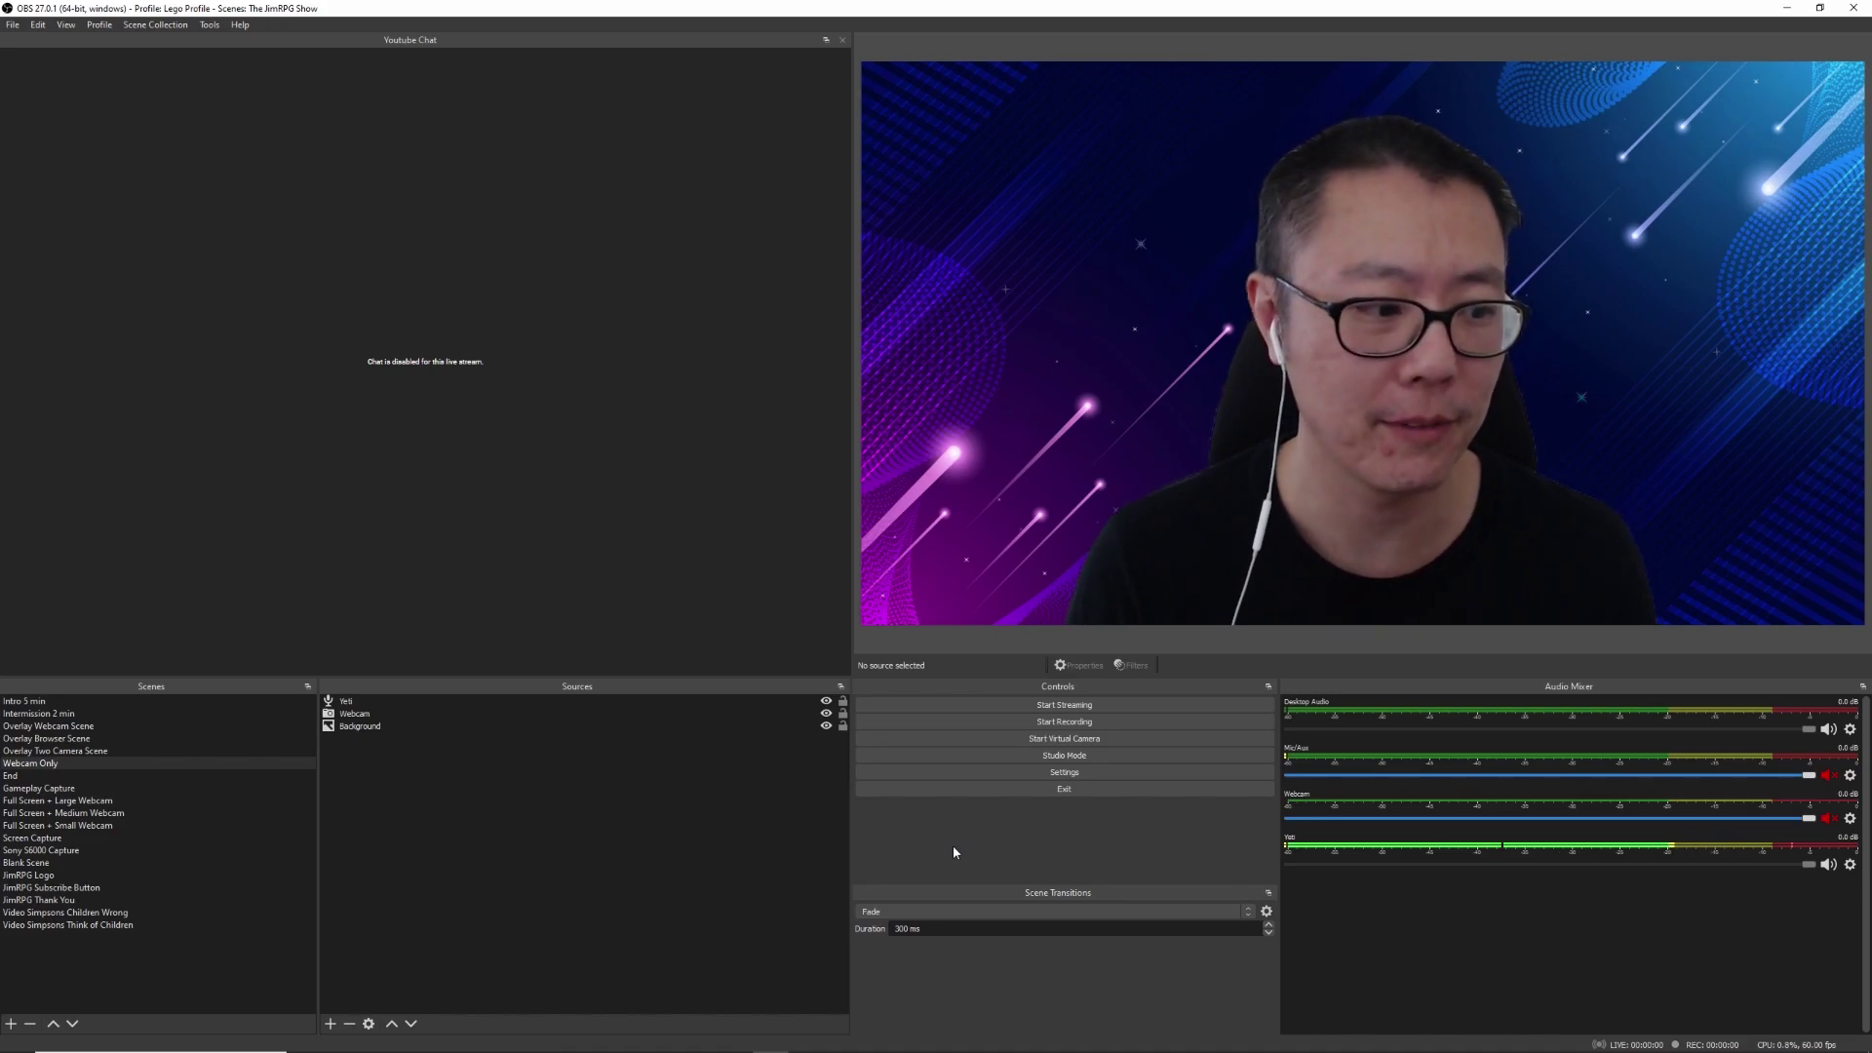
Step: Add a new scene and enter the name 'Video Simpsons Homer'
click(10, 1024)
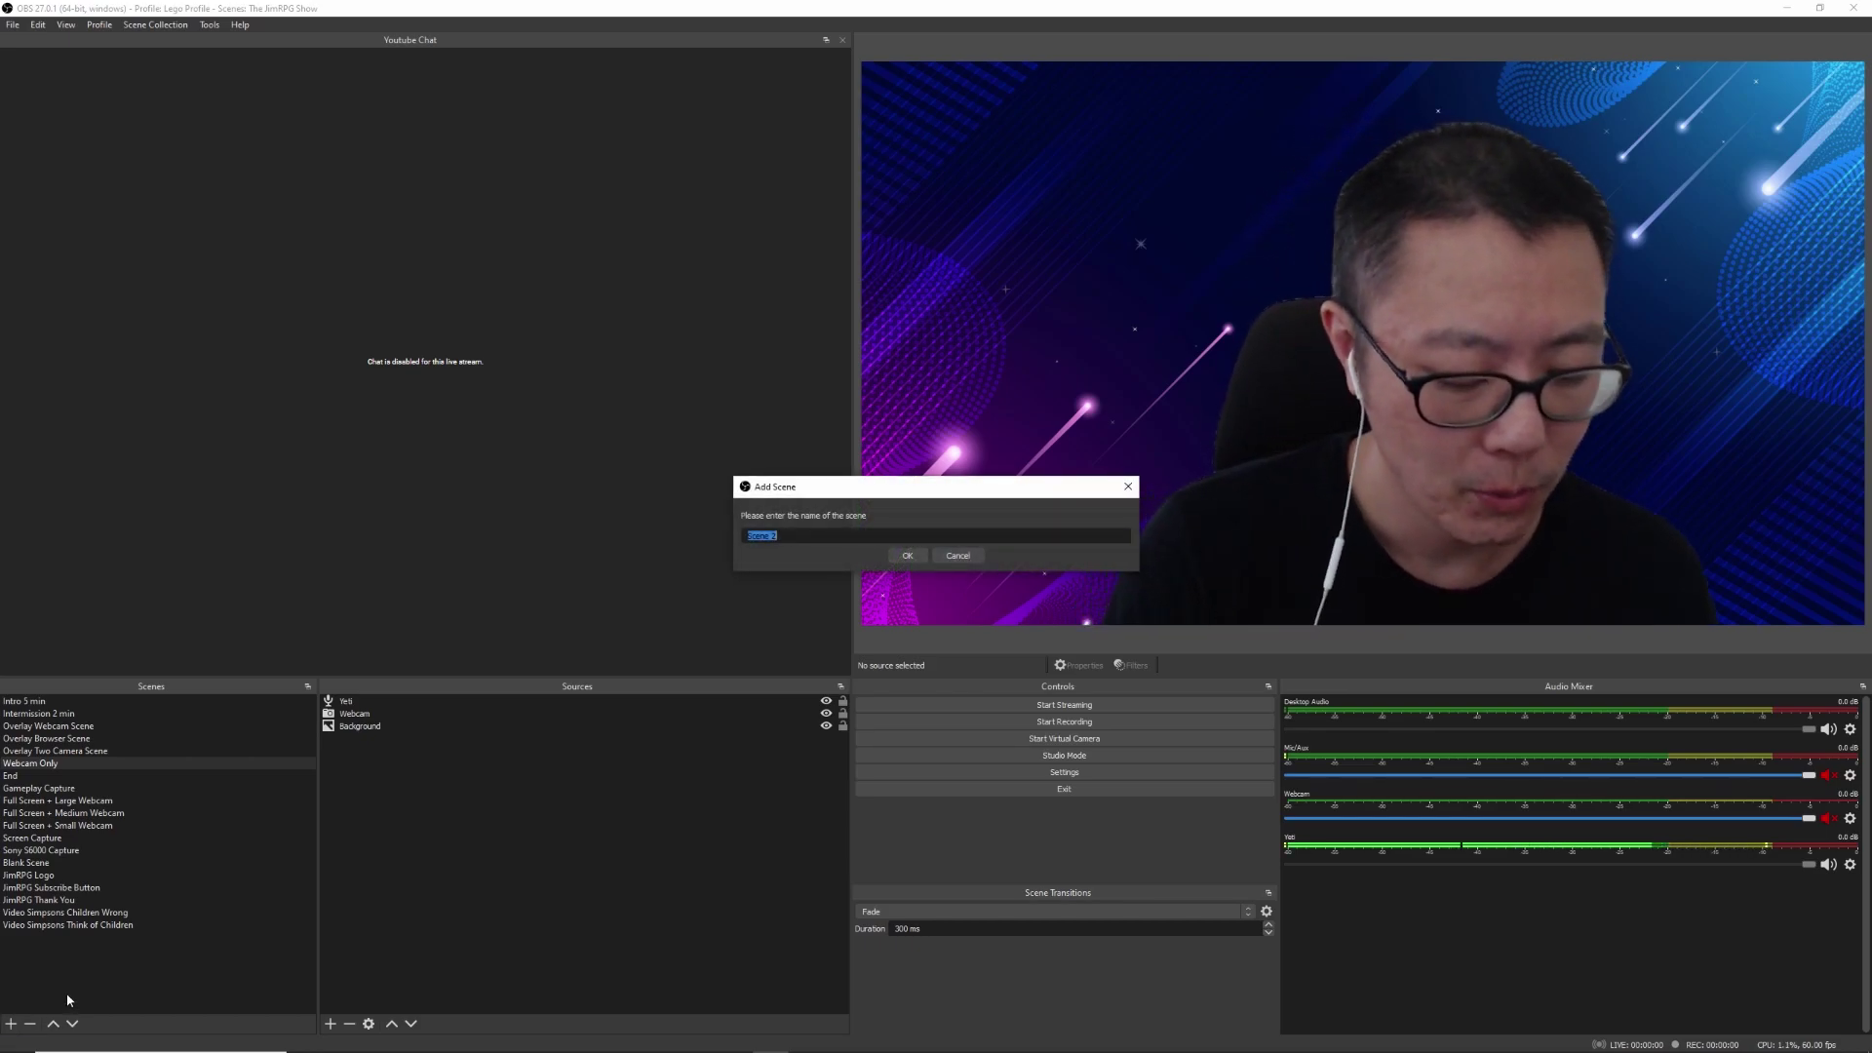
text(V)
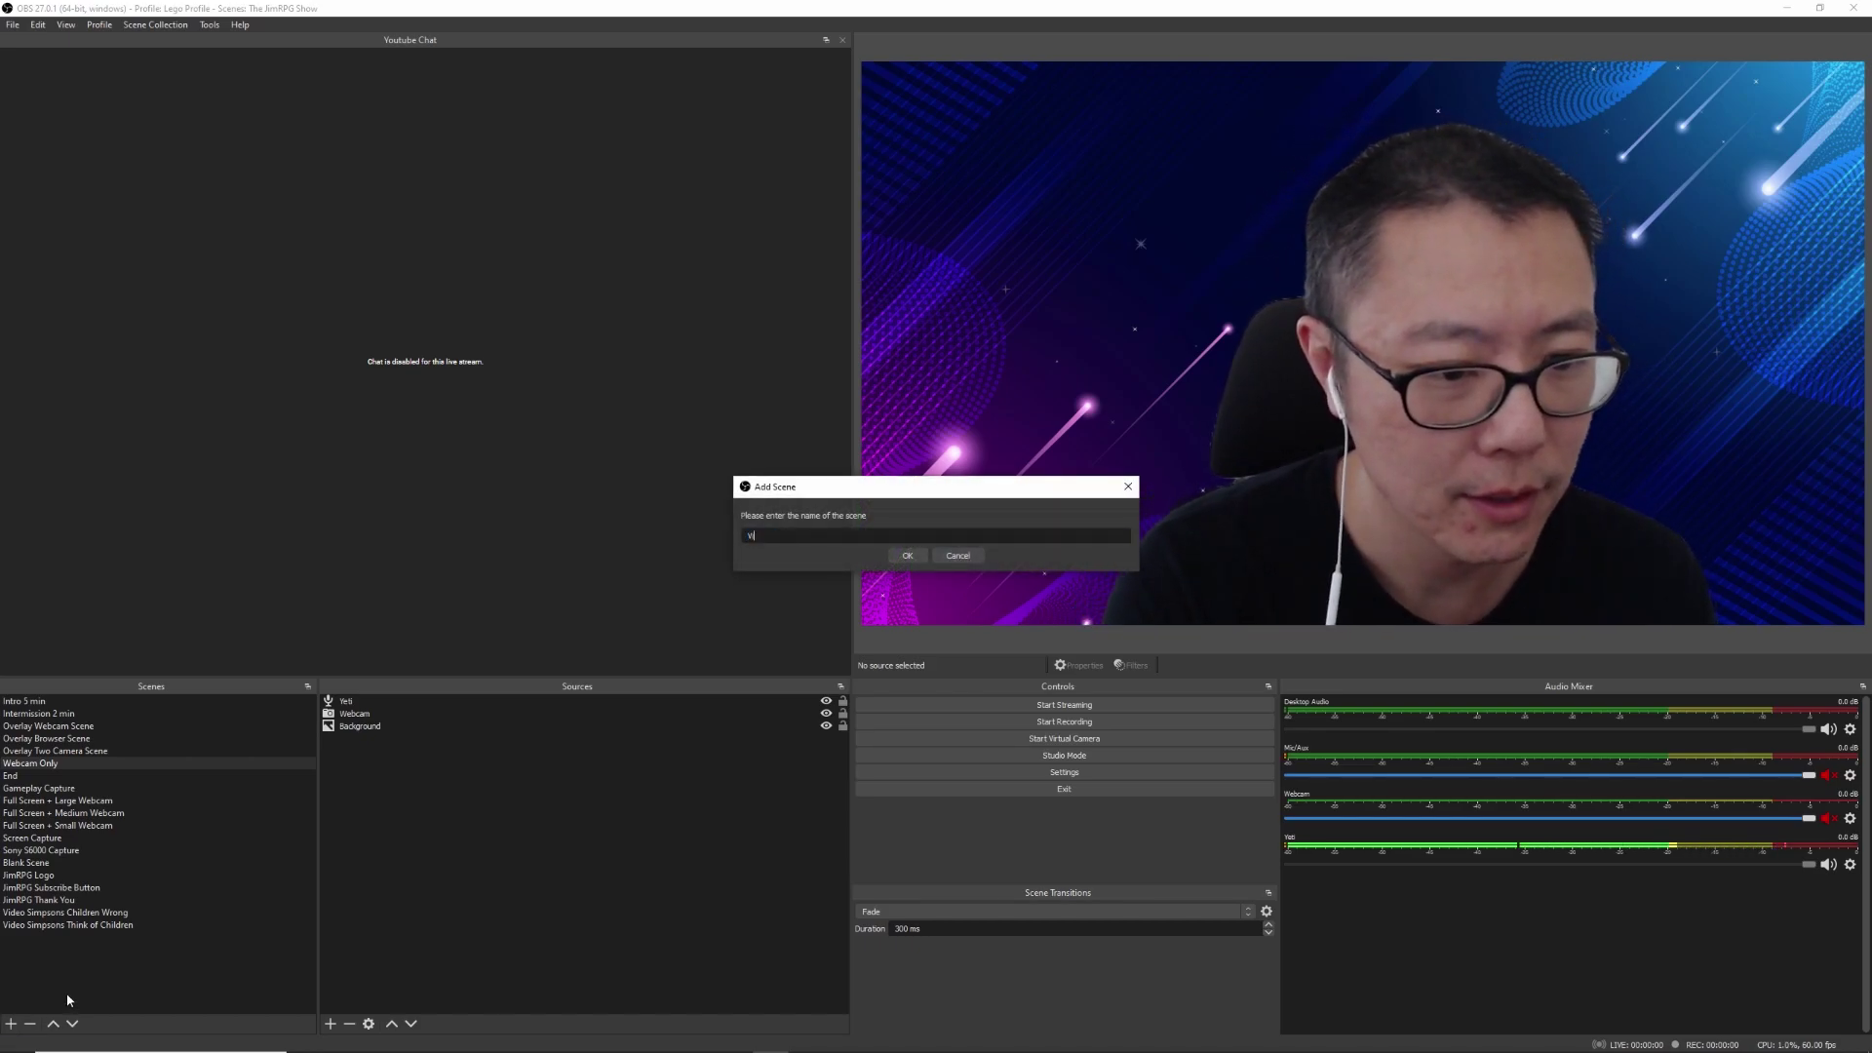
text(ideo Sim)
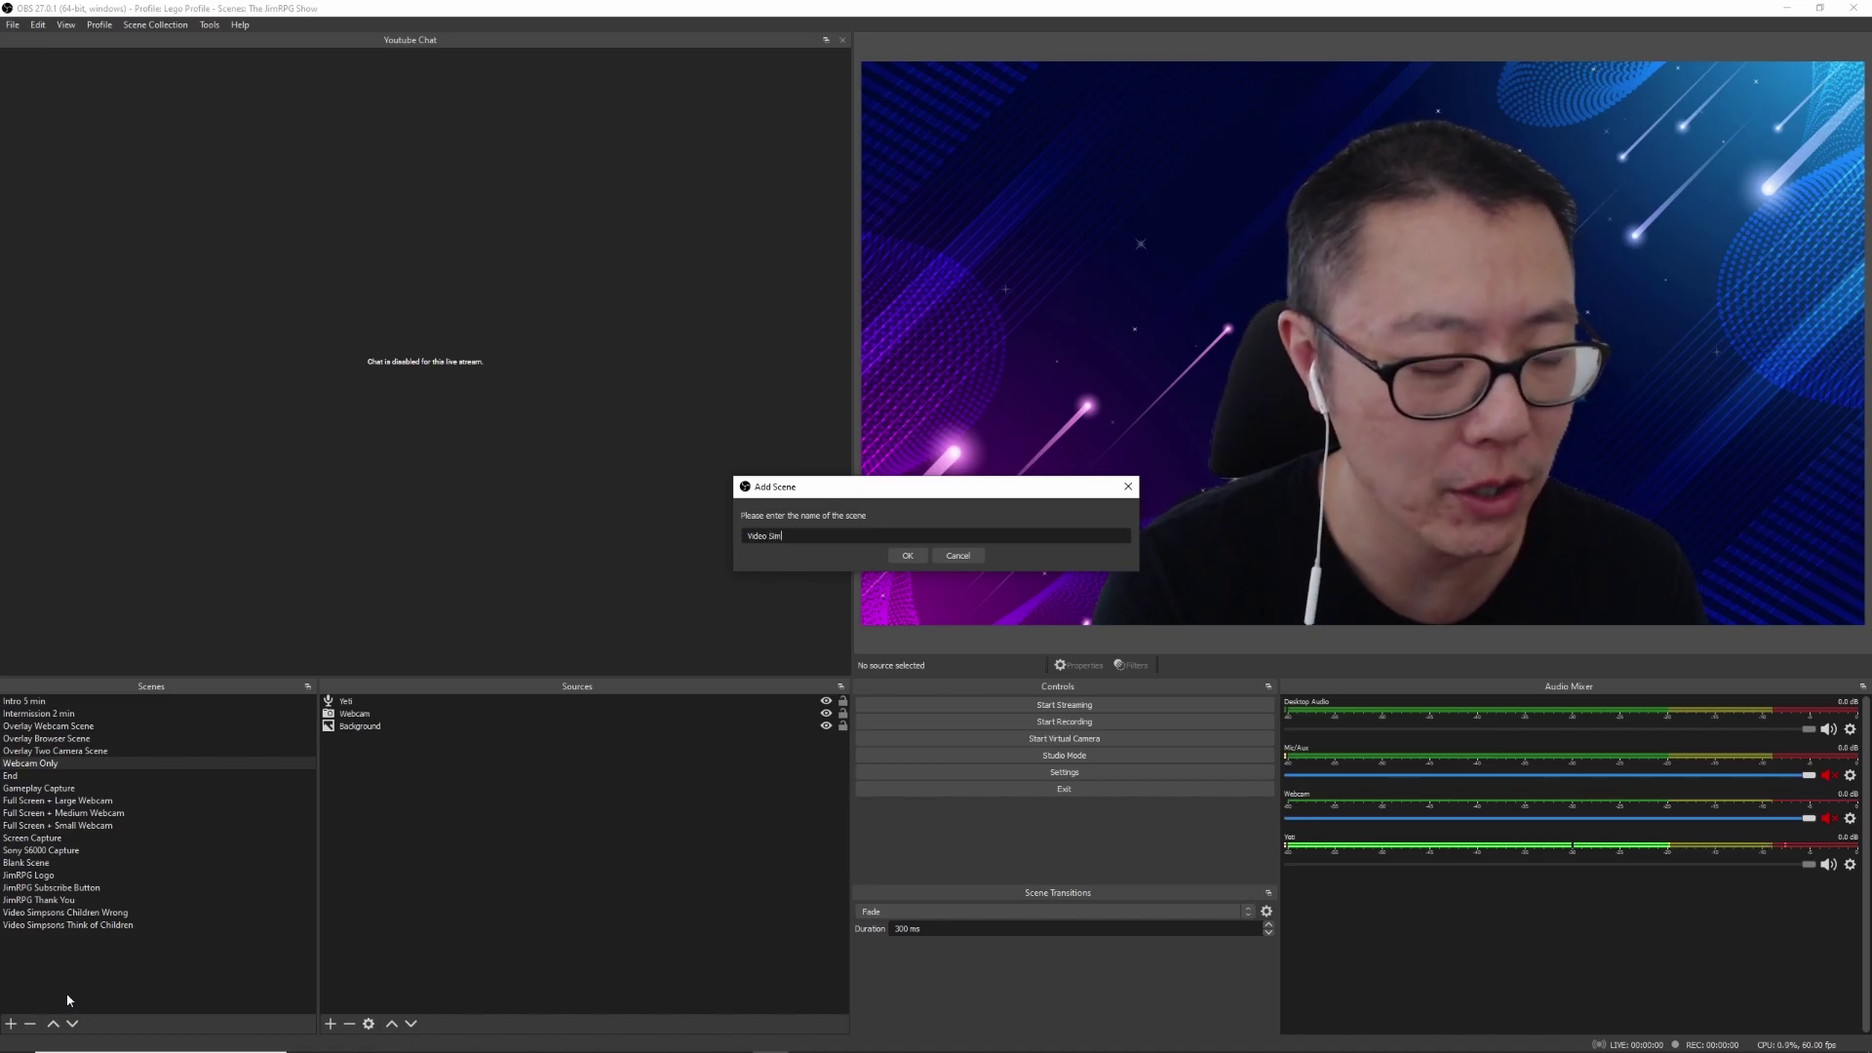
text(psons Homer Scream)
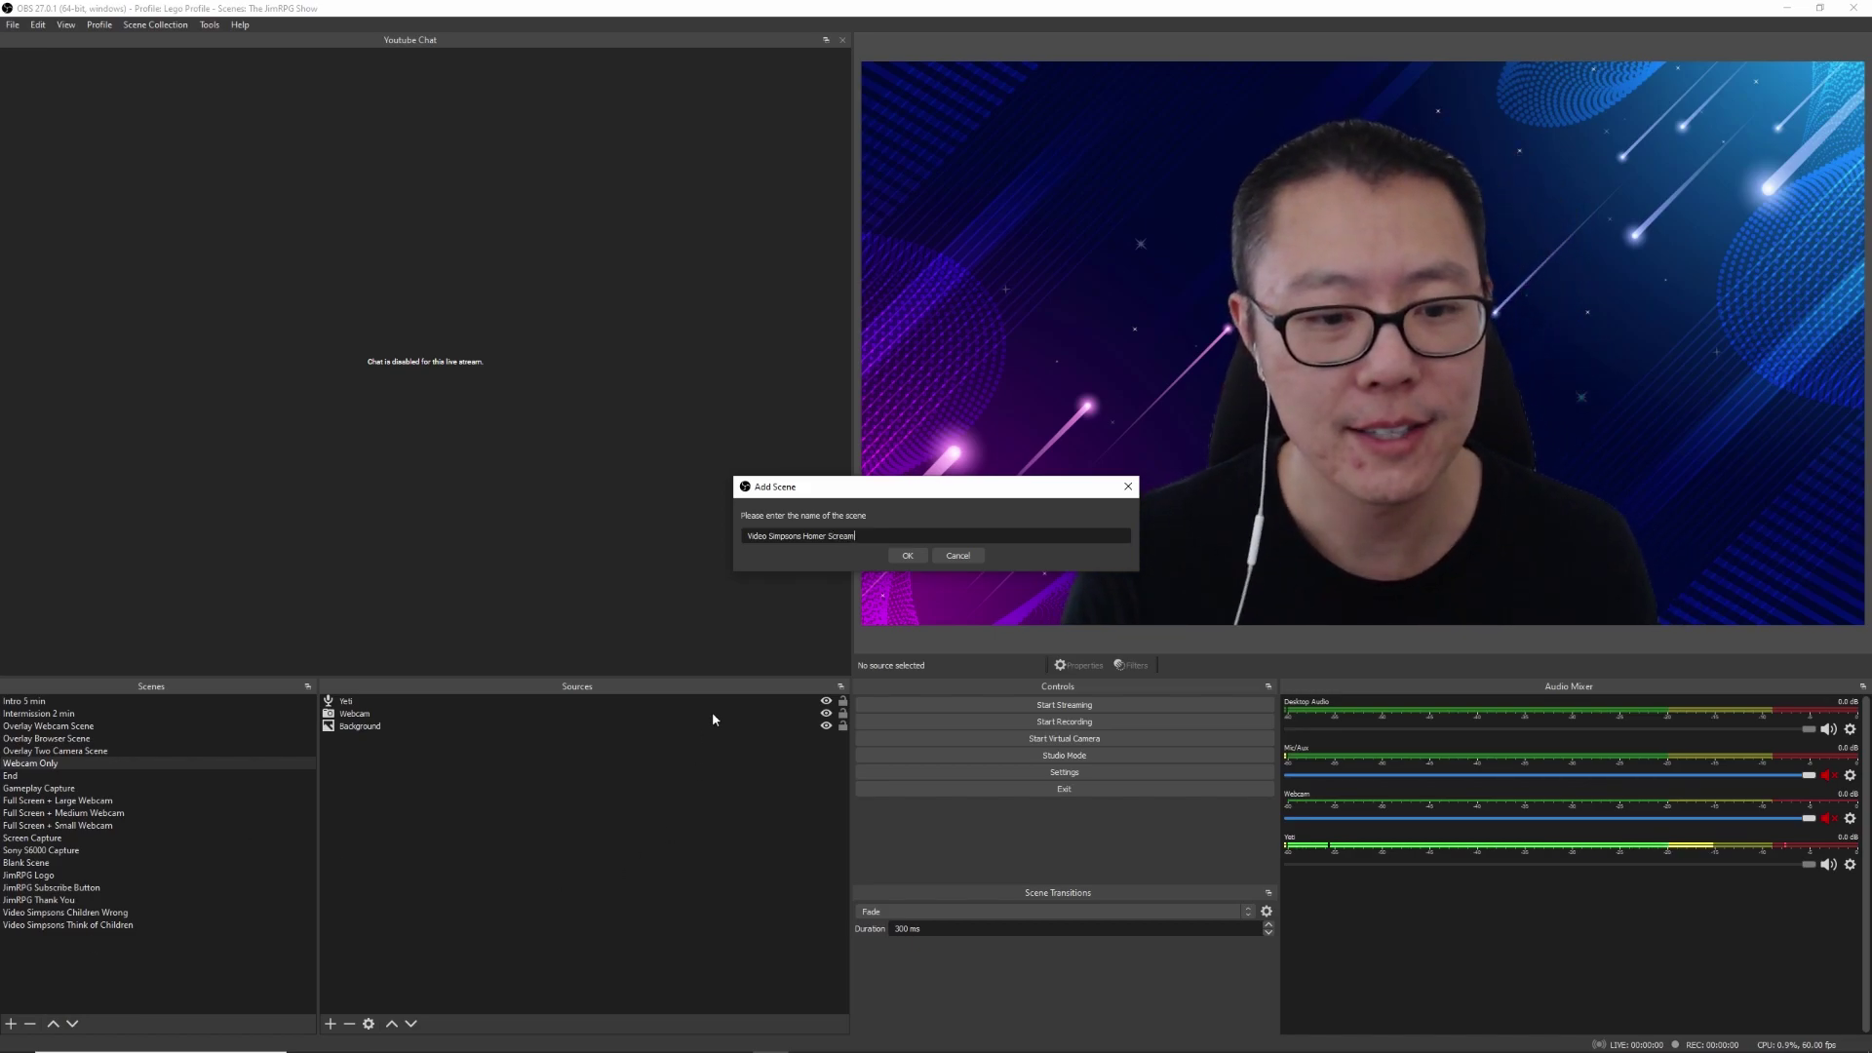
Step: Confirm the new scene and add a Media Source named Video Simpsons Homer Scream Source
click(899, 557)
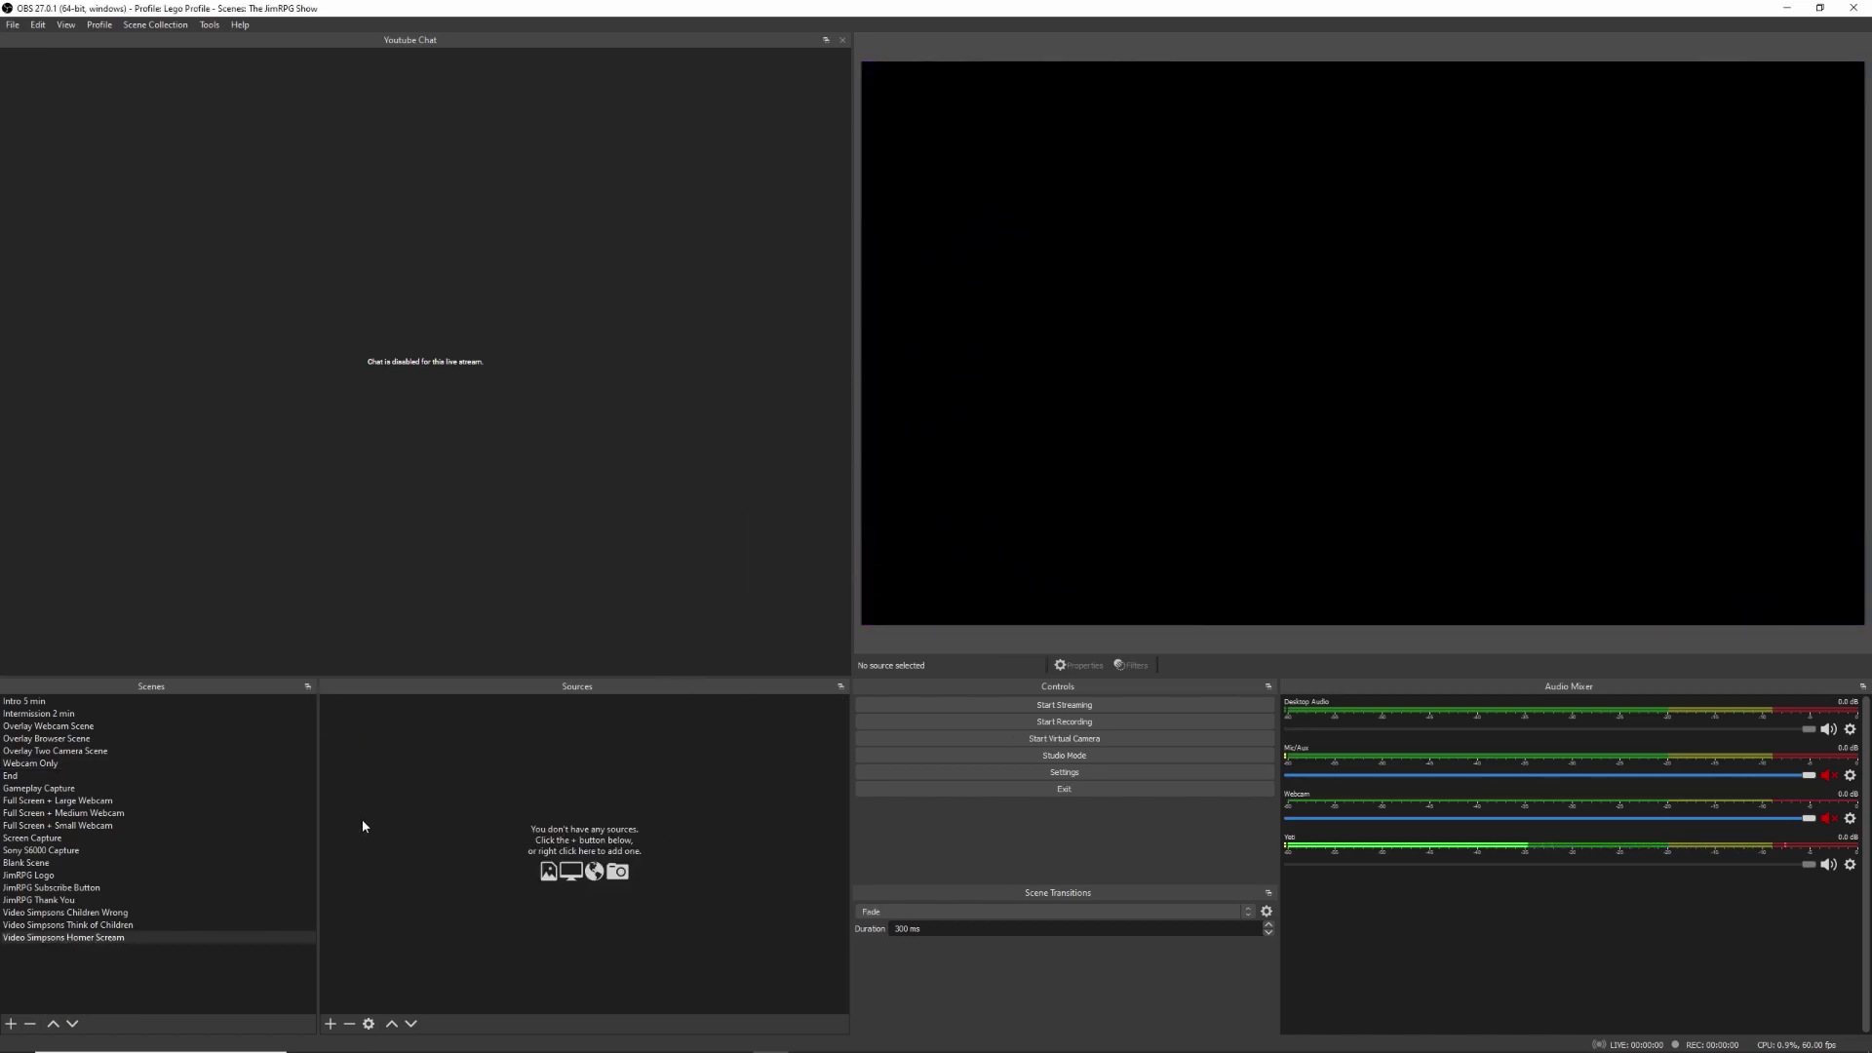
click(331, 1024)
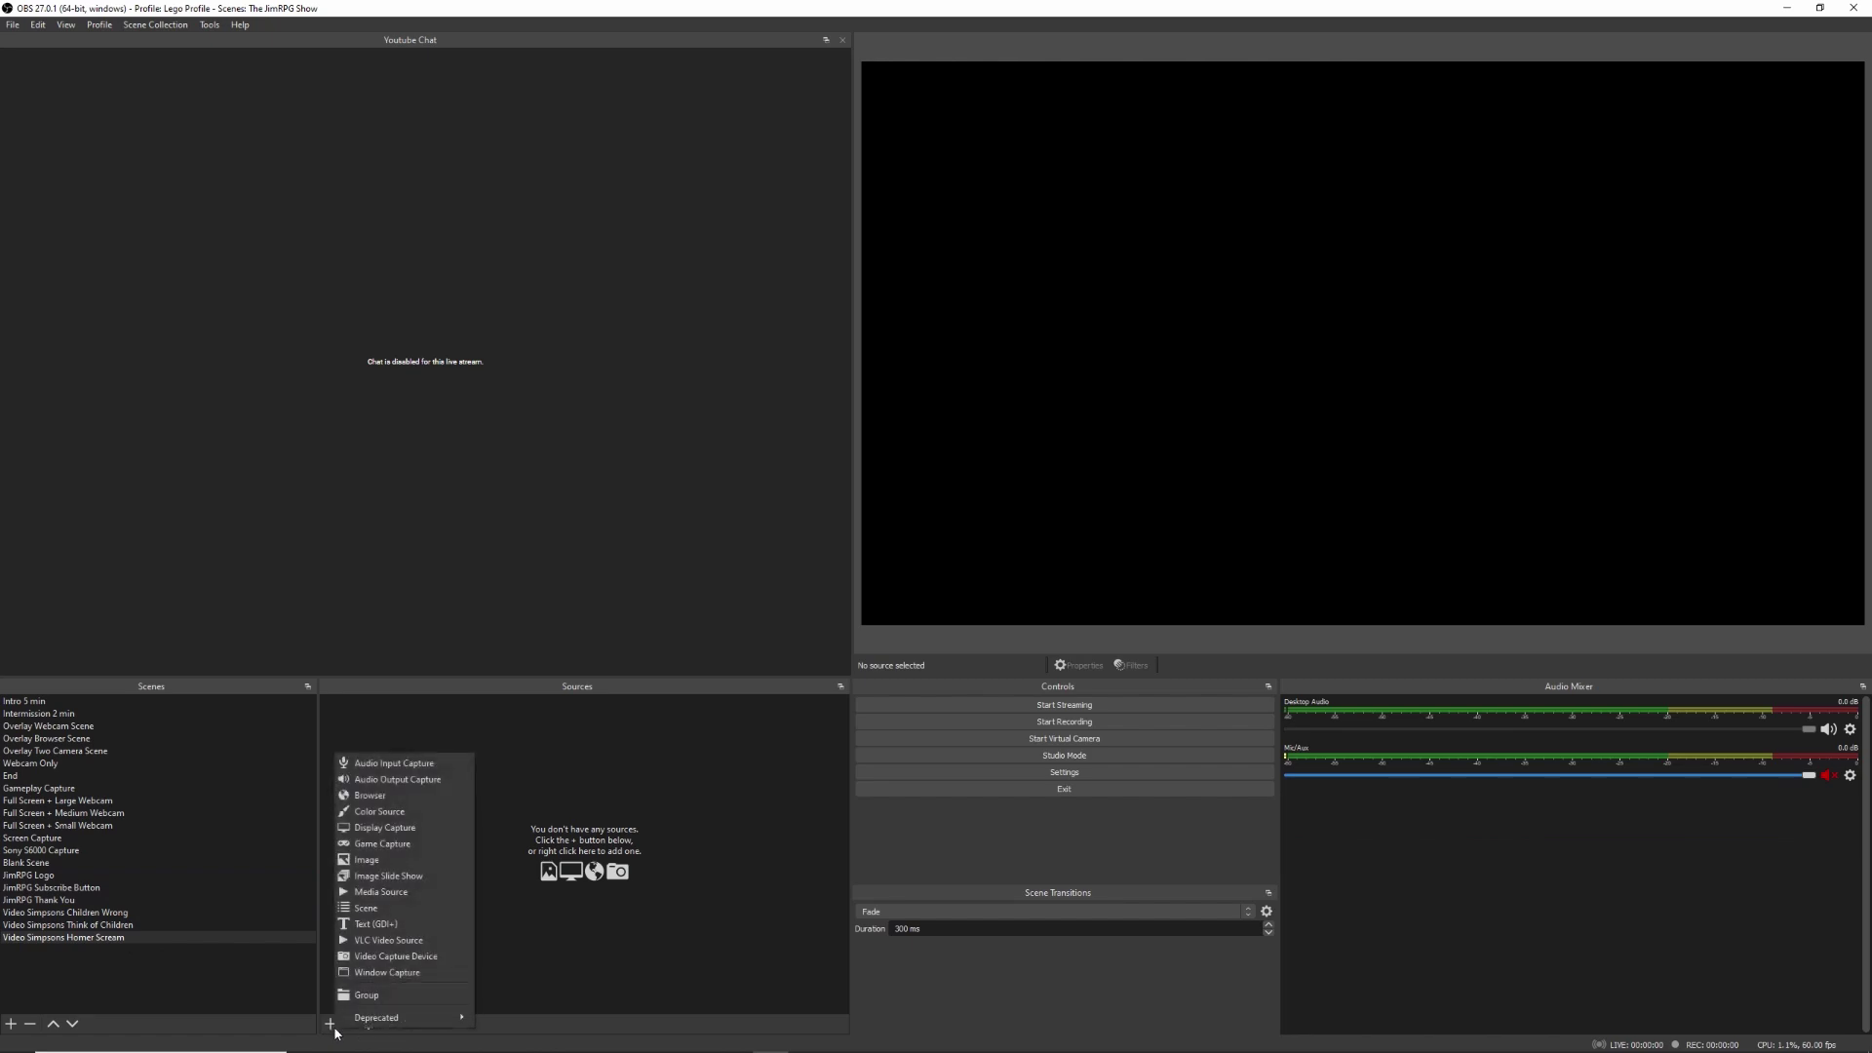
click(390, 892)
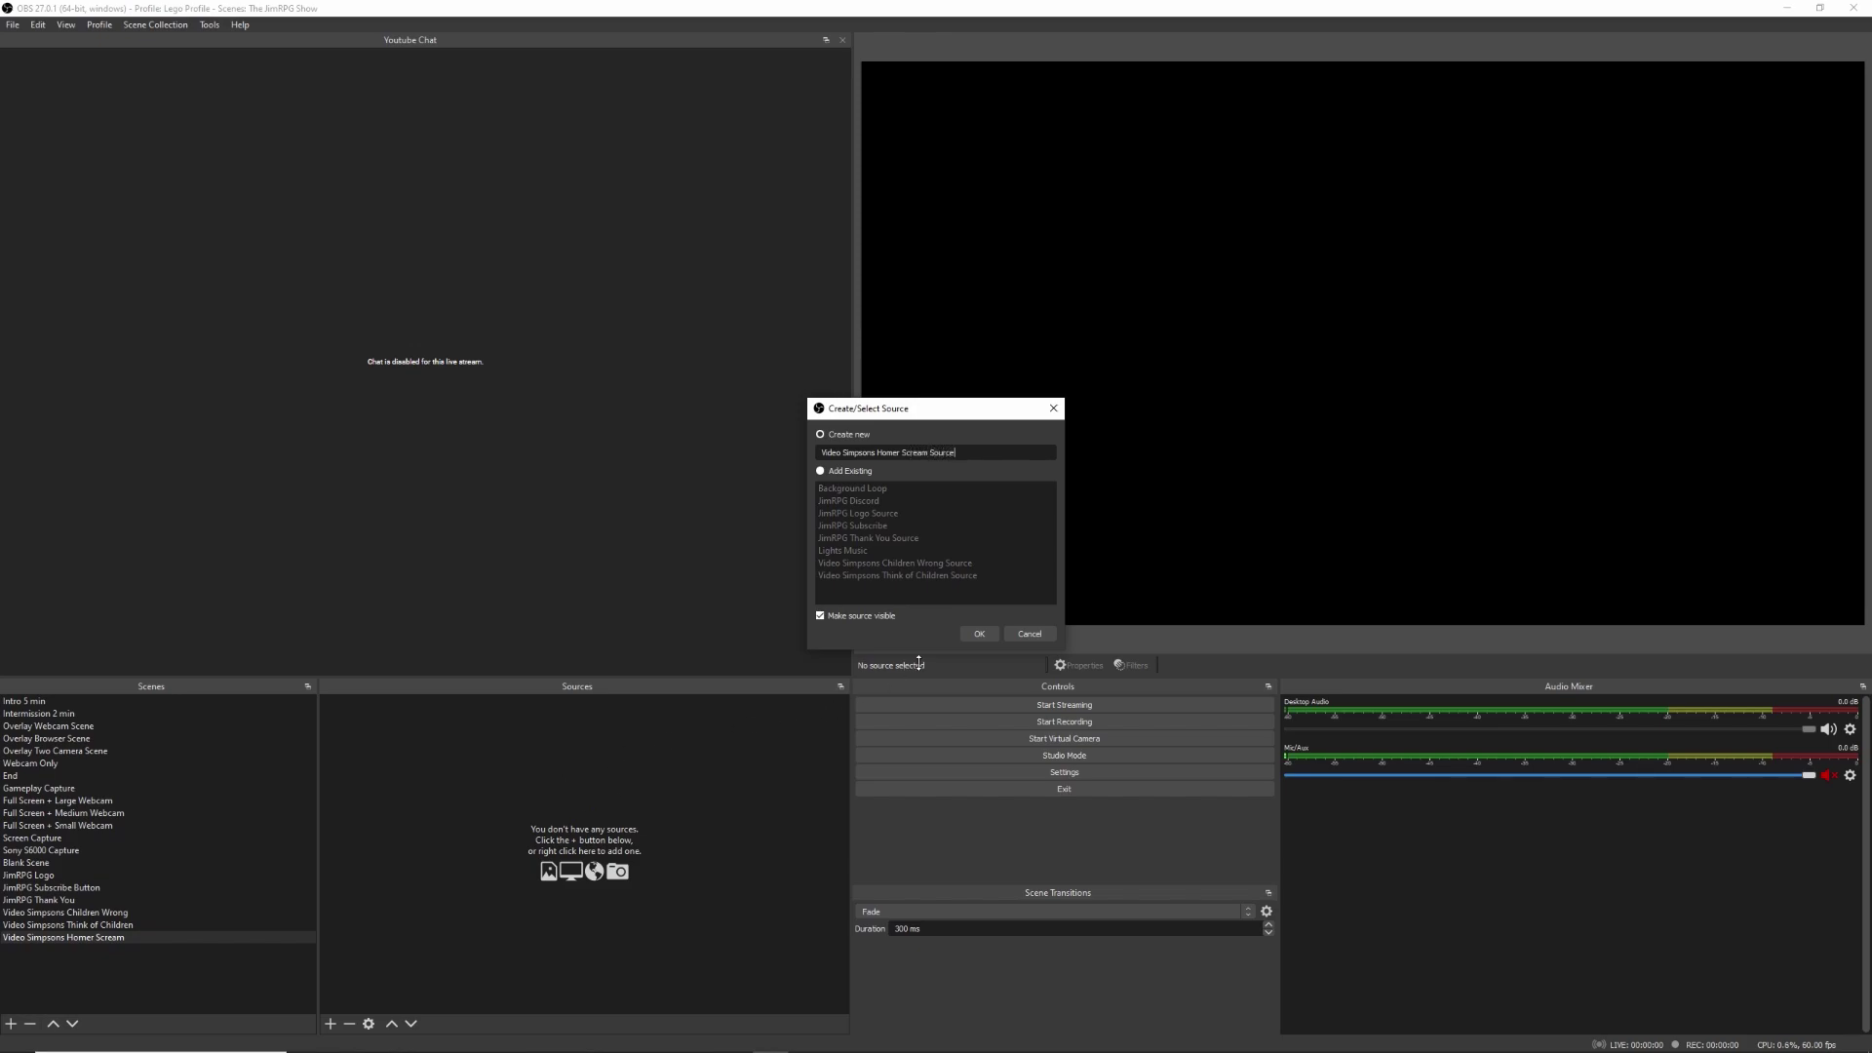
click(978, 634)
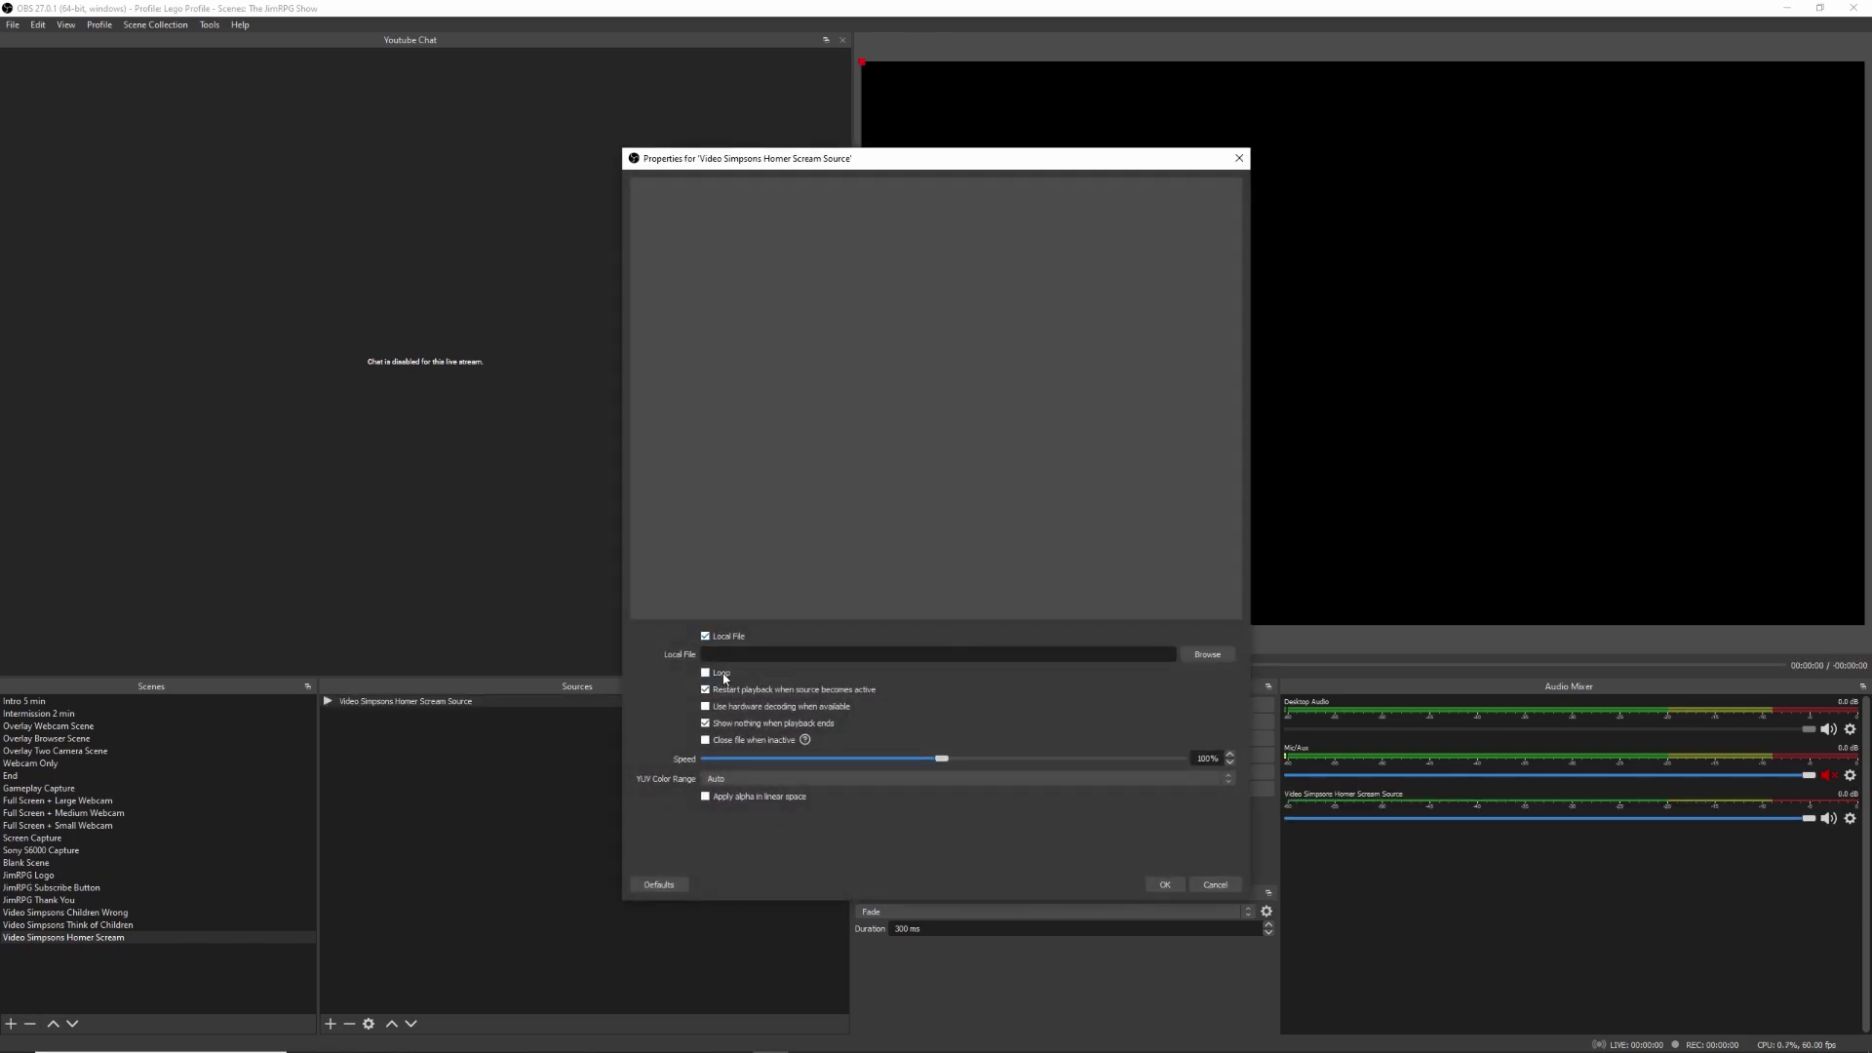
Step: Load Homer Scream.mp4 from the Videos and Memes folder into the media source
click(1189, 661)
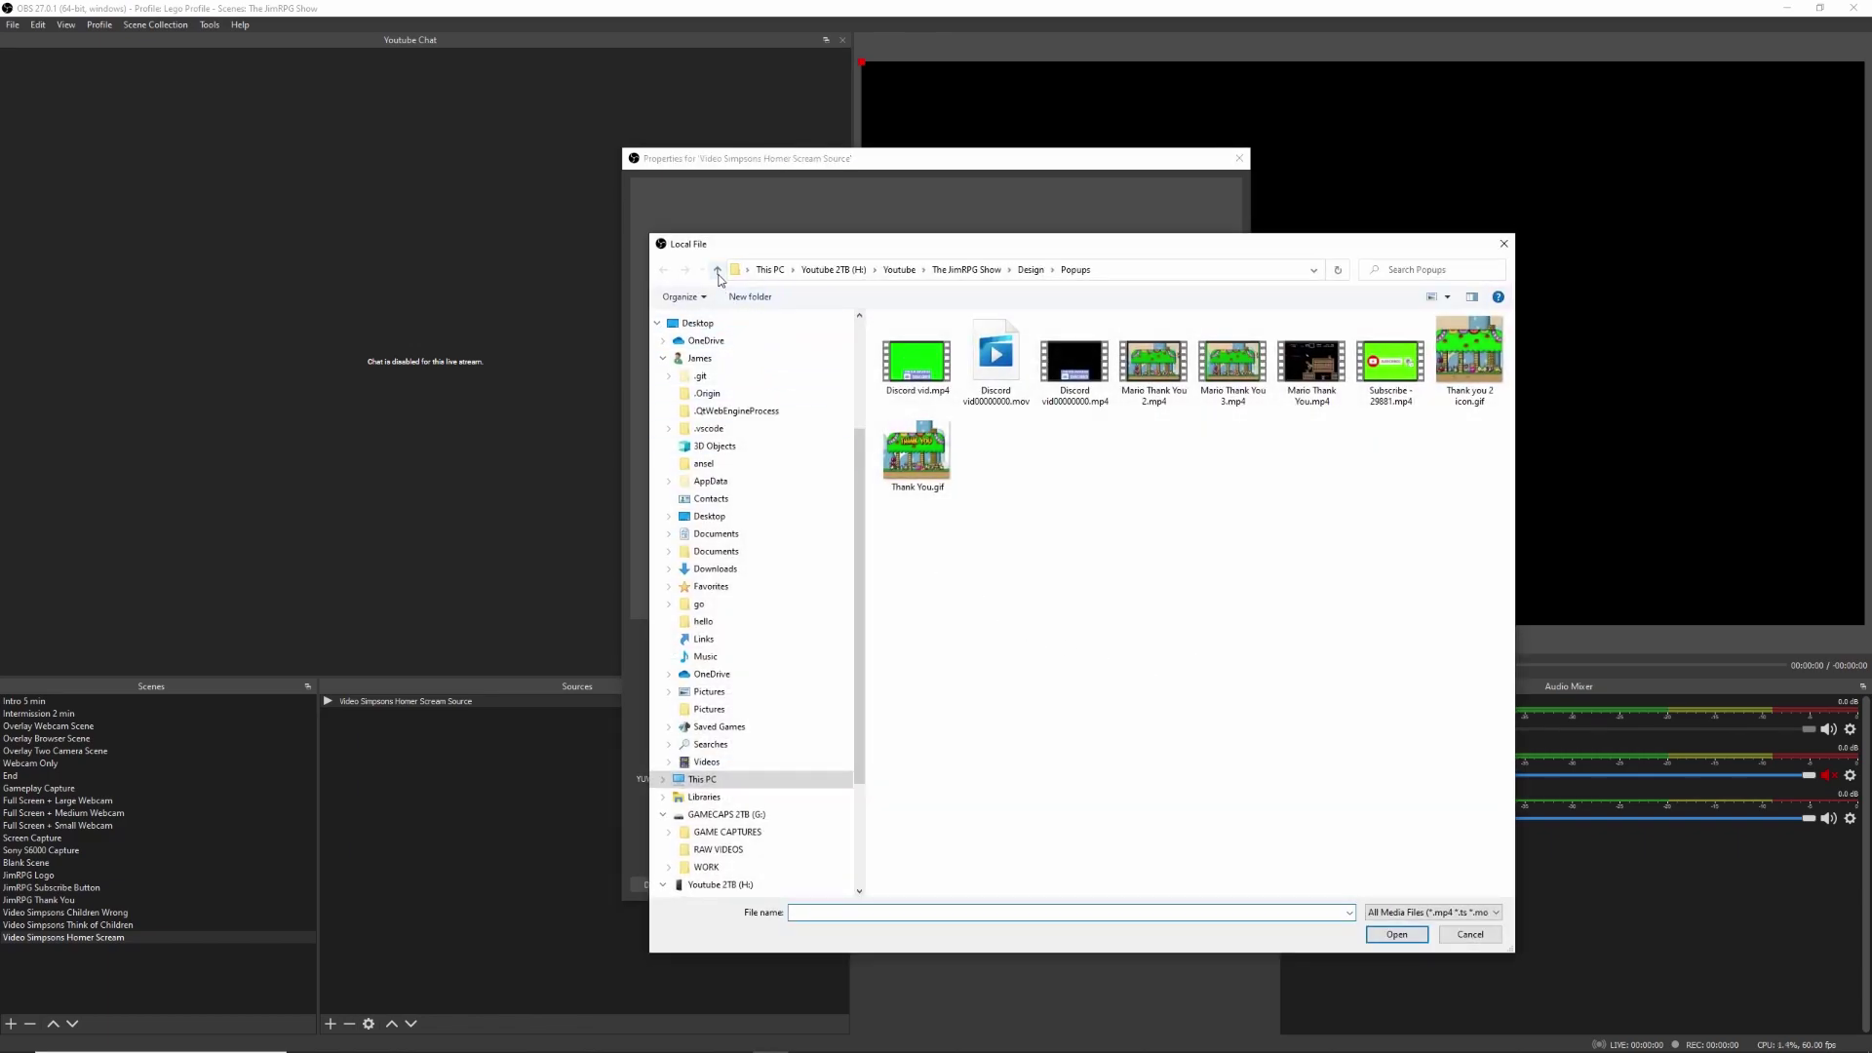
click(719, 273)
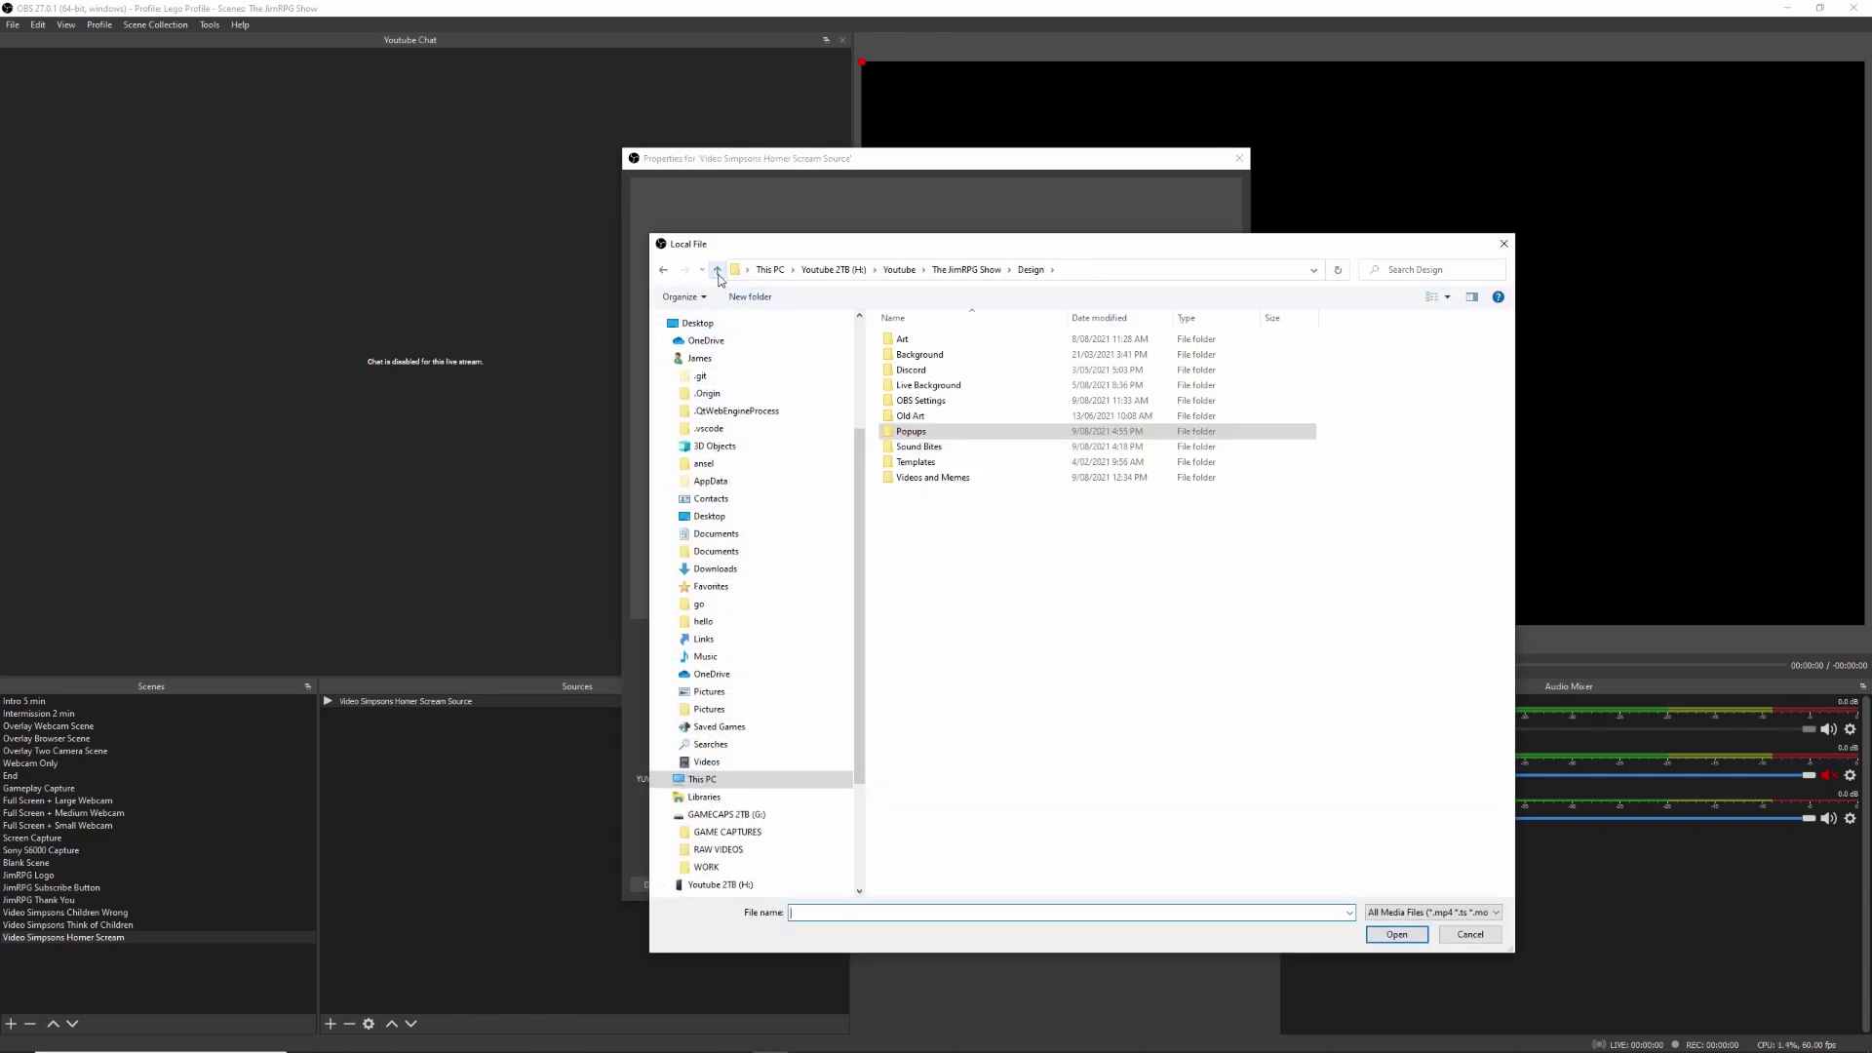
double_click(928, 477)
click(916, 362)
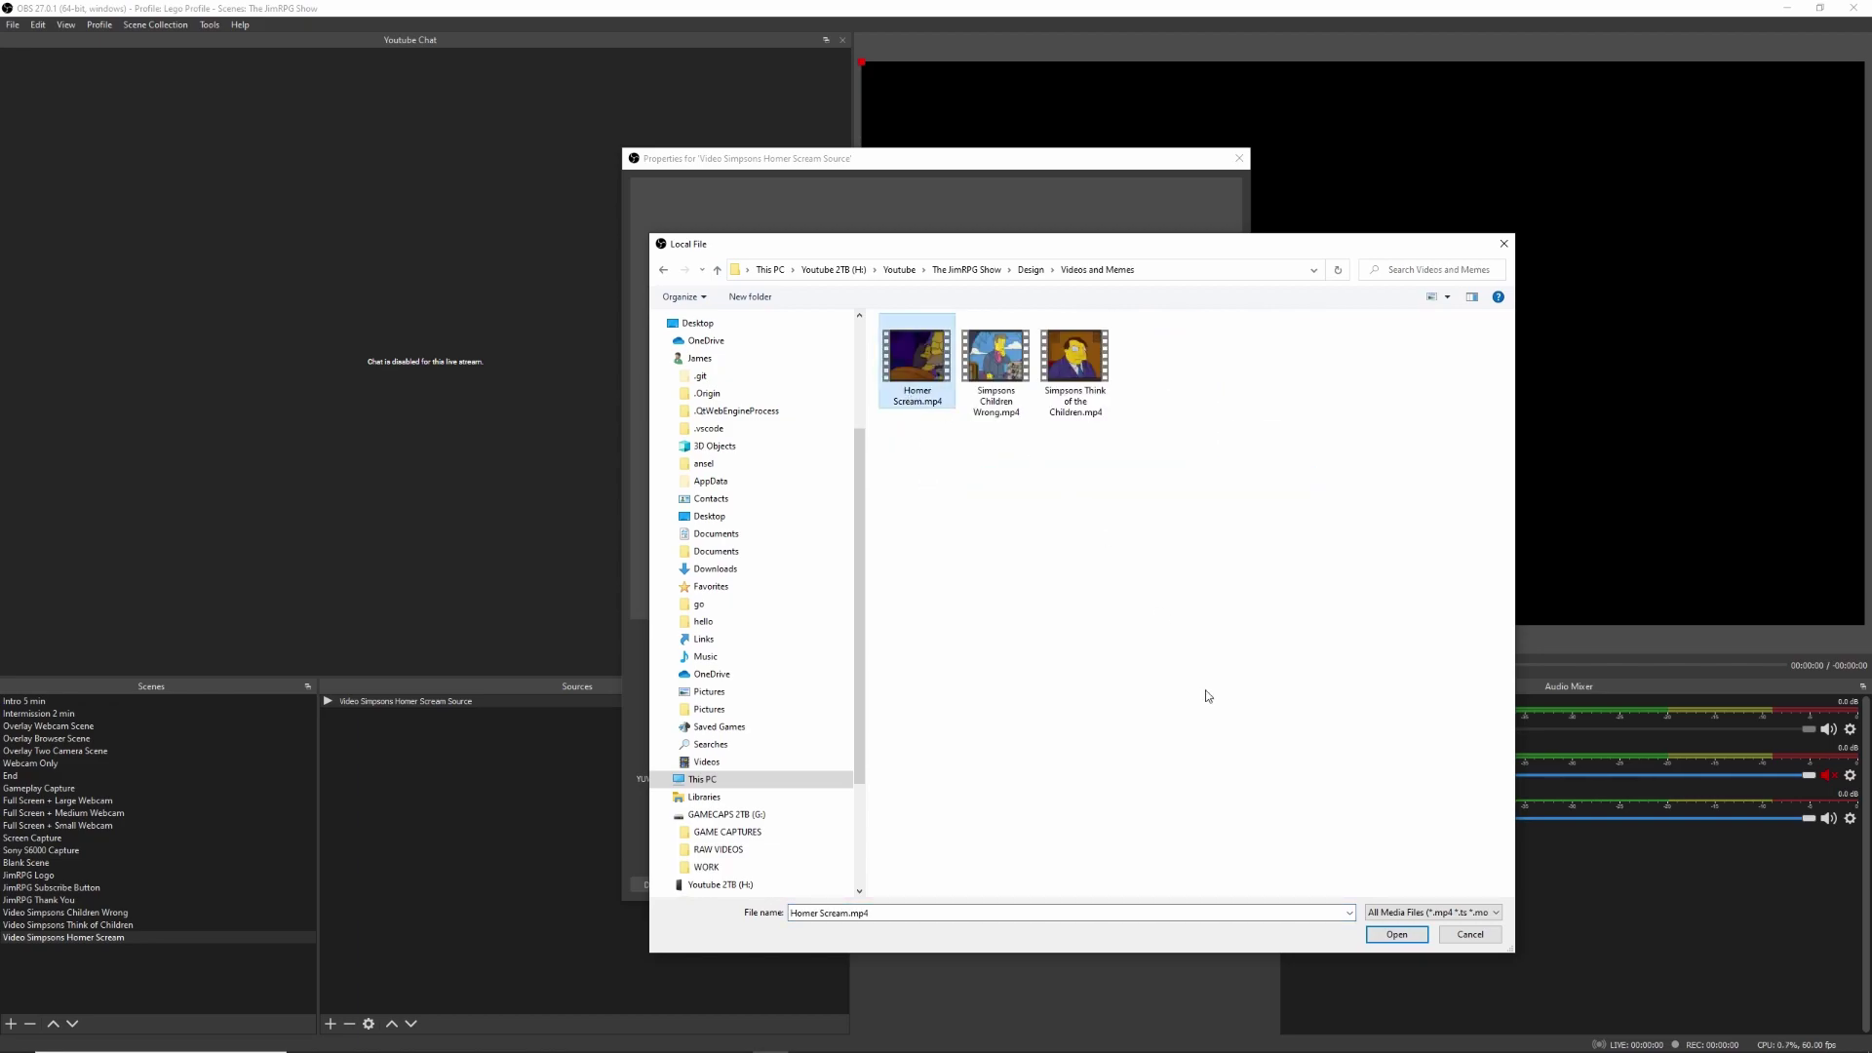
click(1397, 934)
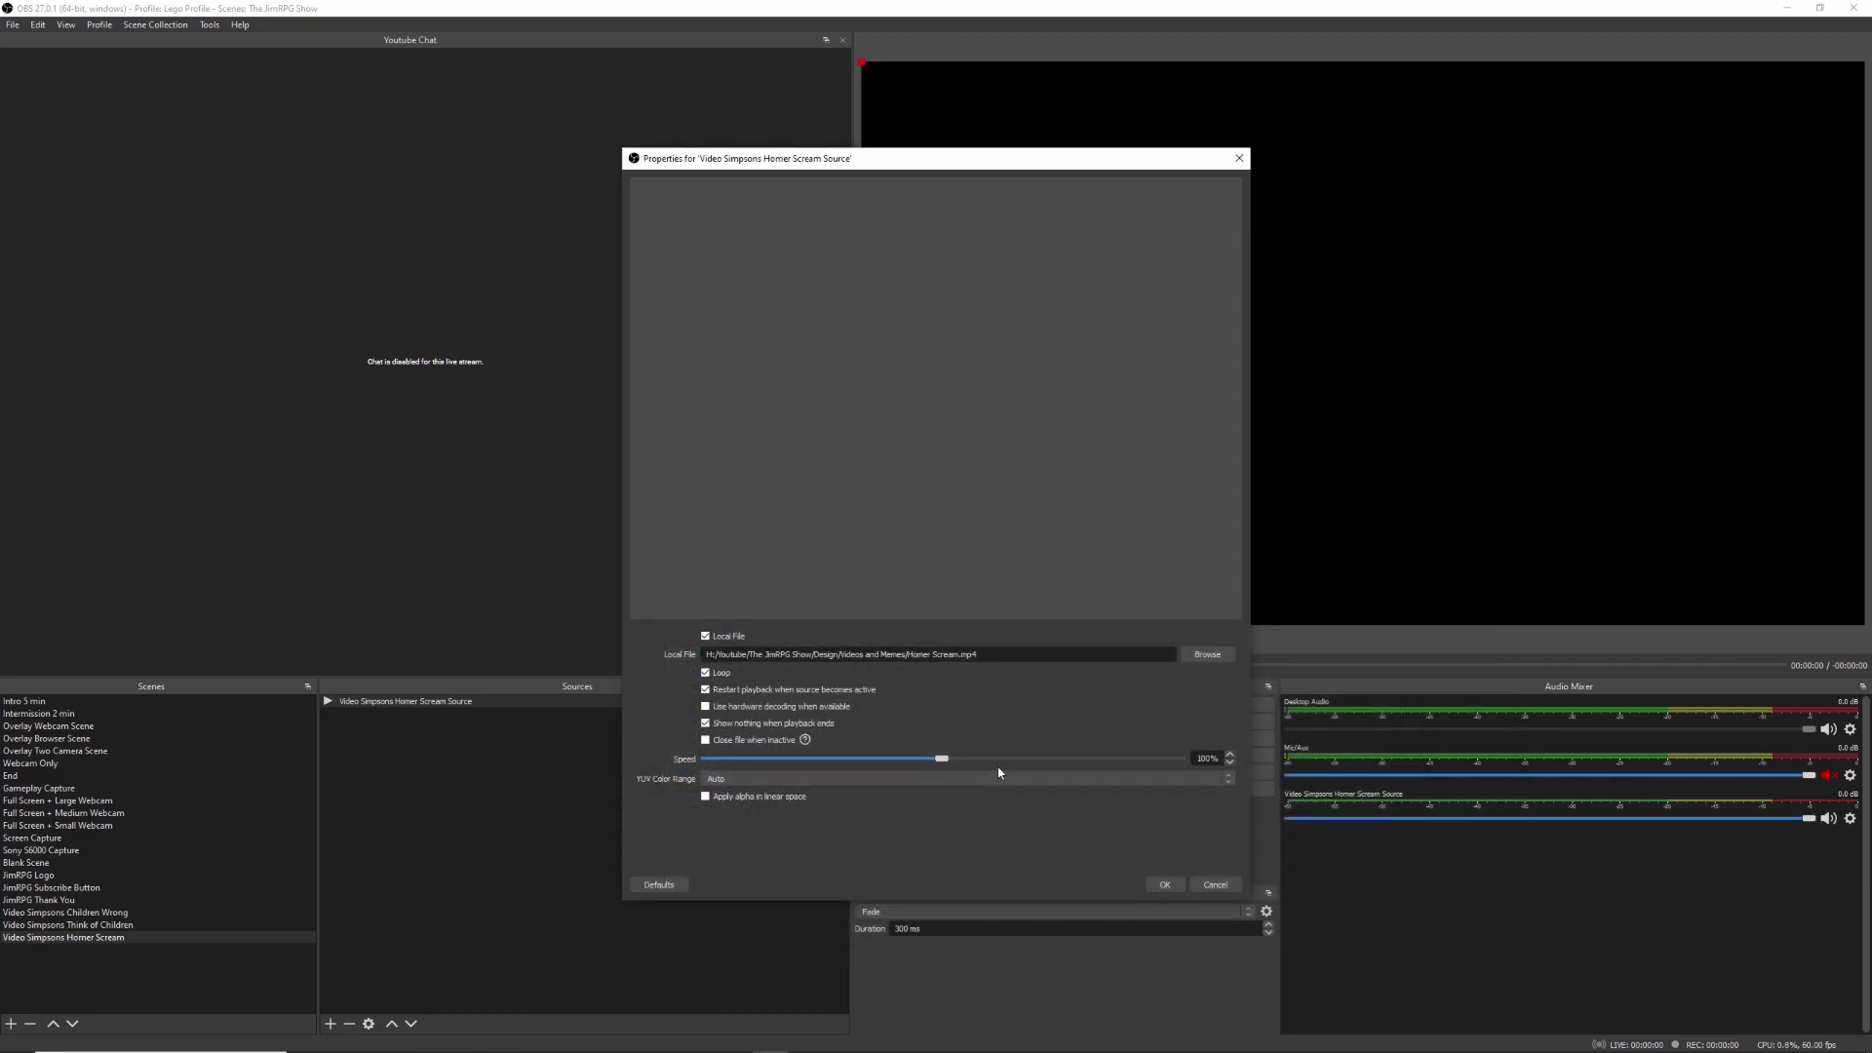
Step: Confirm the media source settings and bring up Edit Transform for the Homer video
click(1178, 888)
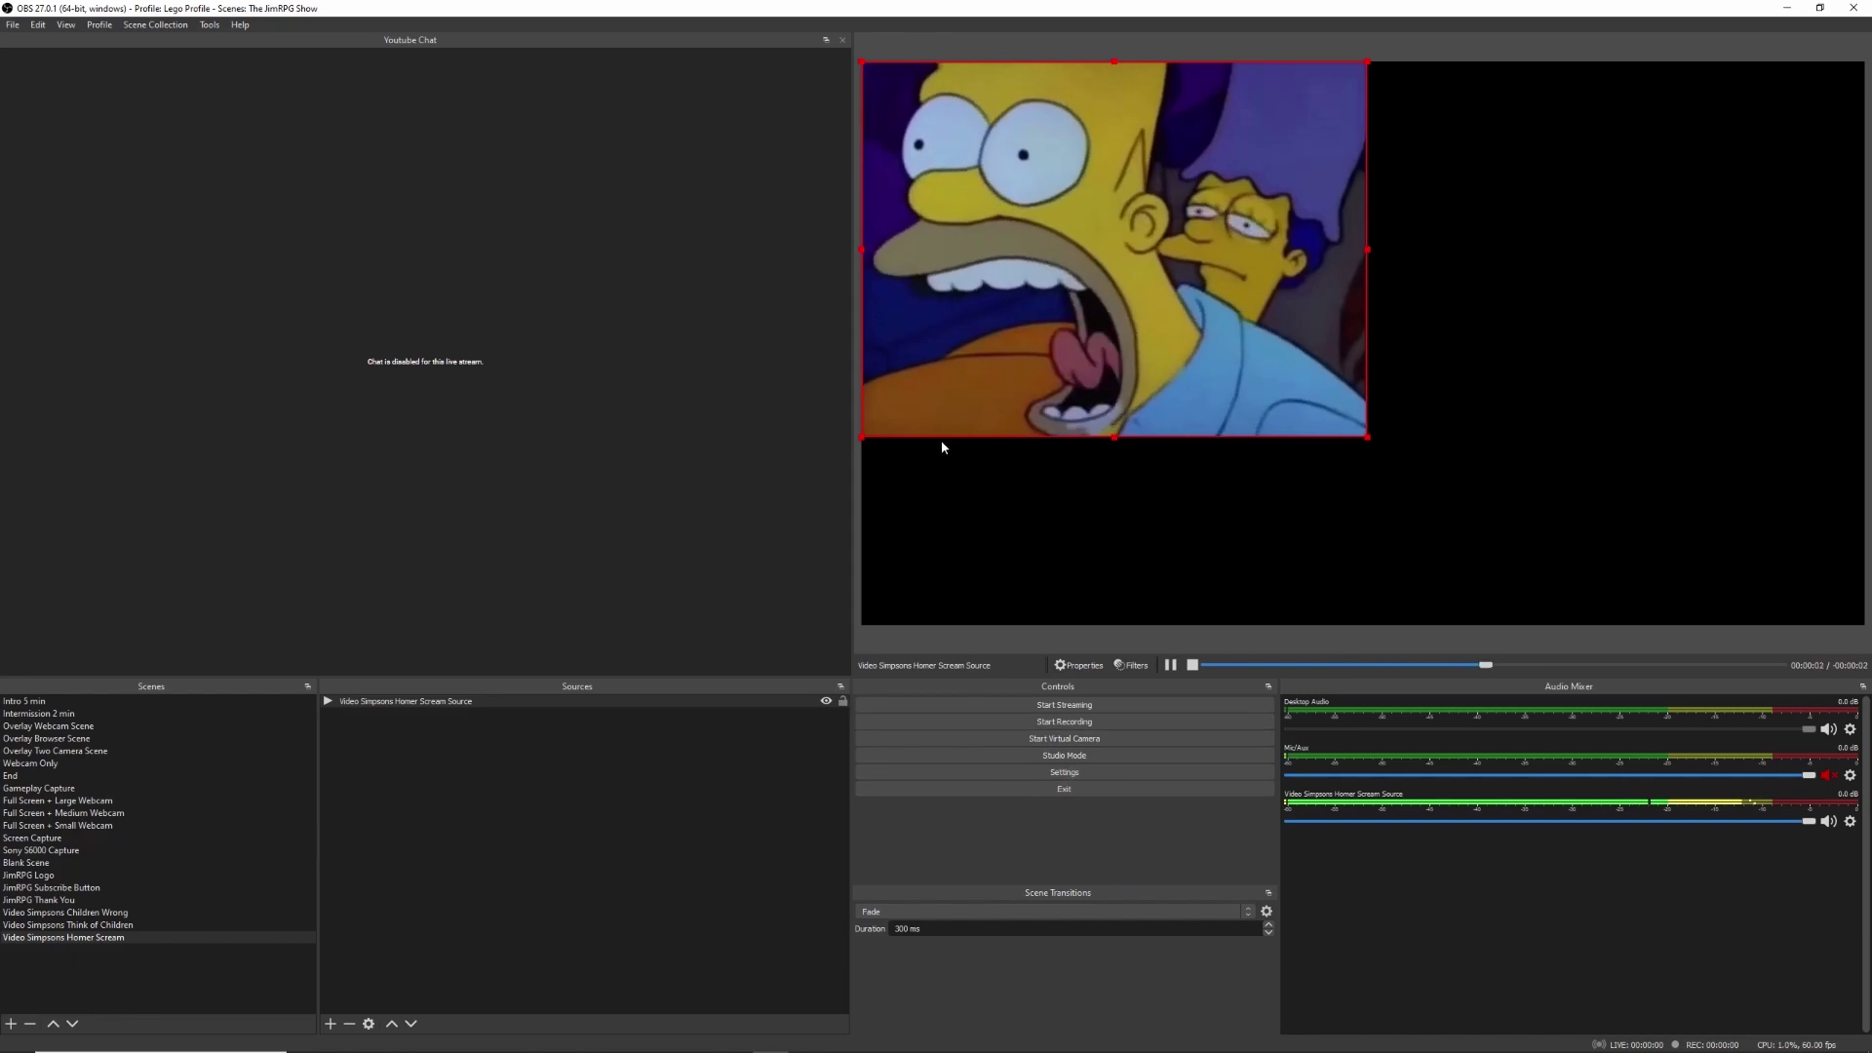
right_click(1072, 333)
mouse_move(1121, 652)
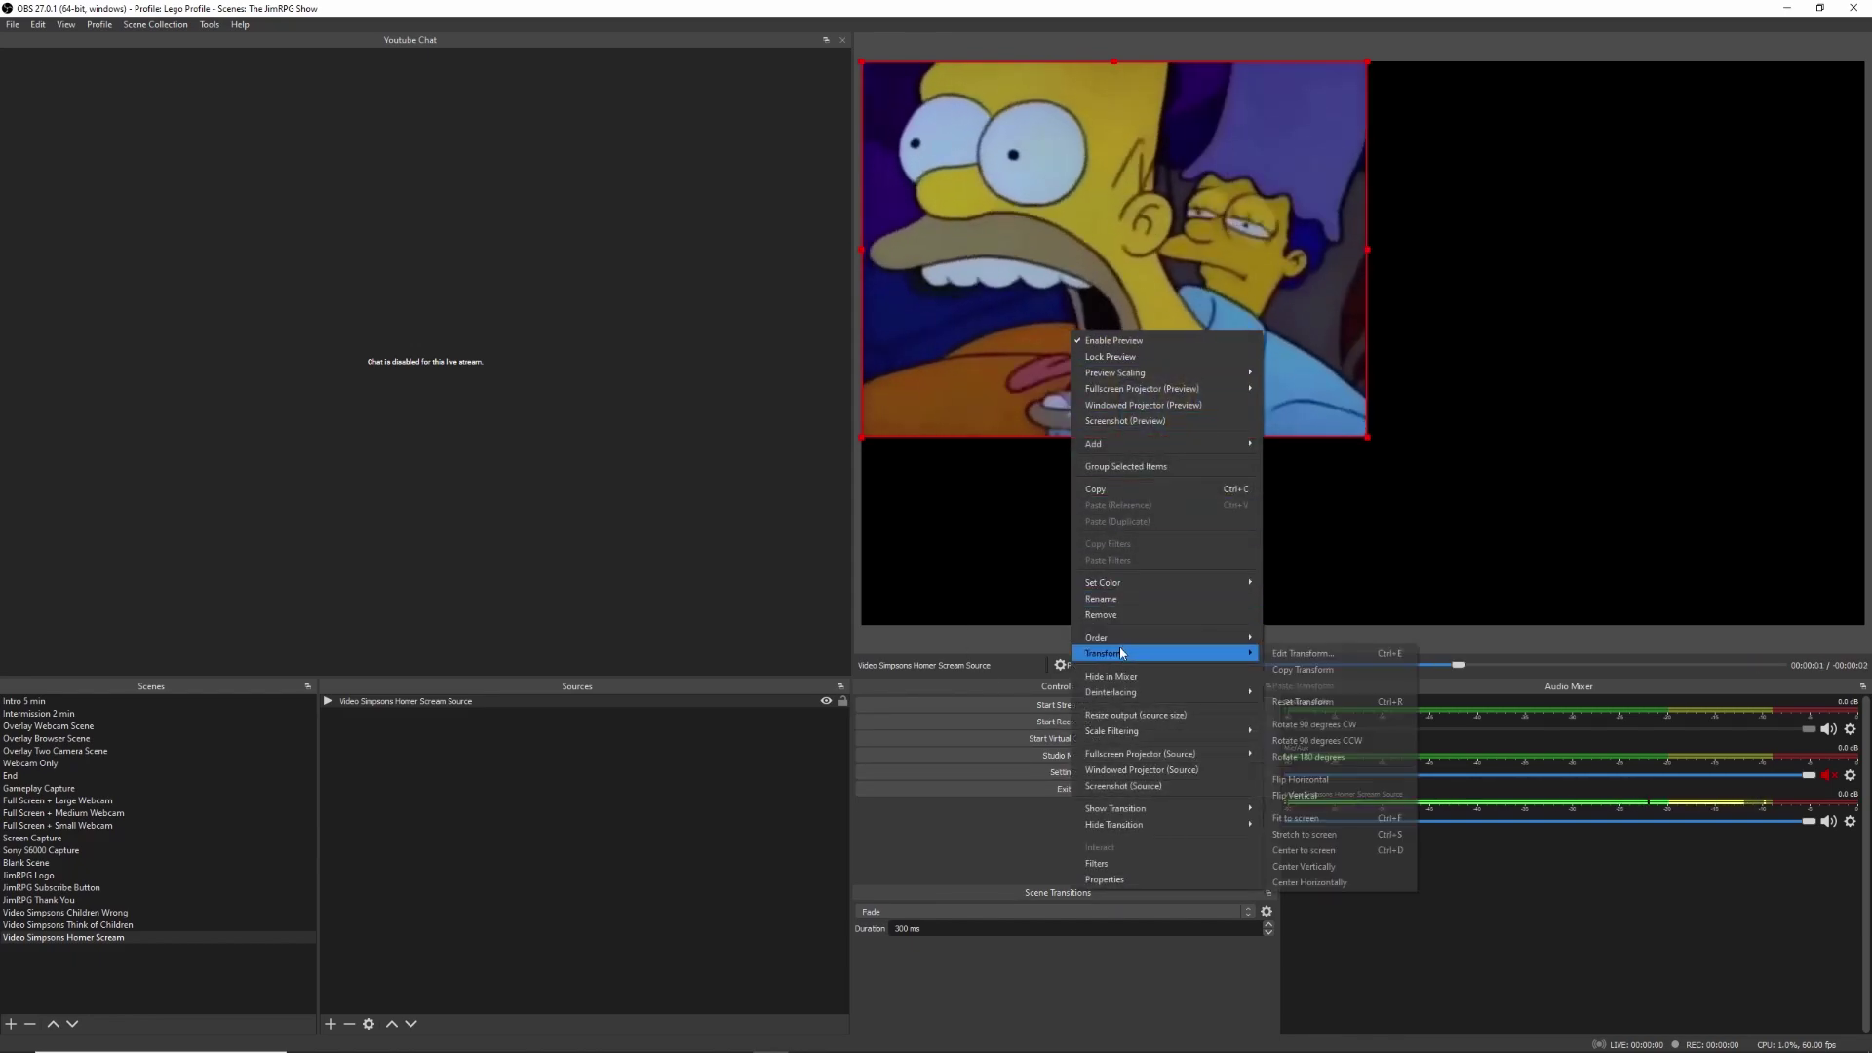
click(1278, 652)
drag(916, 415, 580, 408)
Step: Set the Homer video's size to 1400 × 1080 and Position X to 260
double_click(574, 477)
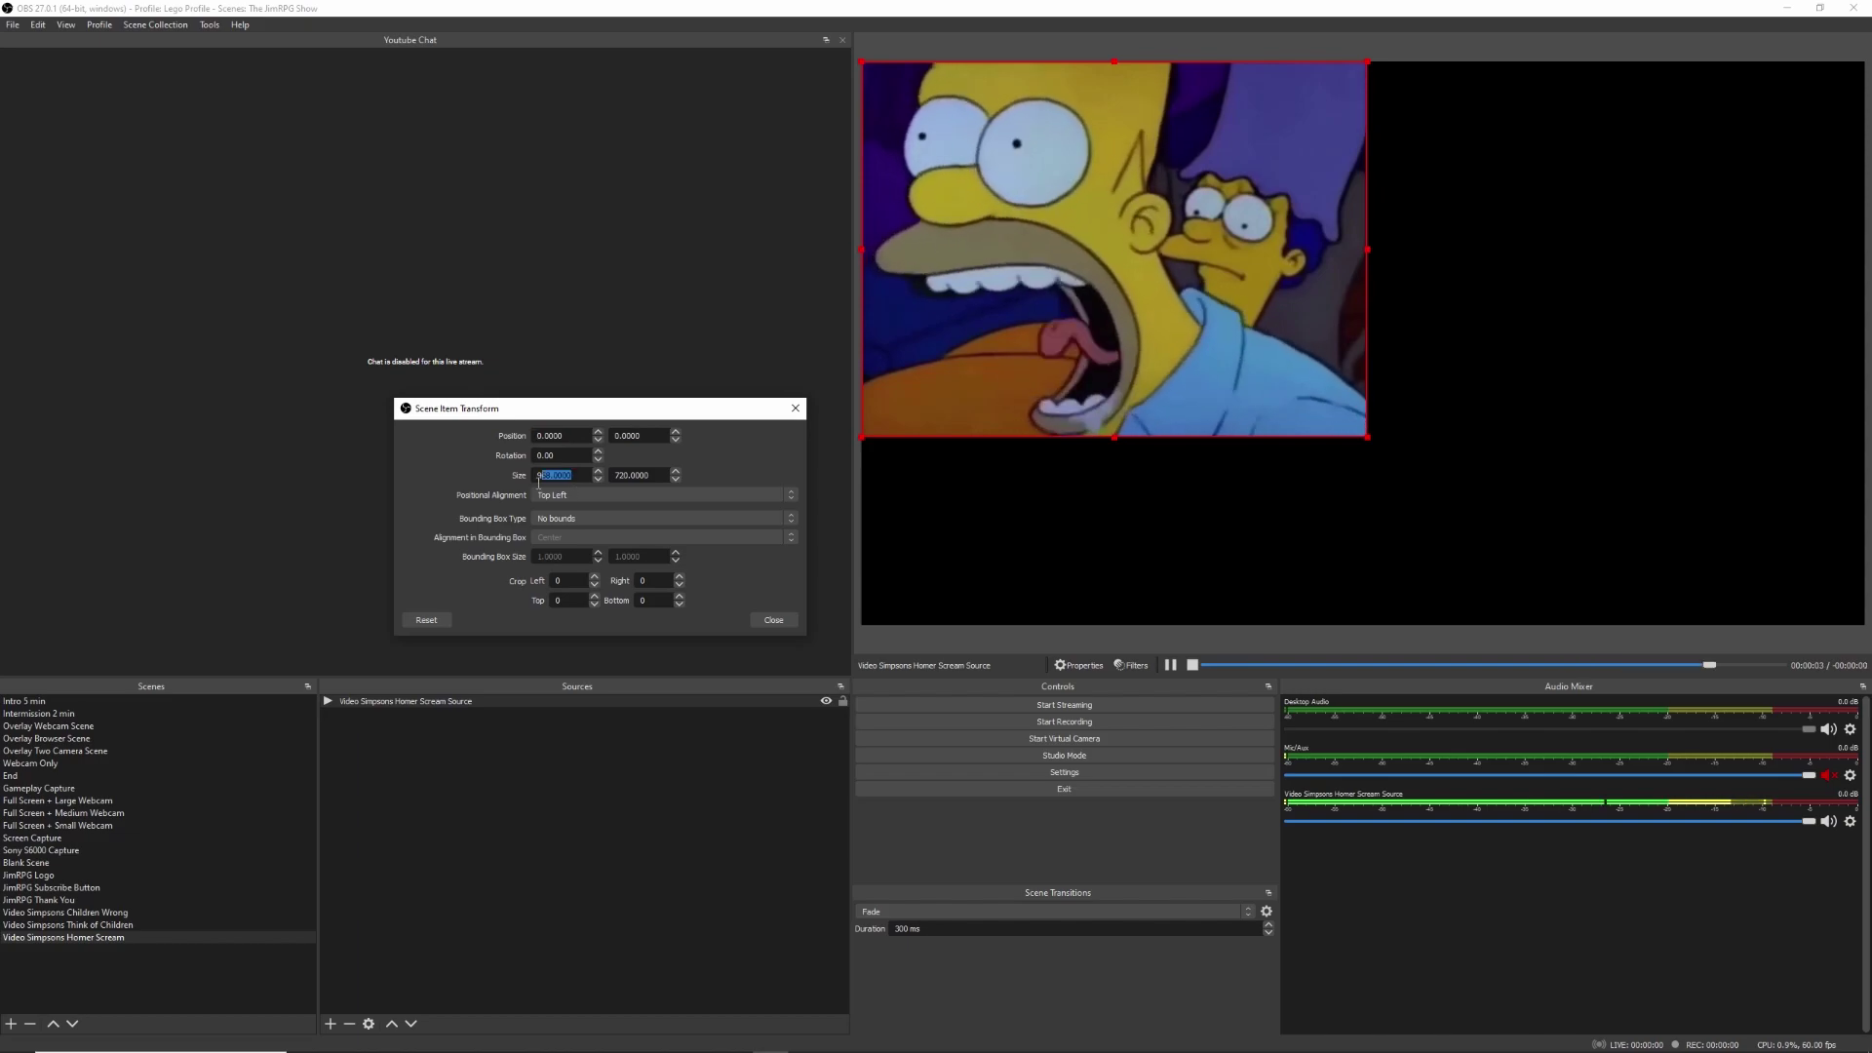
text(144)
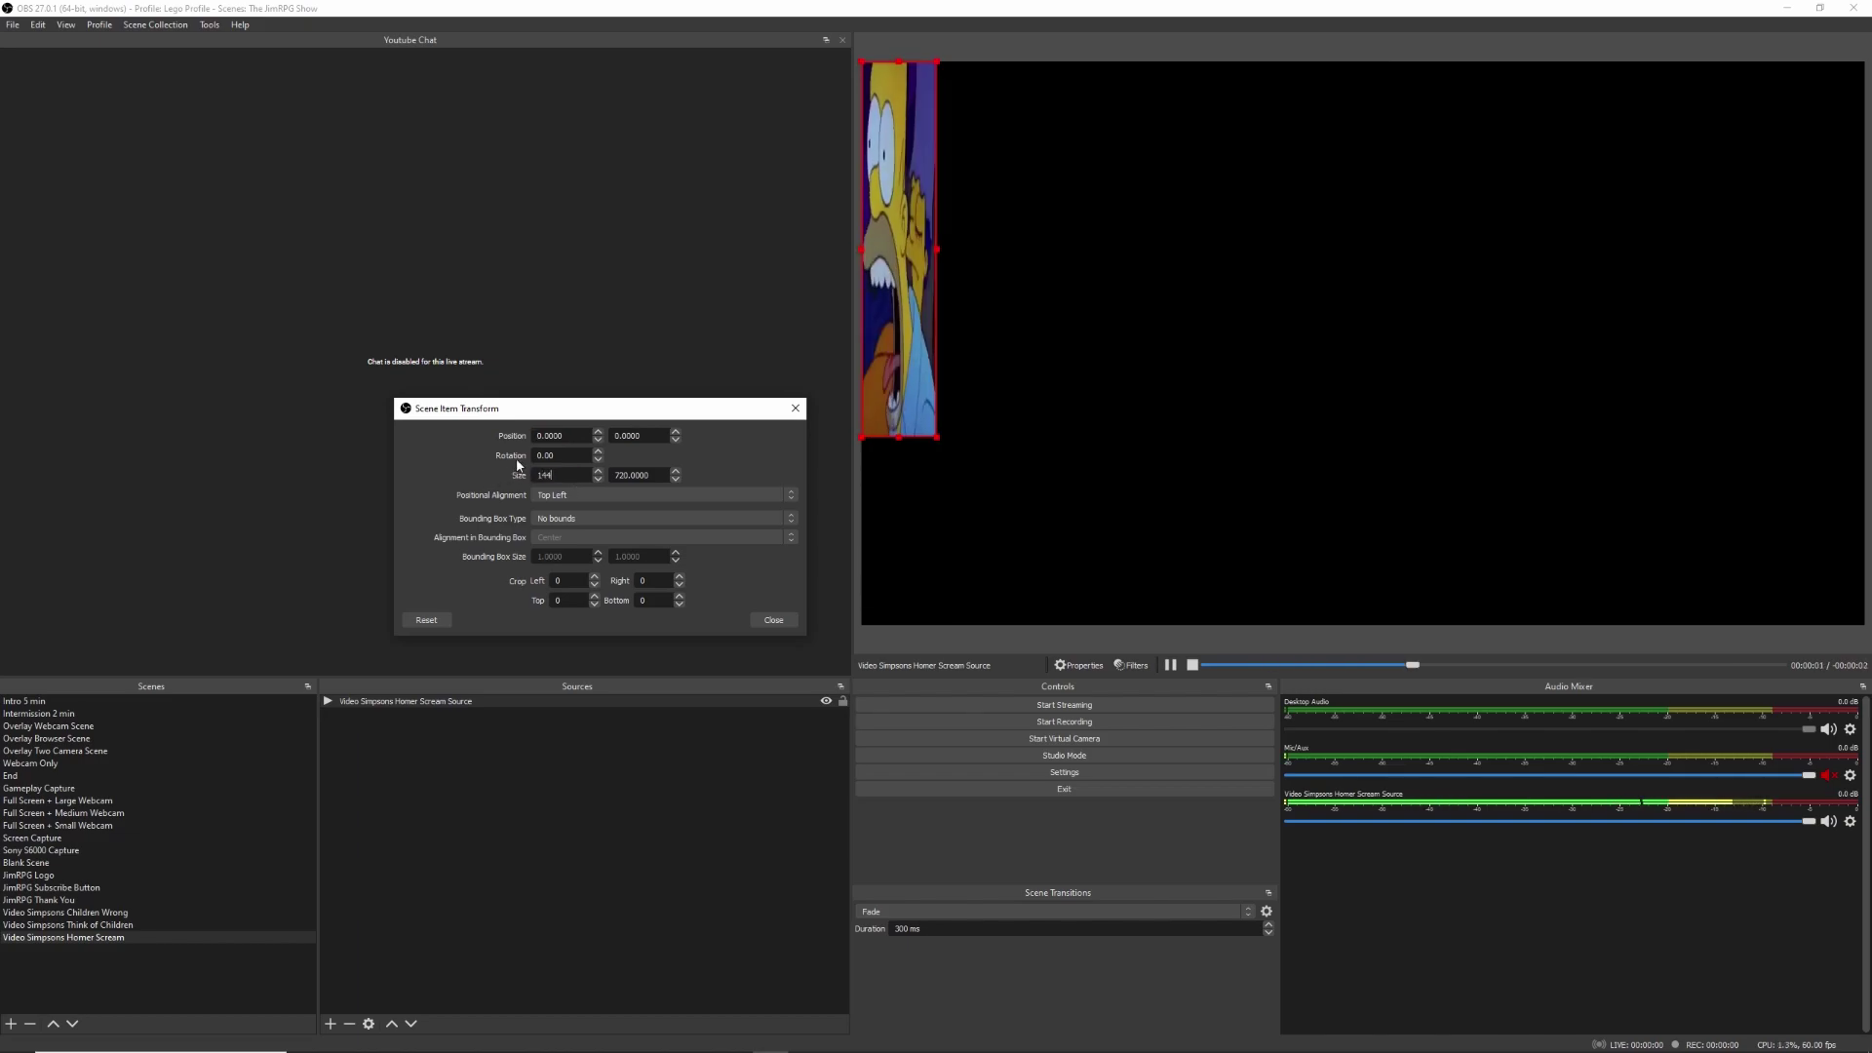
key(BackSpace)
text(00)
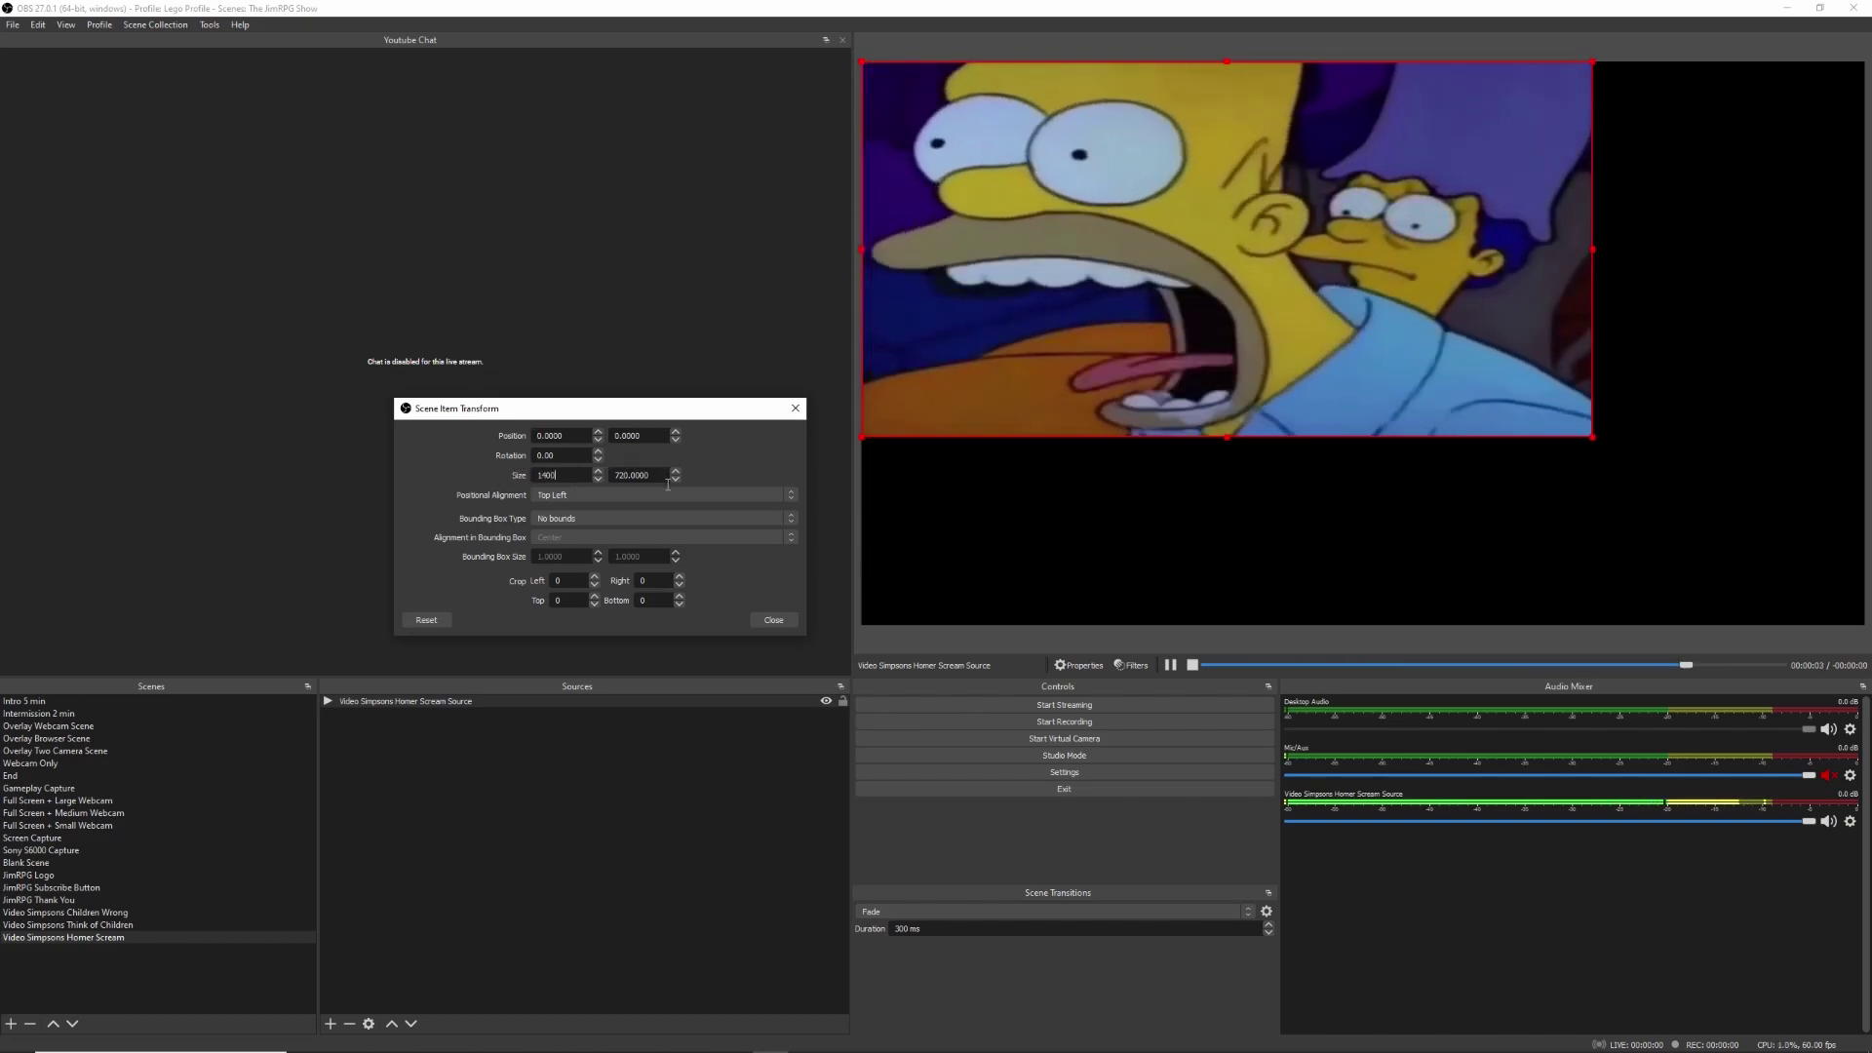
key(Tab)
text(1080)
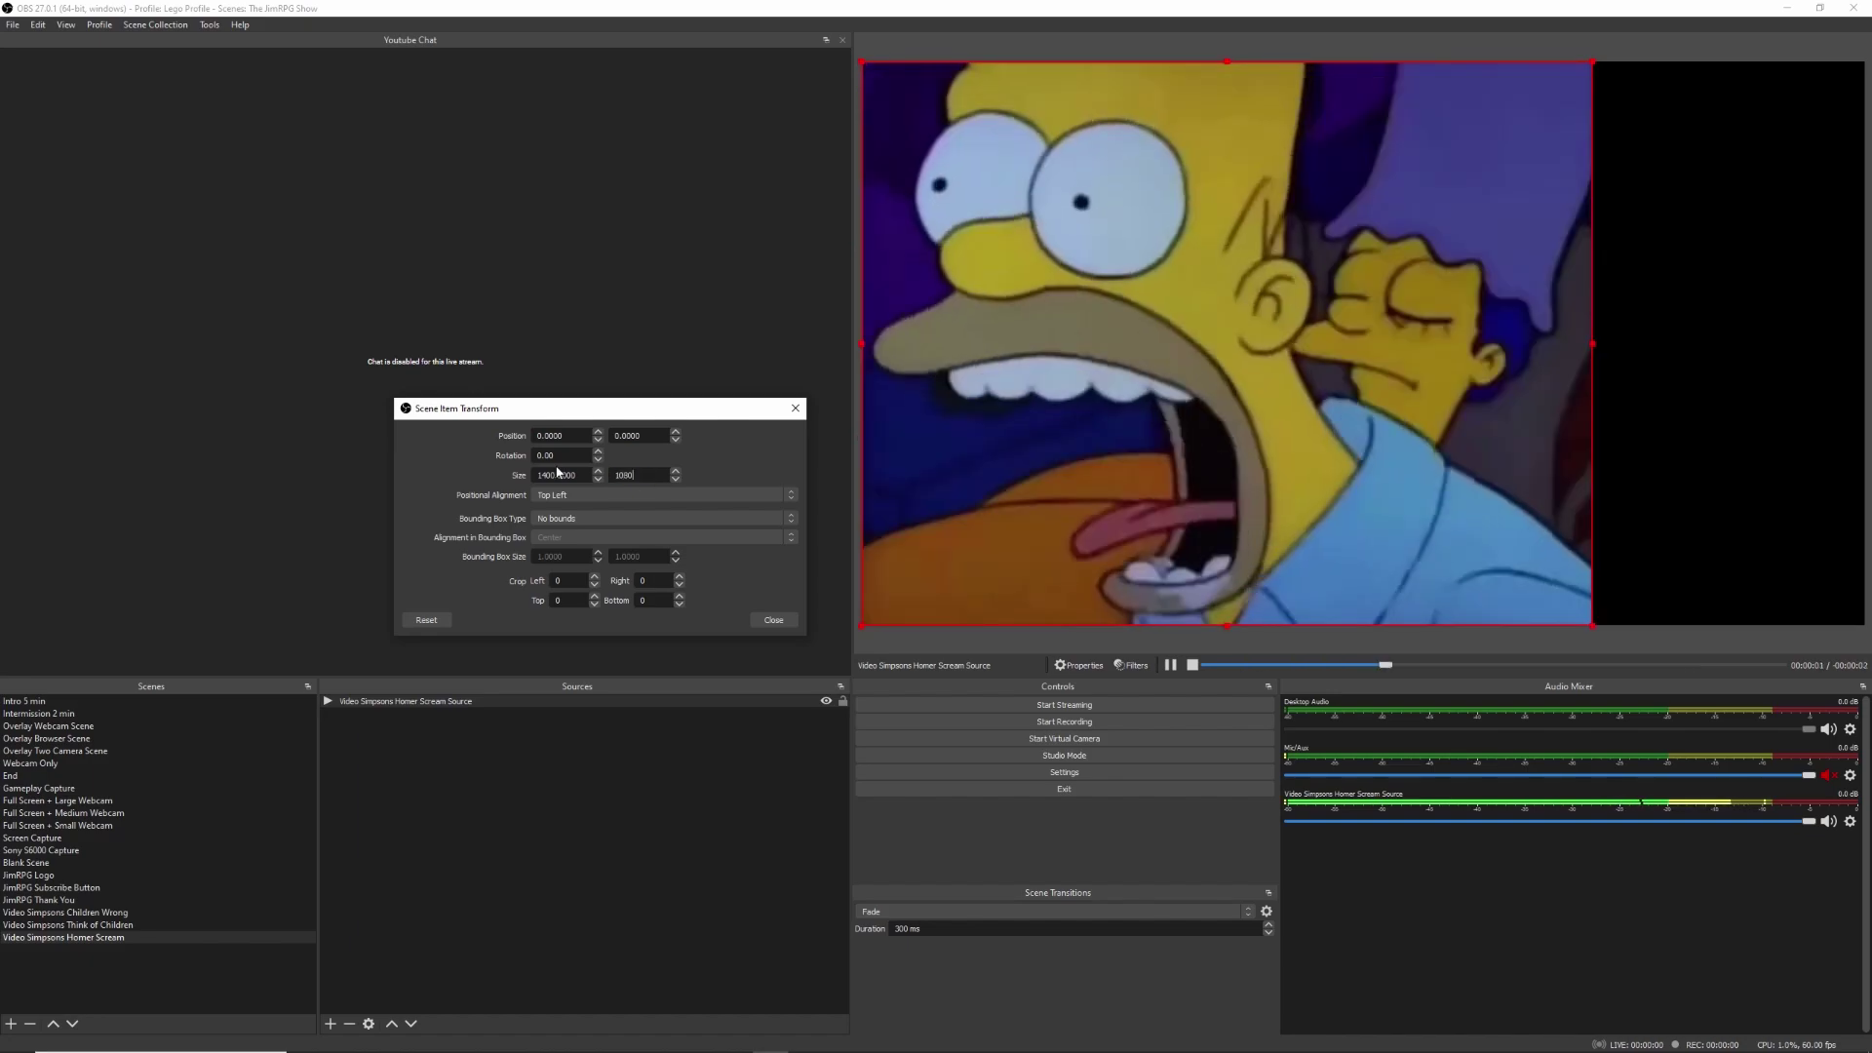
click(574, 441)
key(ctrl+a)
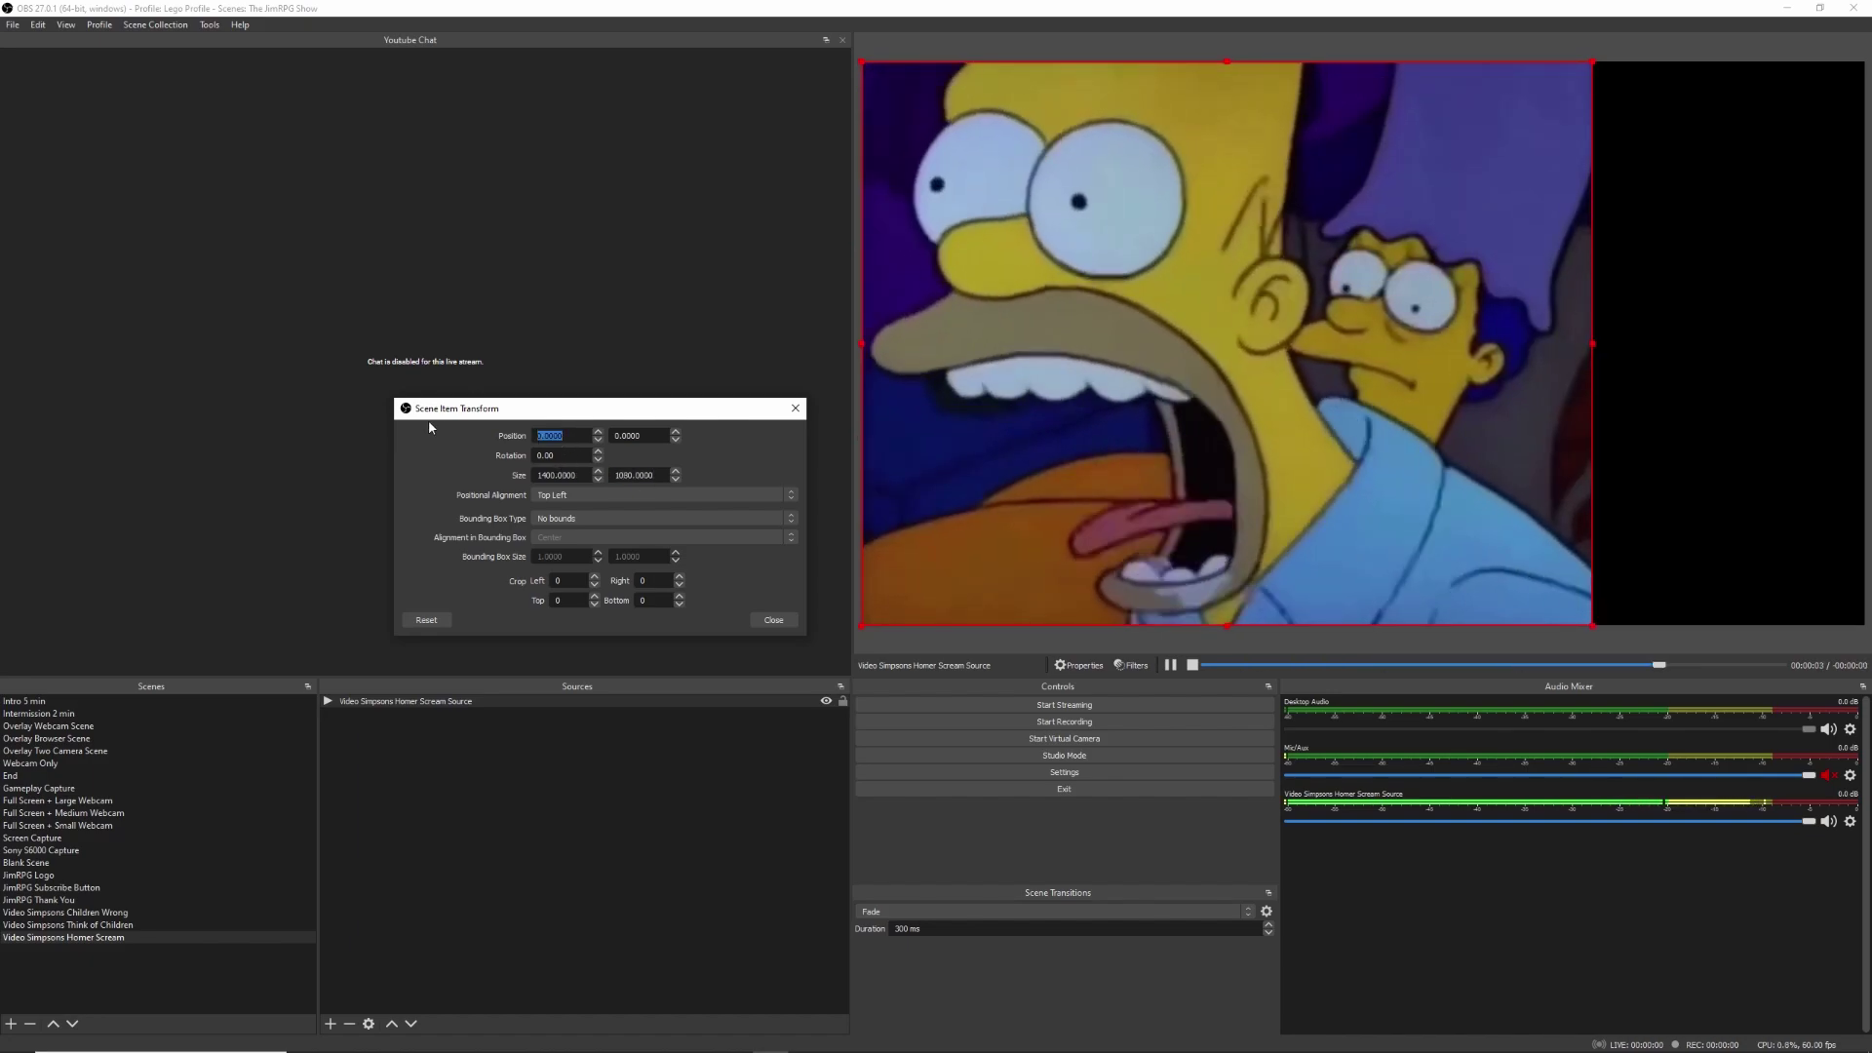
text(260)
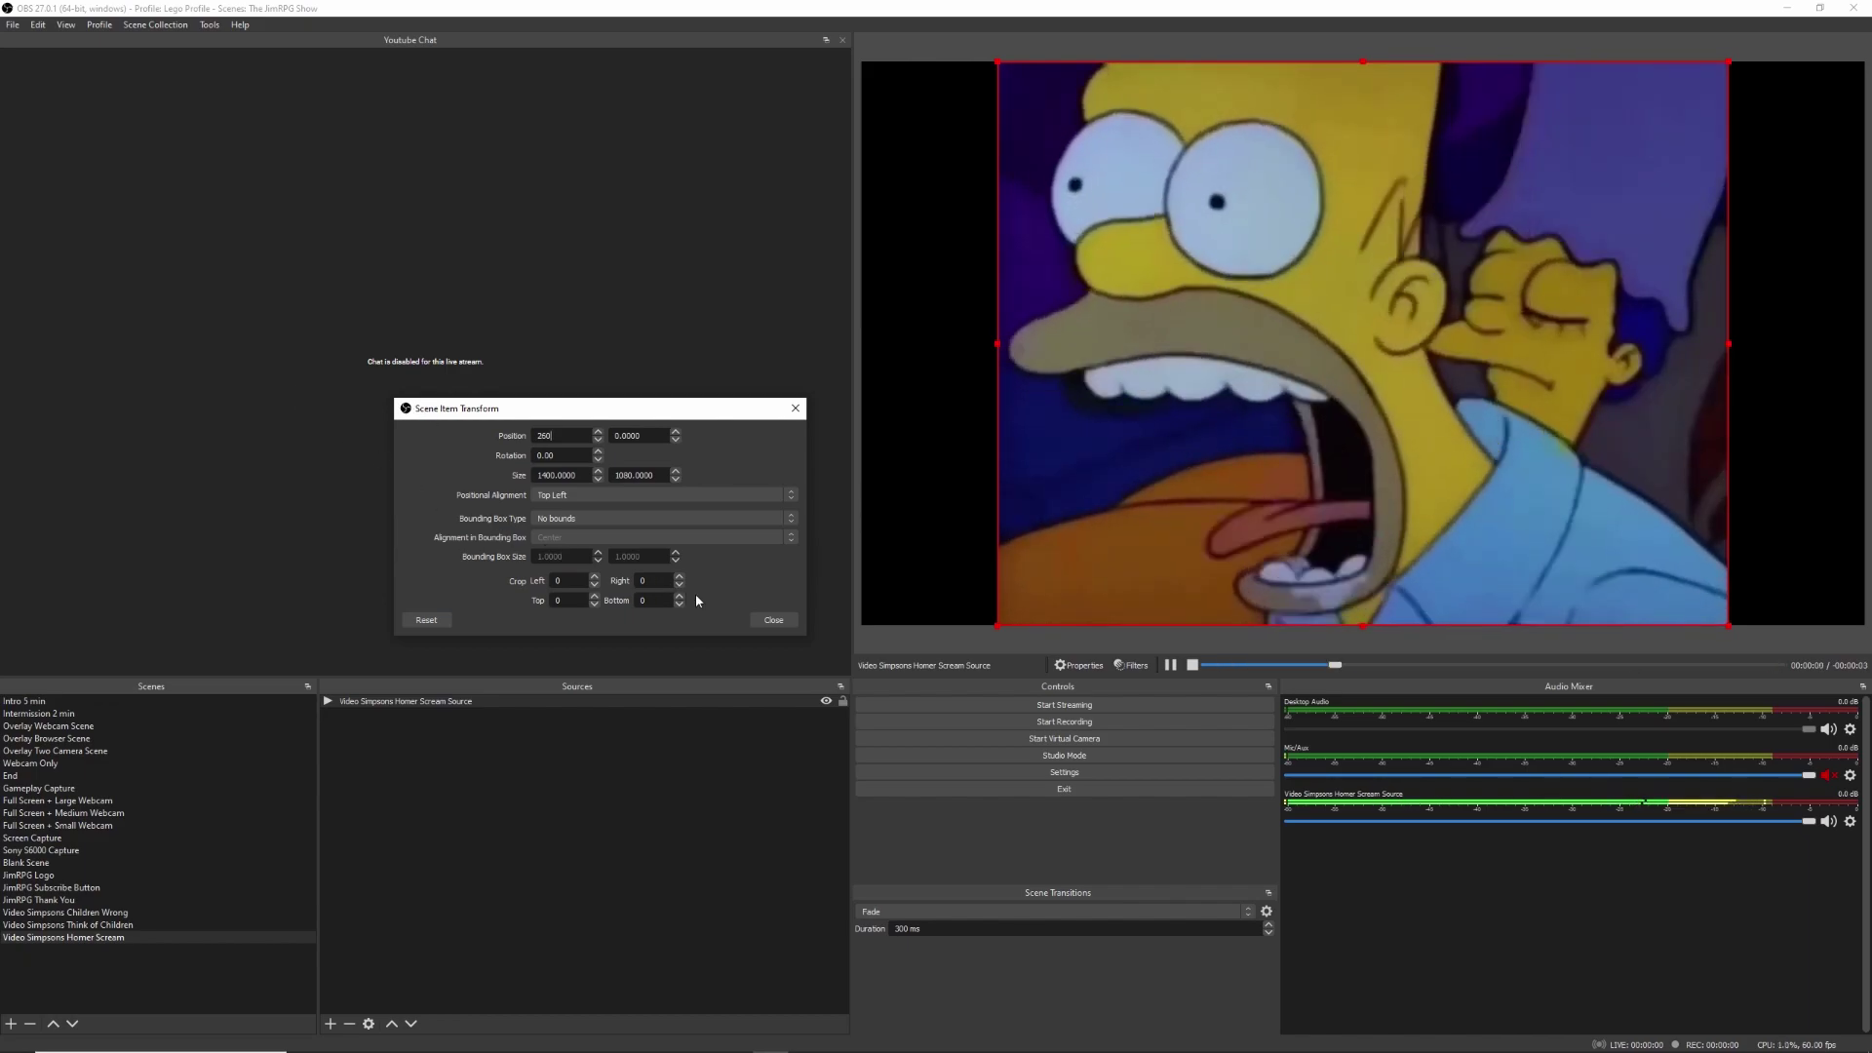
click(760, 622)
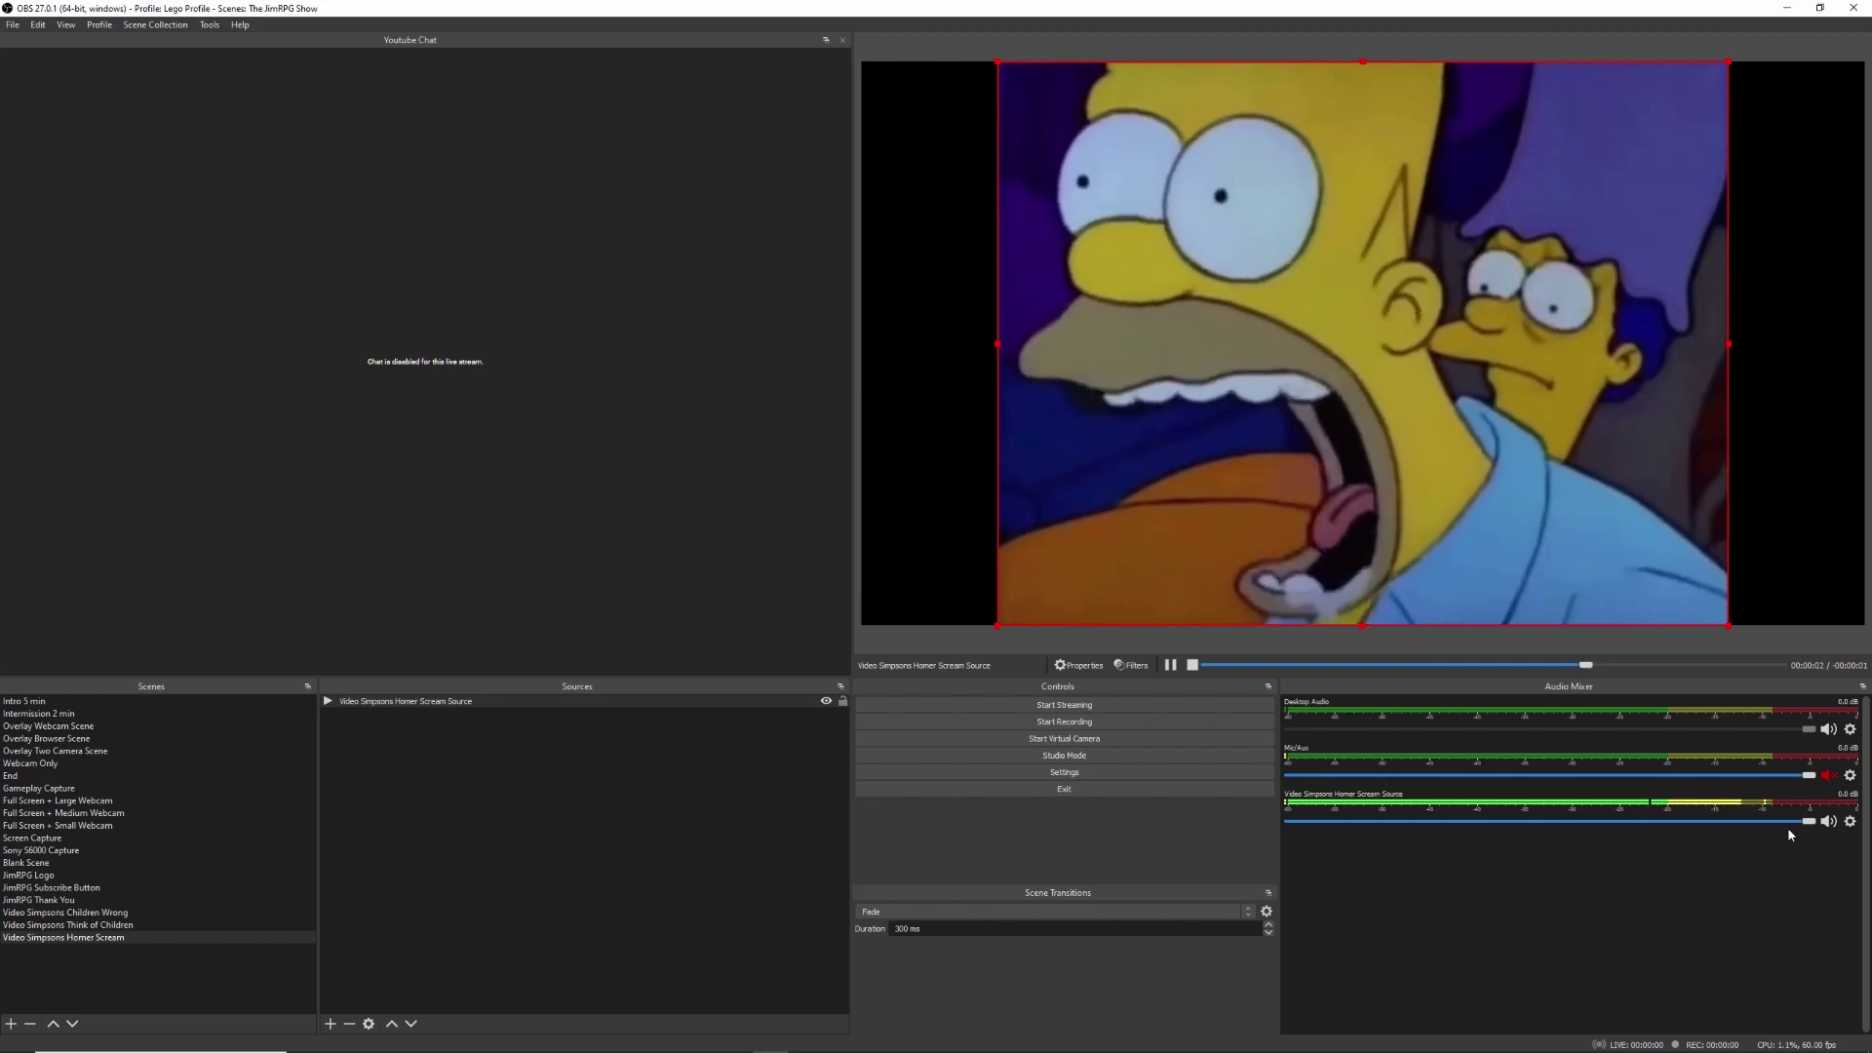
Step: Set the Homer Scream source's Audio Monitoring to Monitor and Output, then mute it
click(1850, 822)
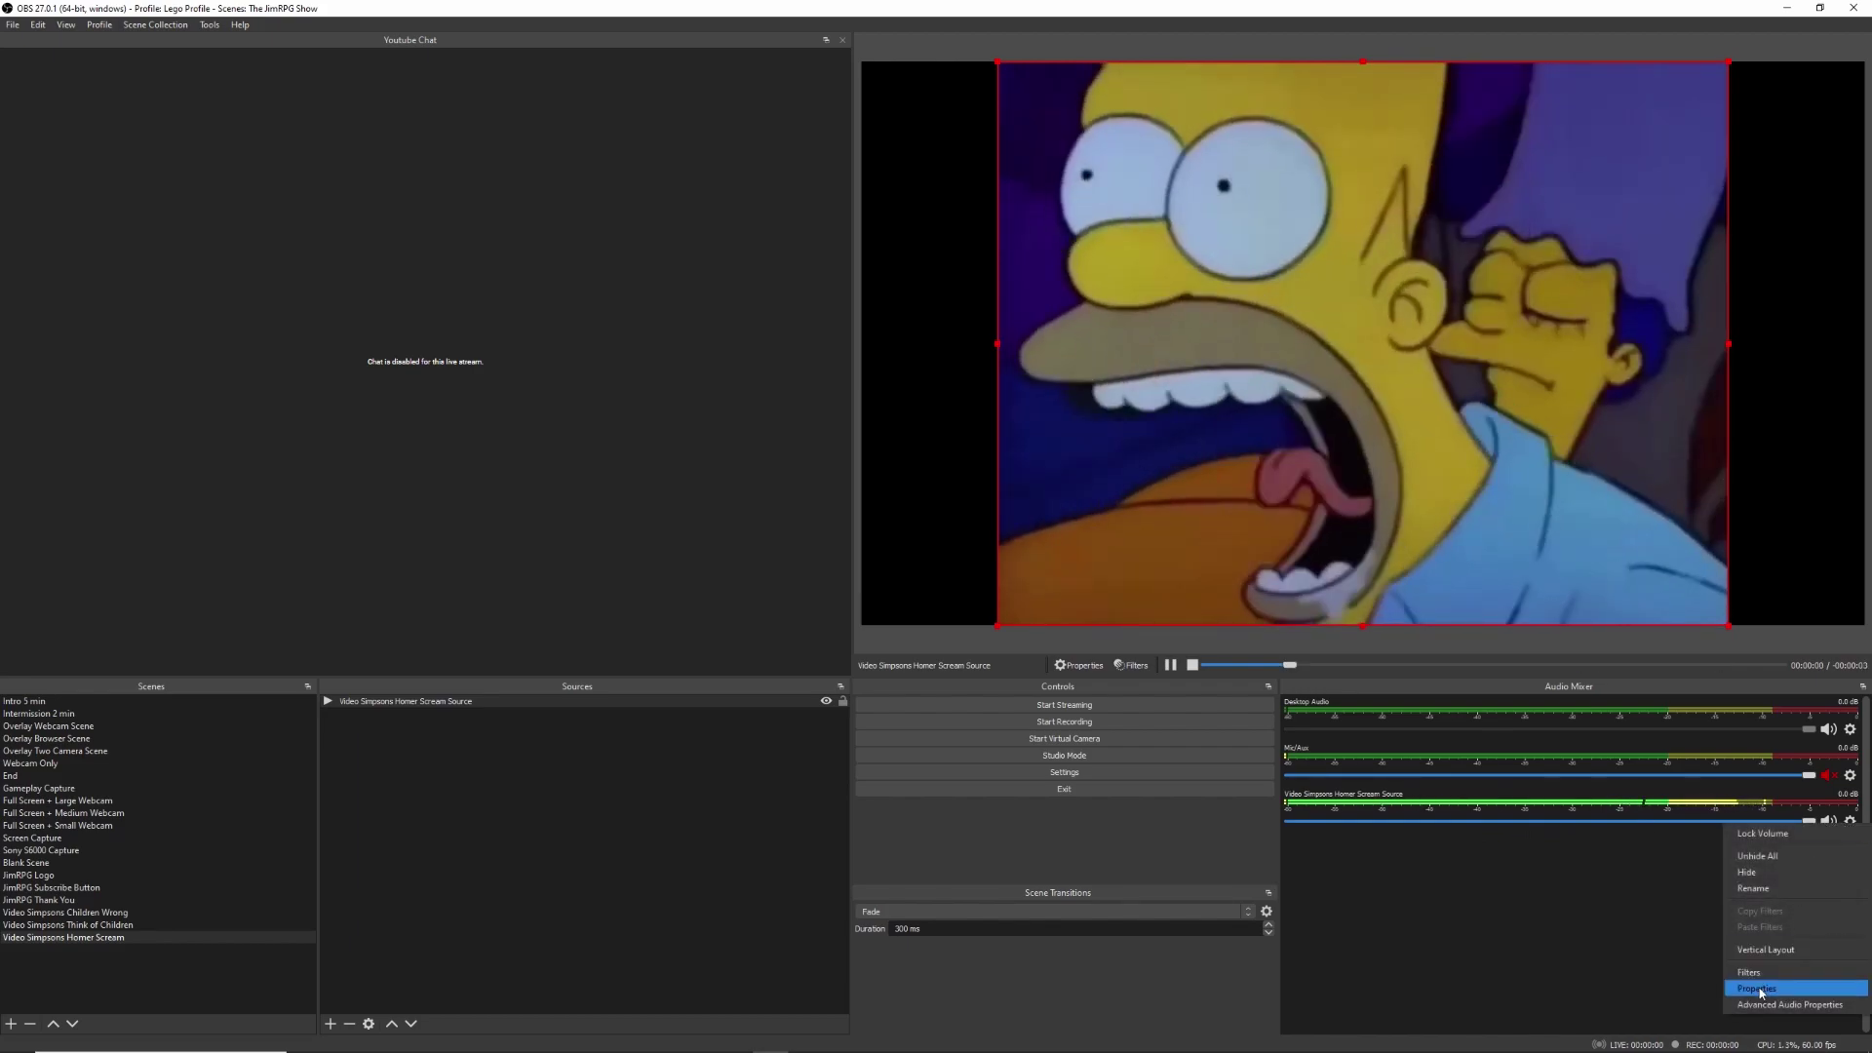
click(1790, 1004)
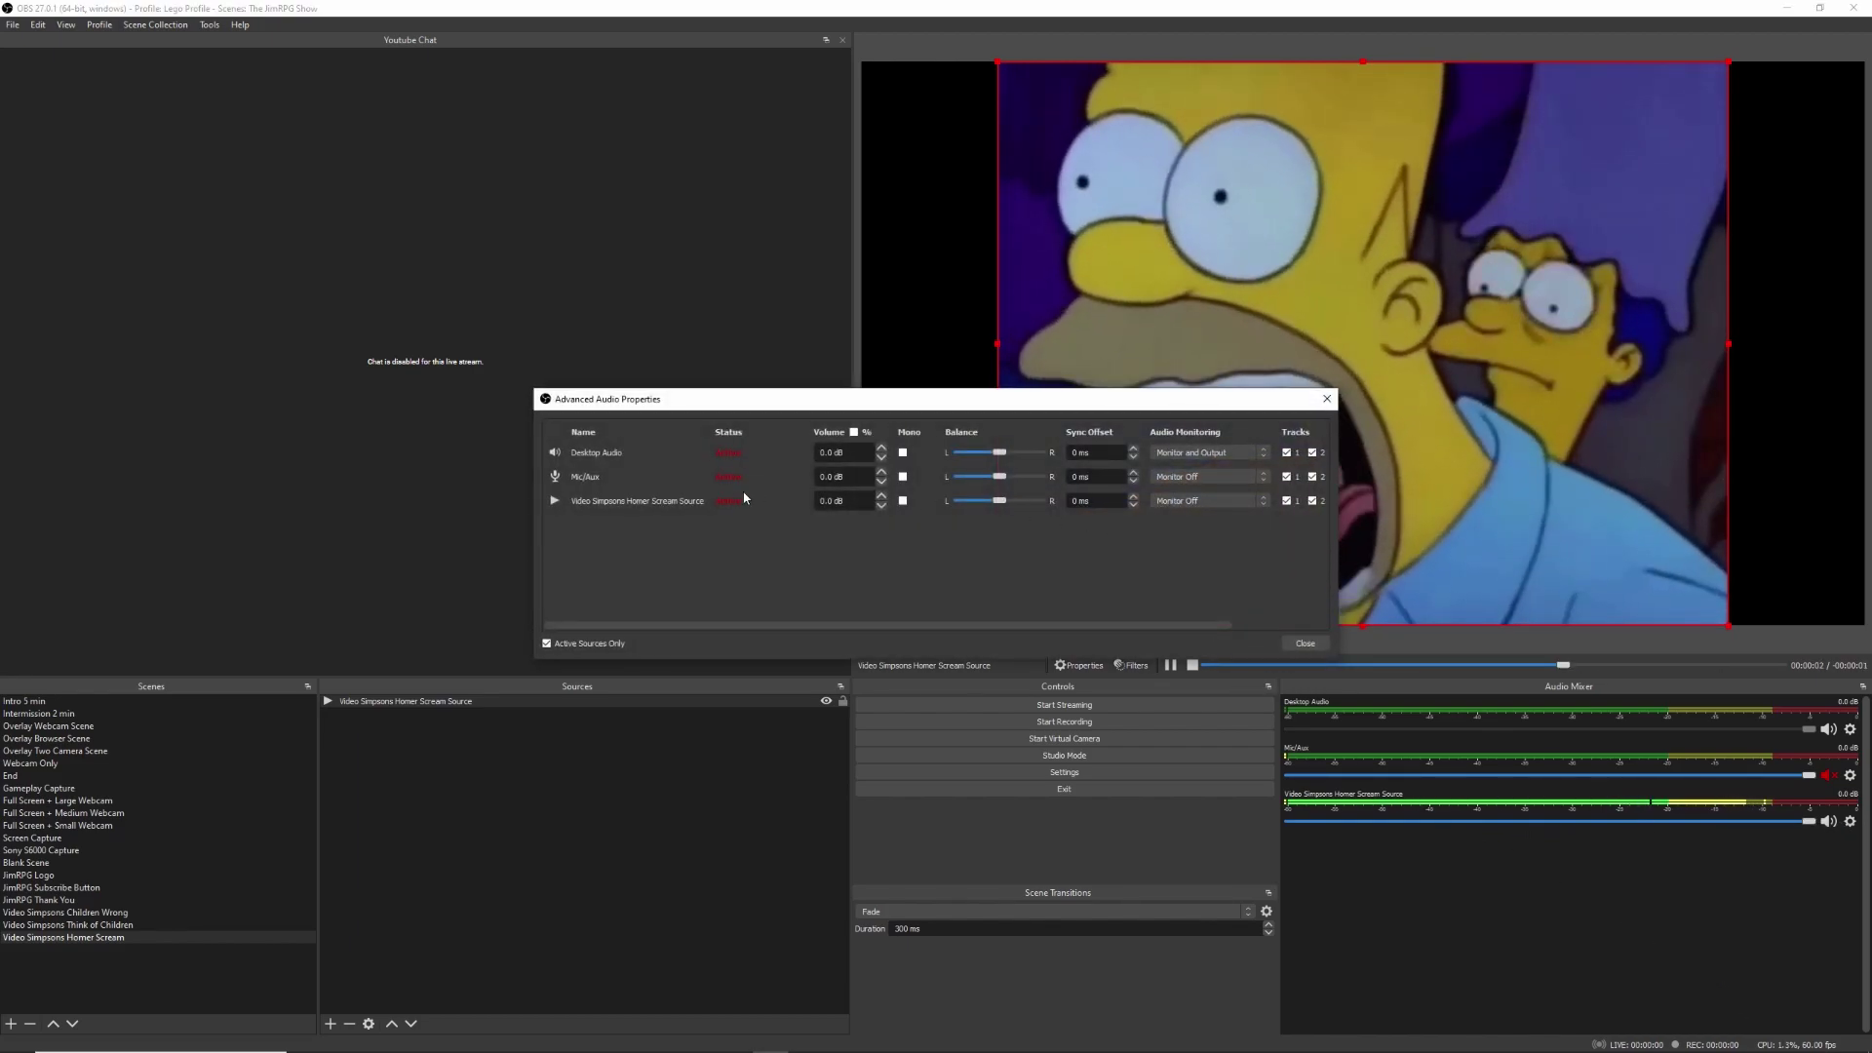
click(1236, 502)
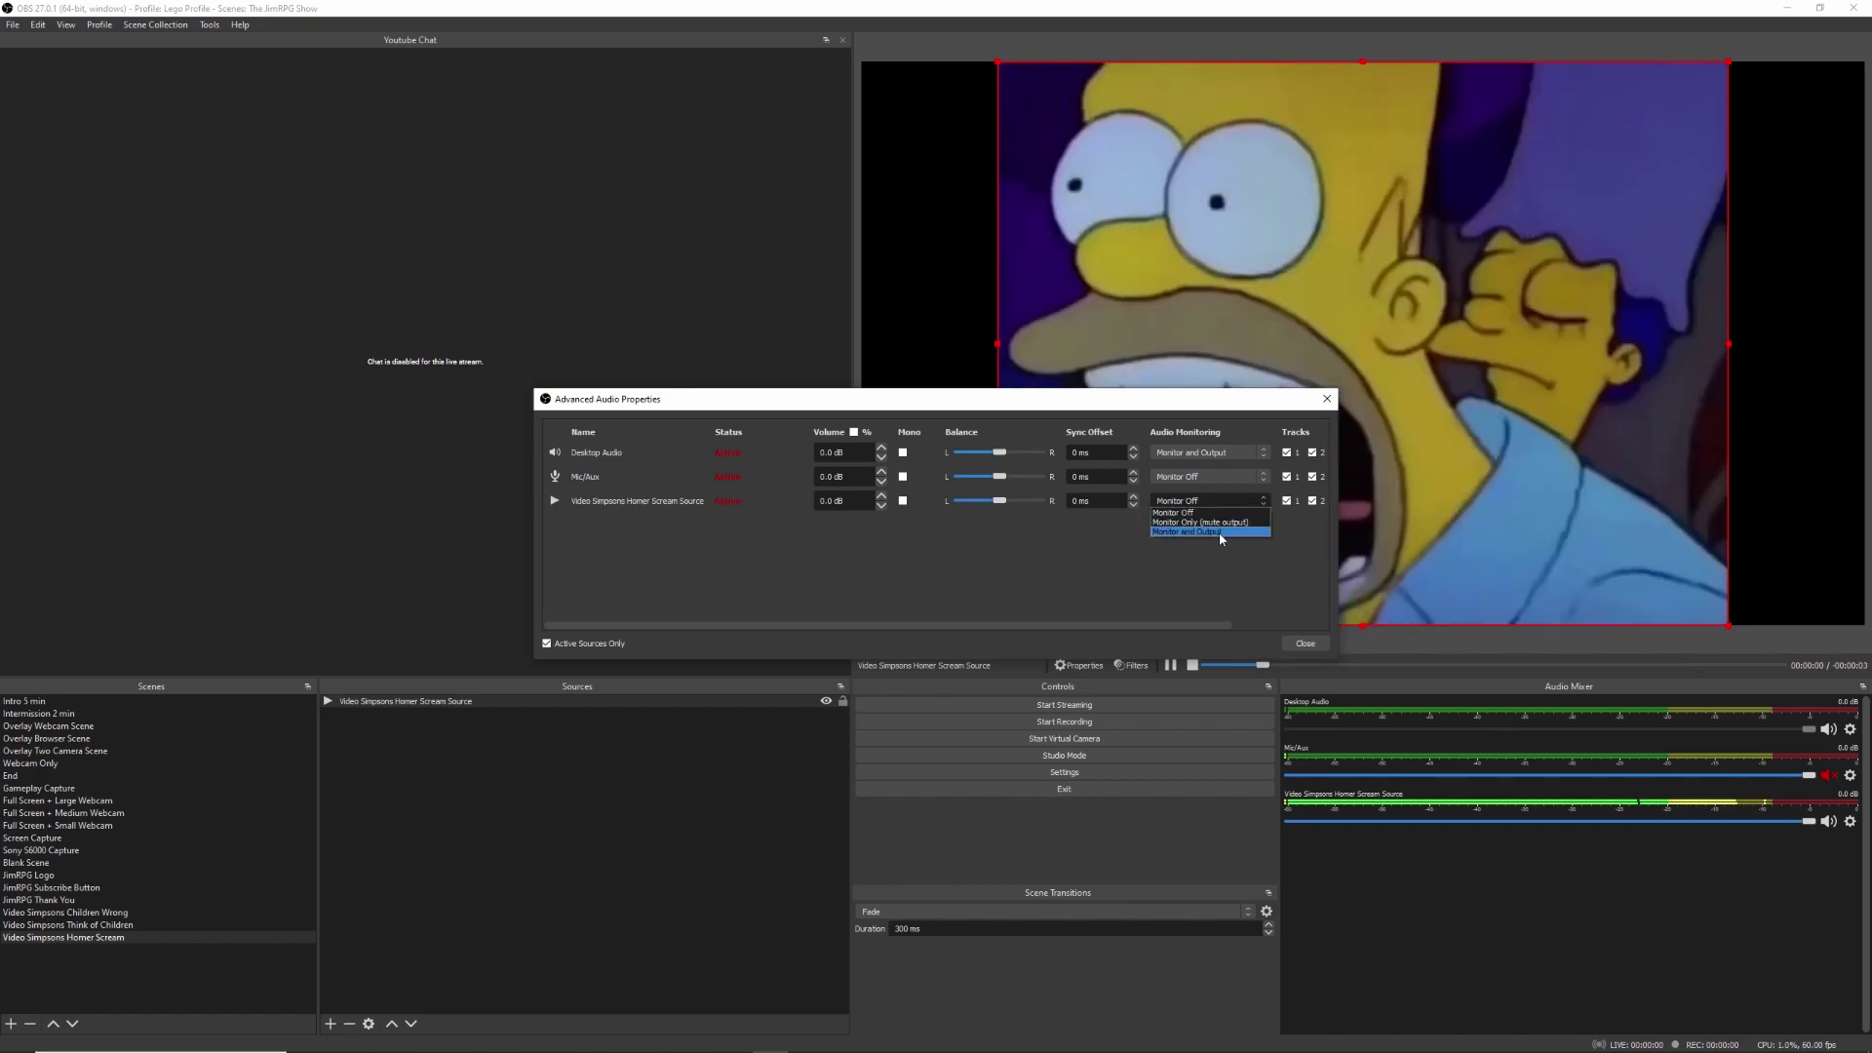
click(1218, 533)
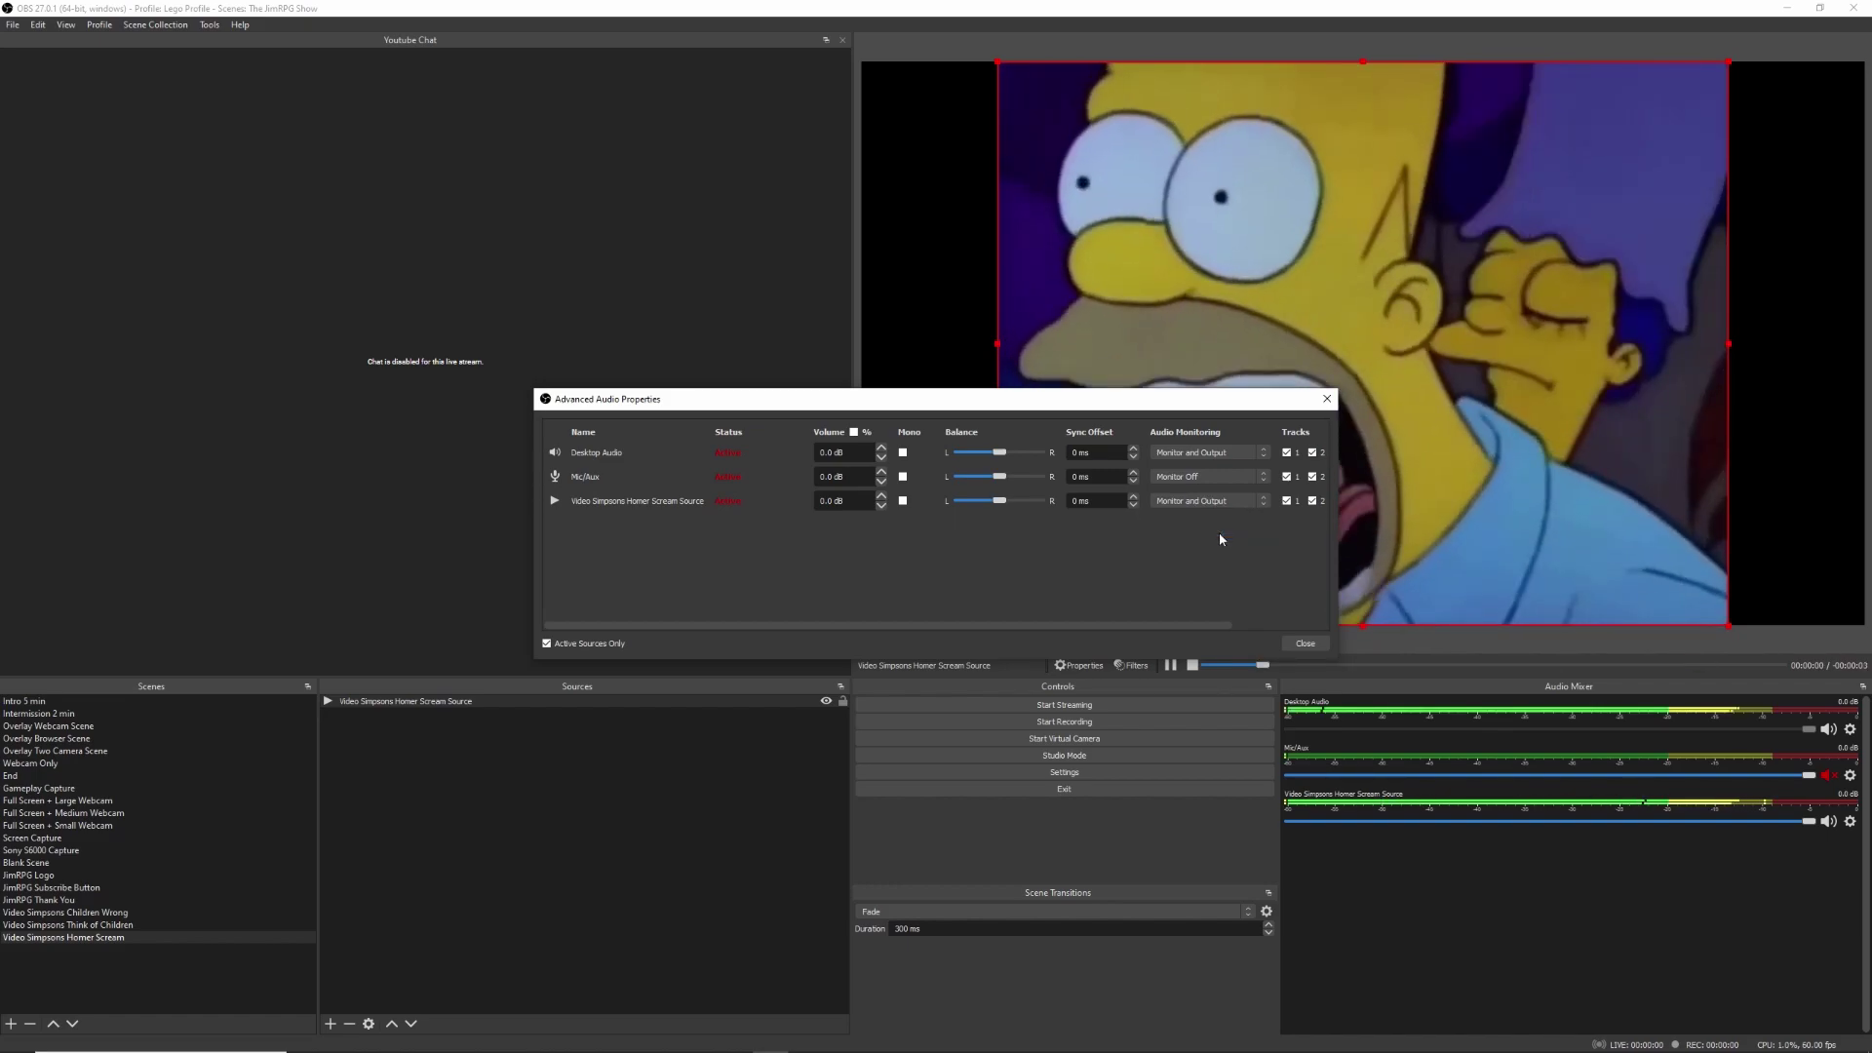
click(1306, 643)
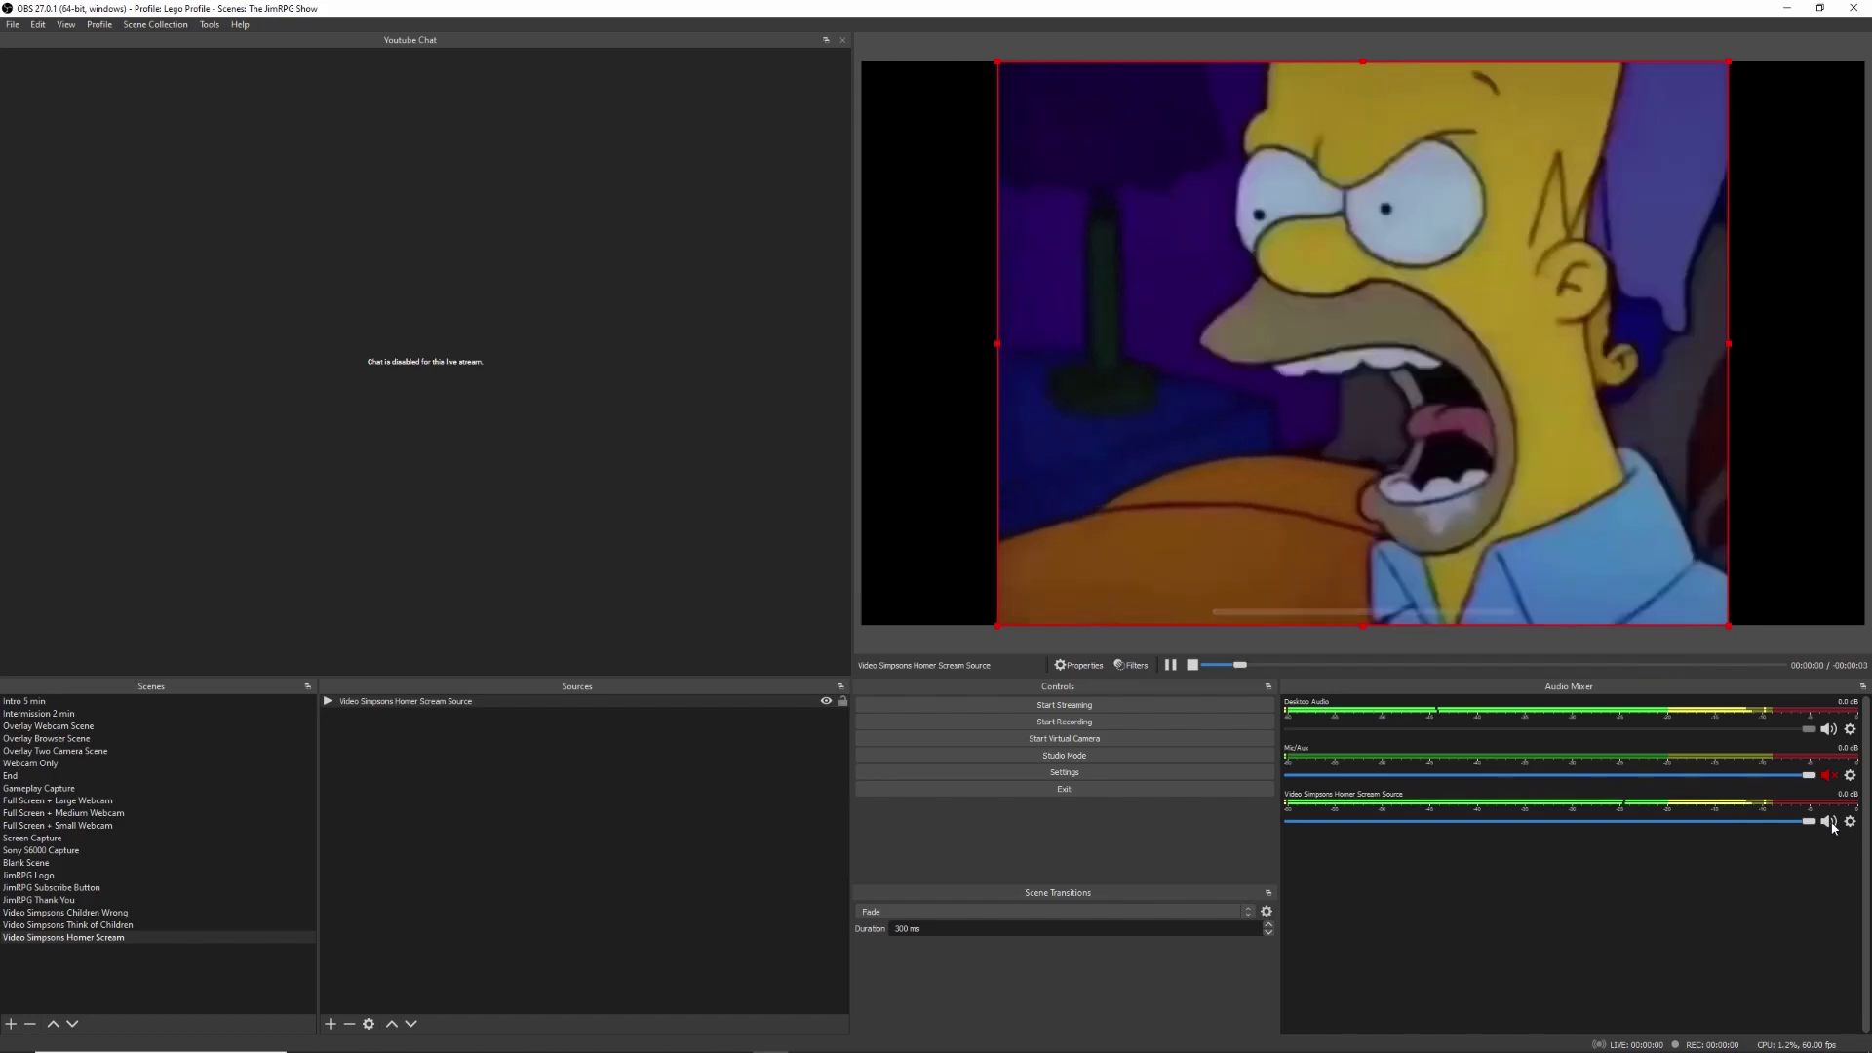
click(1823, 822)
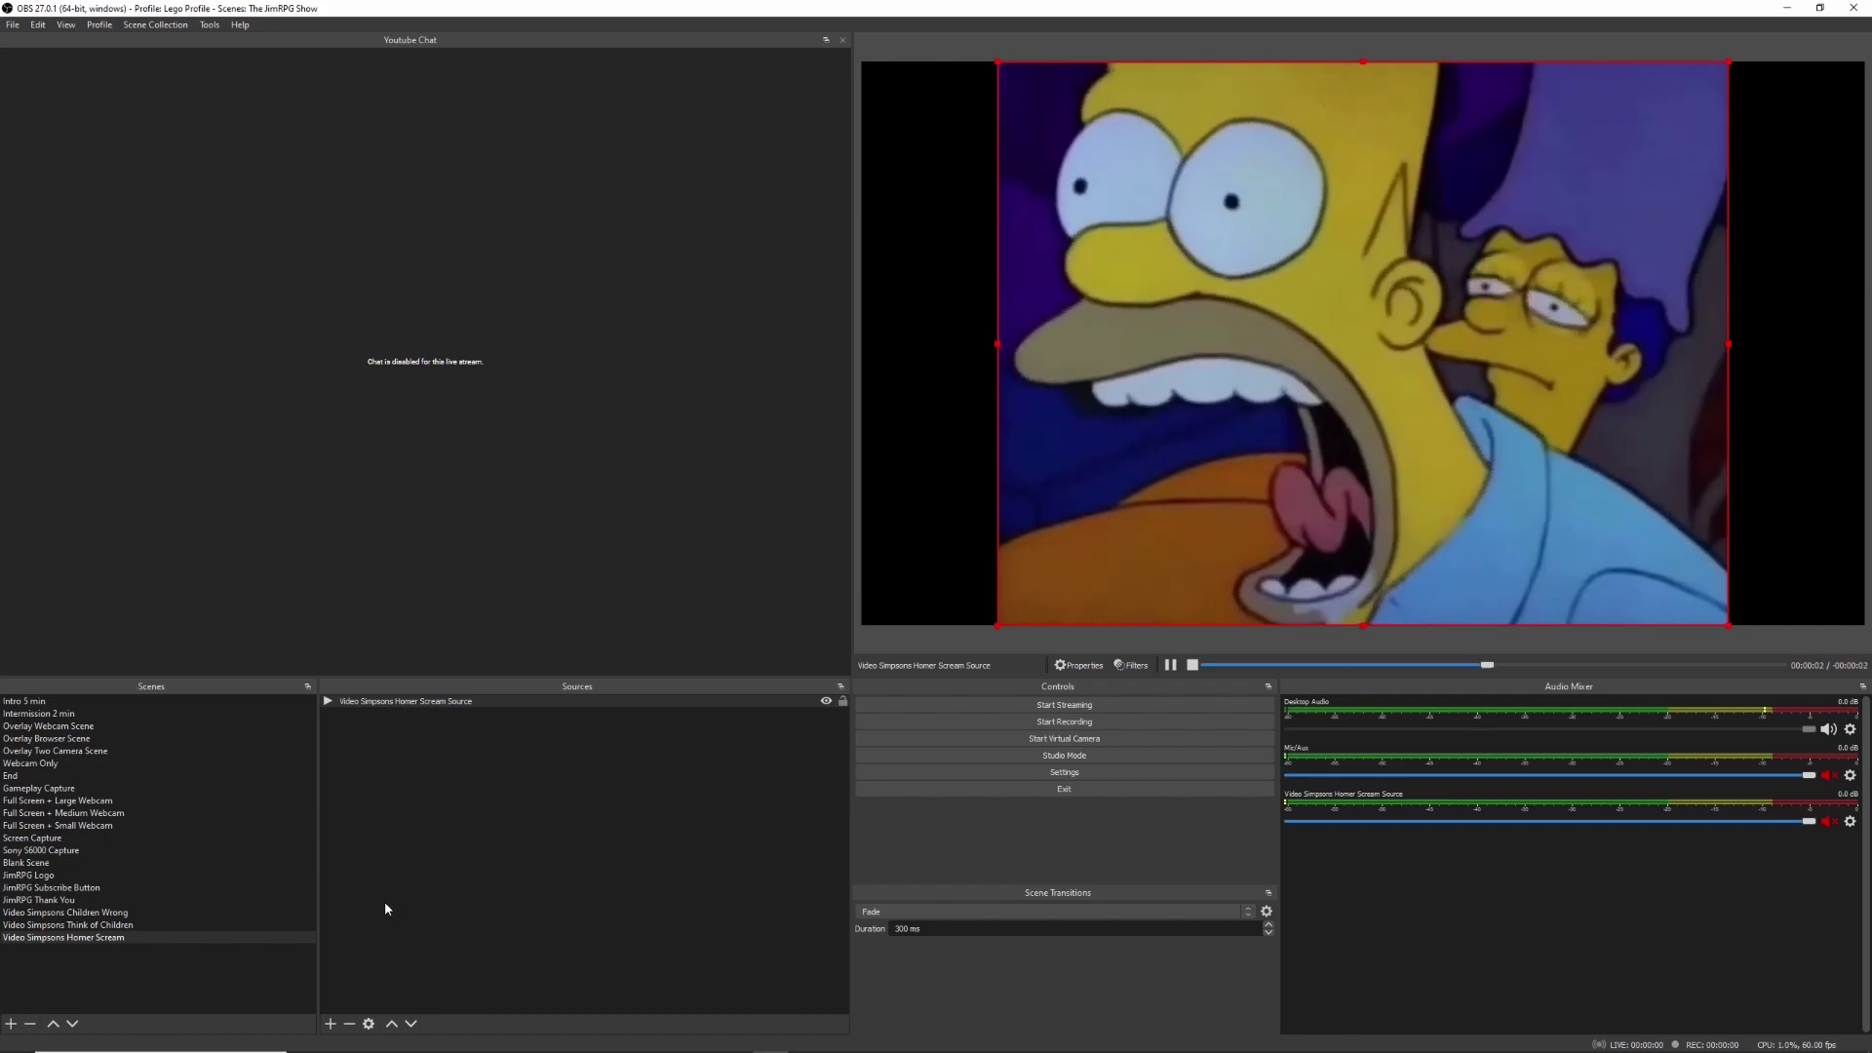
Step: Deselect the Homer video and switch the live scene to Overlay Webcam Scene
click(886, 635)
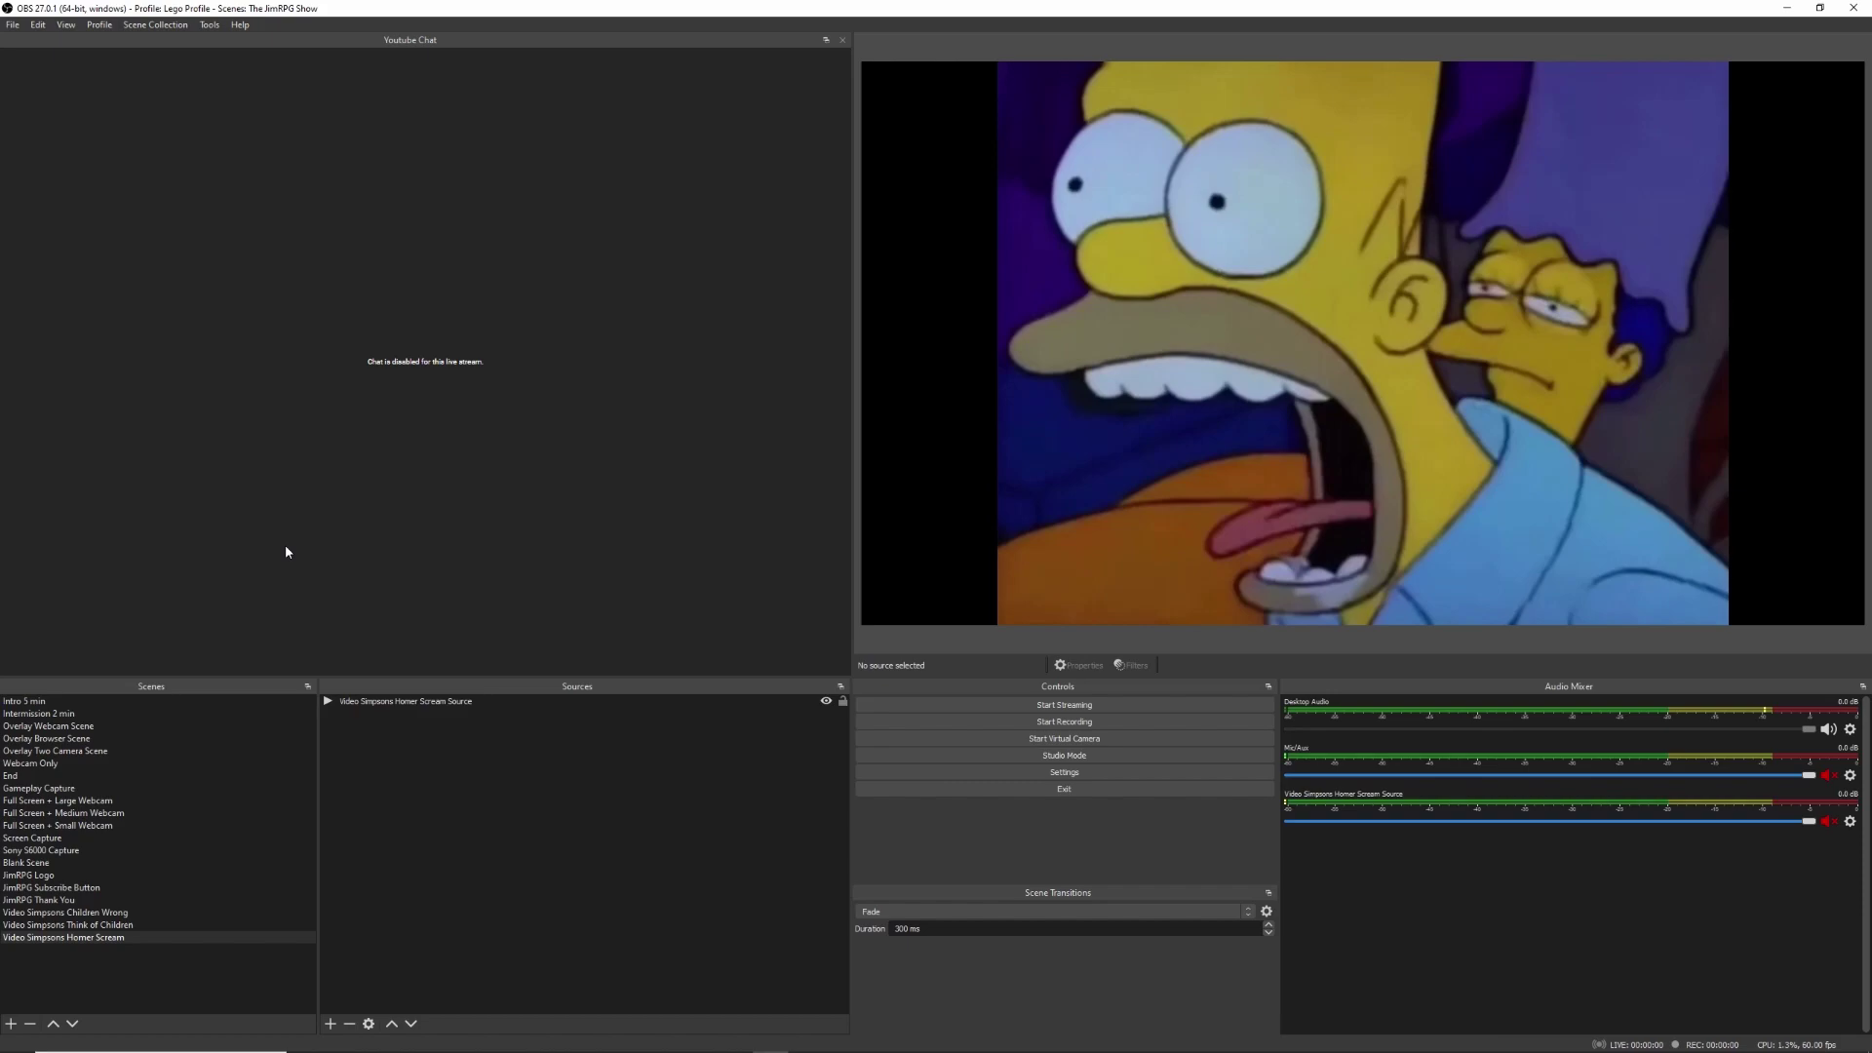
click(211, 25)
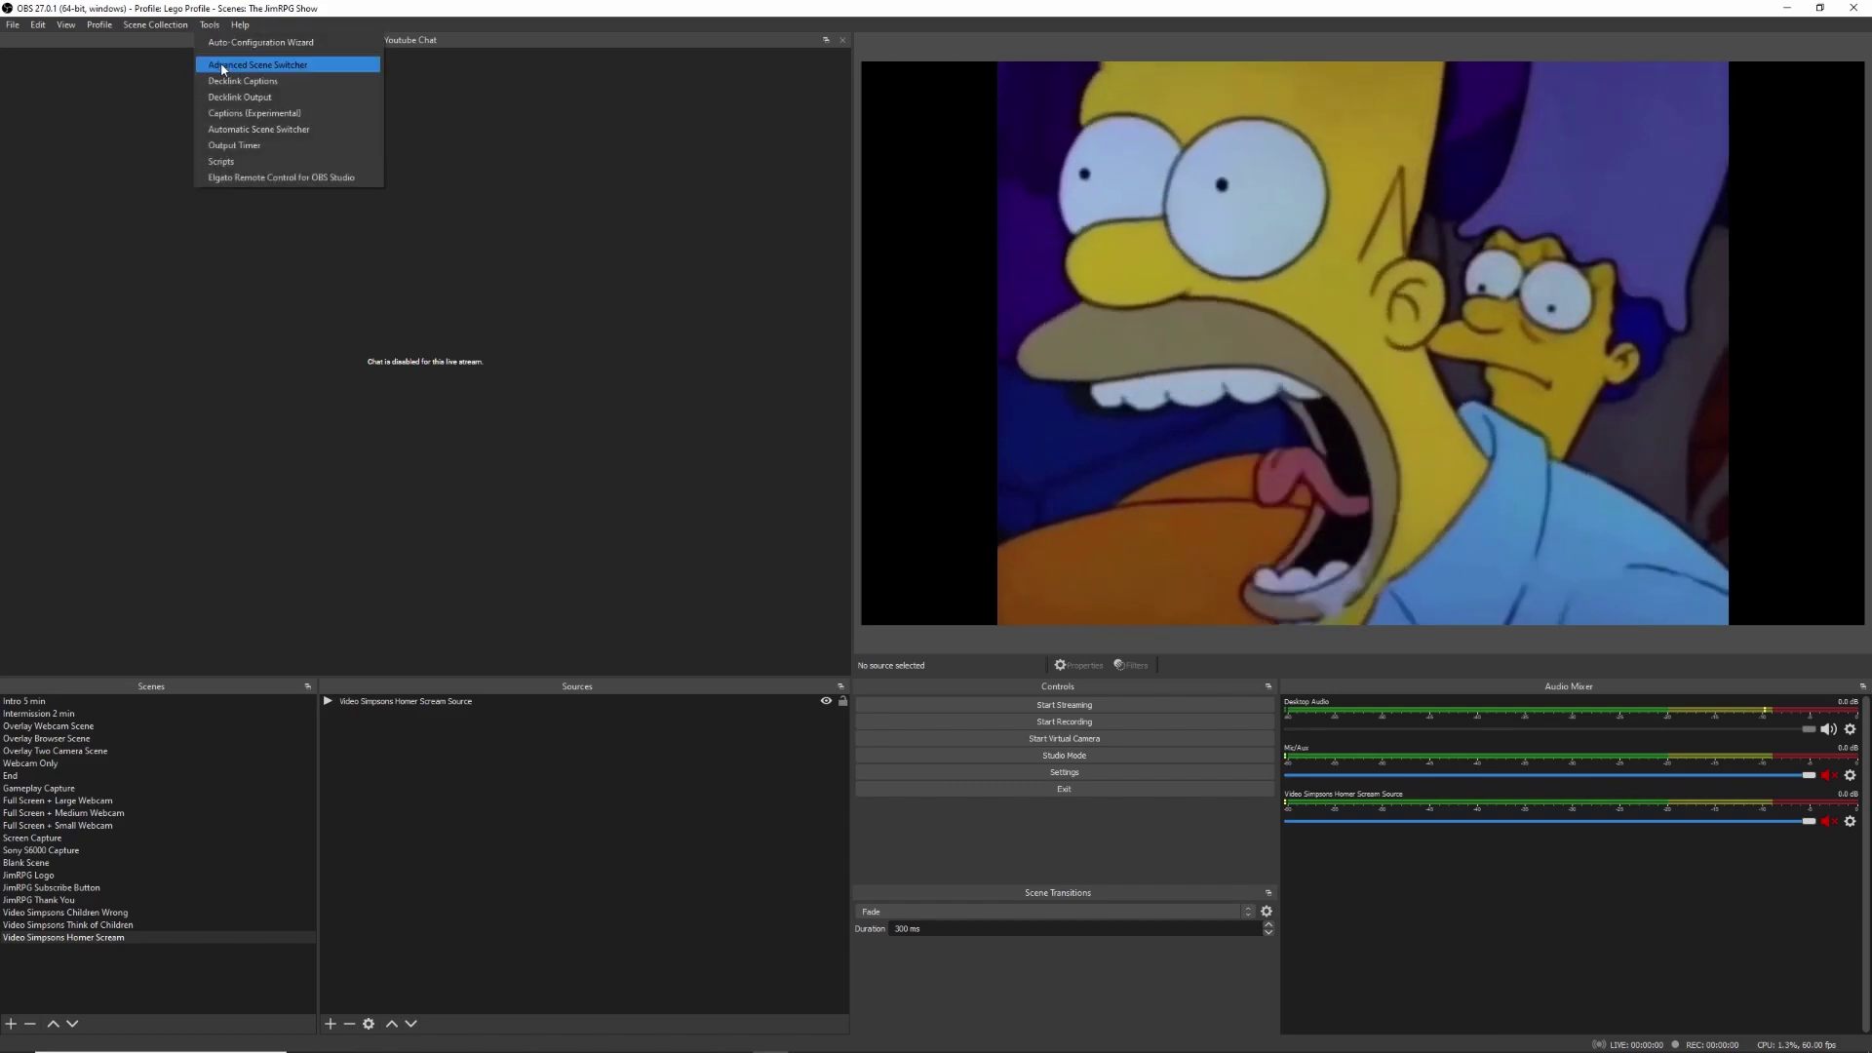
click(220, 64)
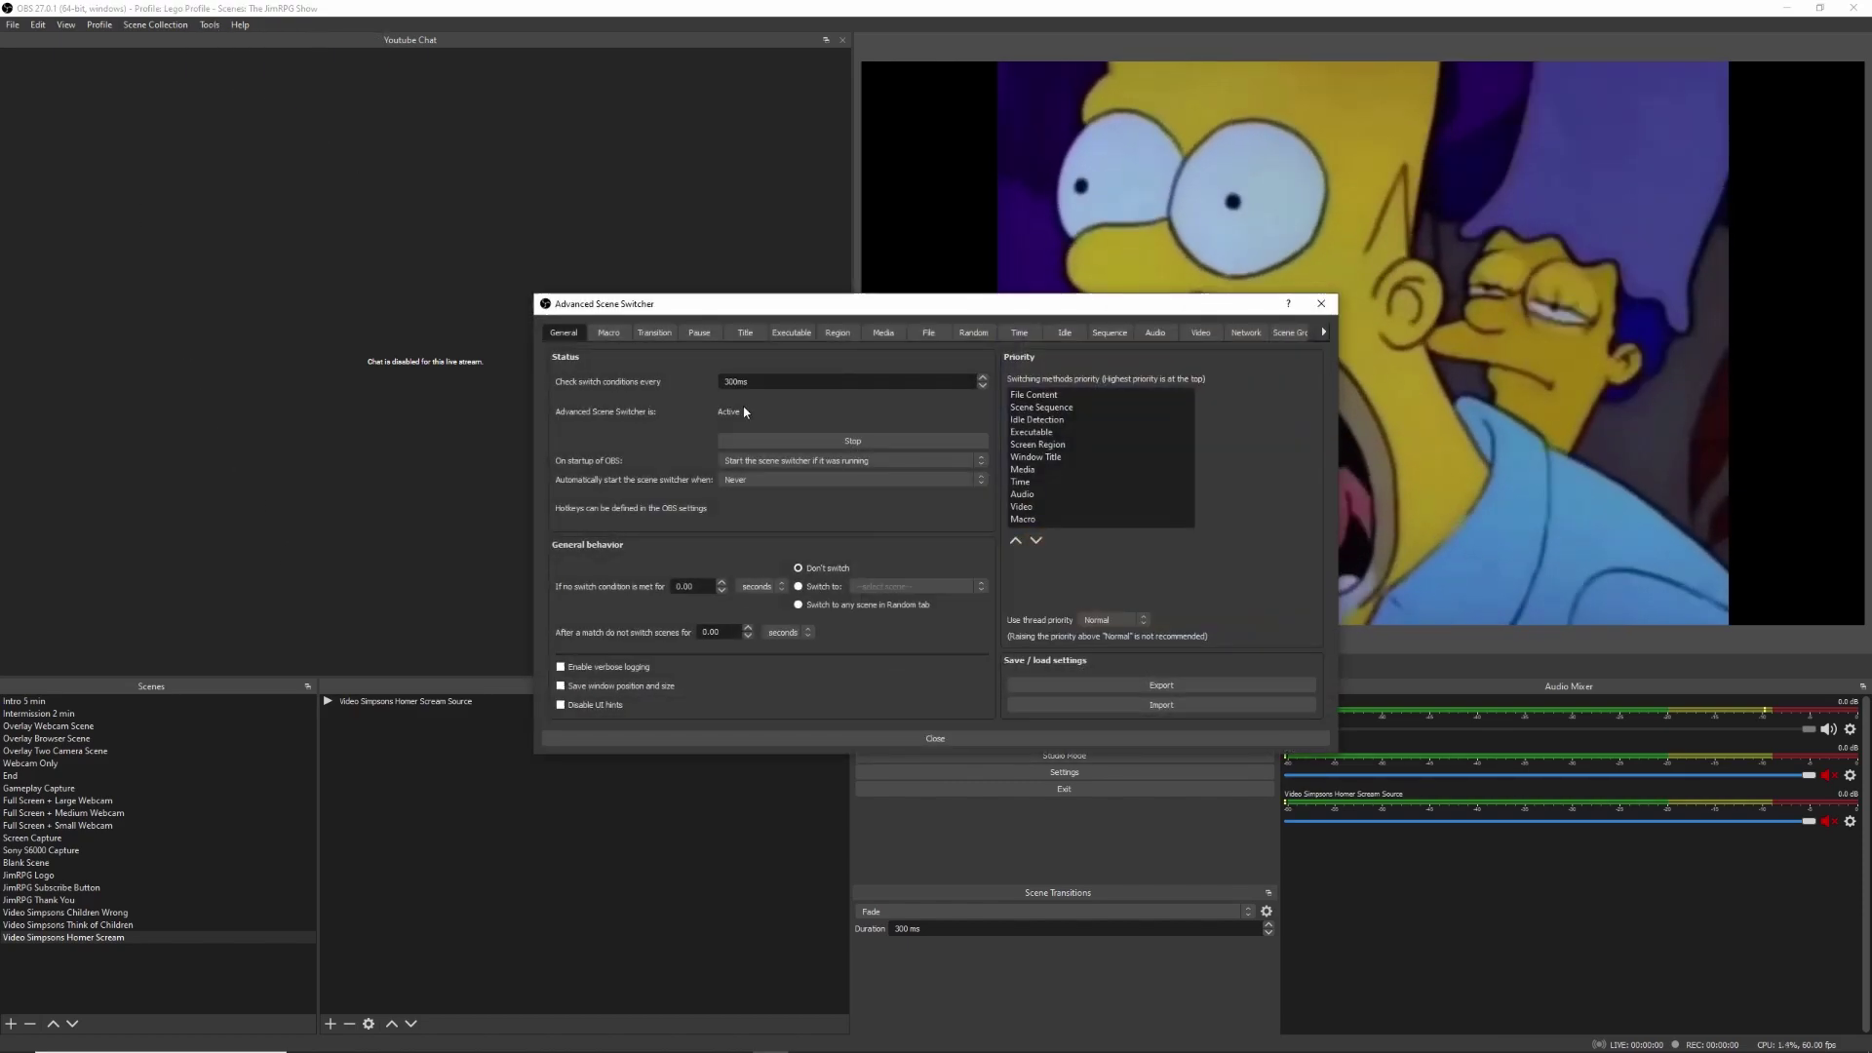
click(1067, 733)
click(71, 726)
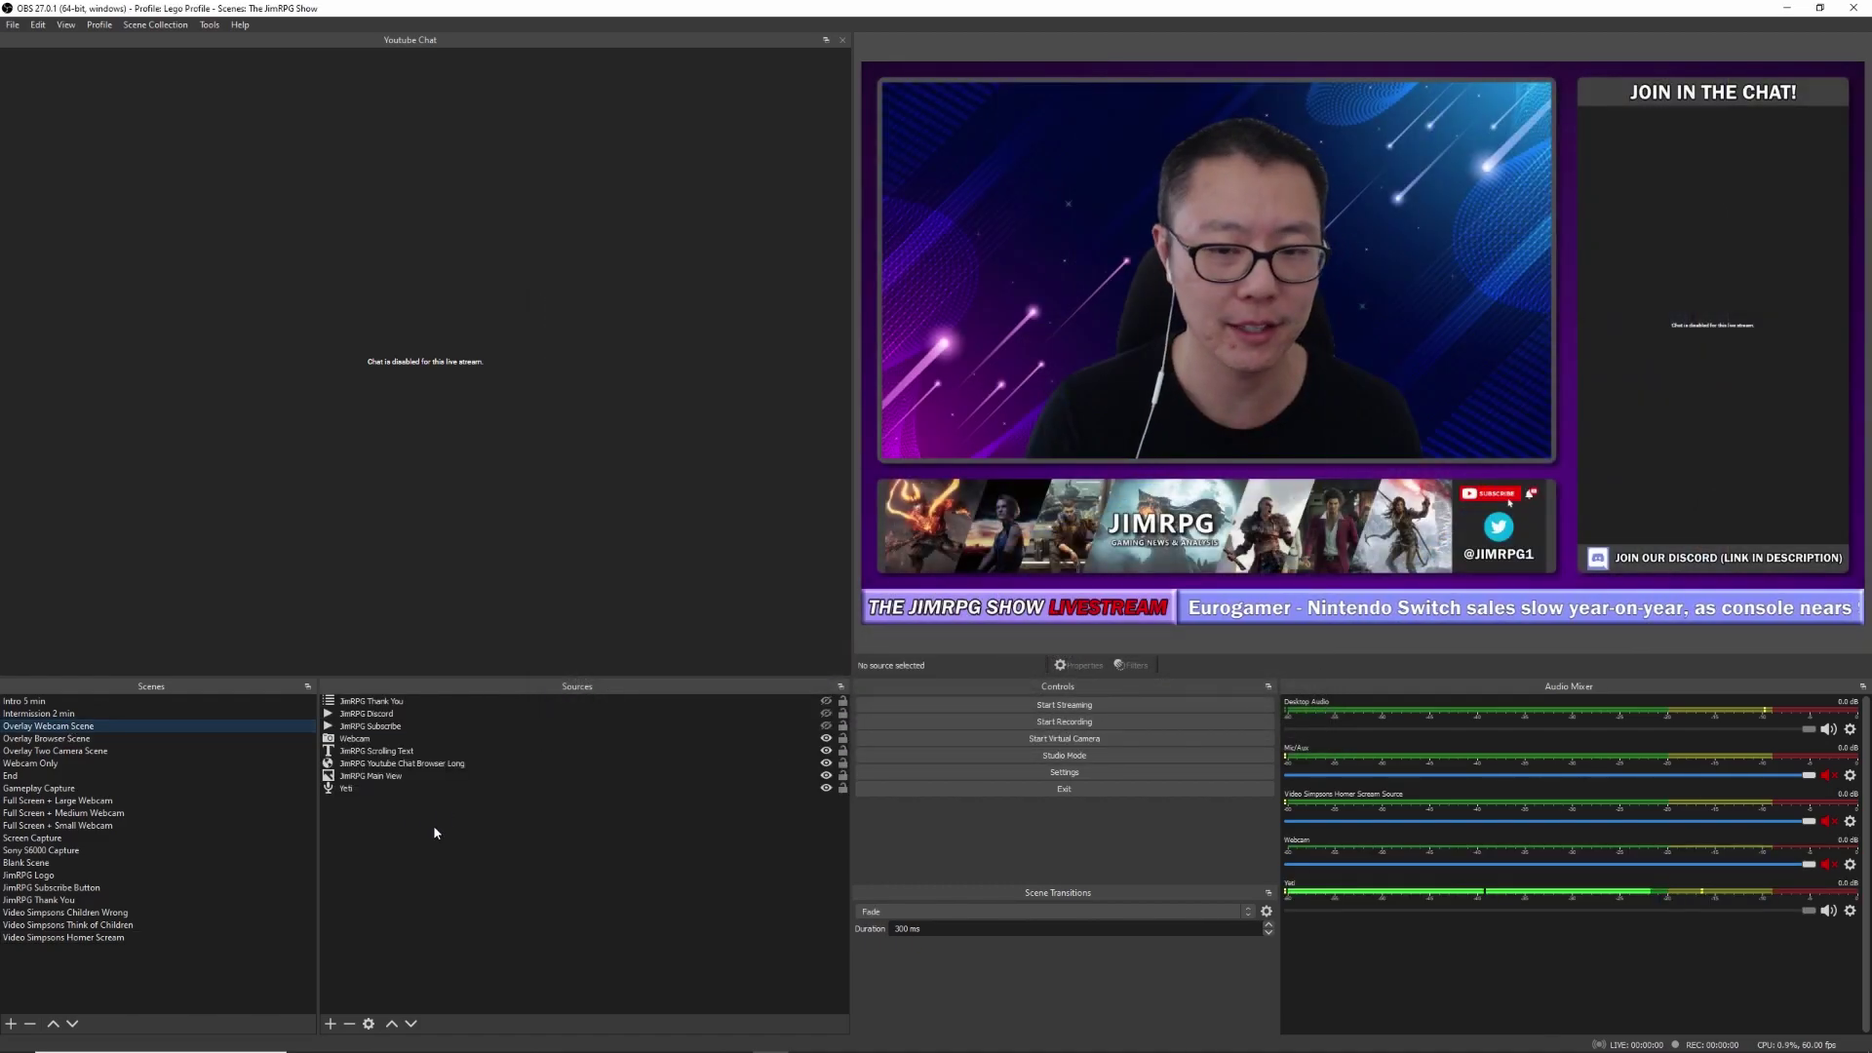
Step: Add a Media rule in Advanced Scene Switcher watching Video Simpsons Homer Scream Source
click(210, 25)
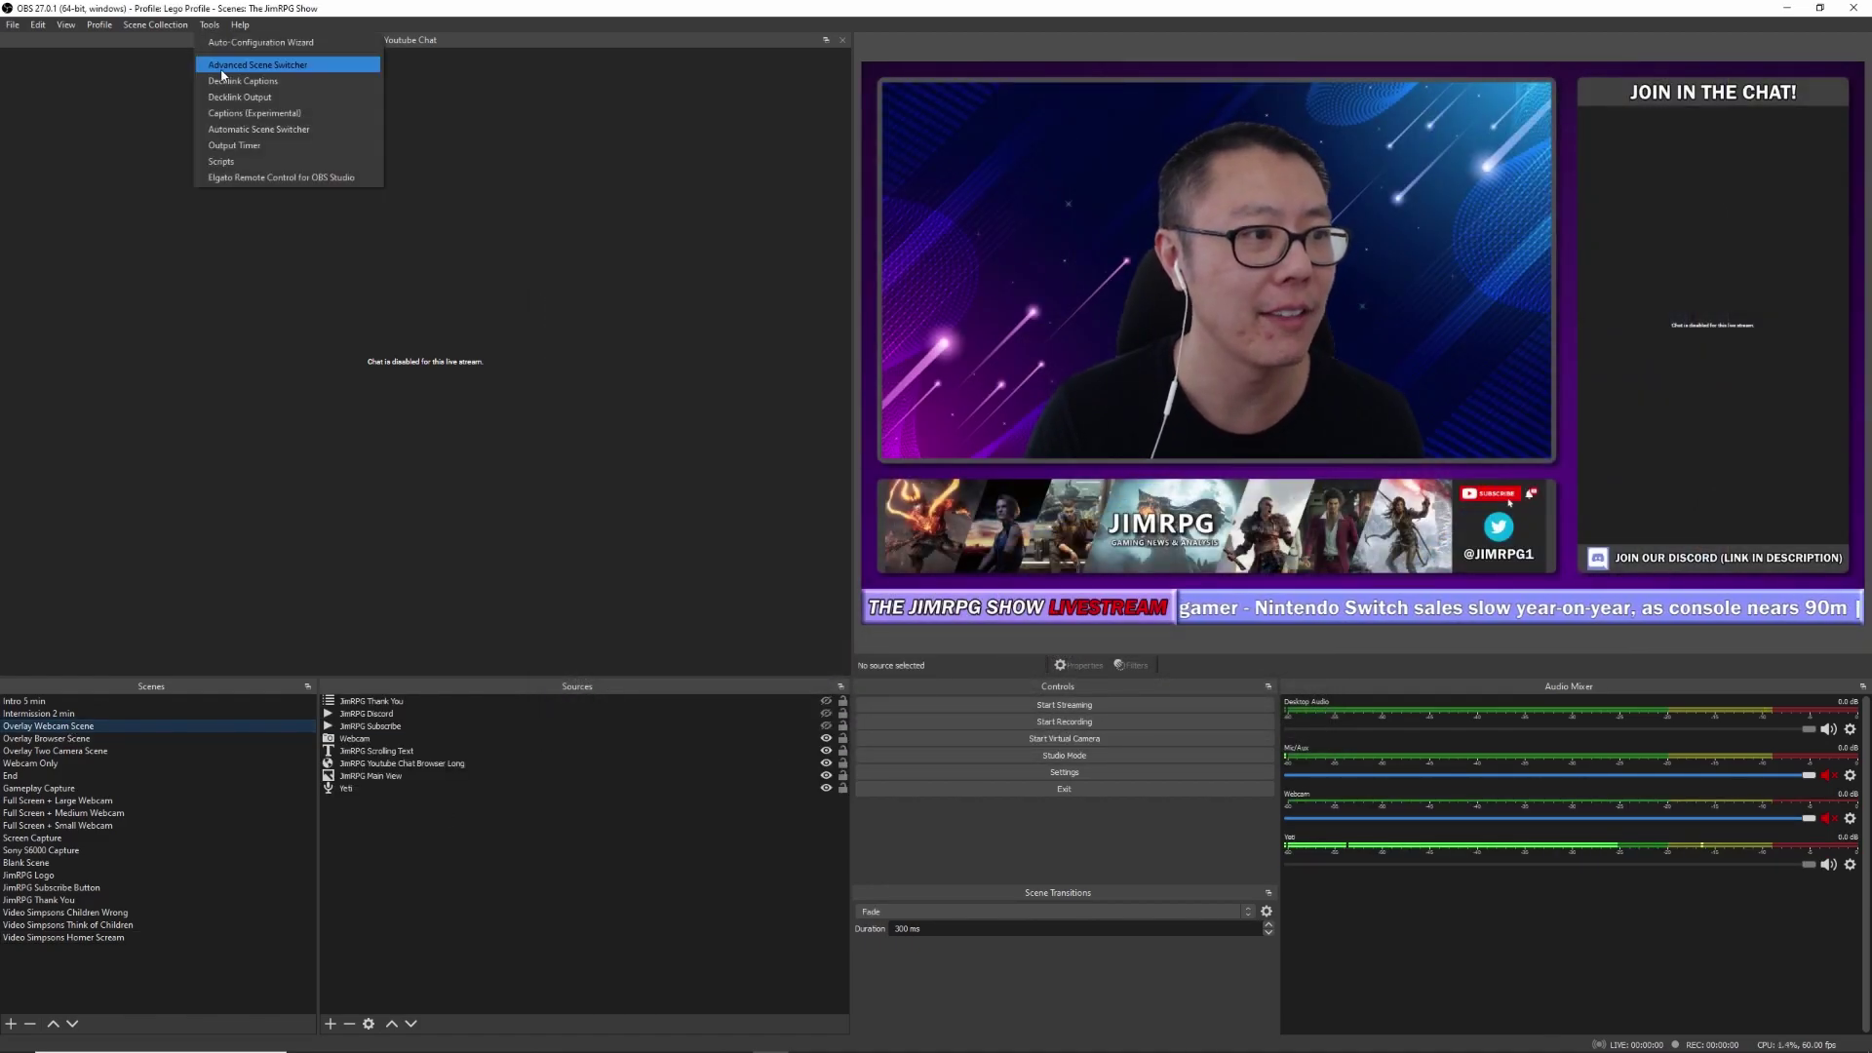
click(225, 67)
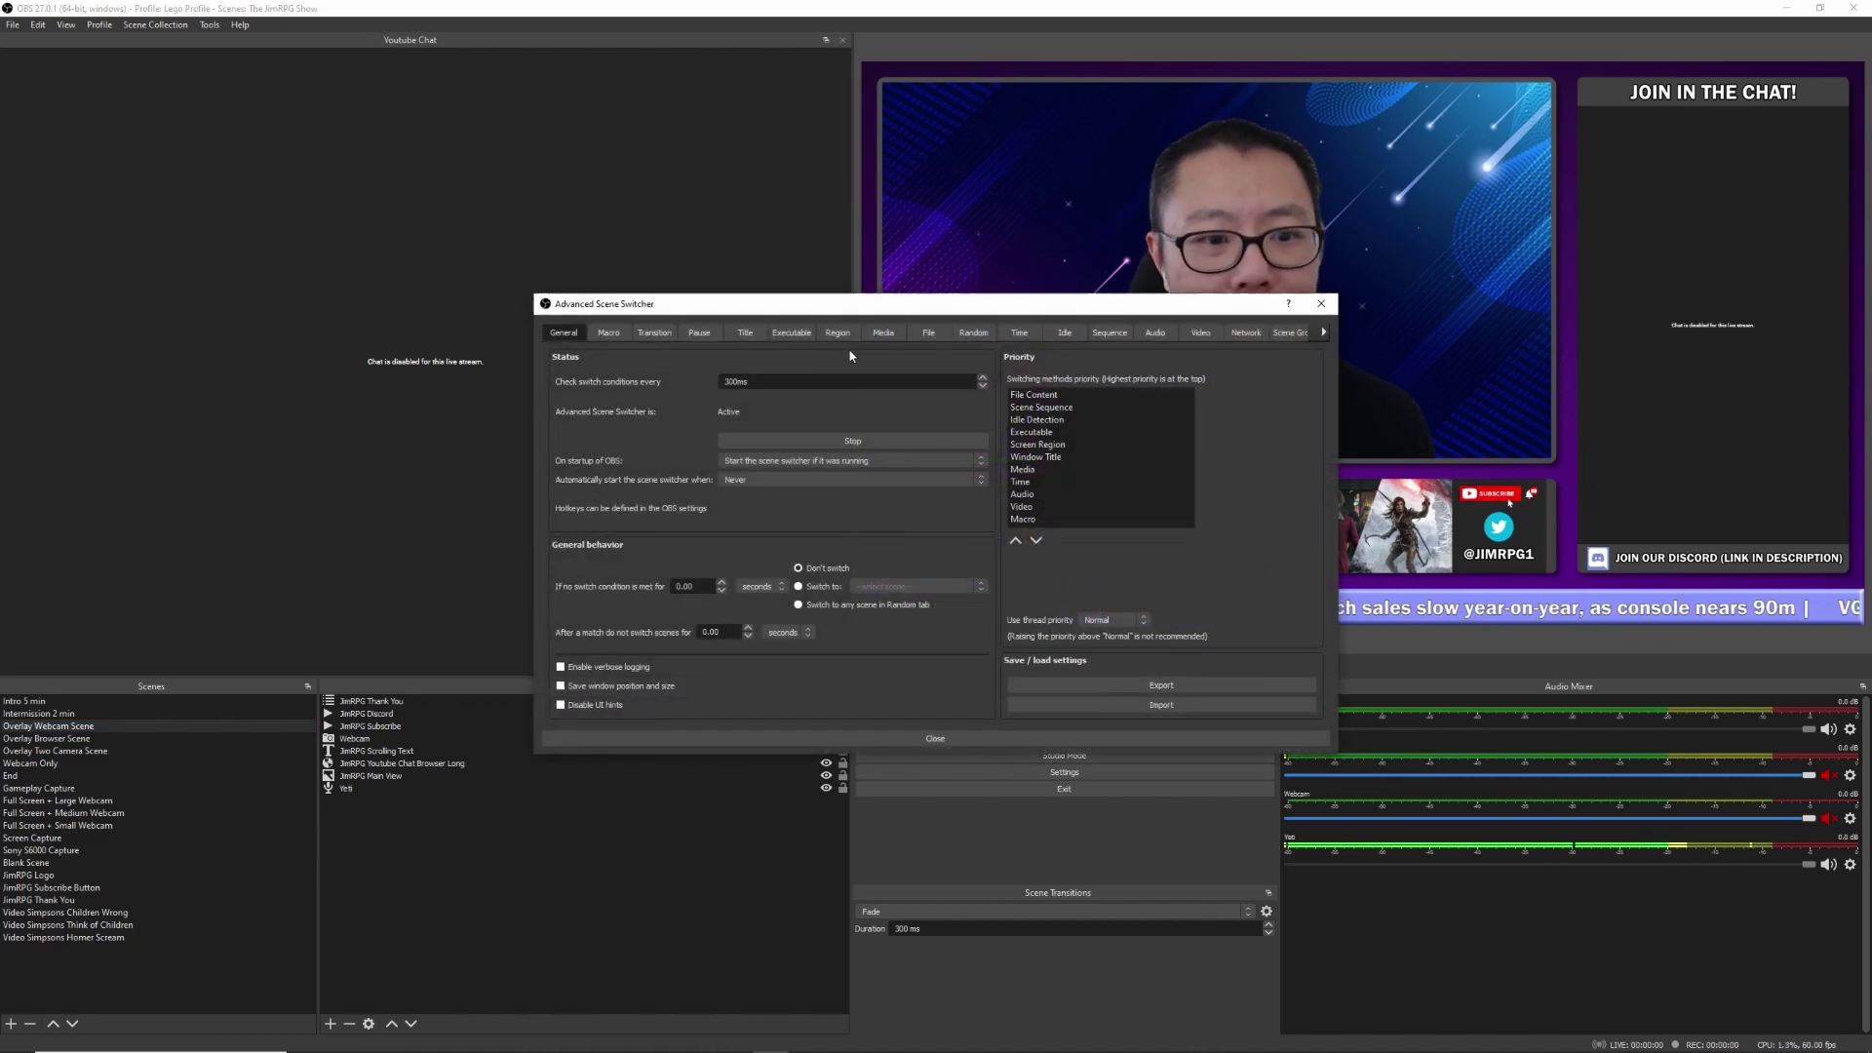
click(868, 338)
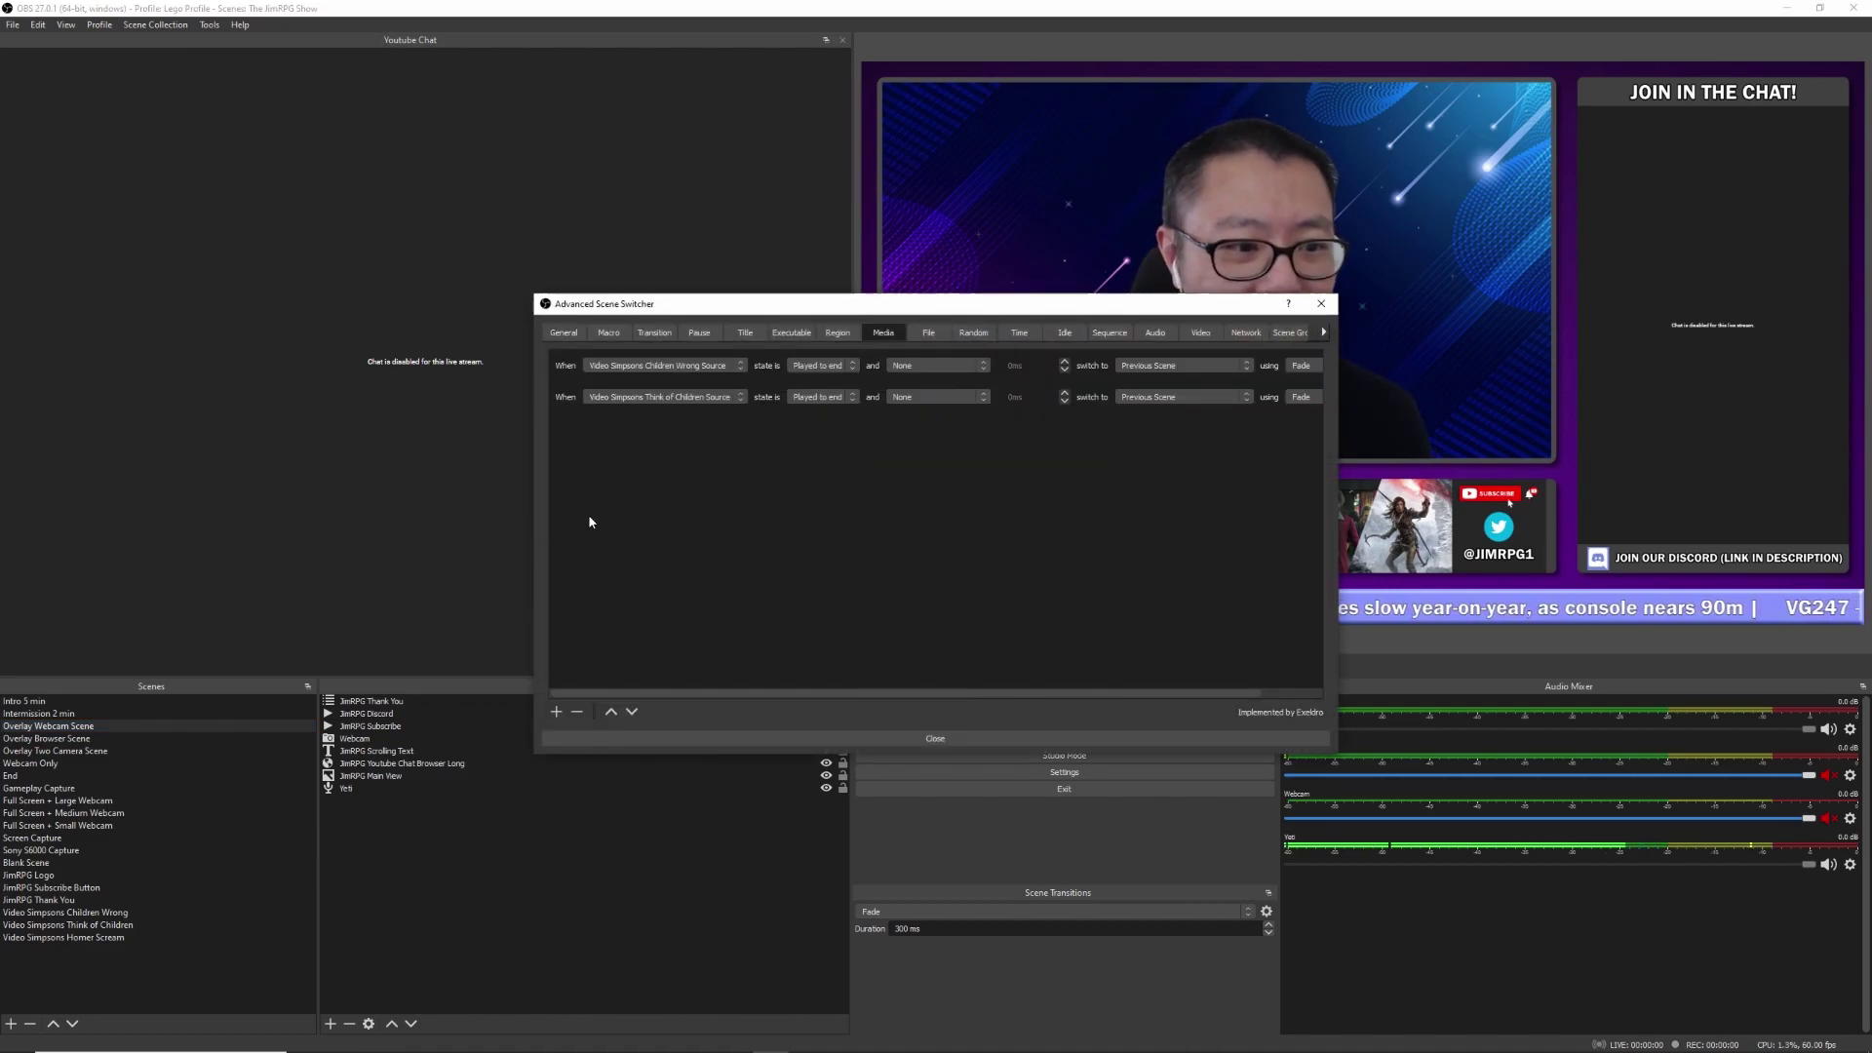
click(556, 713)
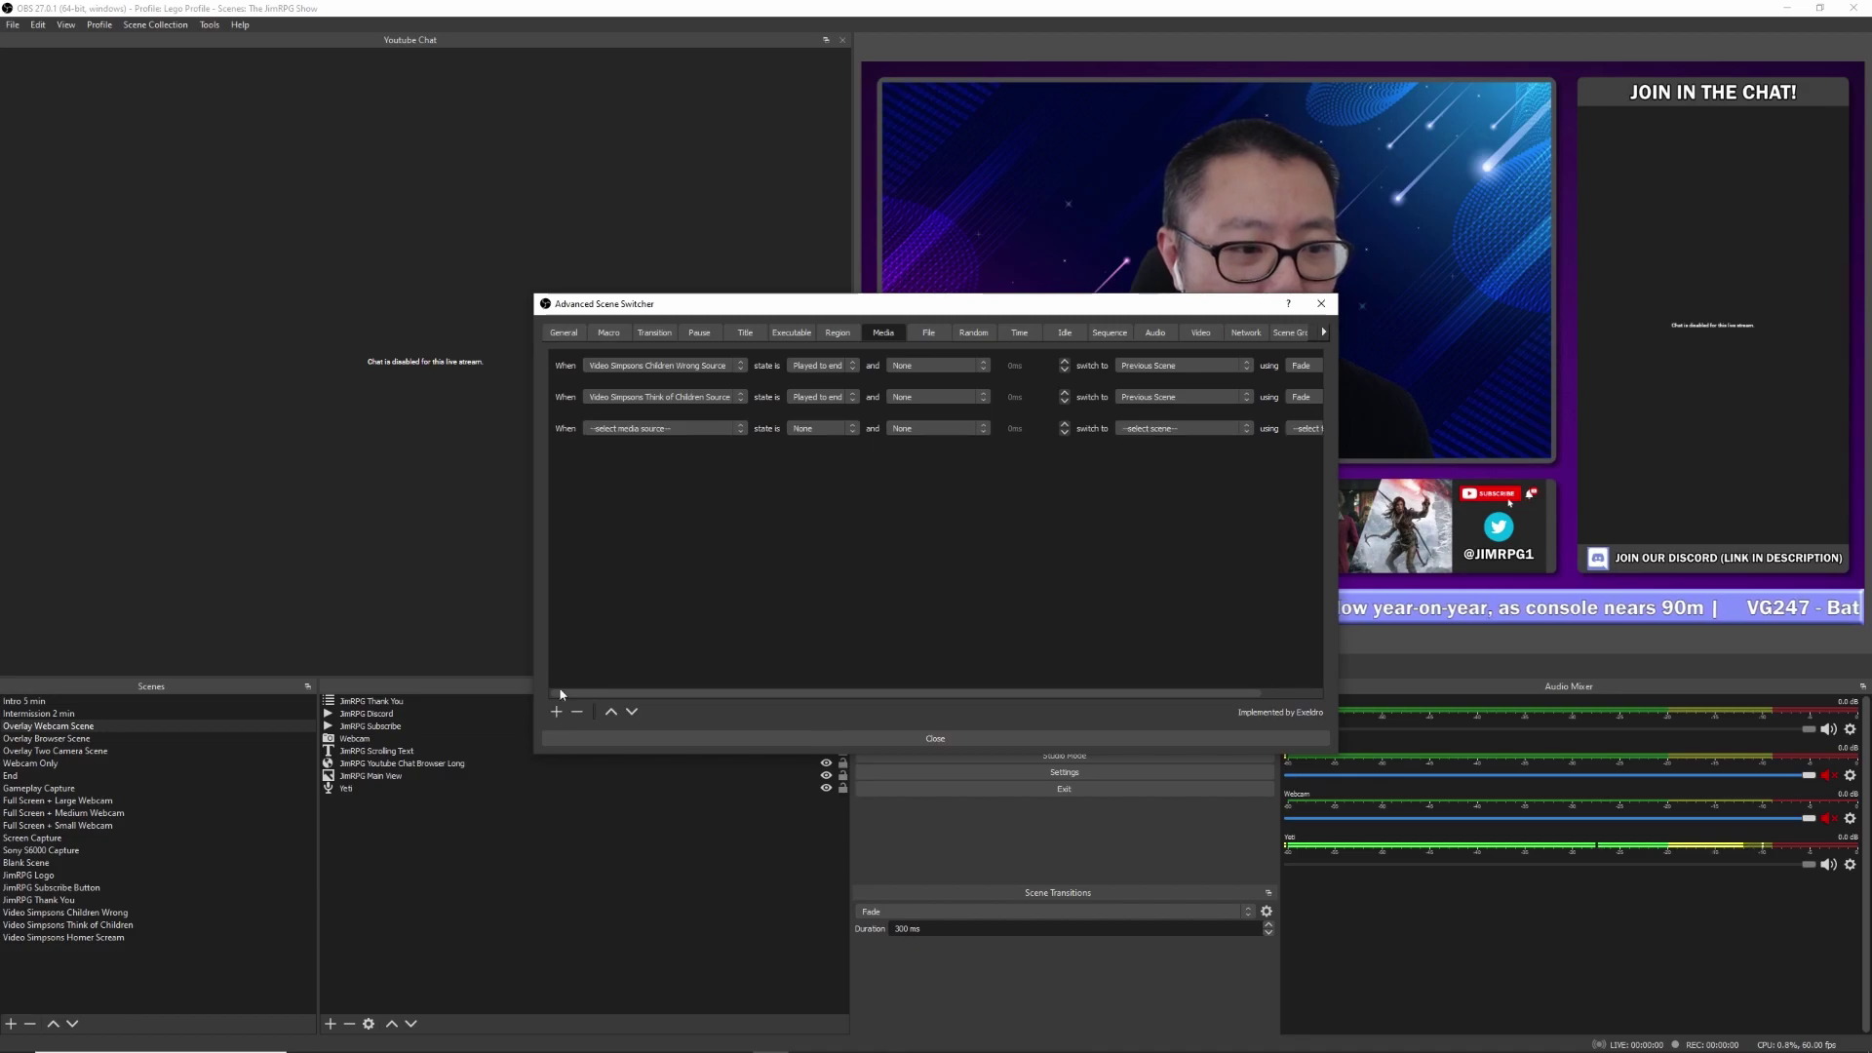
click(664, 430)
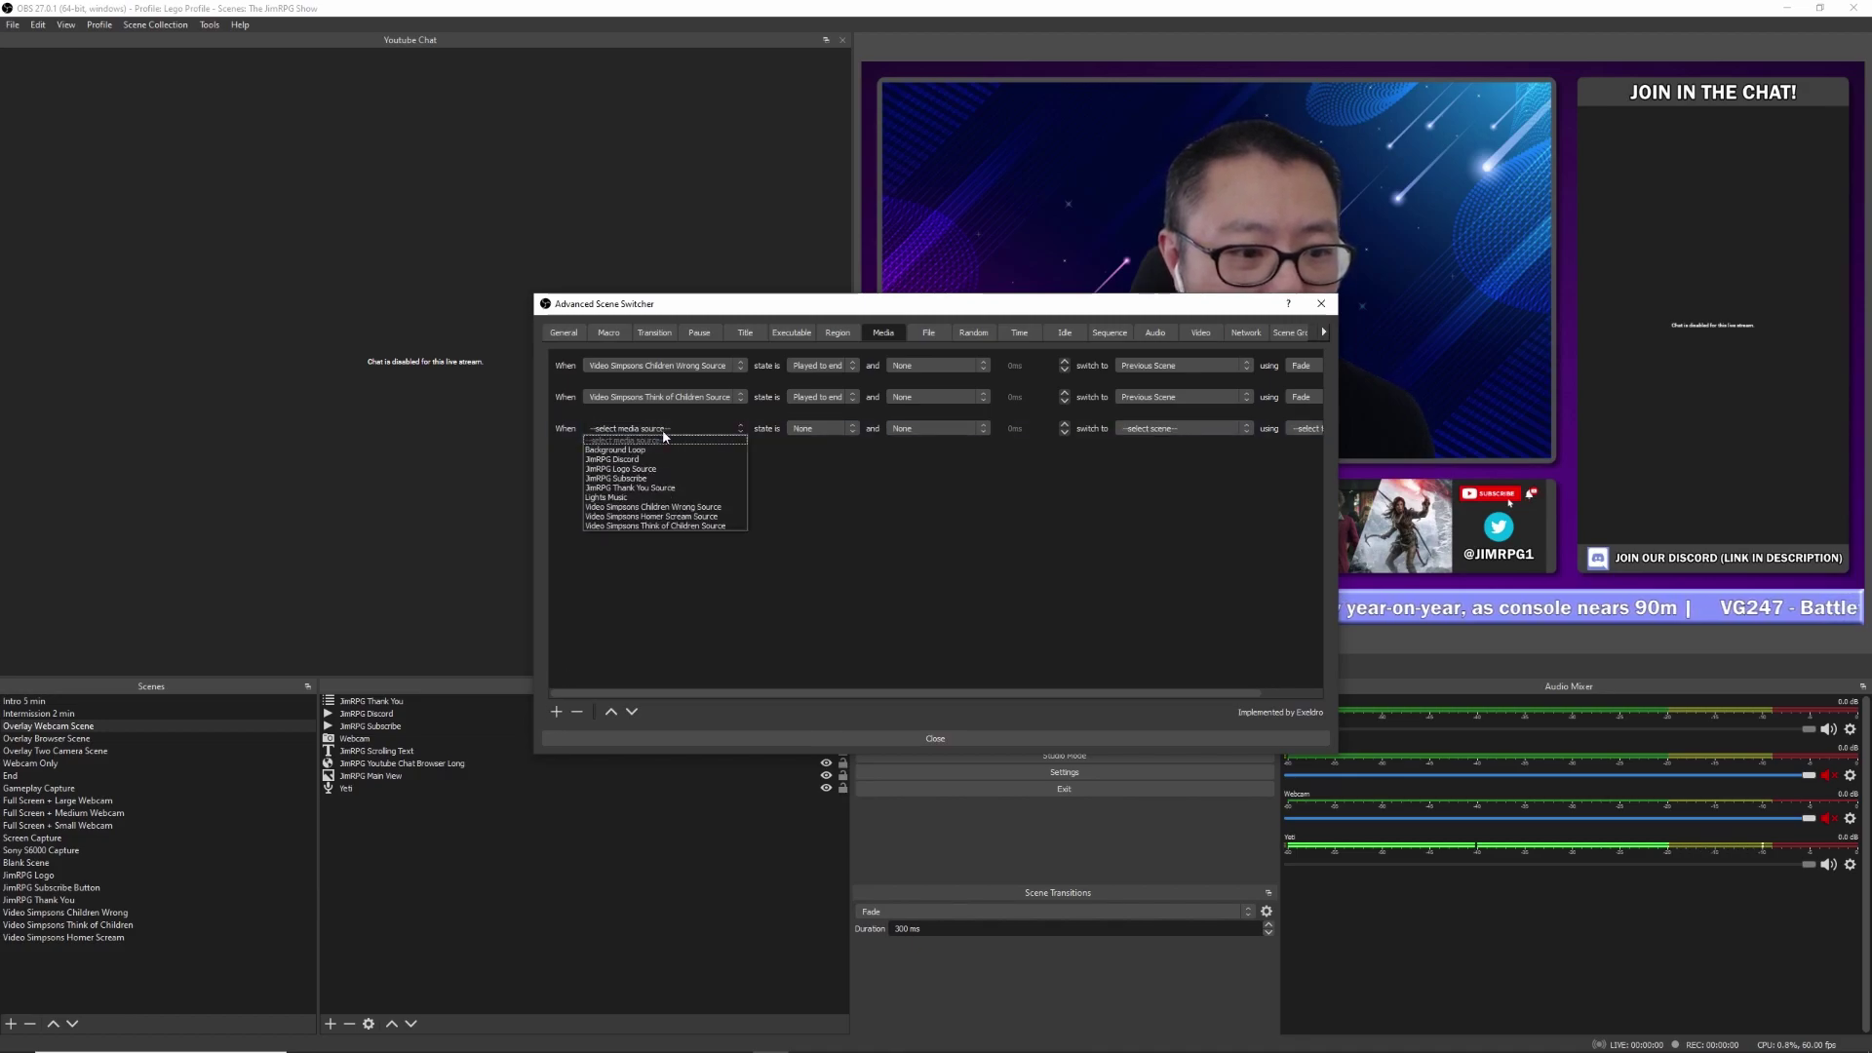
click(667, 517)
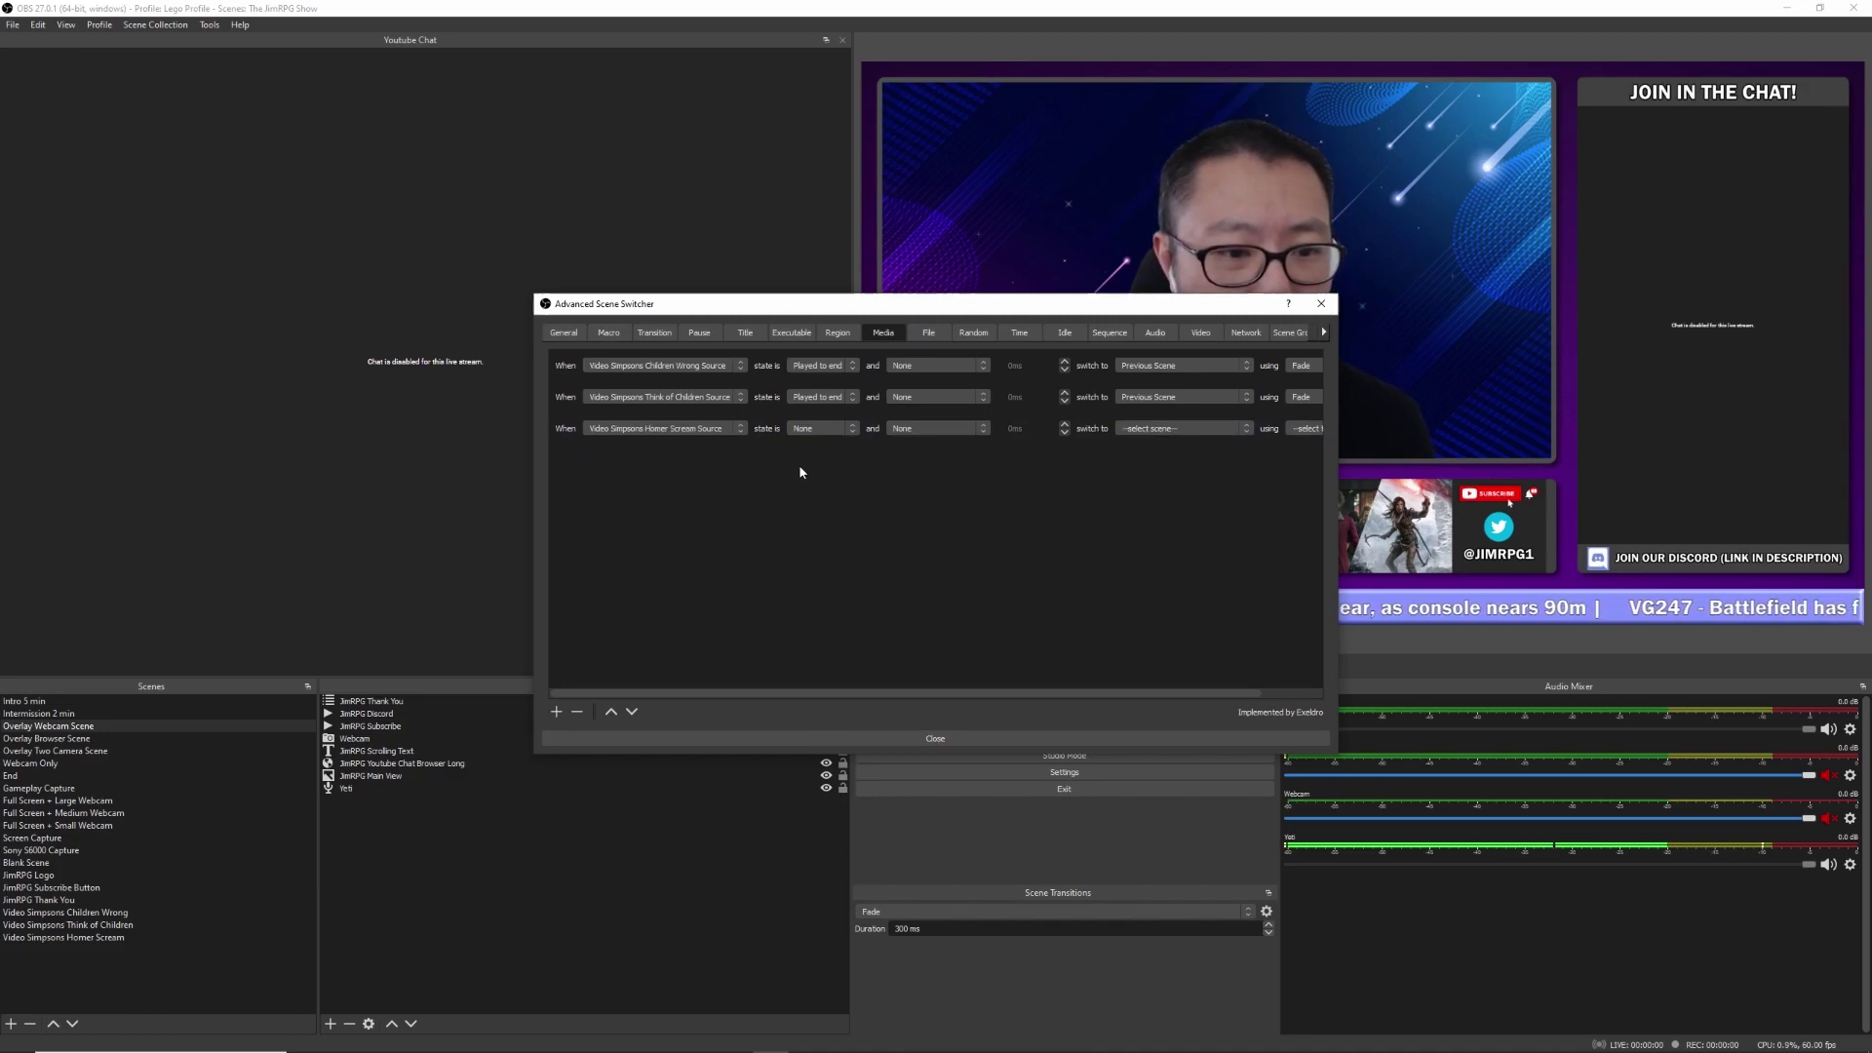
Step: Make the rule return to Previous Scene with a Fade transition, then close the switcher
click(817, 429)
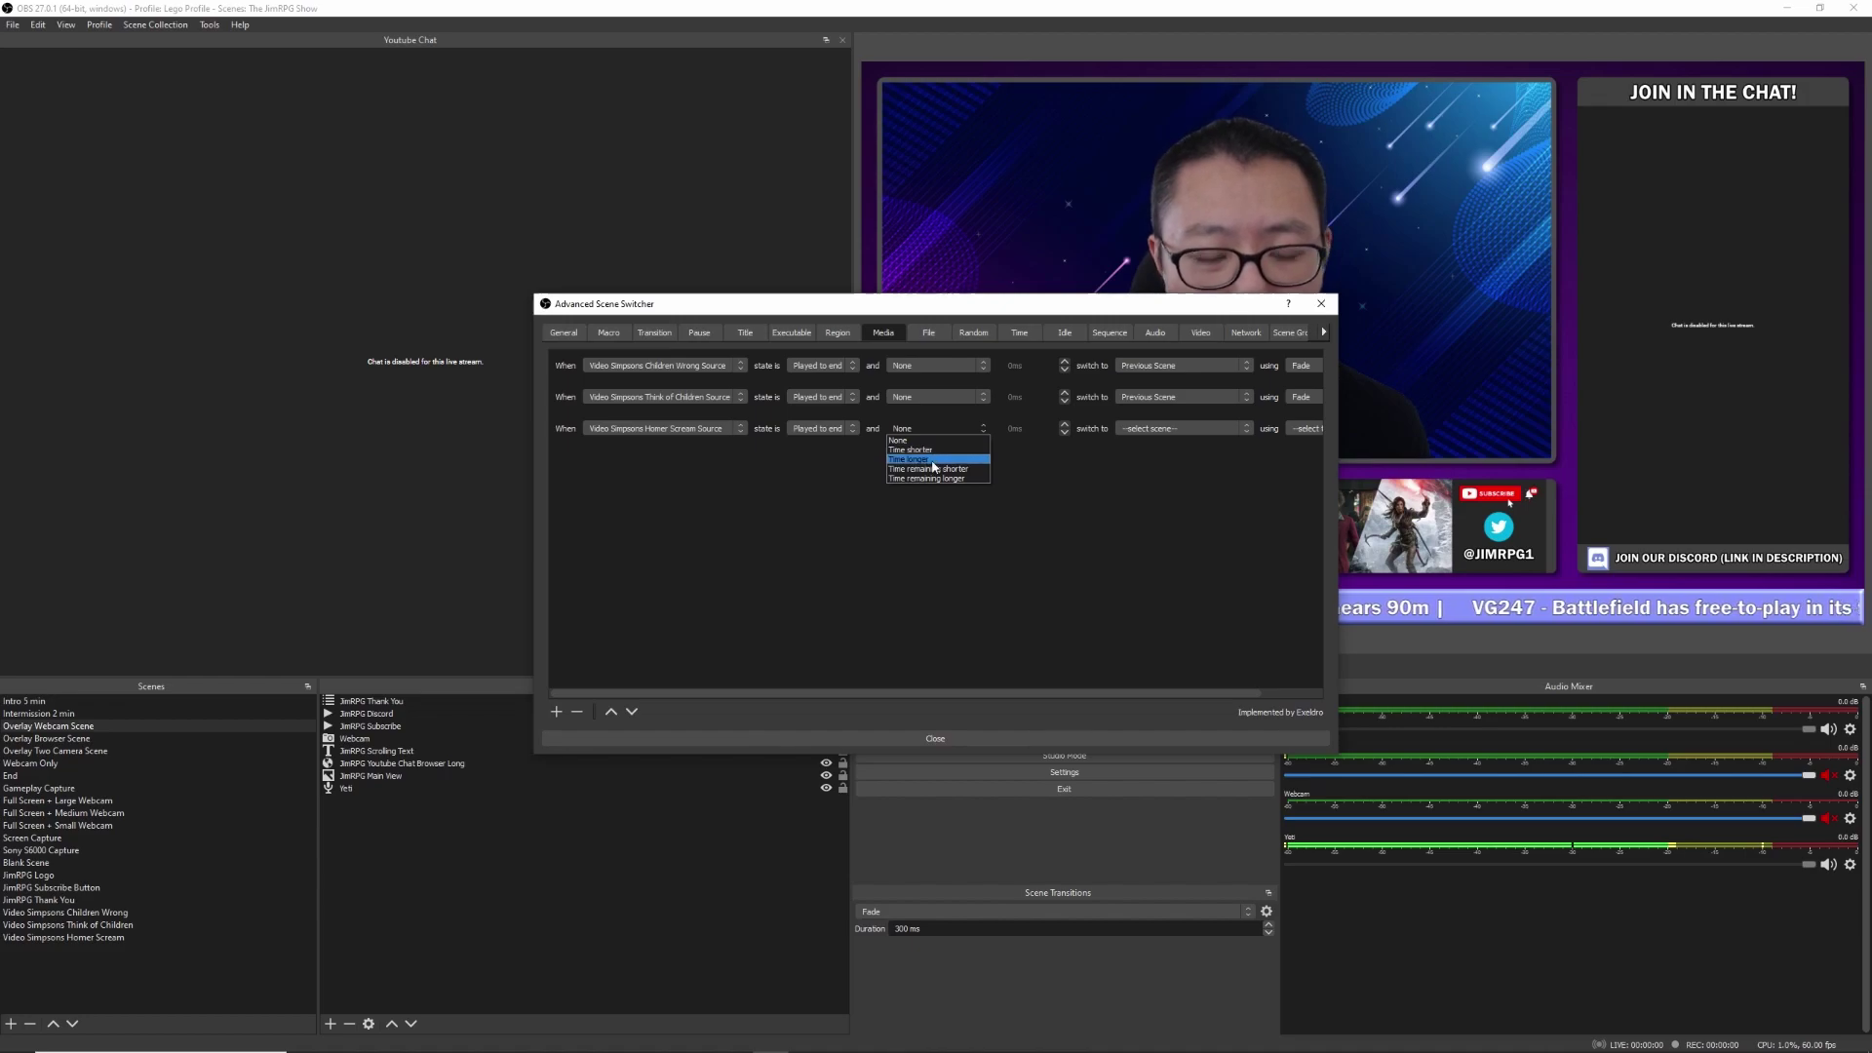
click(939, 432)
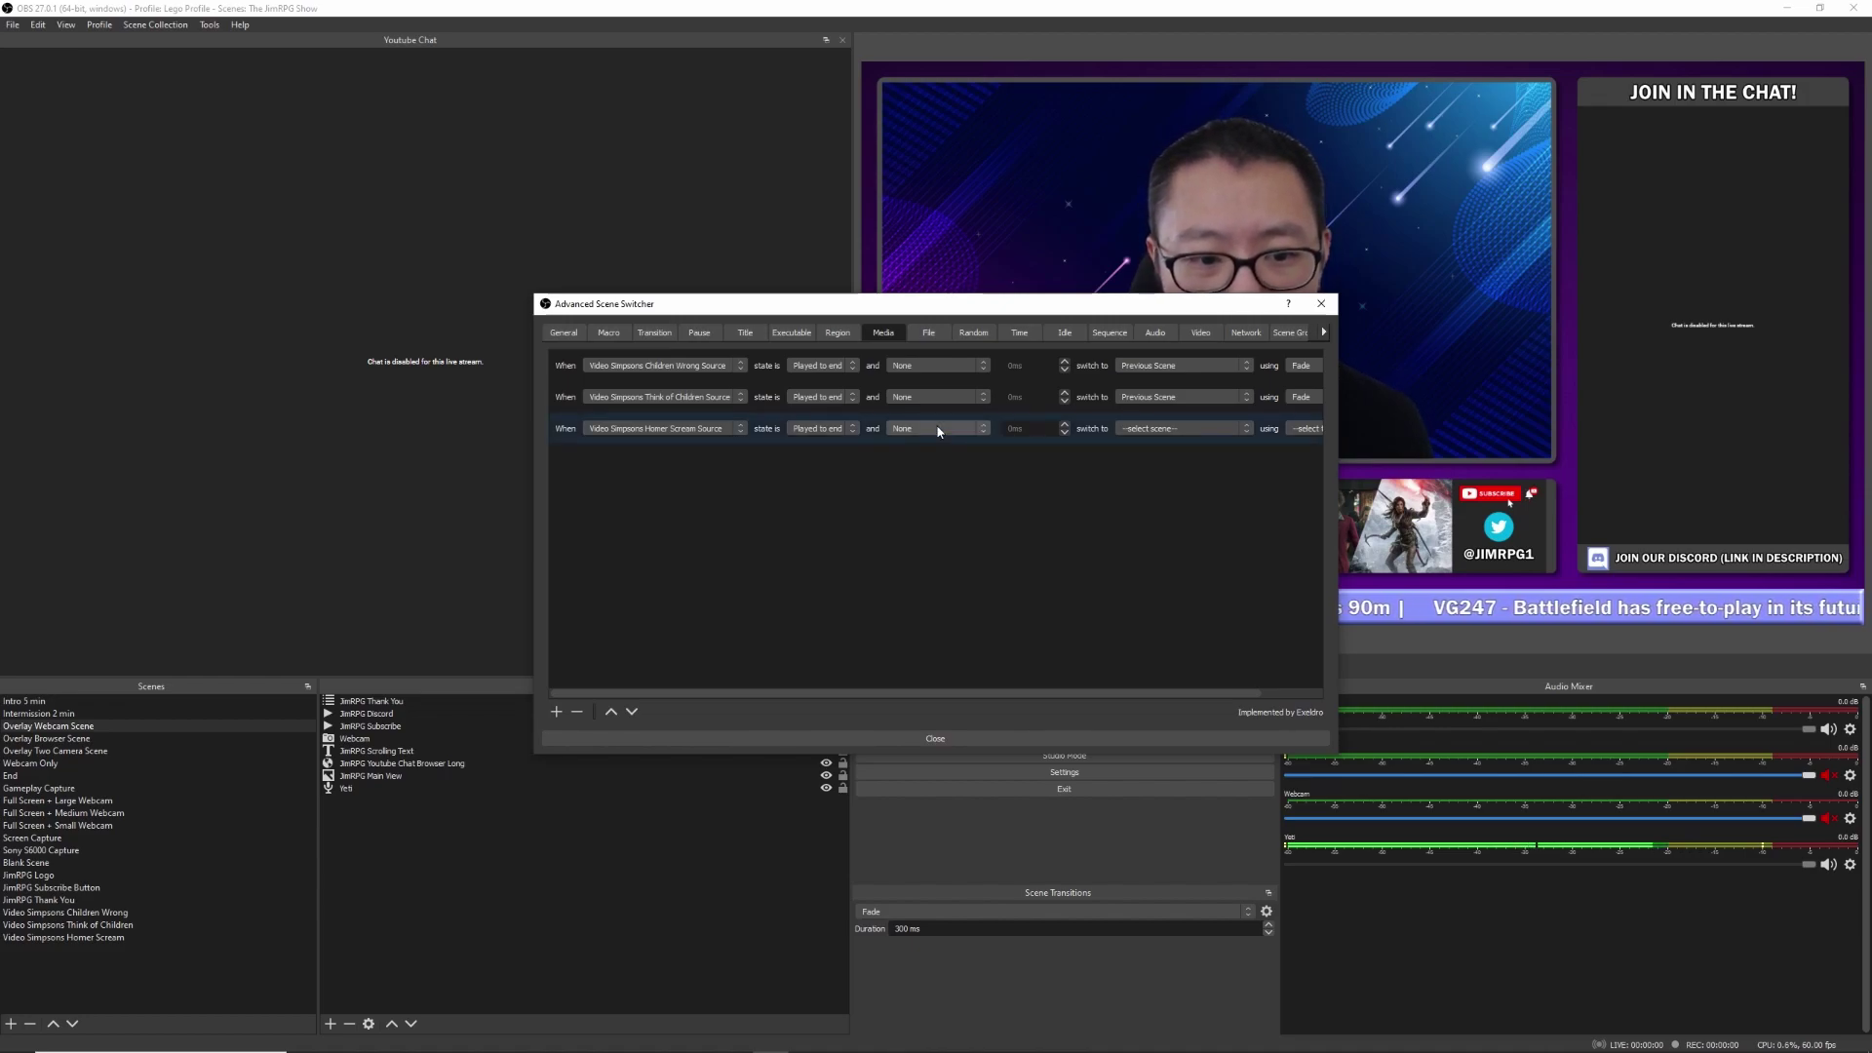
click(1195, 427)
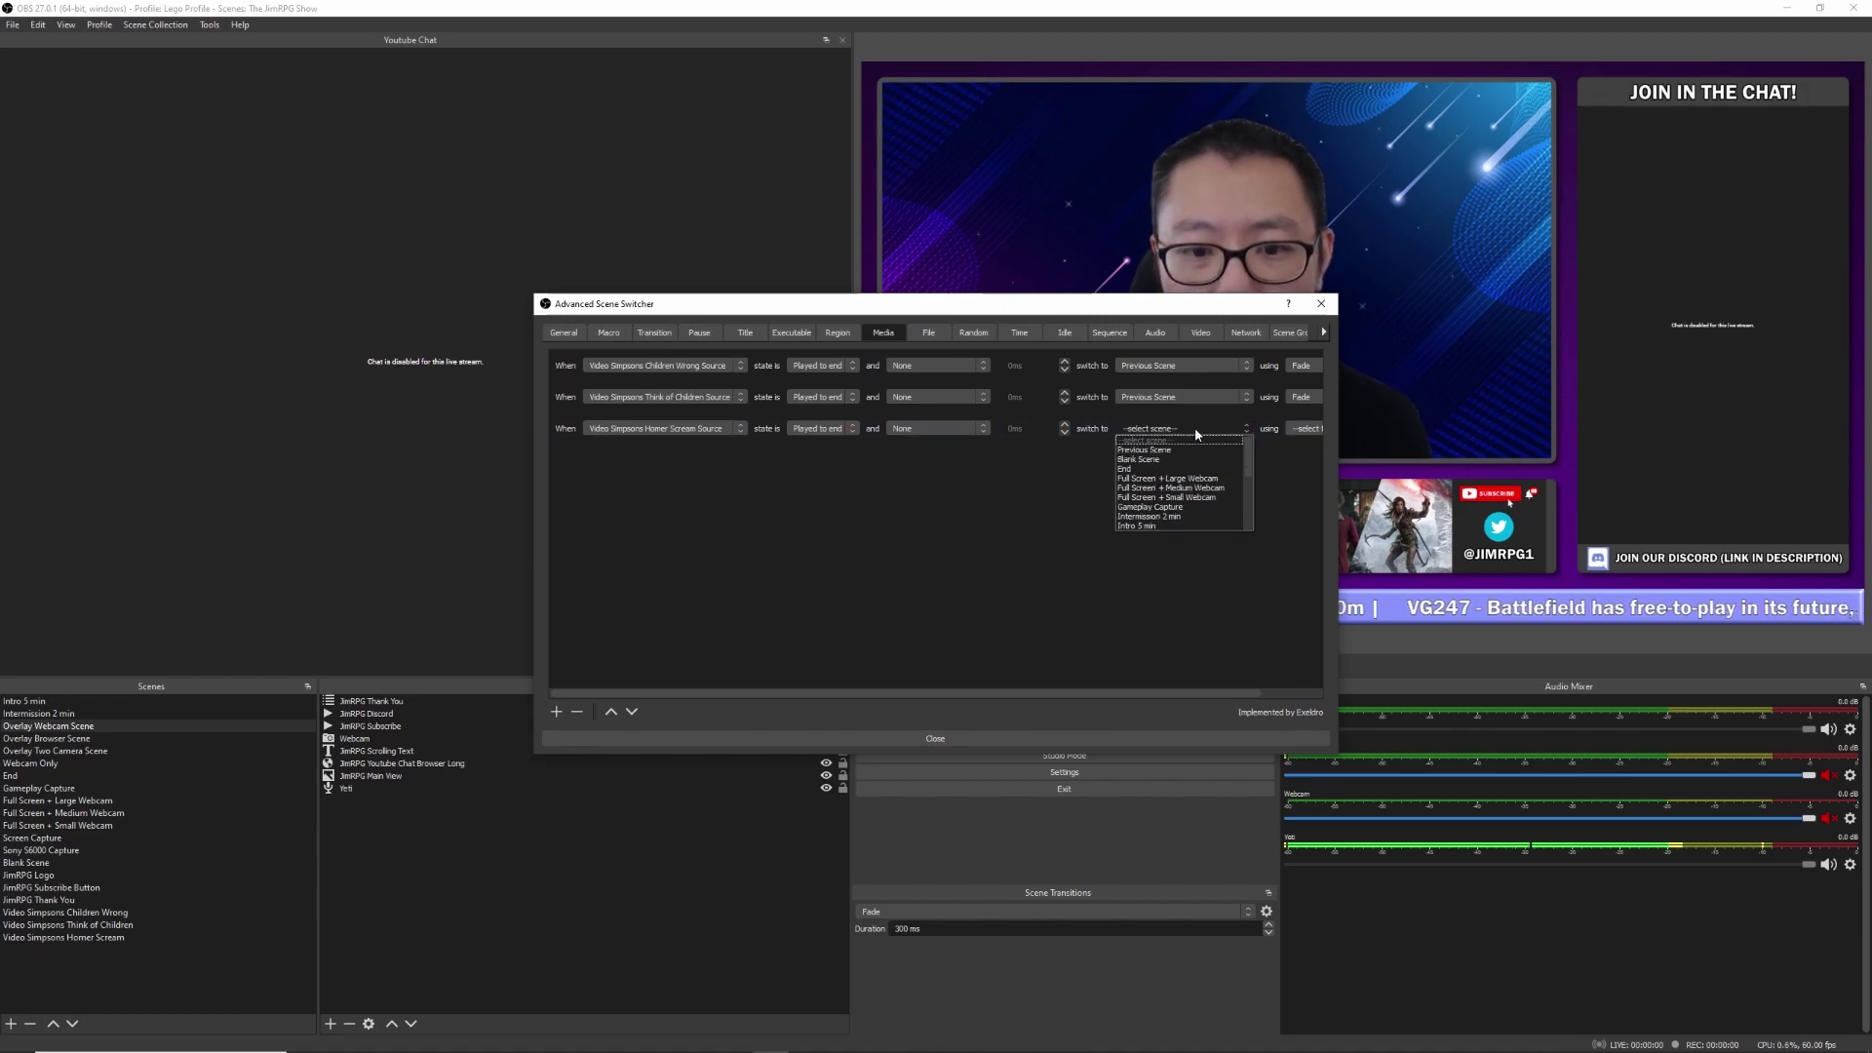
click(1150, 449)
click(1307, 429)
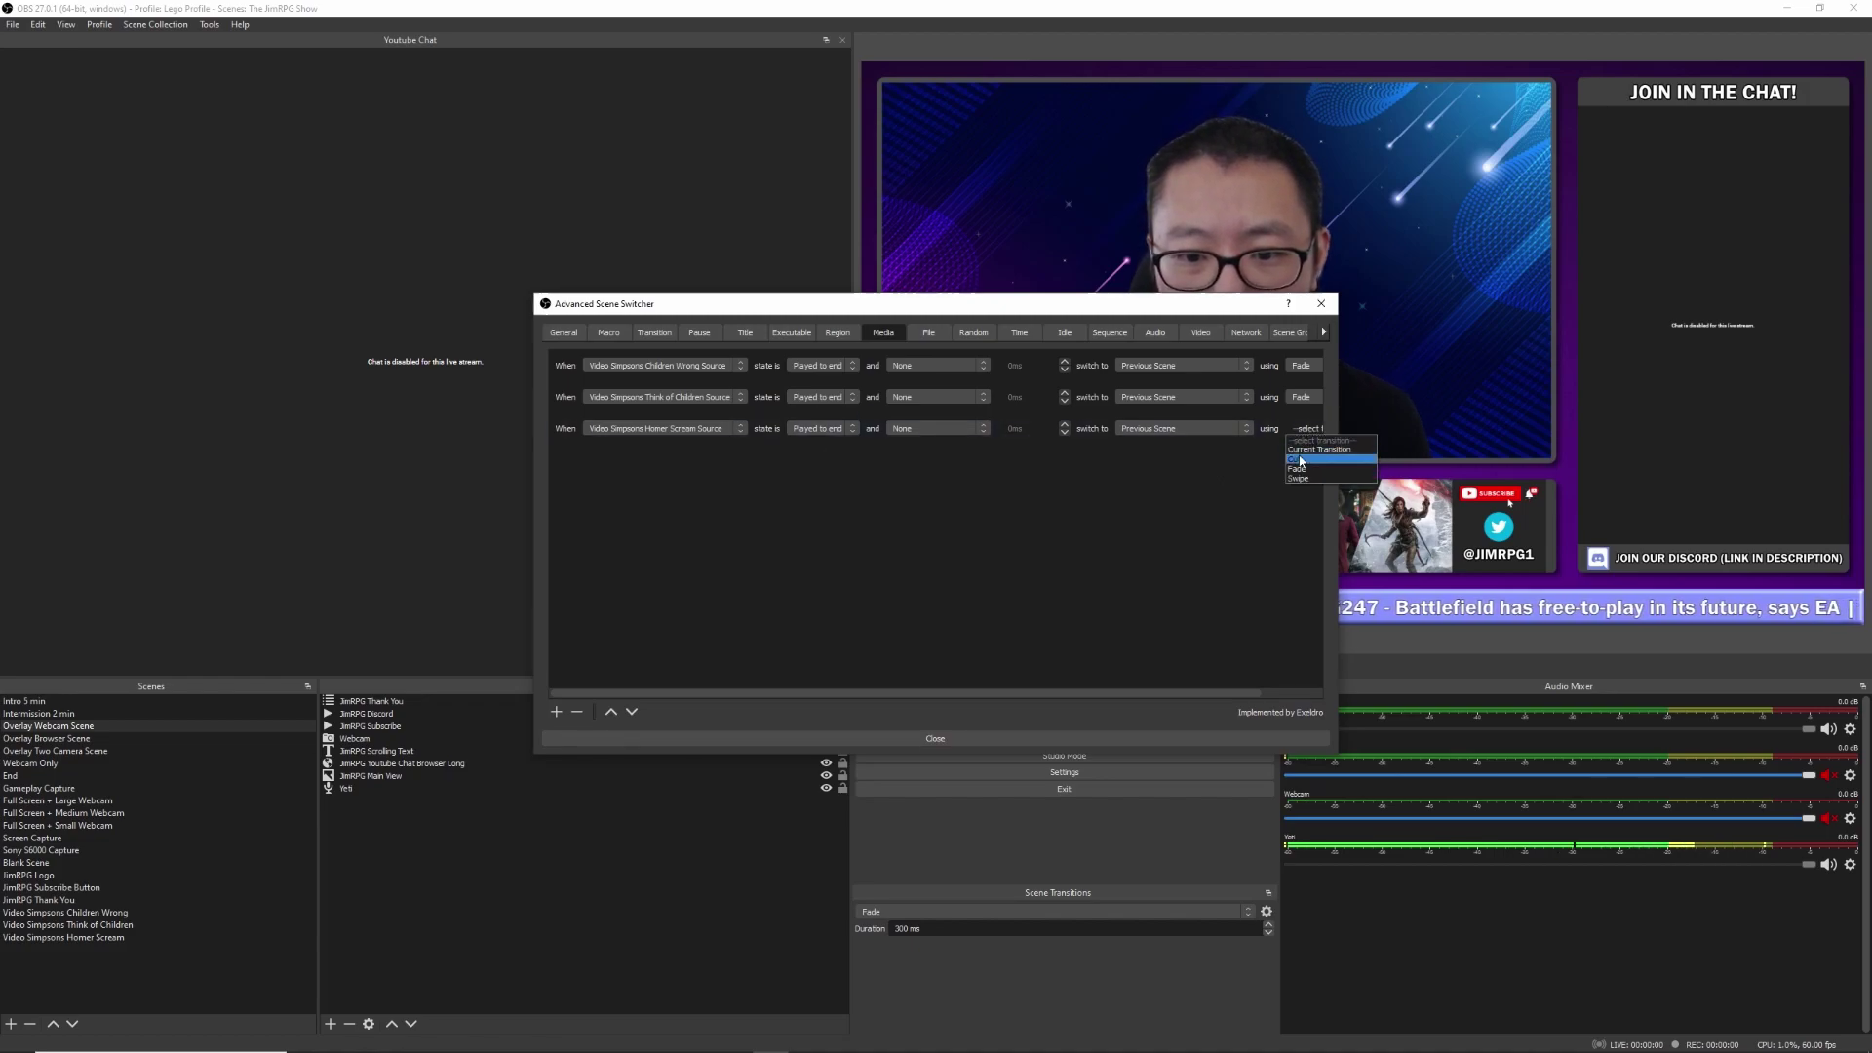
click(1084, 745)
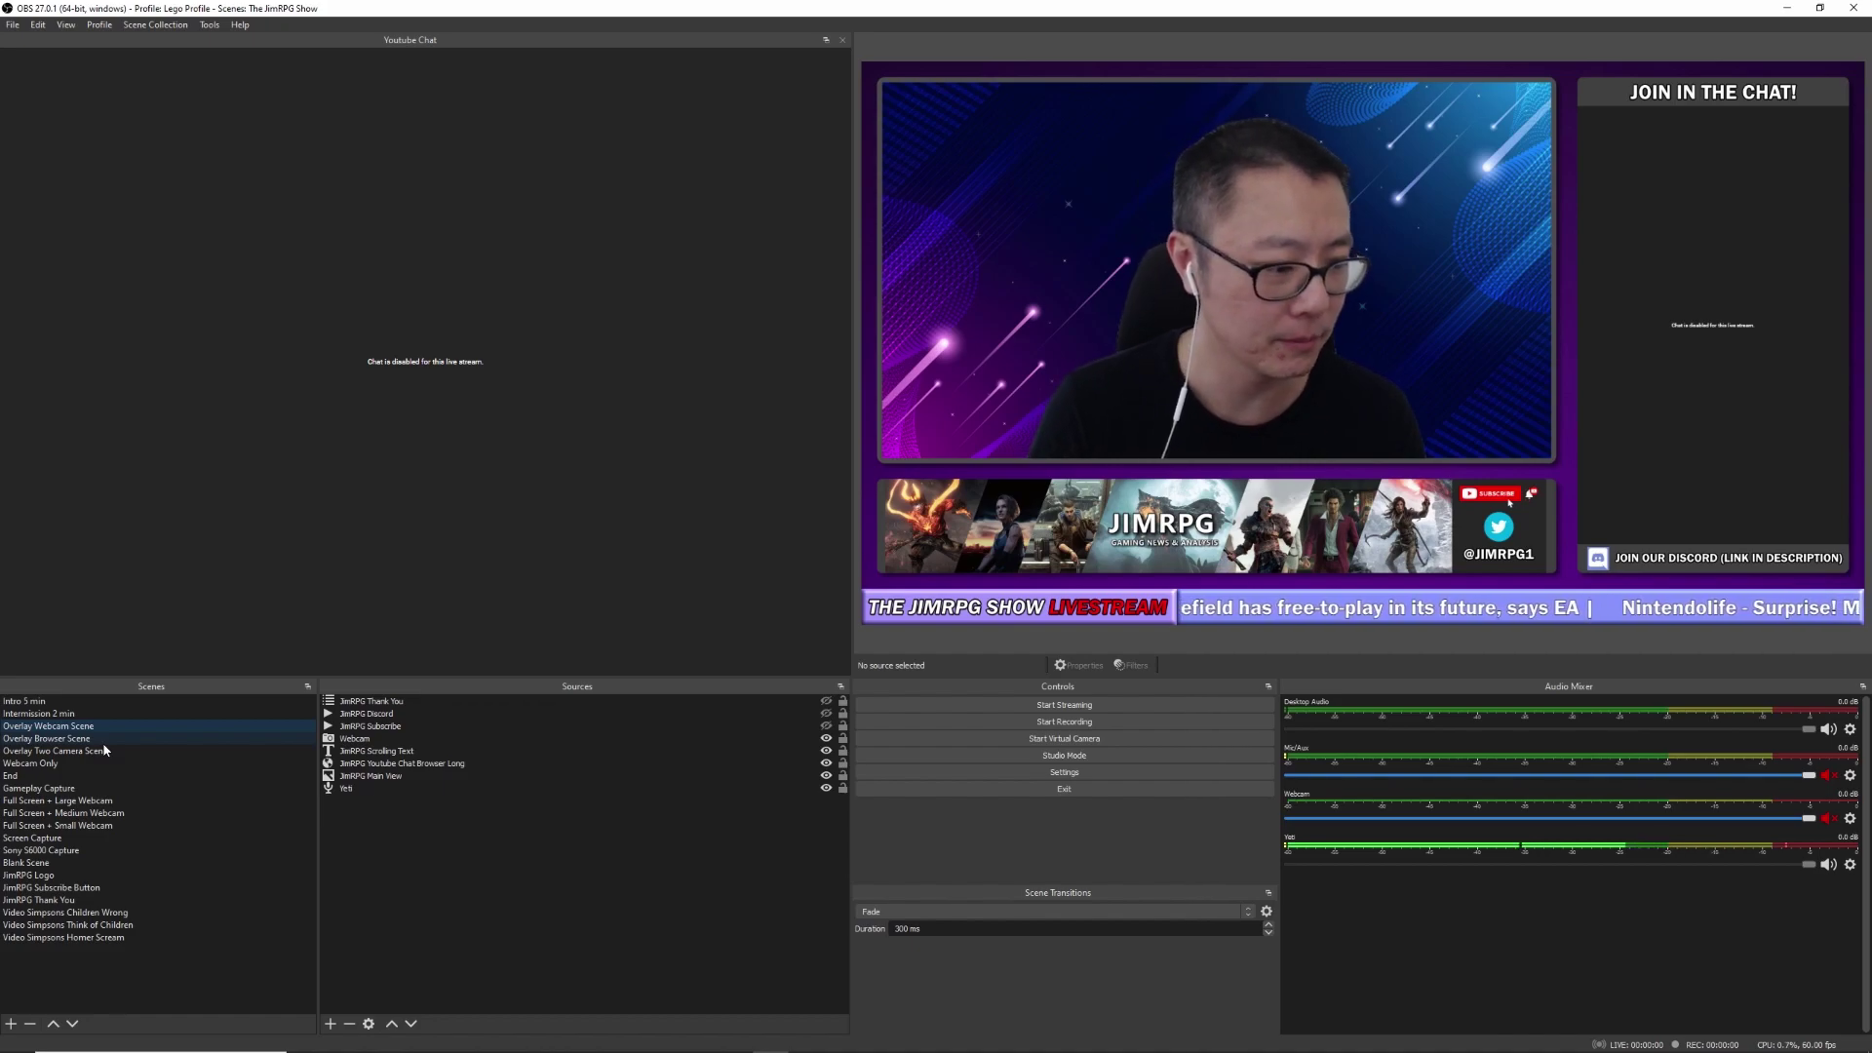
Step: Select the Webcam Only scene and place a Multi Action on an empty Stream Deck key
click(59, 764)
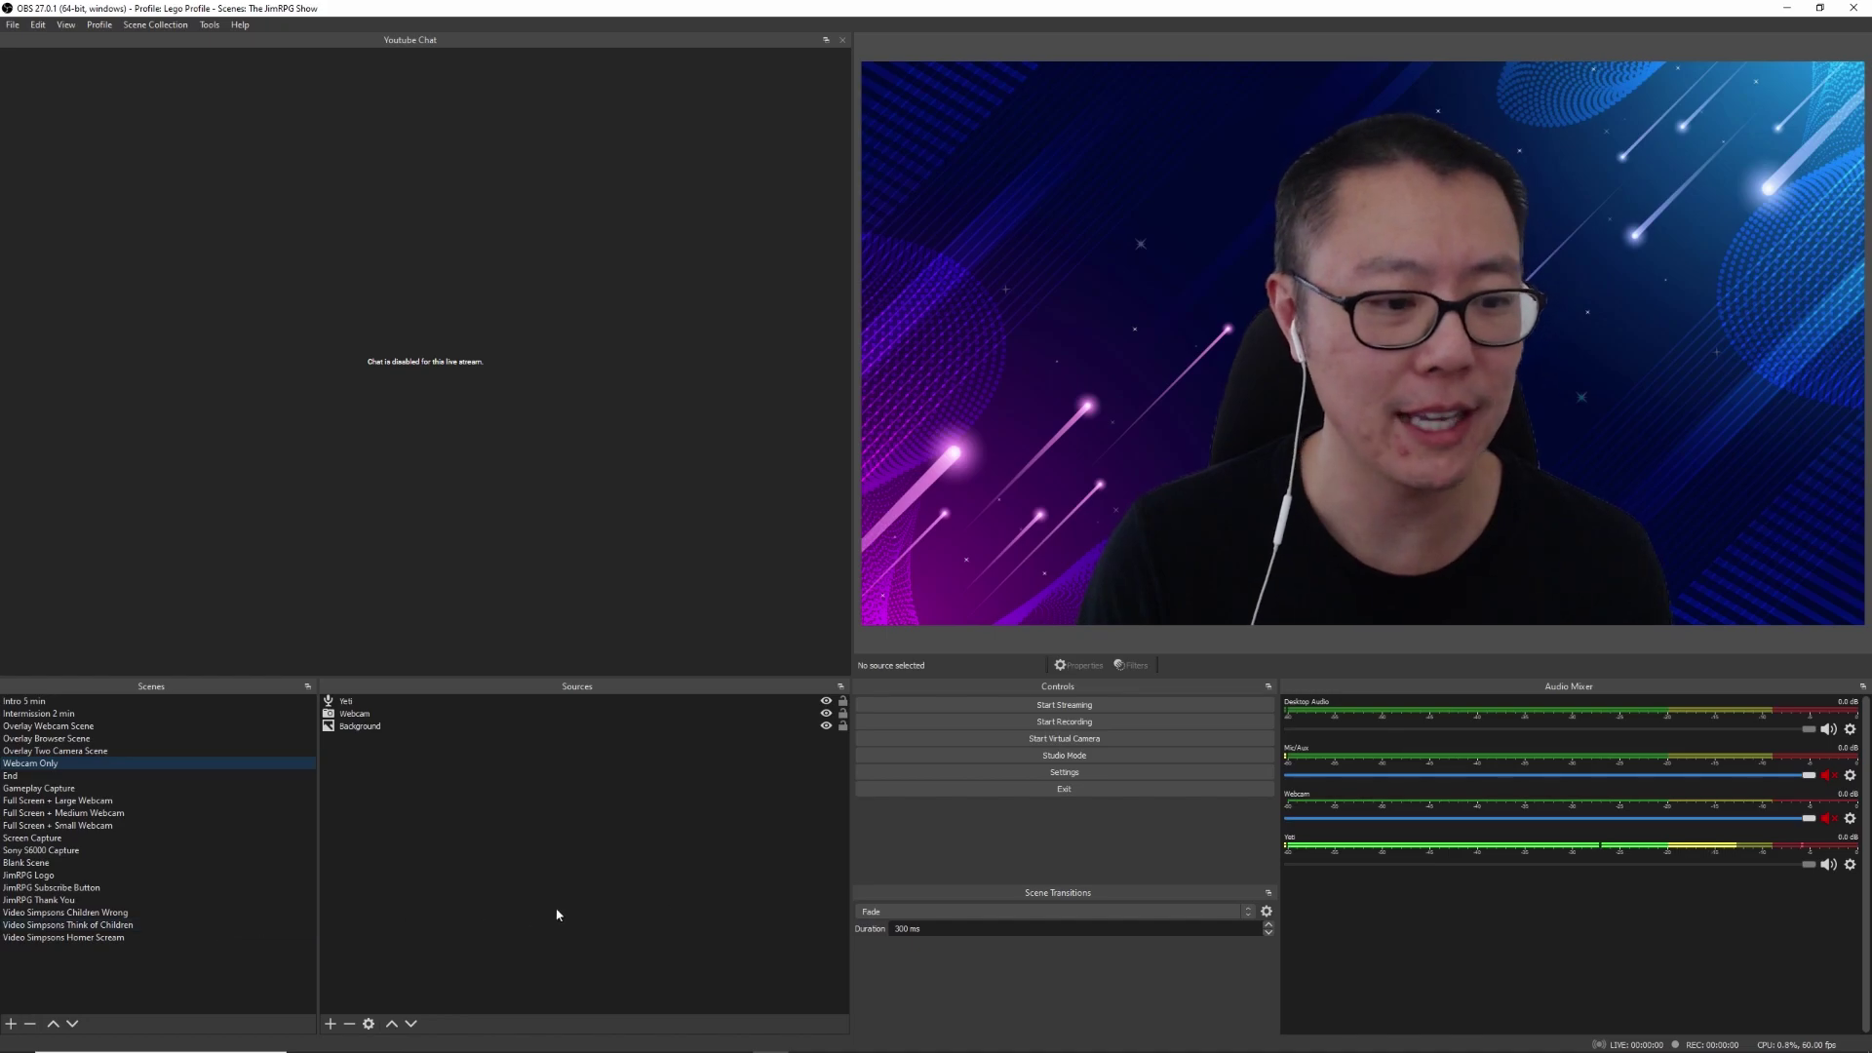
click(879, 1039)
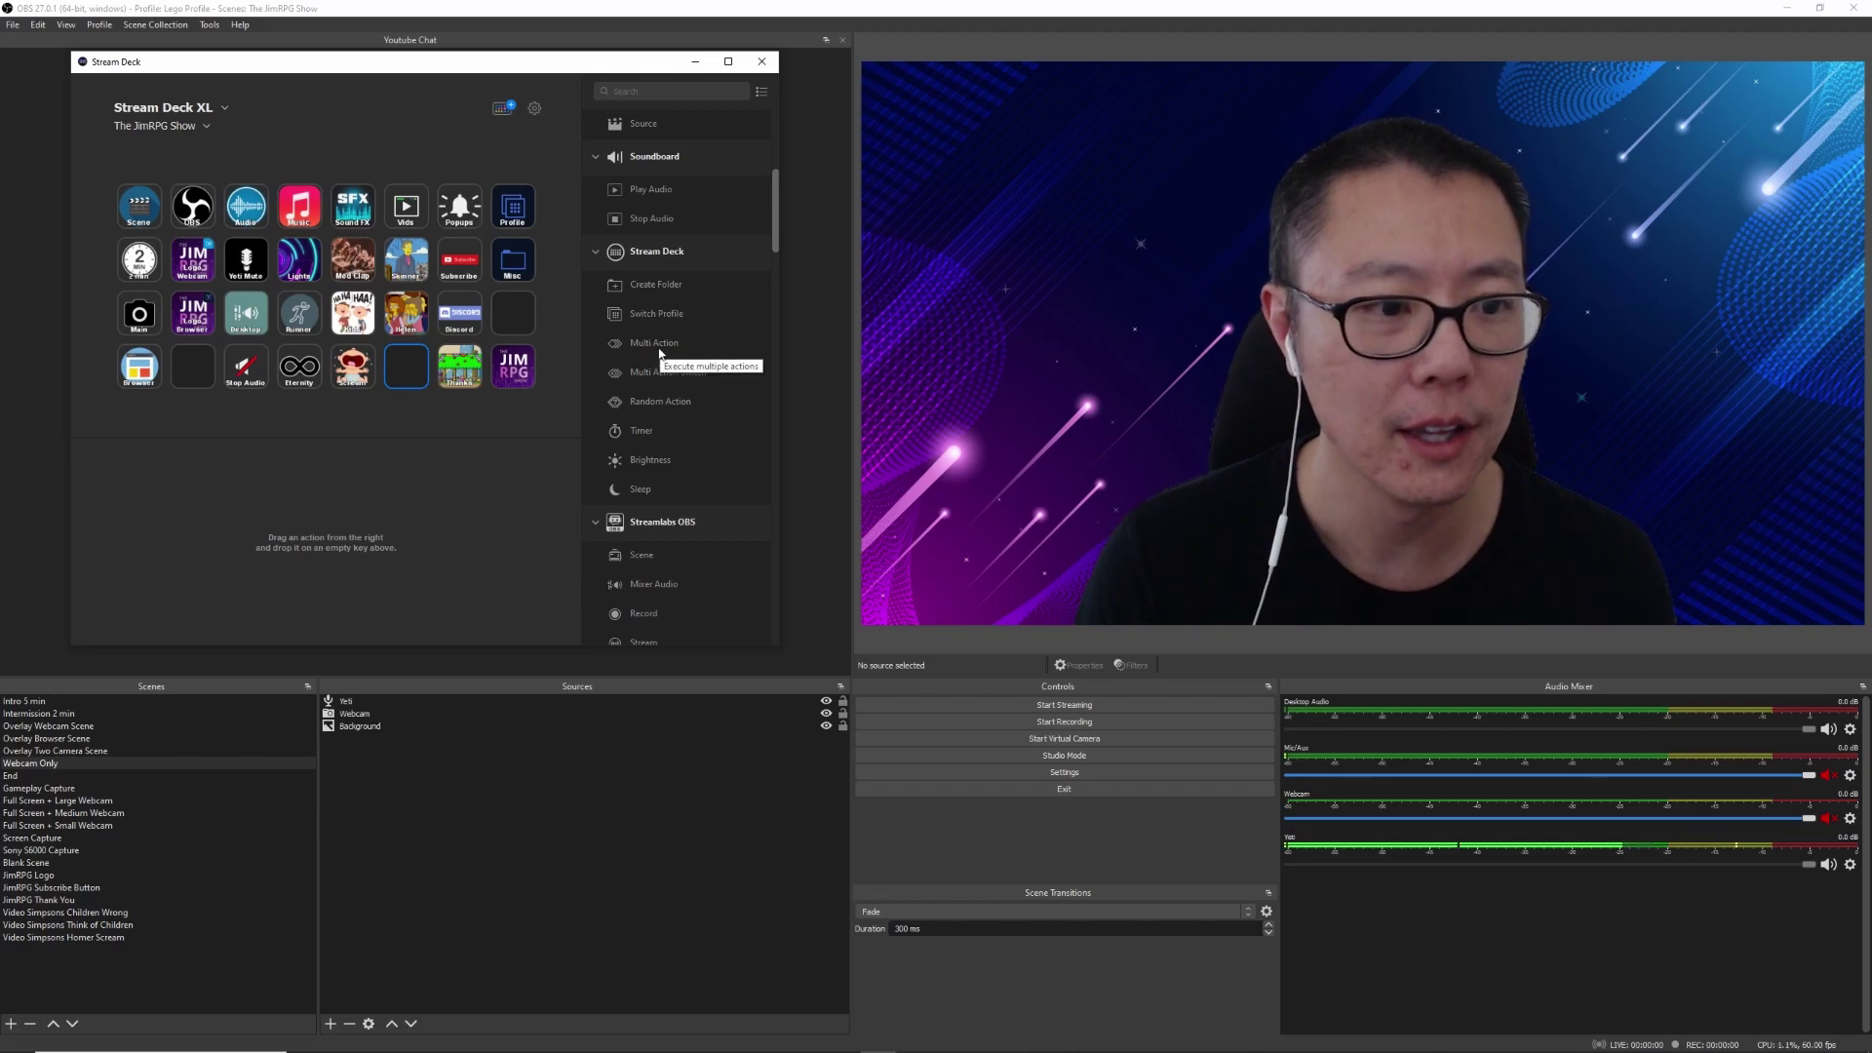
drag(660, 354, 410, 370)
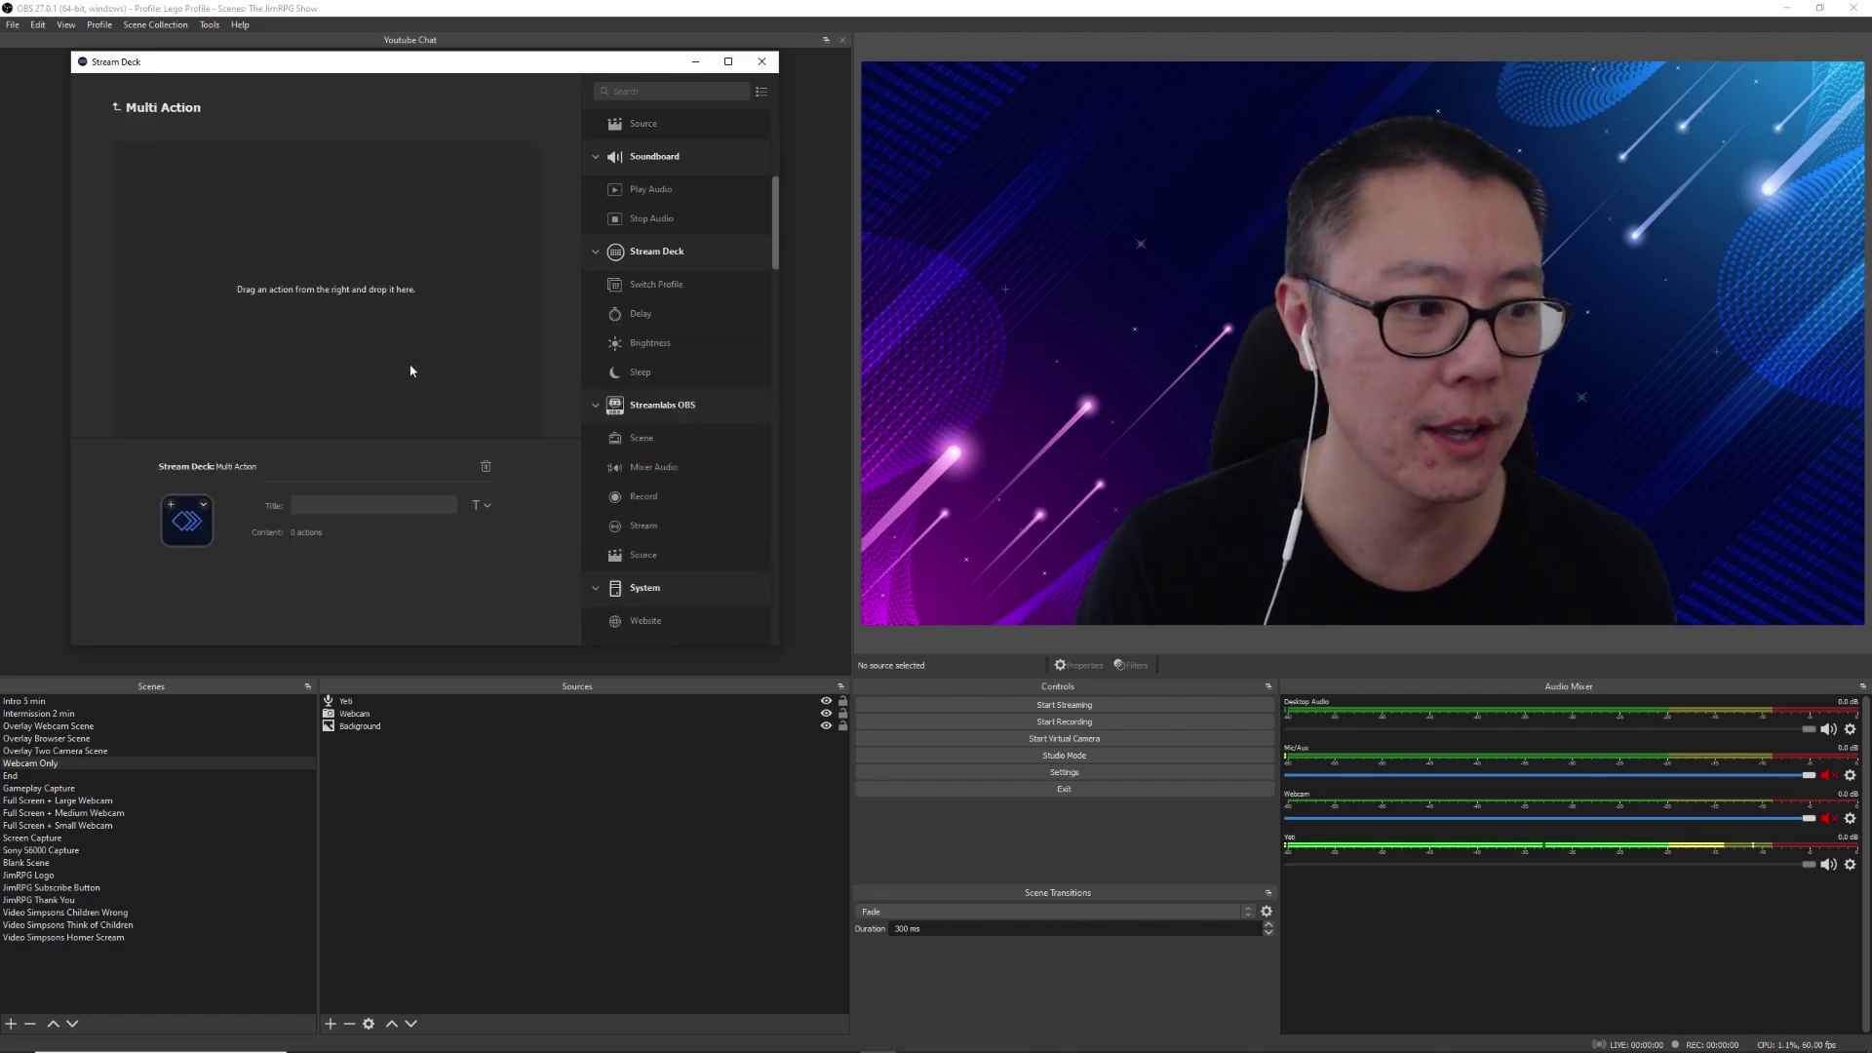
Step: Type 'Homer' as the key title and add an OBS Studio Mixer Audio action
click(338, 507)
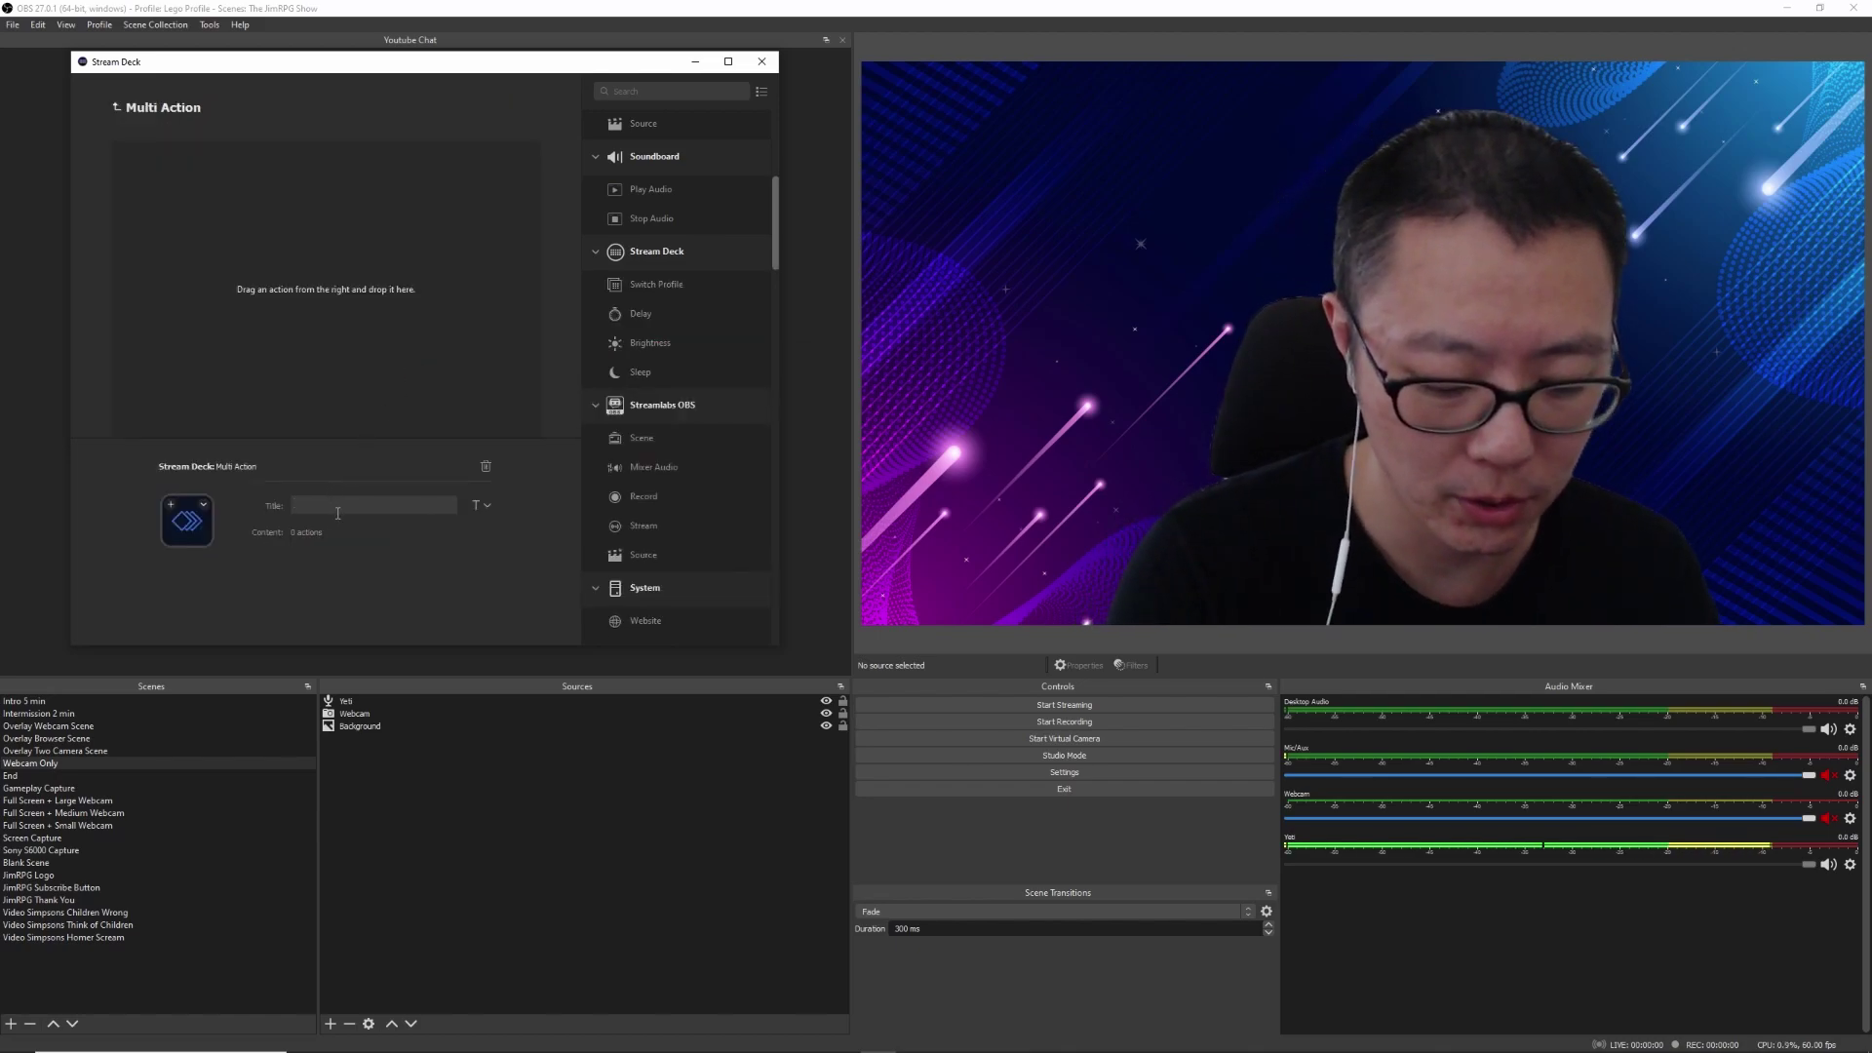
text(Homer)
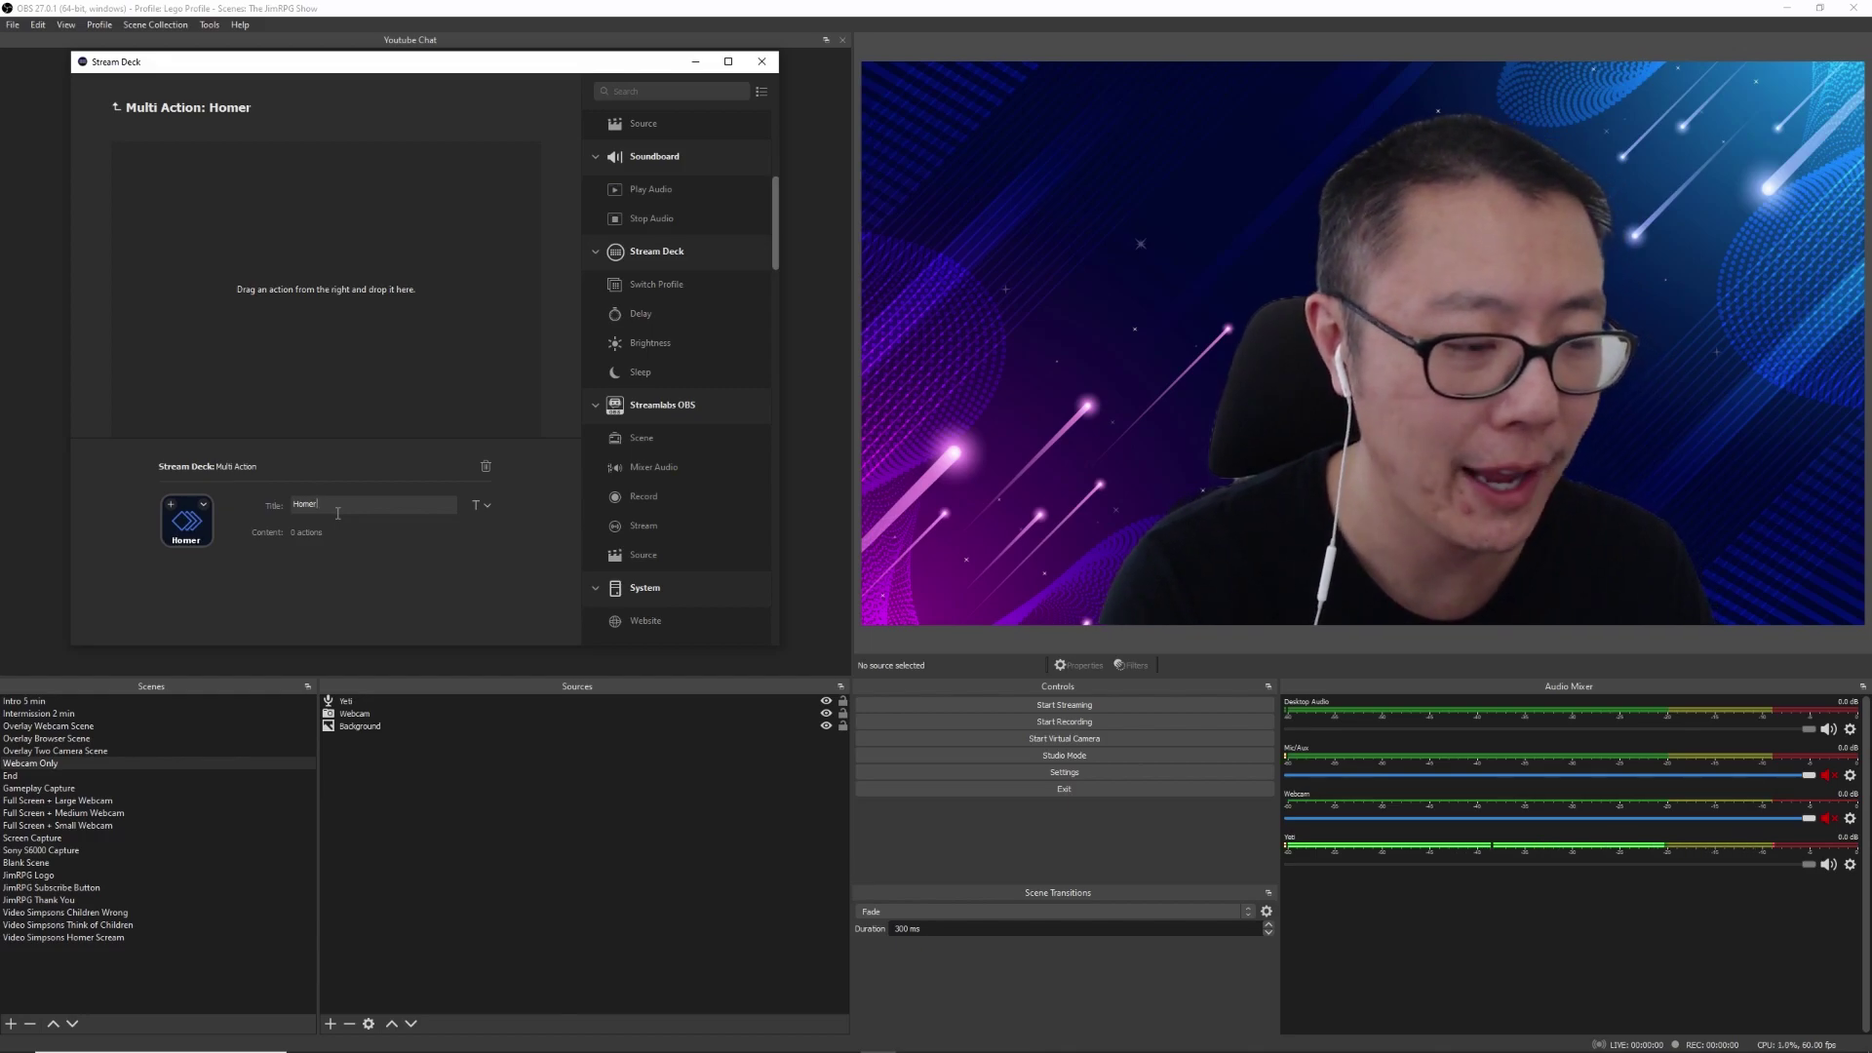
scroll(671, 327, up, 3)
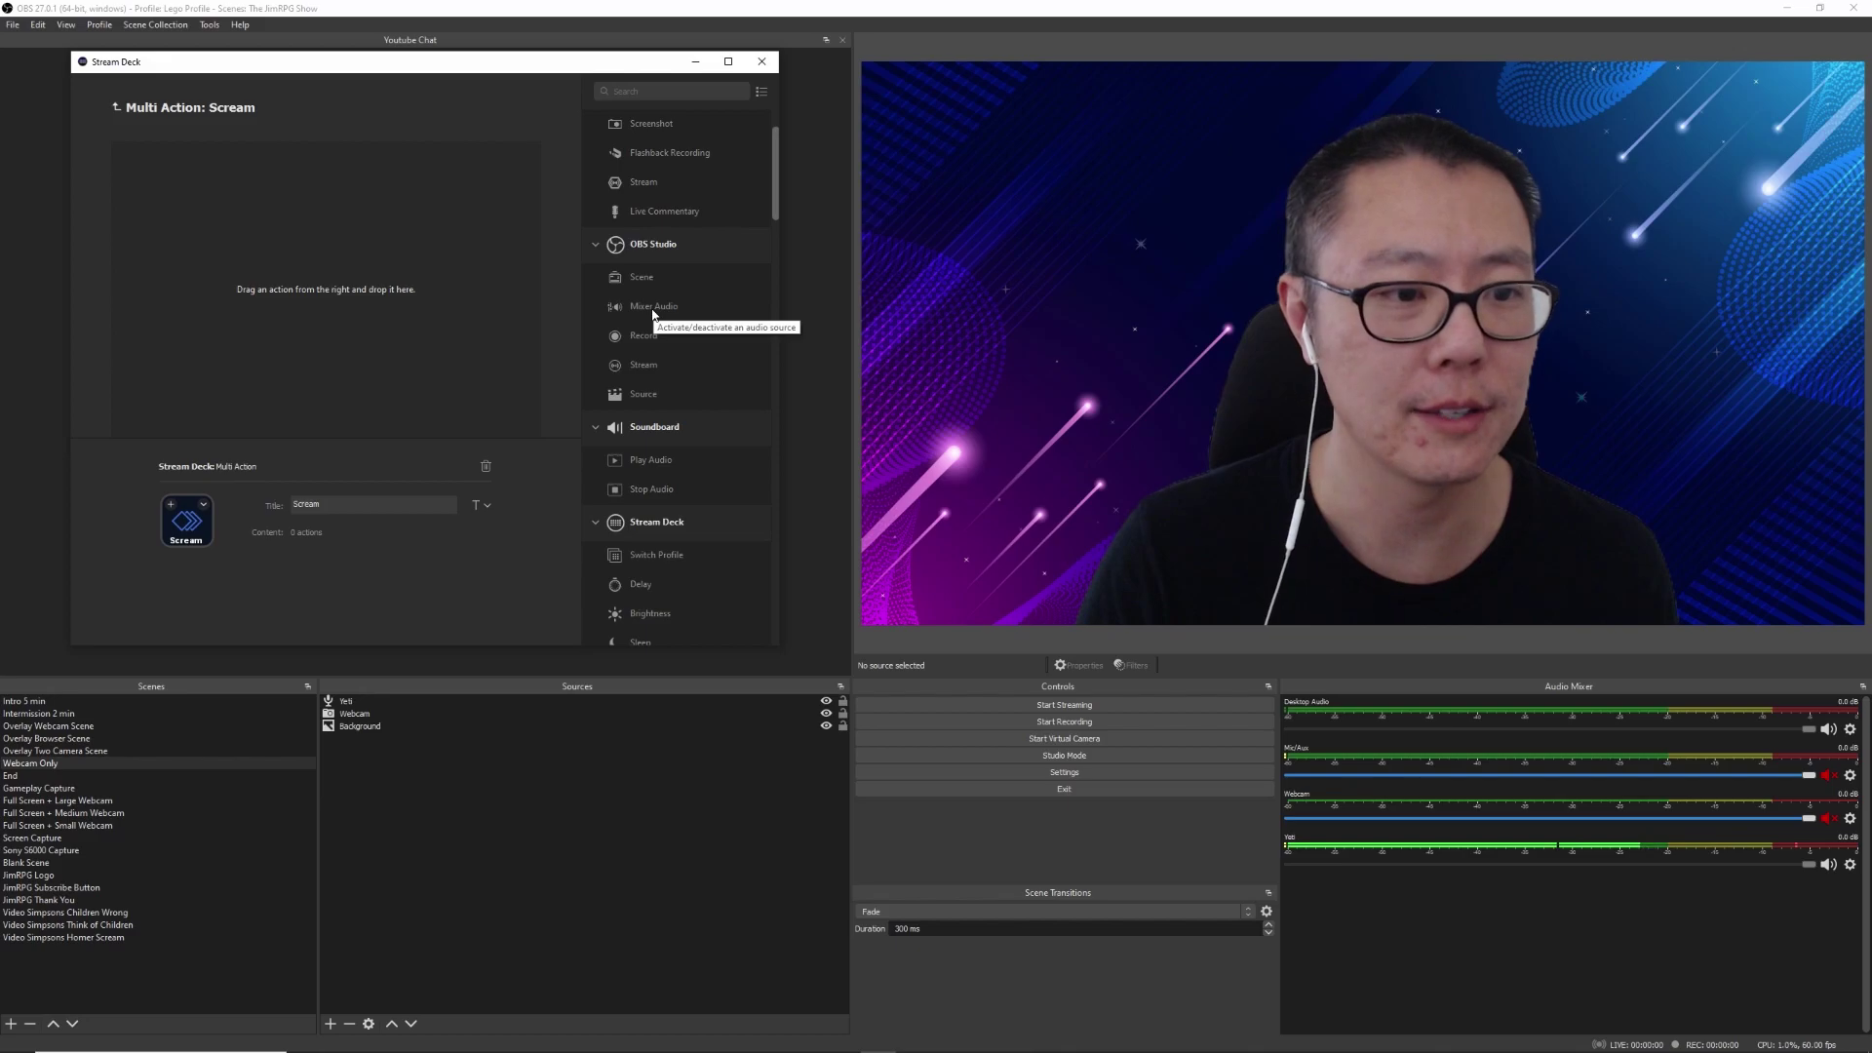
drag(672, 327, 312, 241)
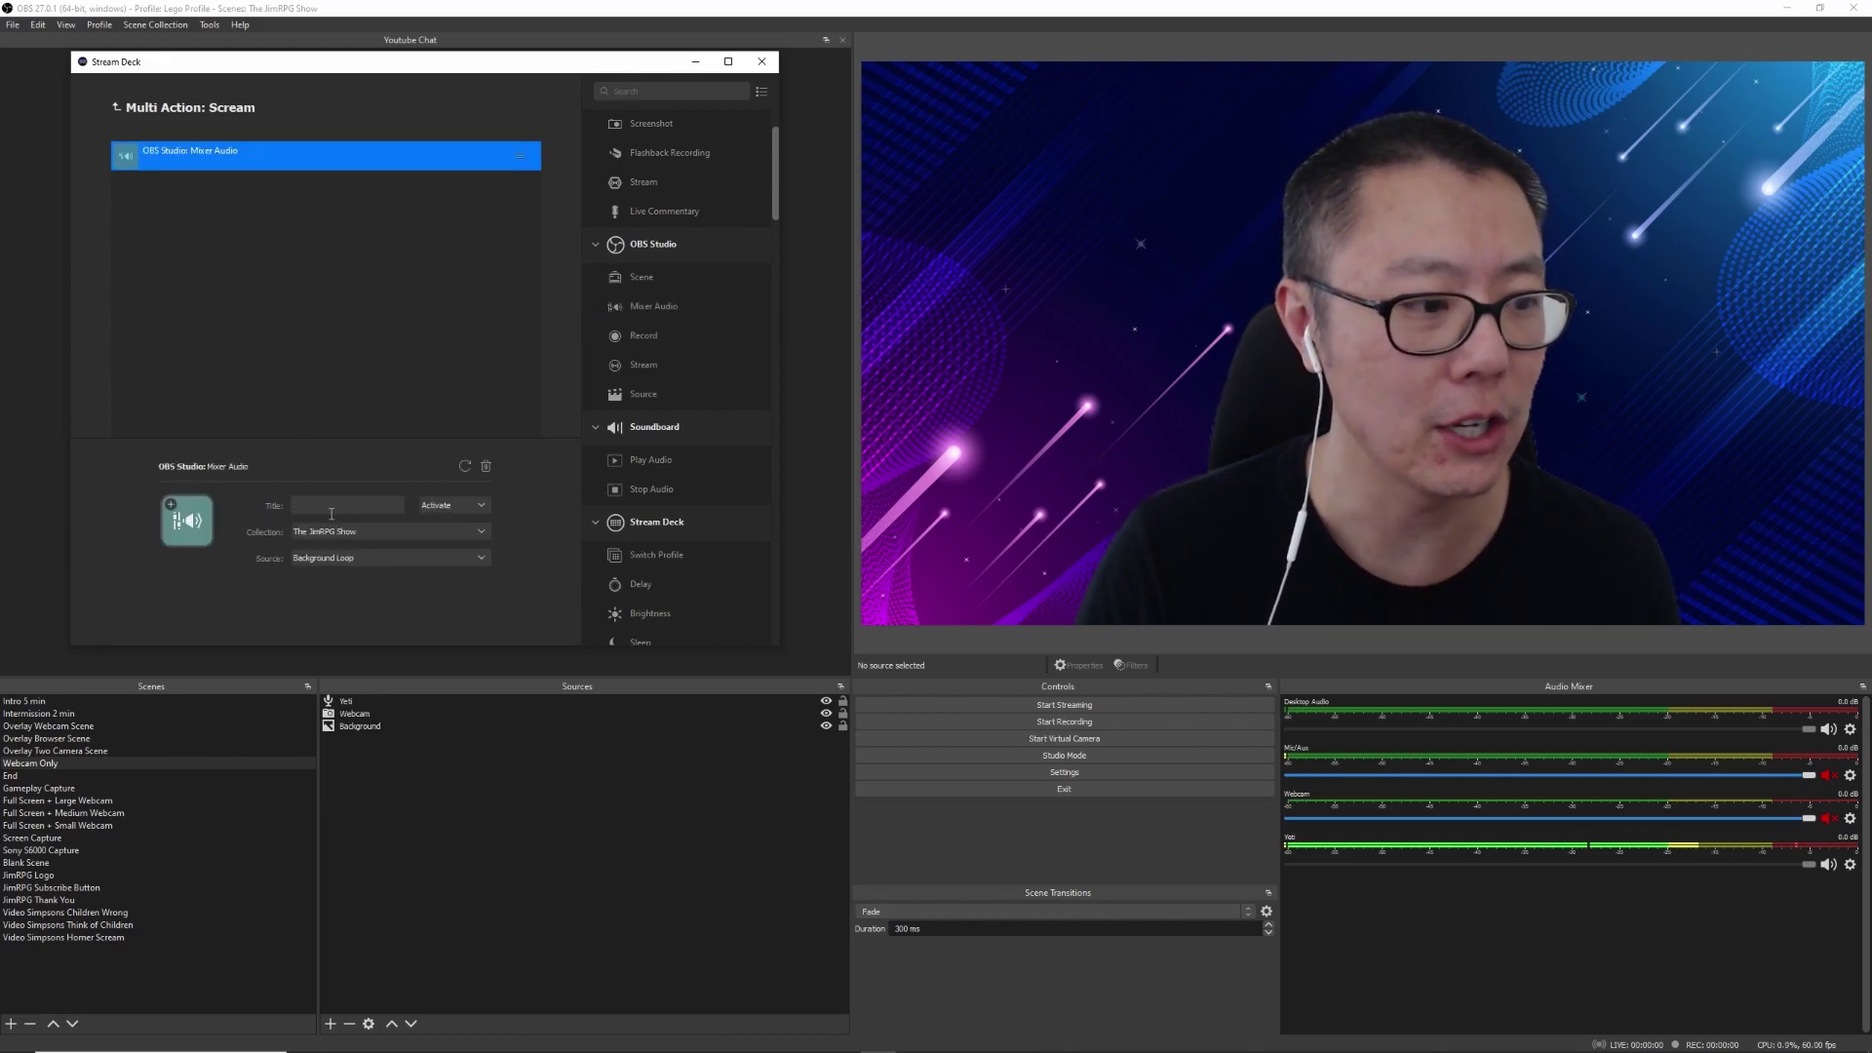
Step: In the Video Simpsons Homer Scream scene, make the Homer Scream video visible and unmute its audio
click(120, 938)
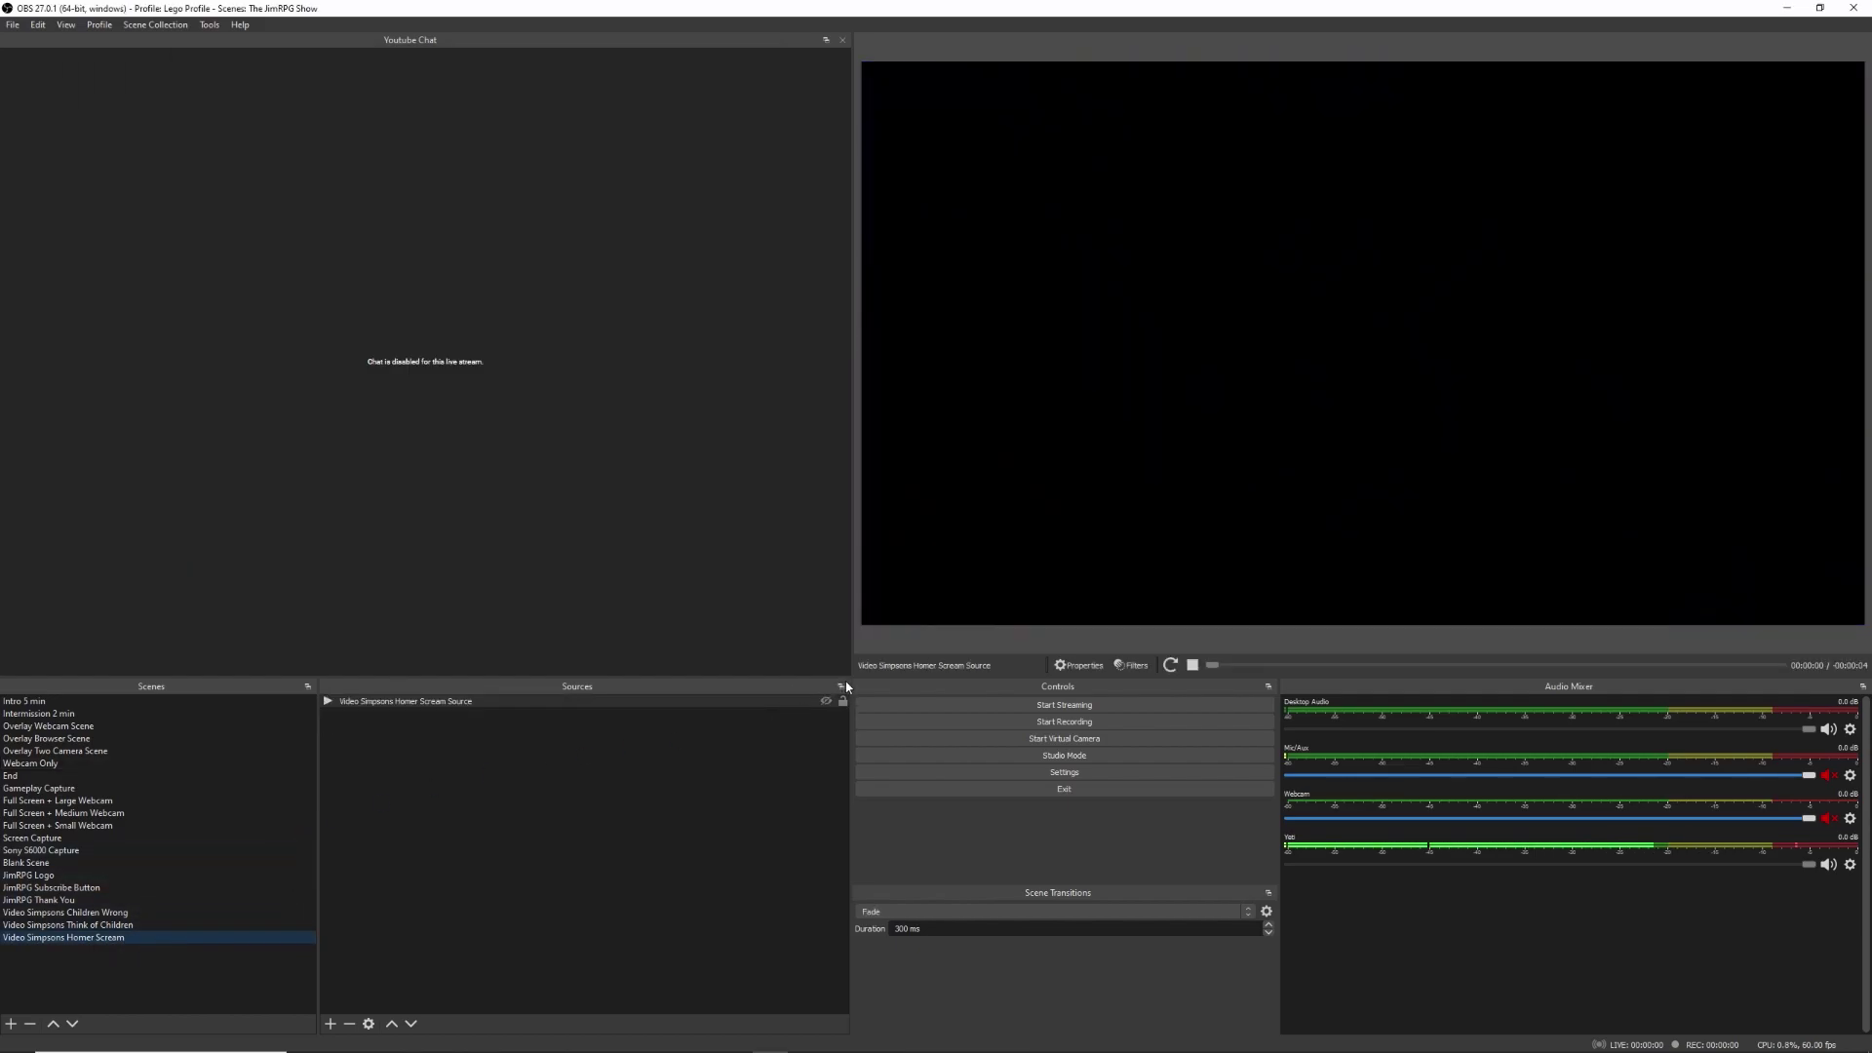
click(826, 701)
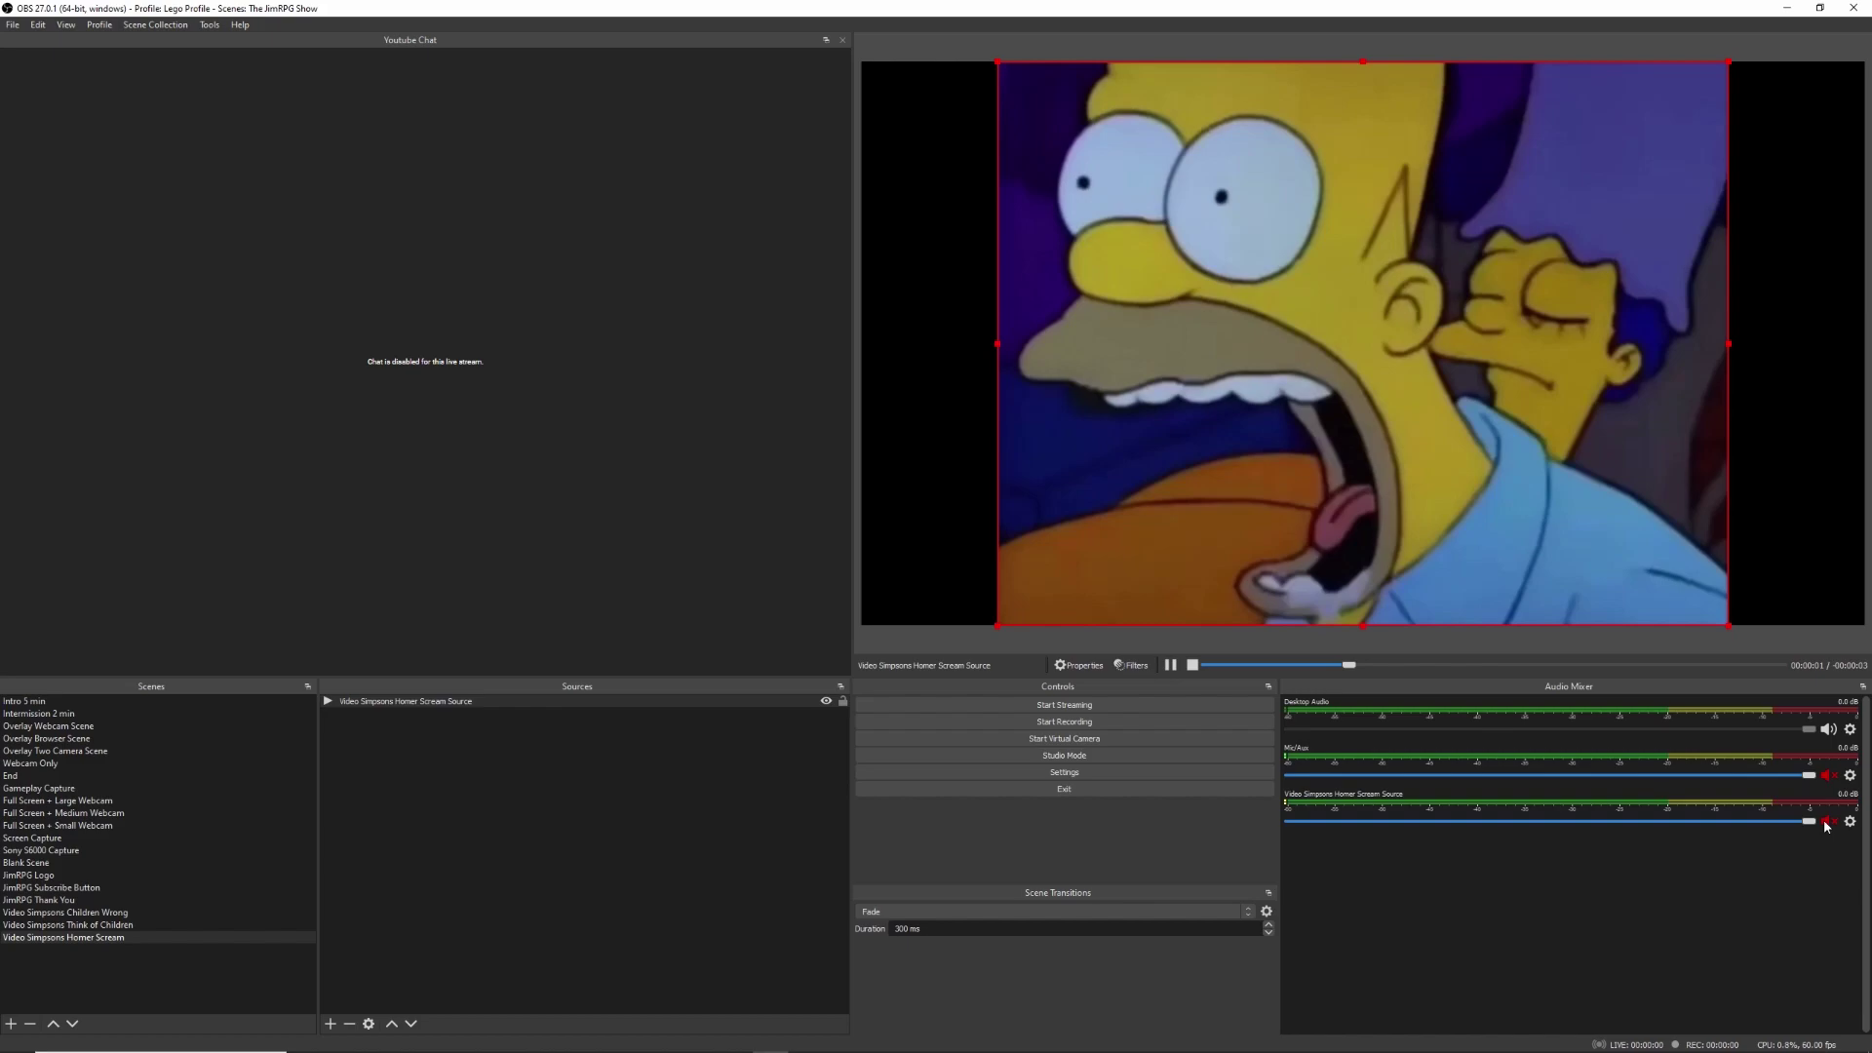
click(1828, 823)
Step: Test by switching between Webcam Only and the Homer Scream scene, ending on Webcam Only
click(54, 762)
click(736, 1038)
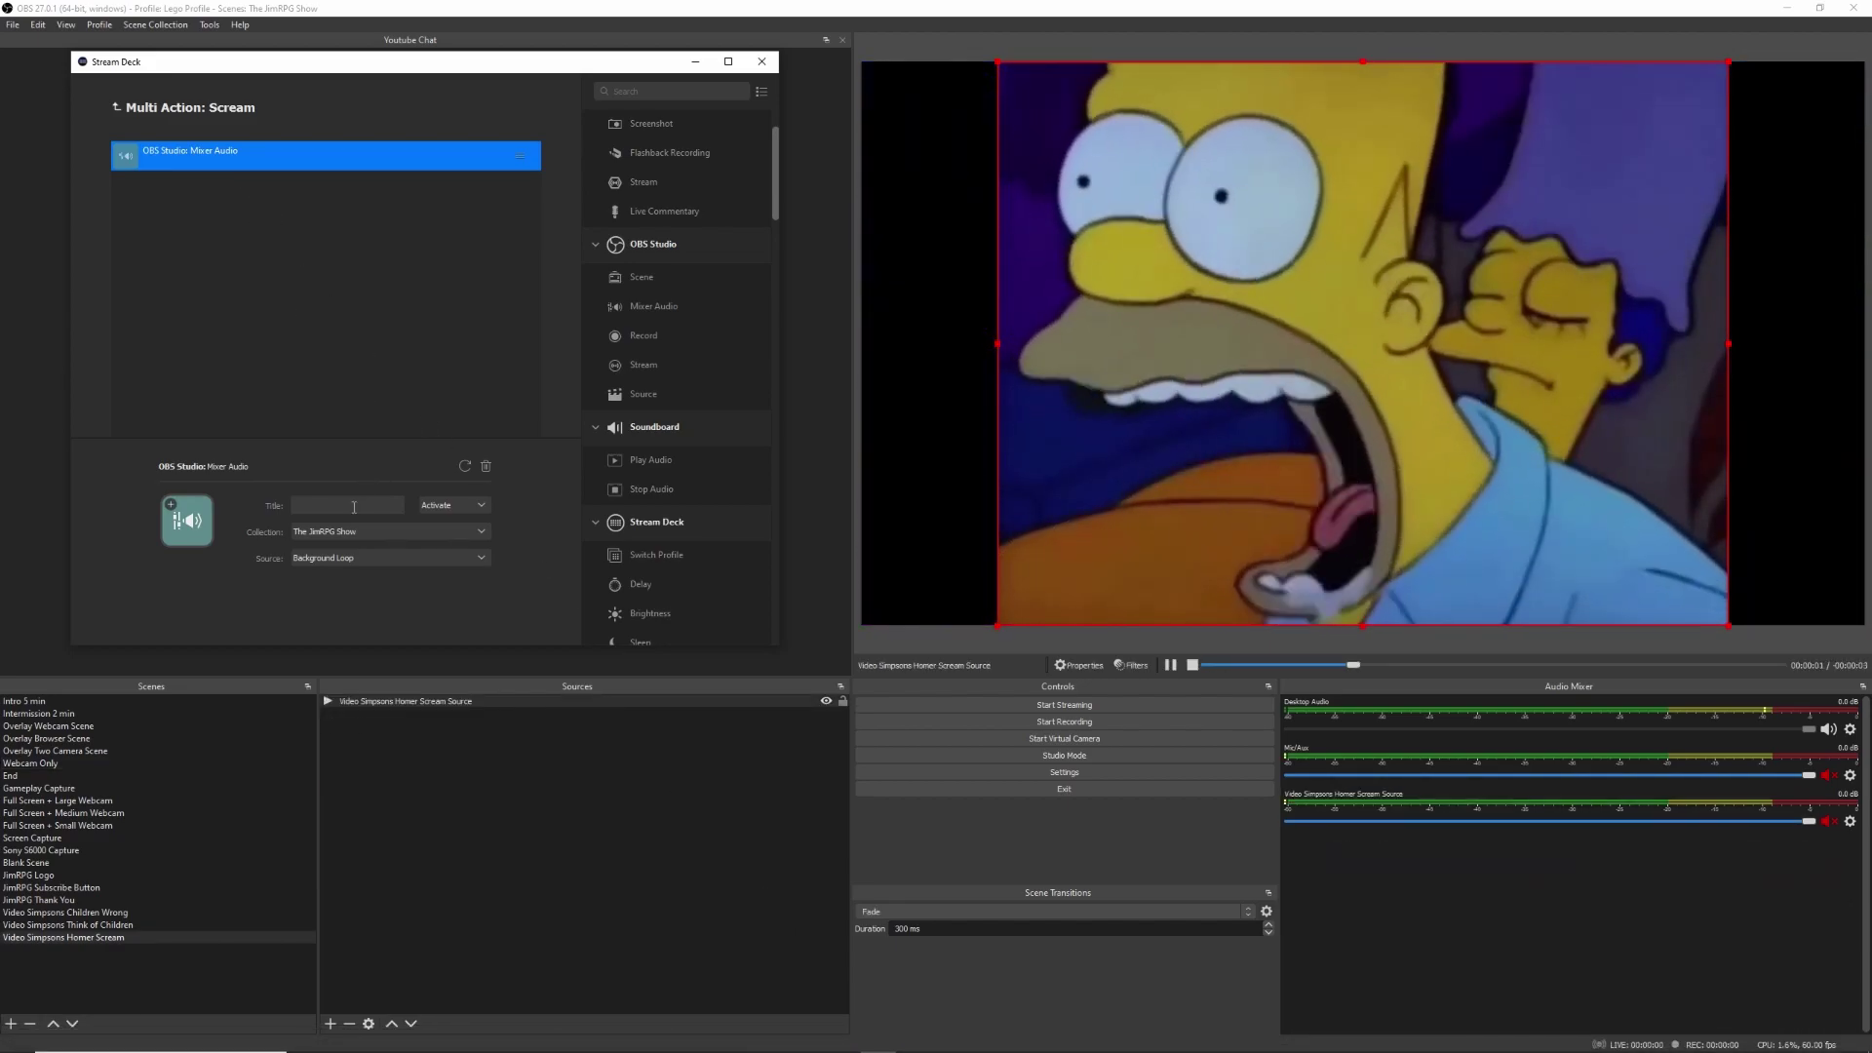
click(60, 764)
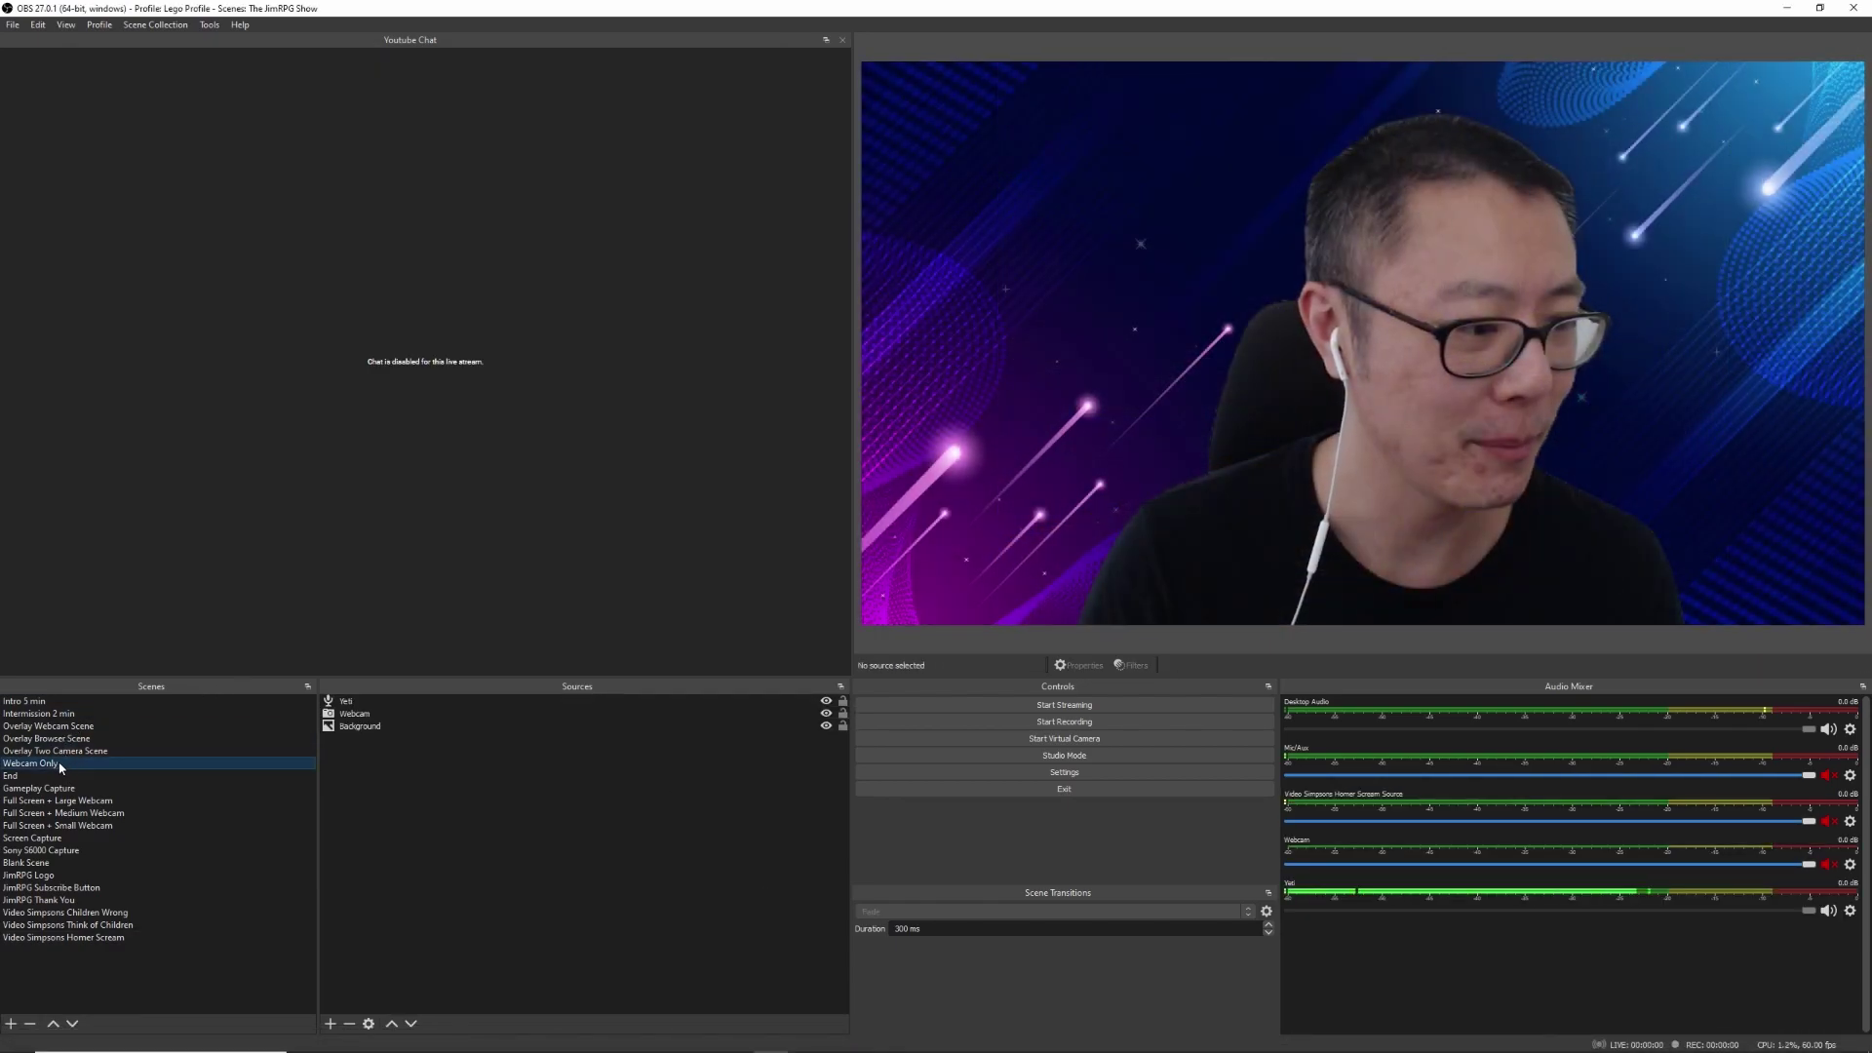
click(105, 937)
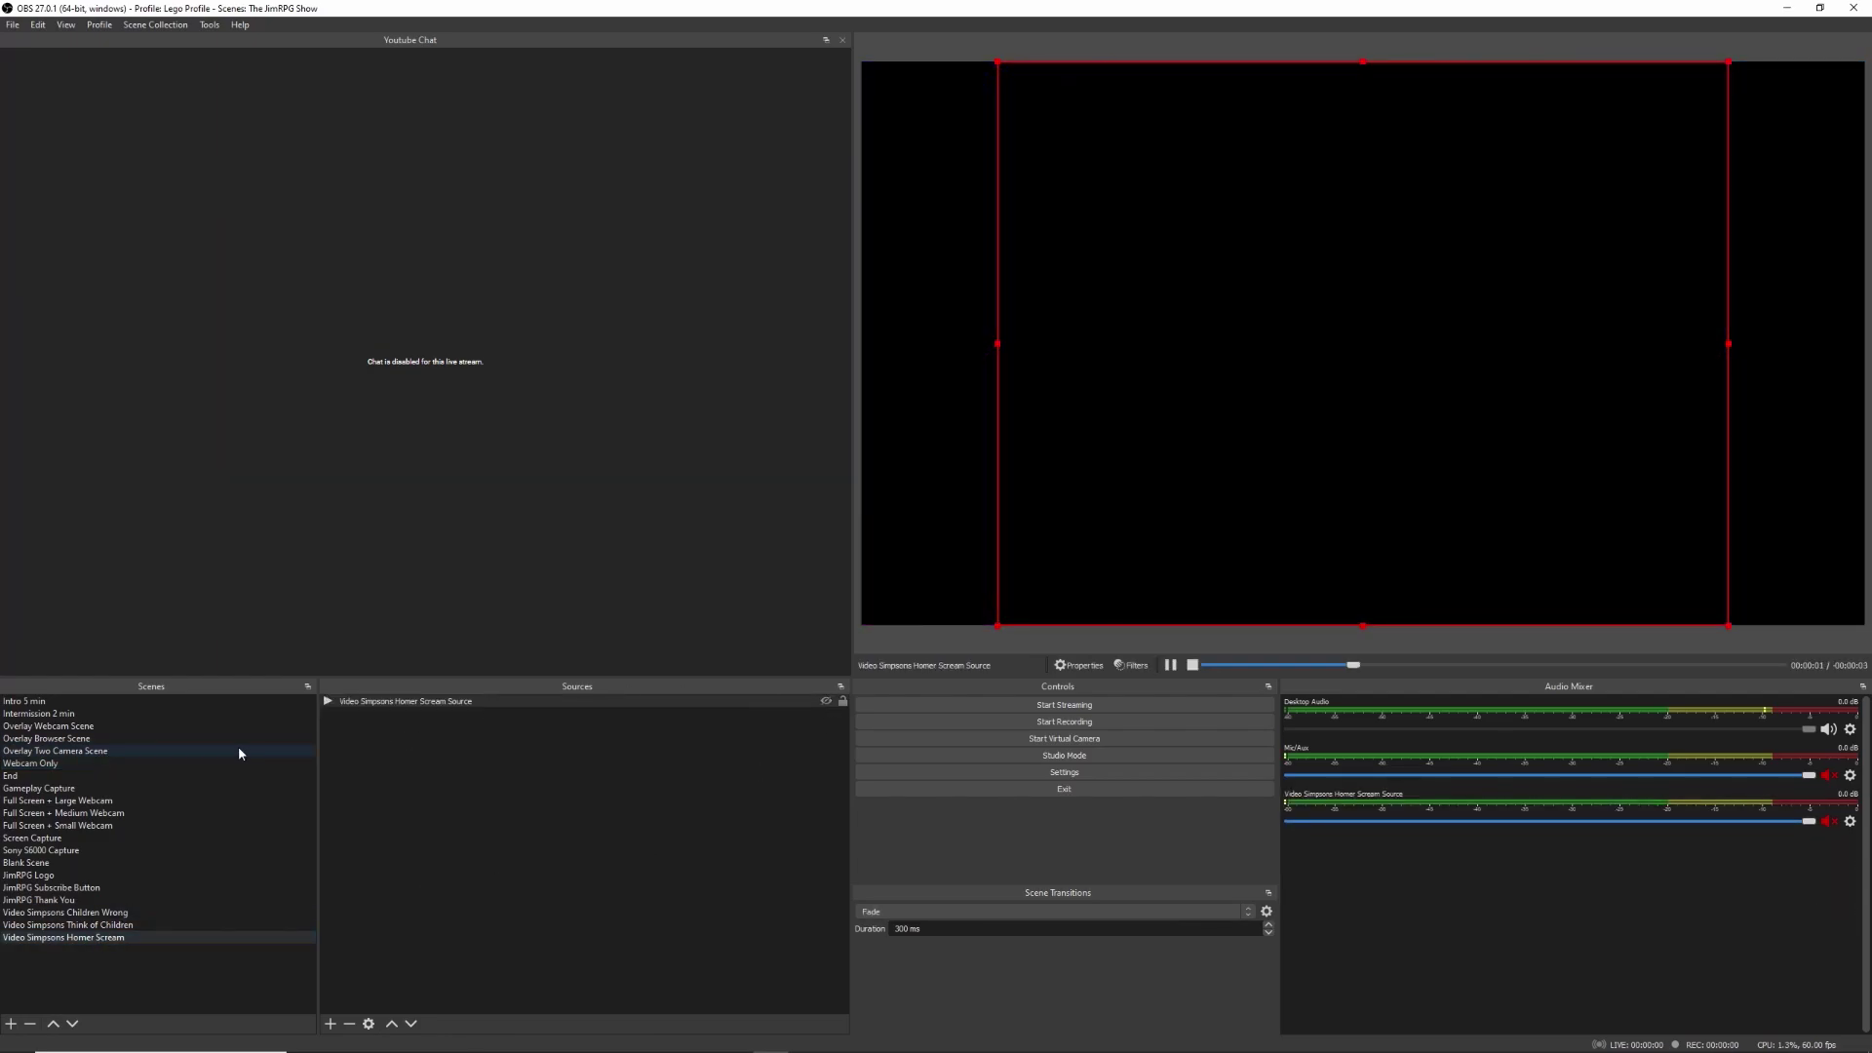
click(76, 763)
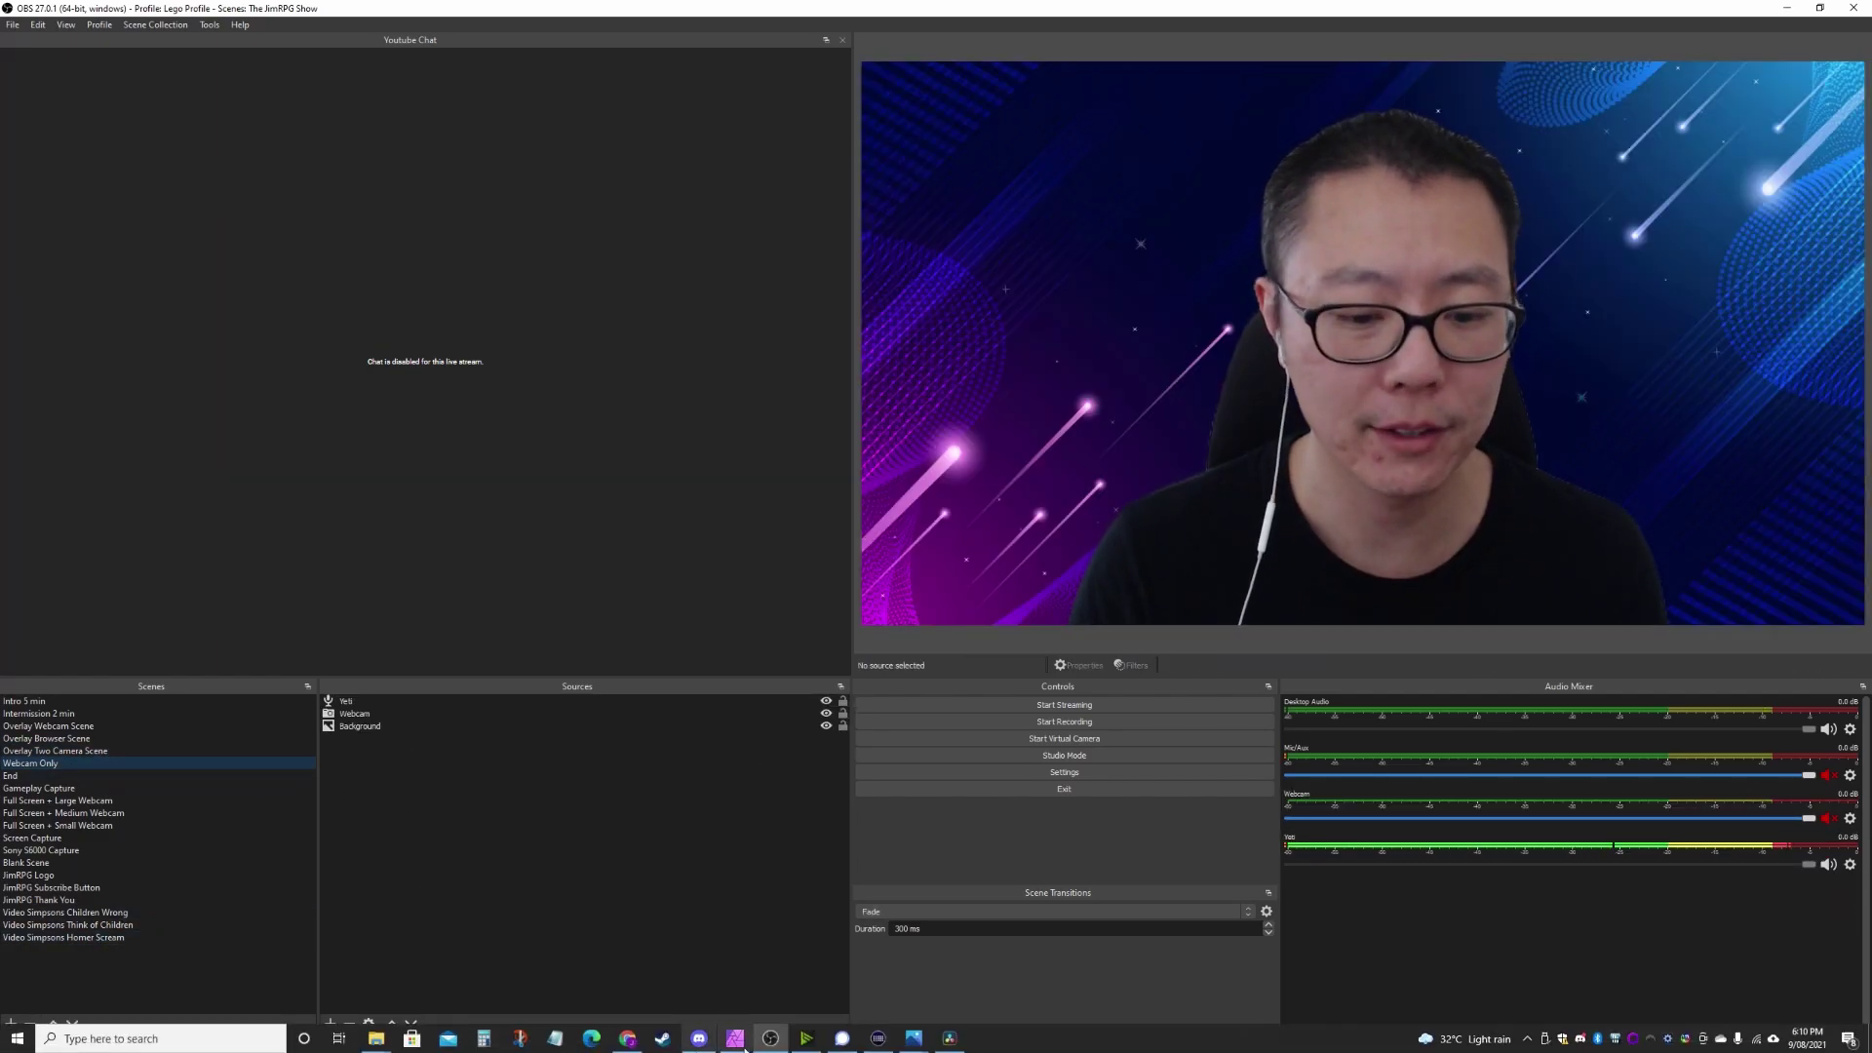
Step: Set the Mixer Audio step to Deactivate, titled Desktop Audio, with Desktop Audio as its source
click(878, 1038)
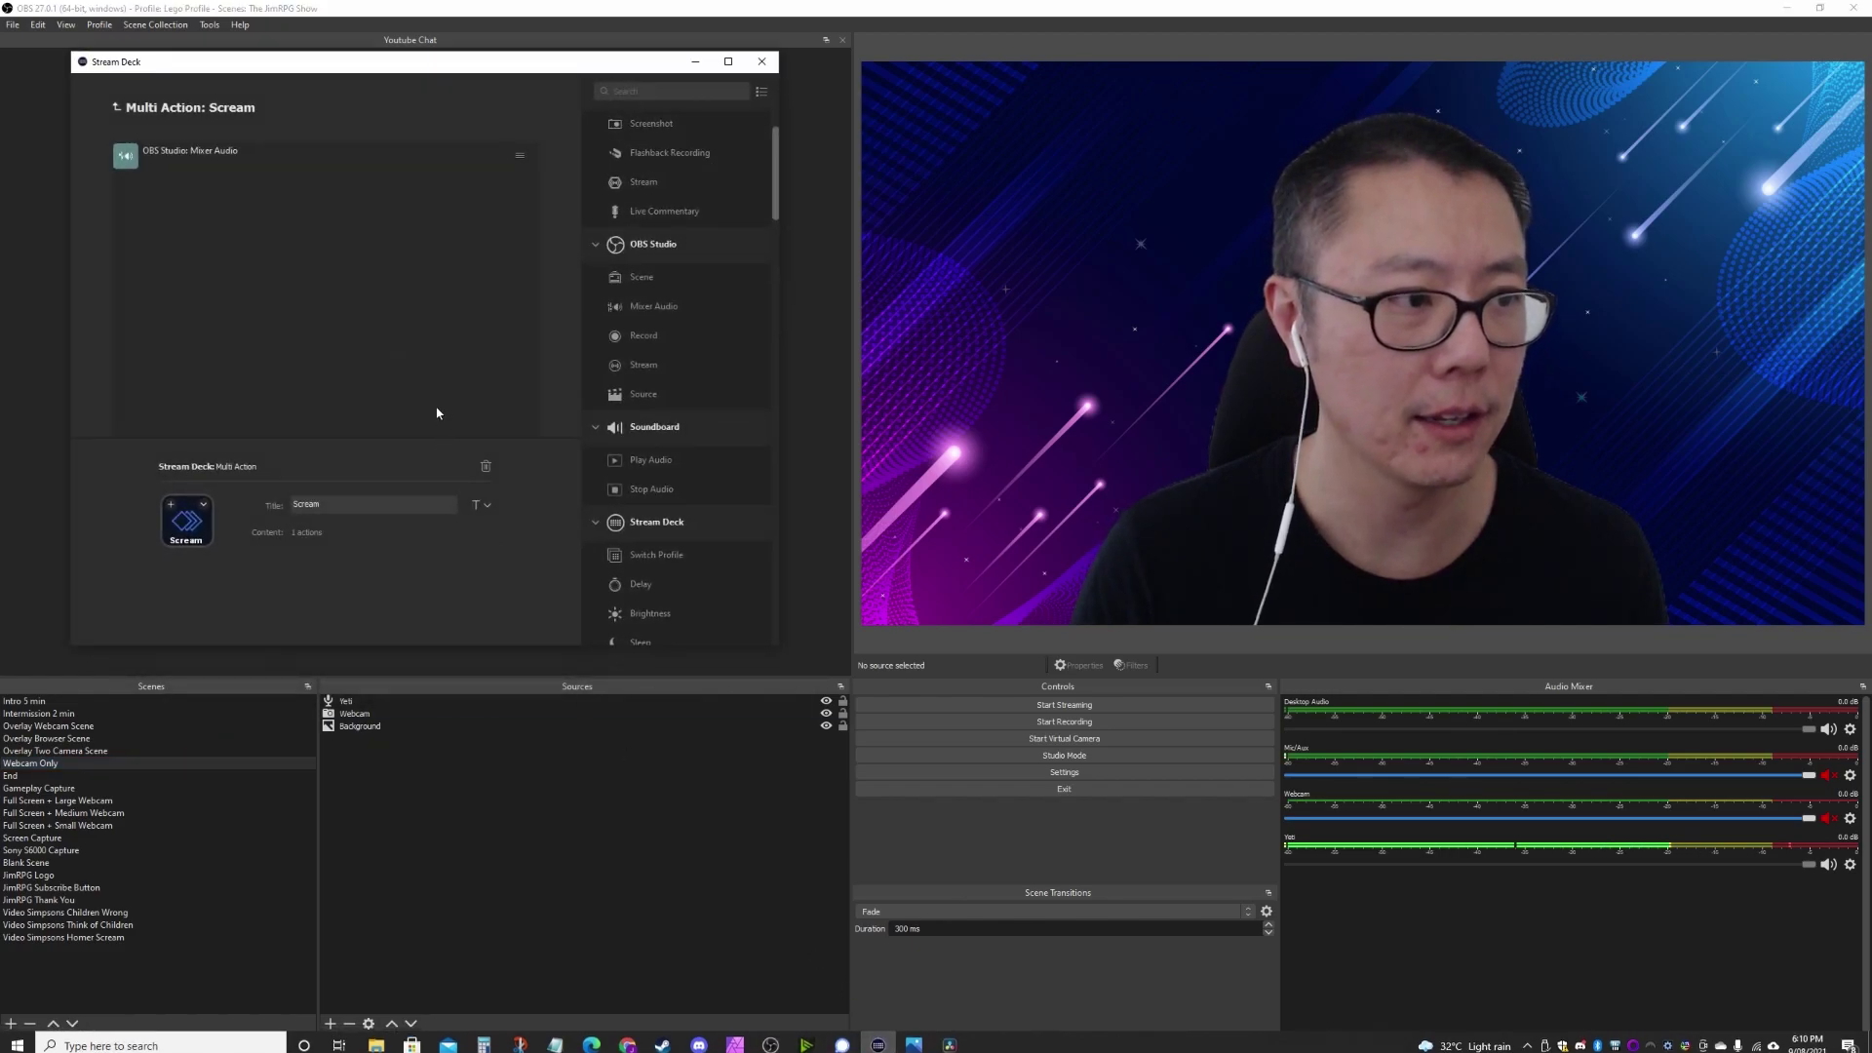
click(208, 167)
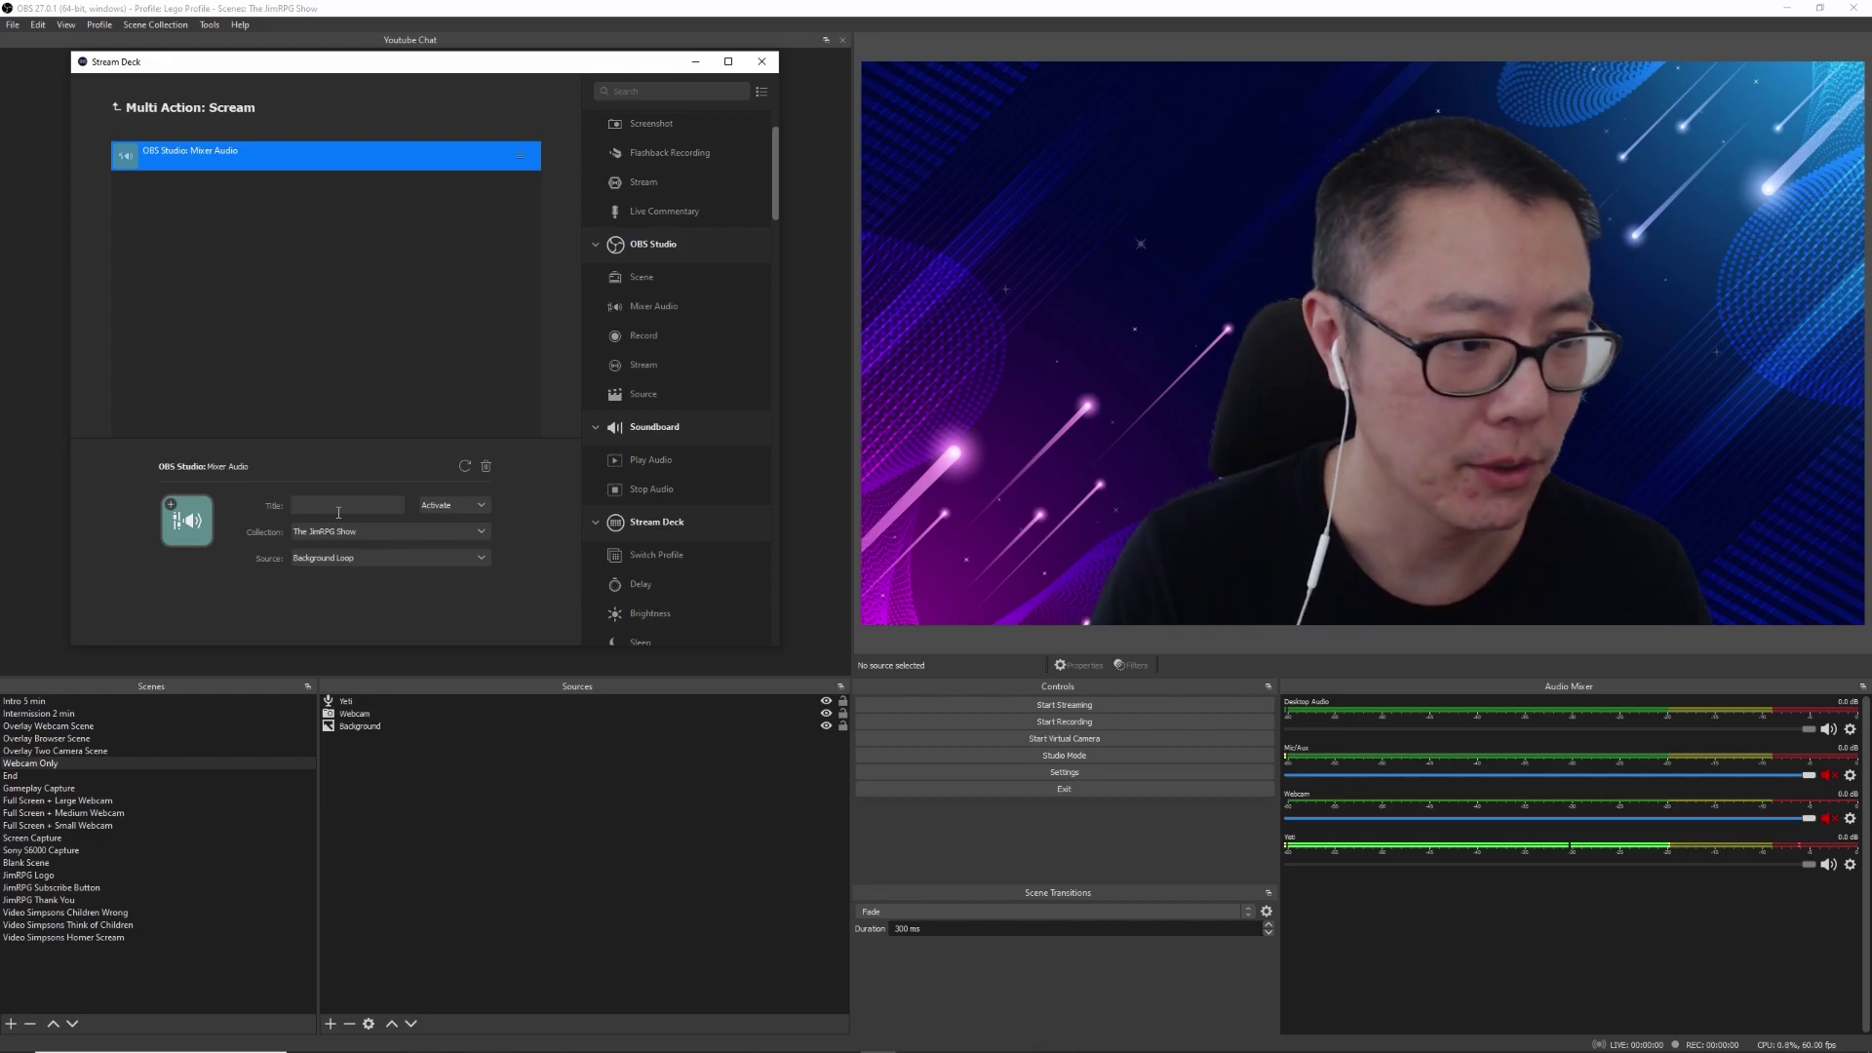
click(457, 509)
click(451, 539)
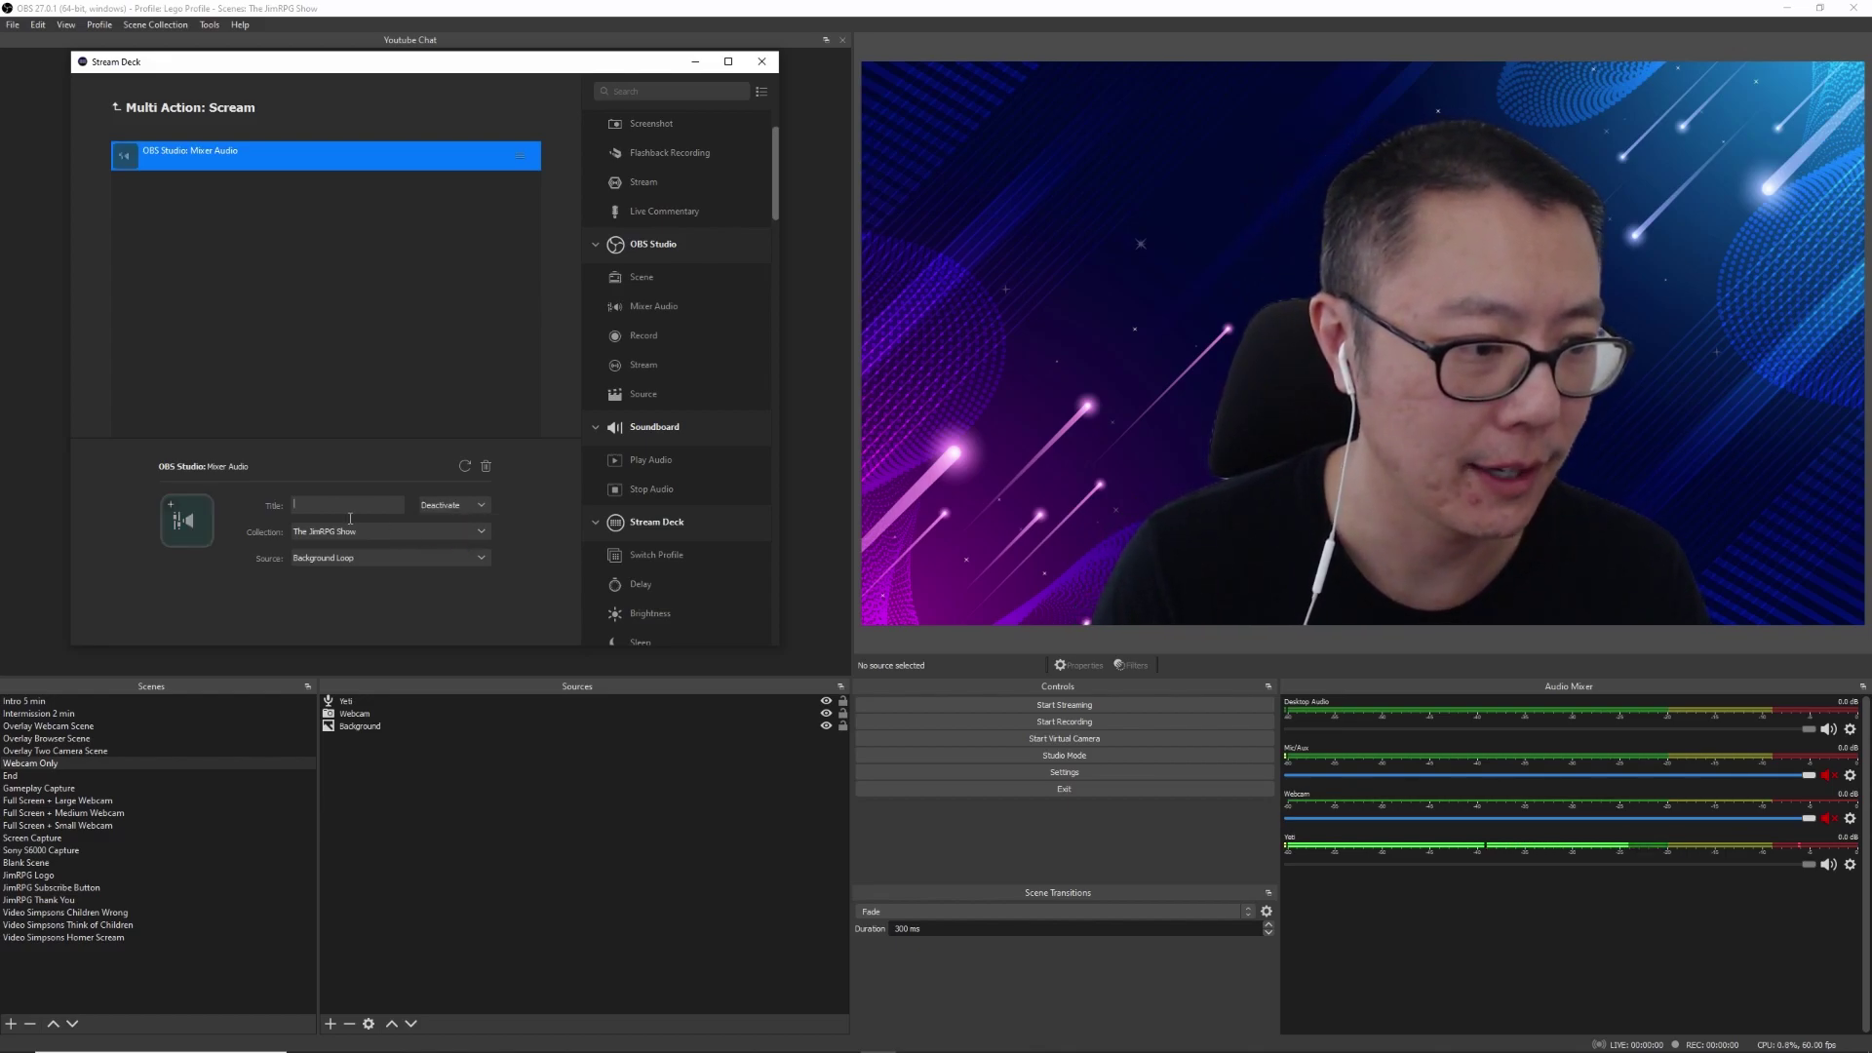
text(Des)
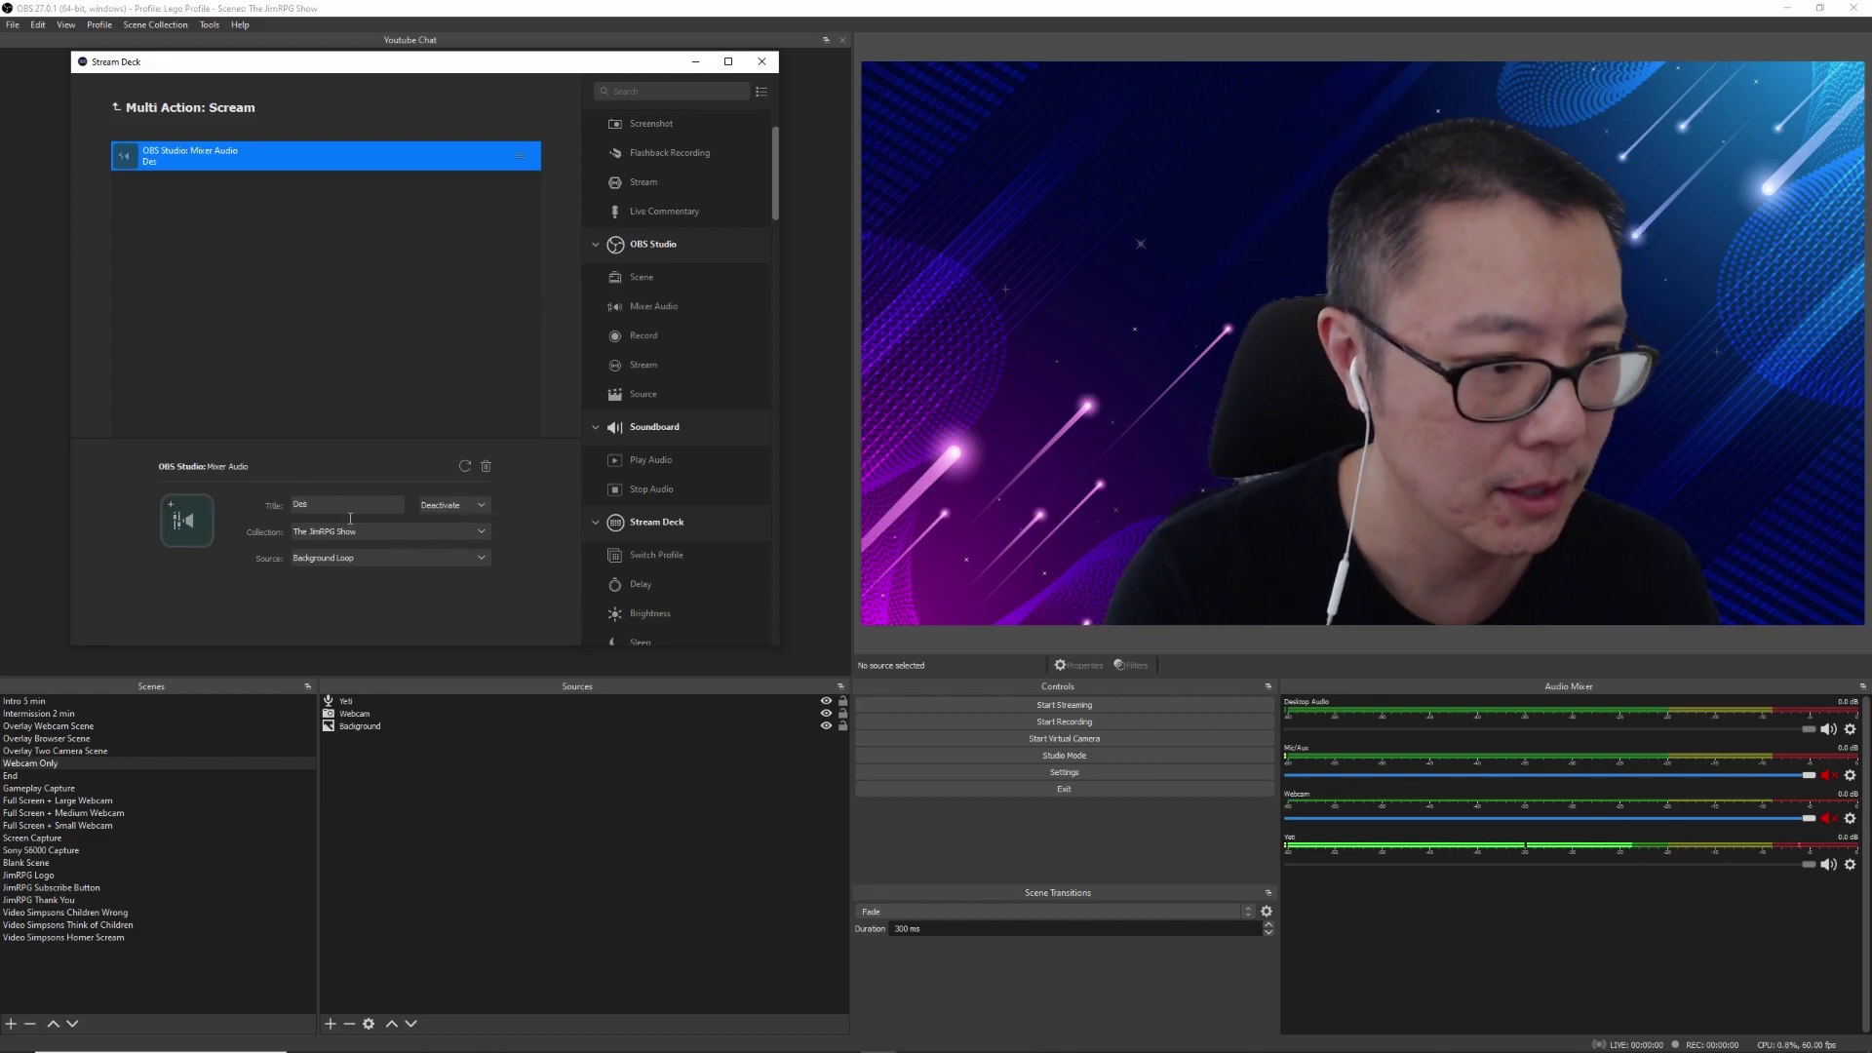
text(ktop S)
key(BackSpace)
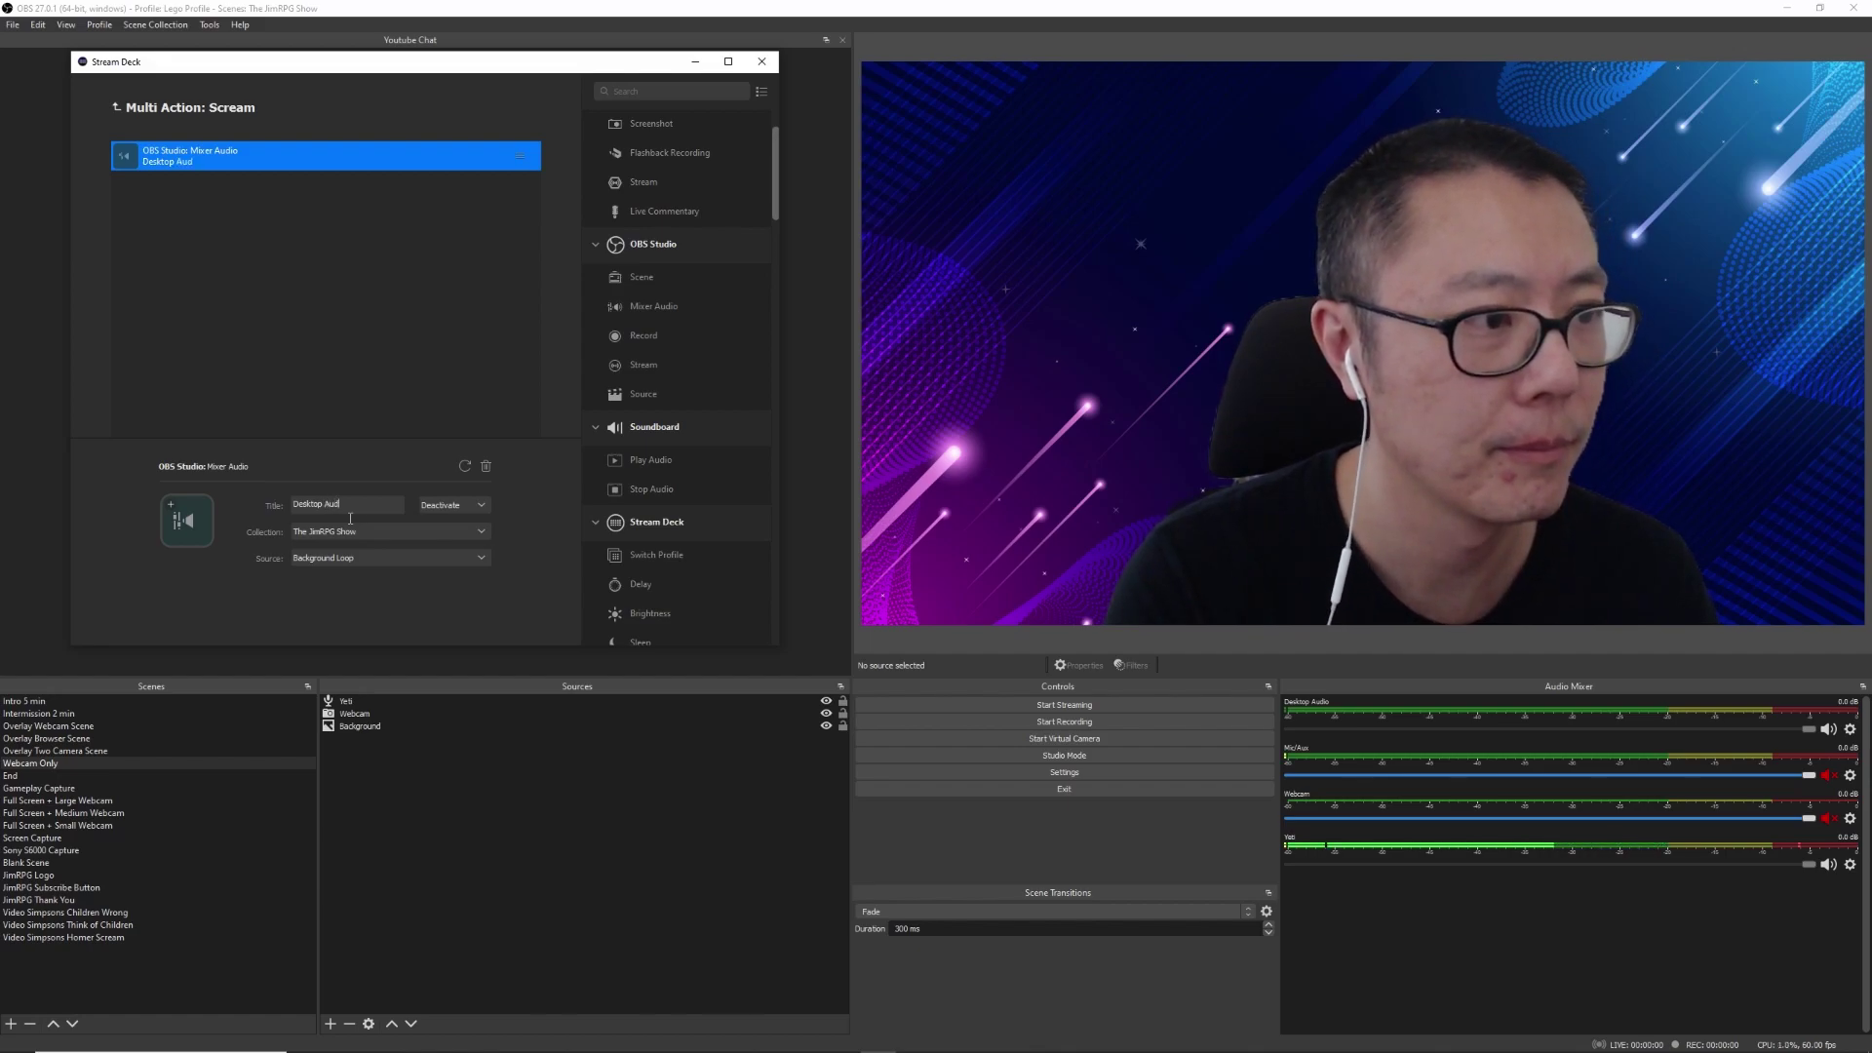
click(353, 558)
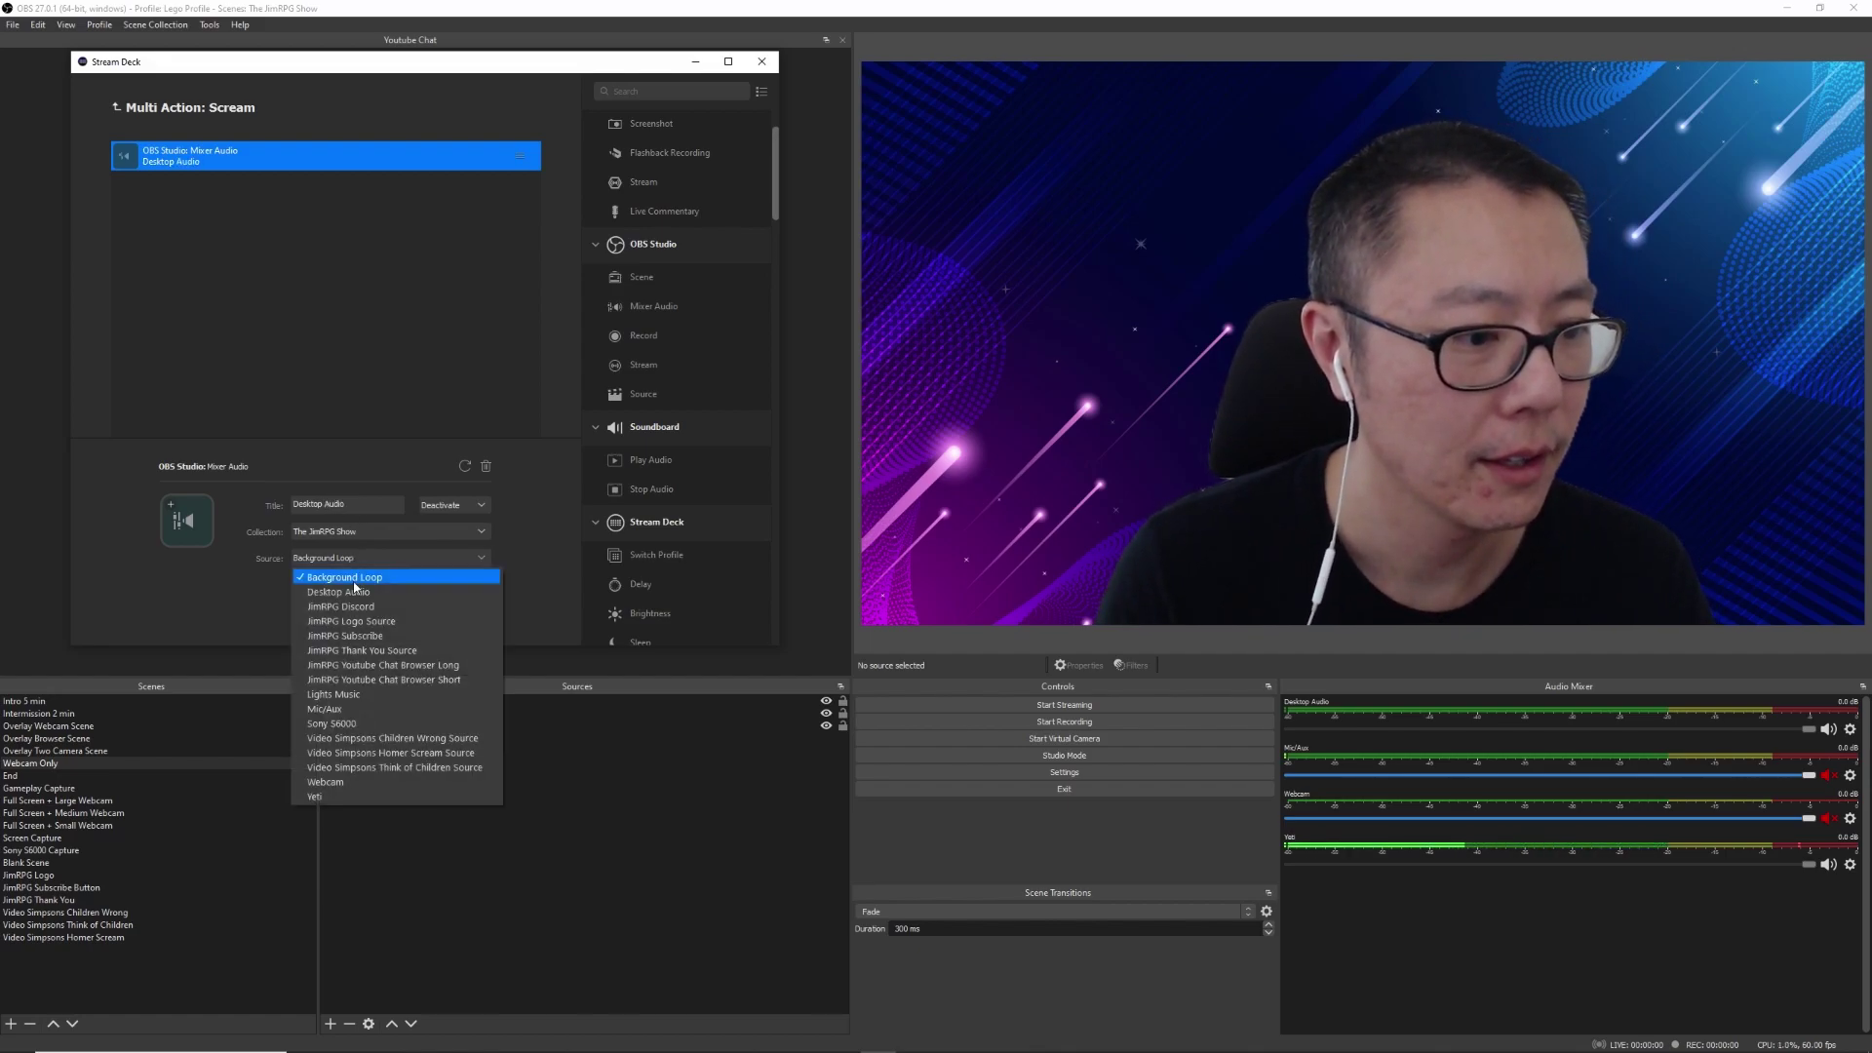
click(356, 595)
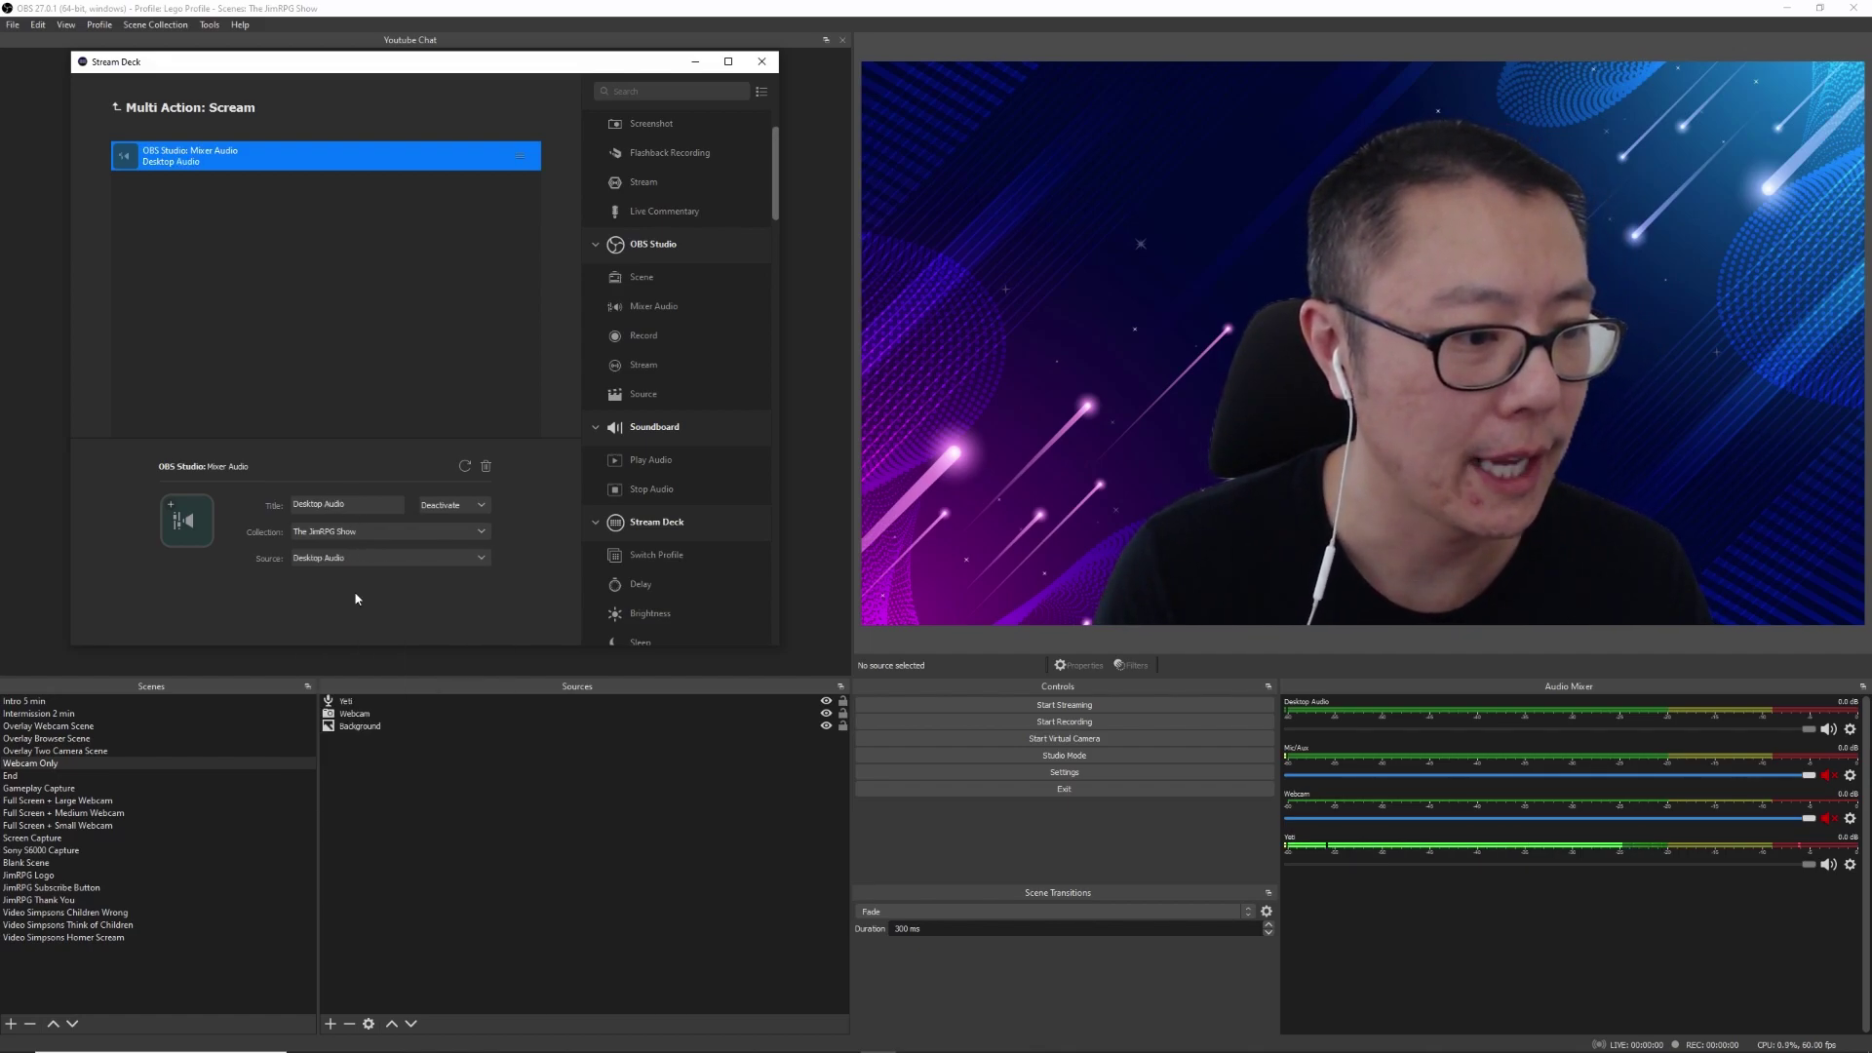
click(377, 372)
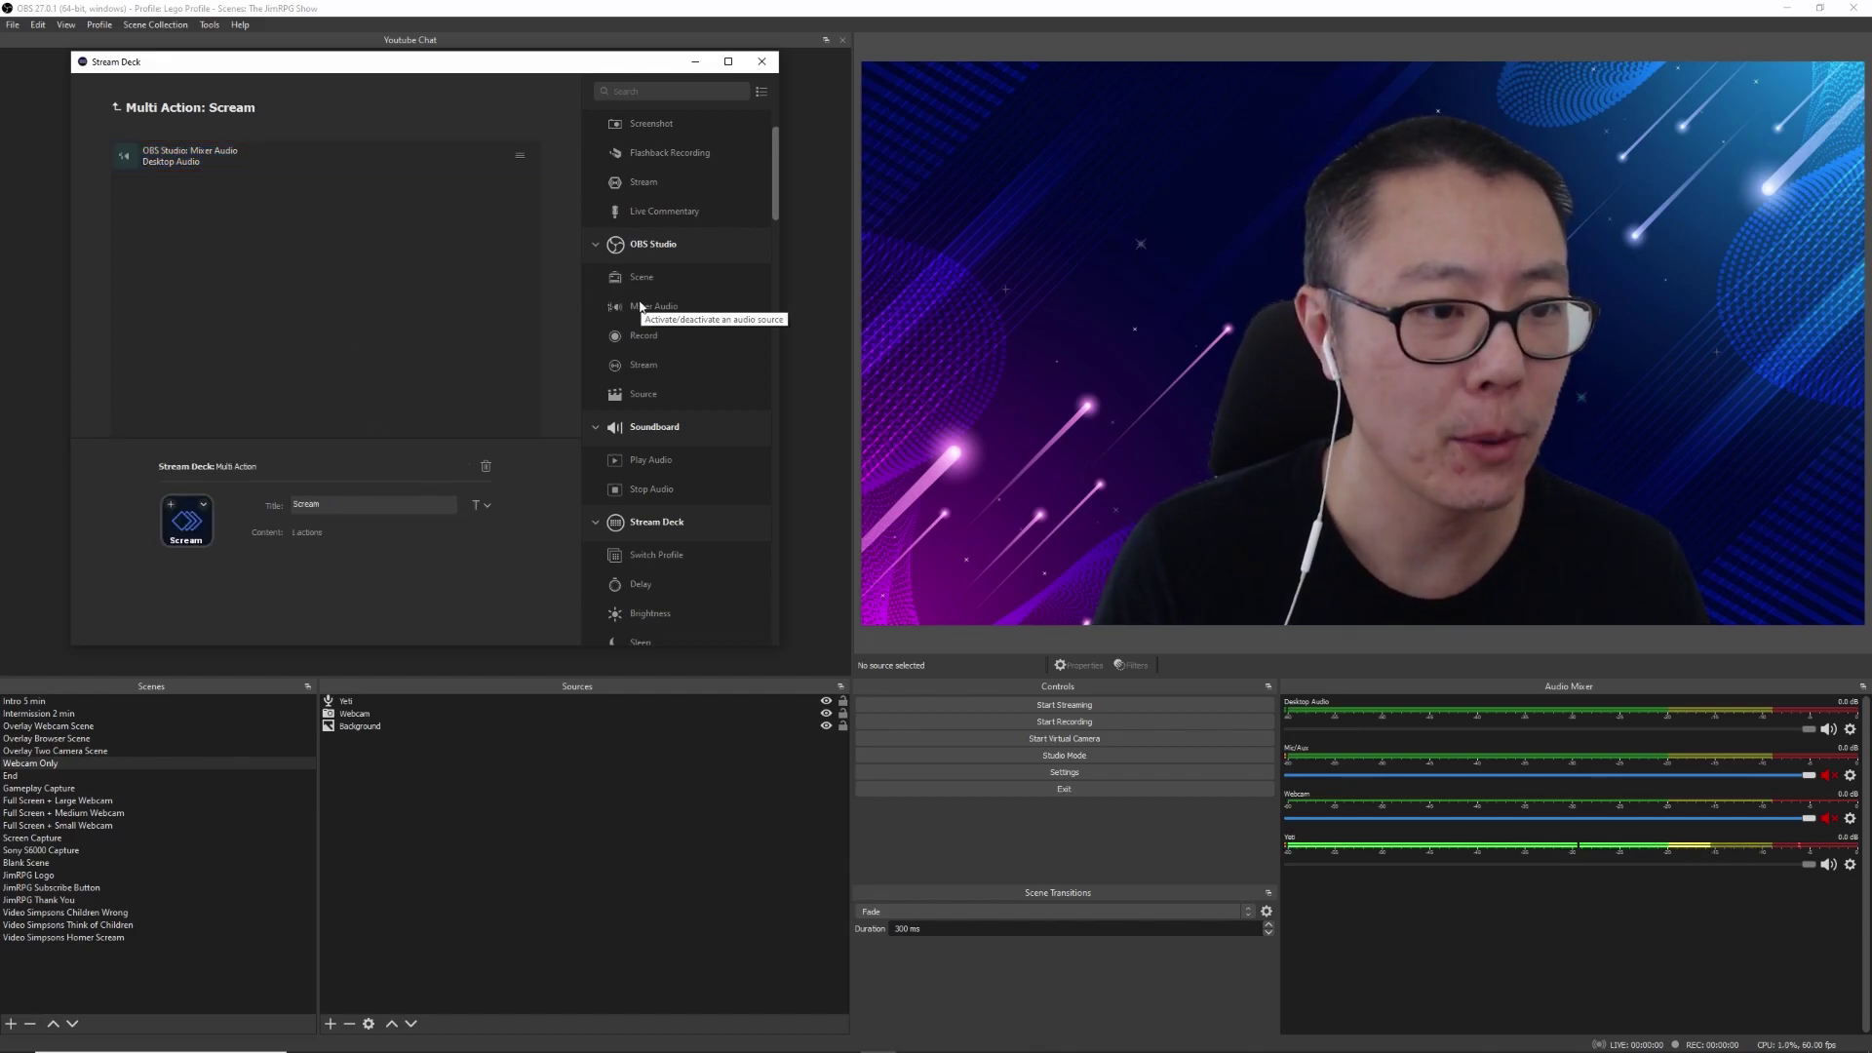
Step: Add an OBS Scene step switching to Video Simpsons Homer Scream, titled Homer Scream
drag(642, 277, 220, 232)
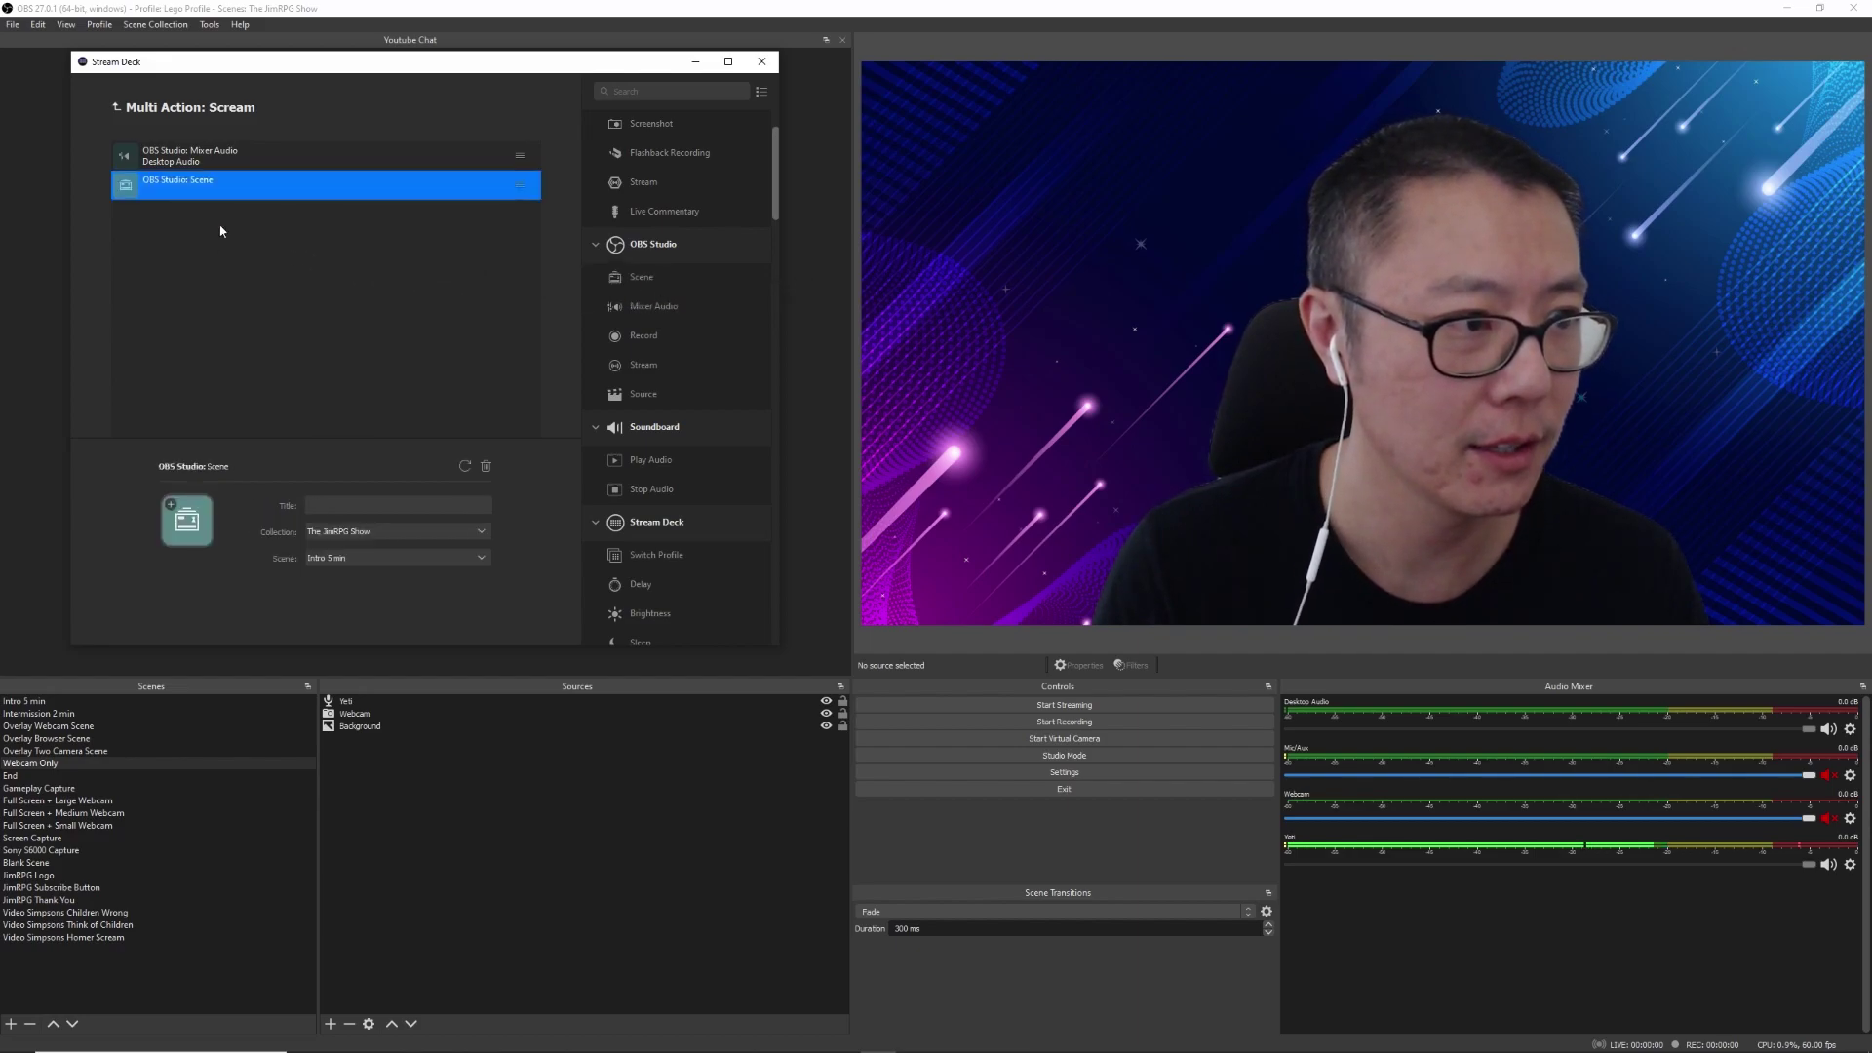
click(372, 557)
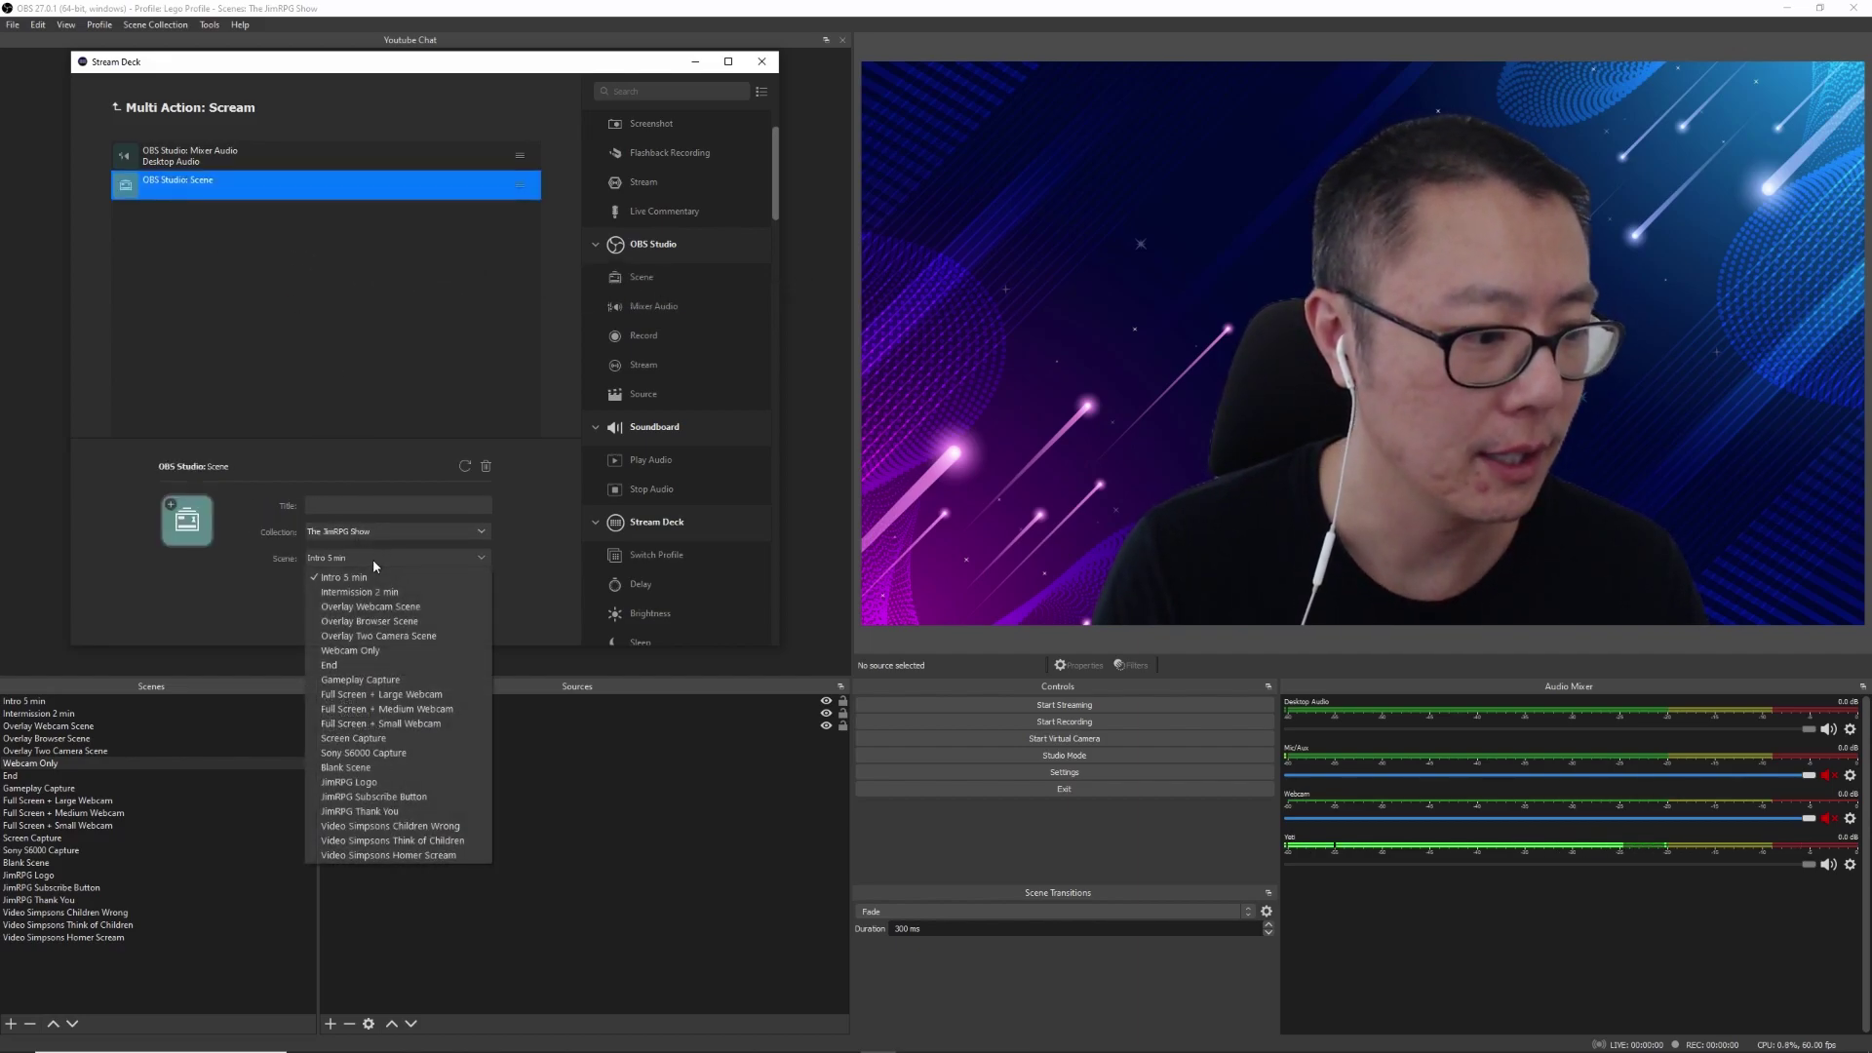
click(408, 856)
click(382, 505)
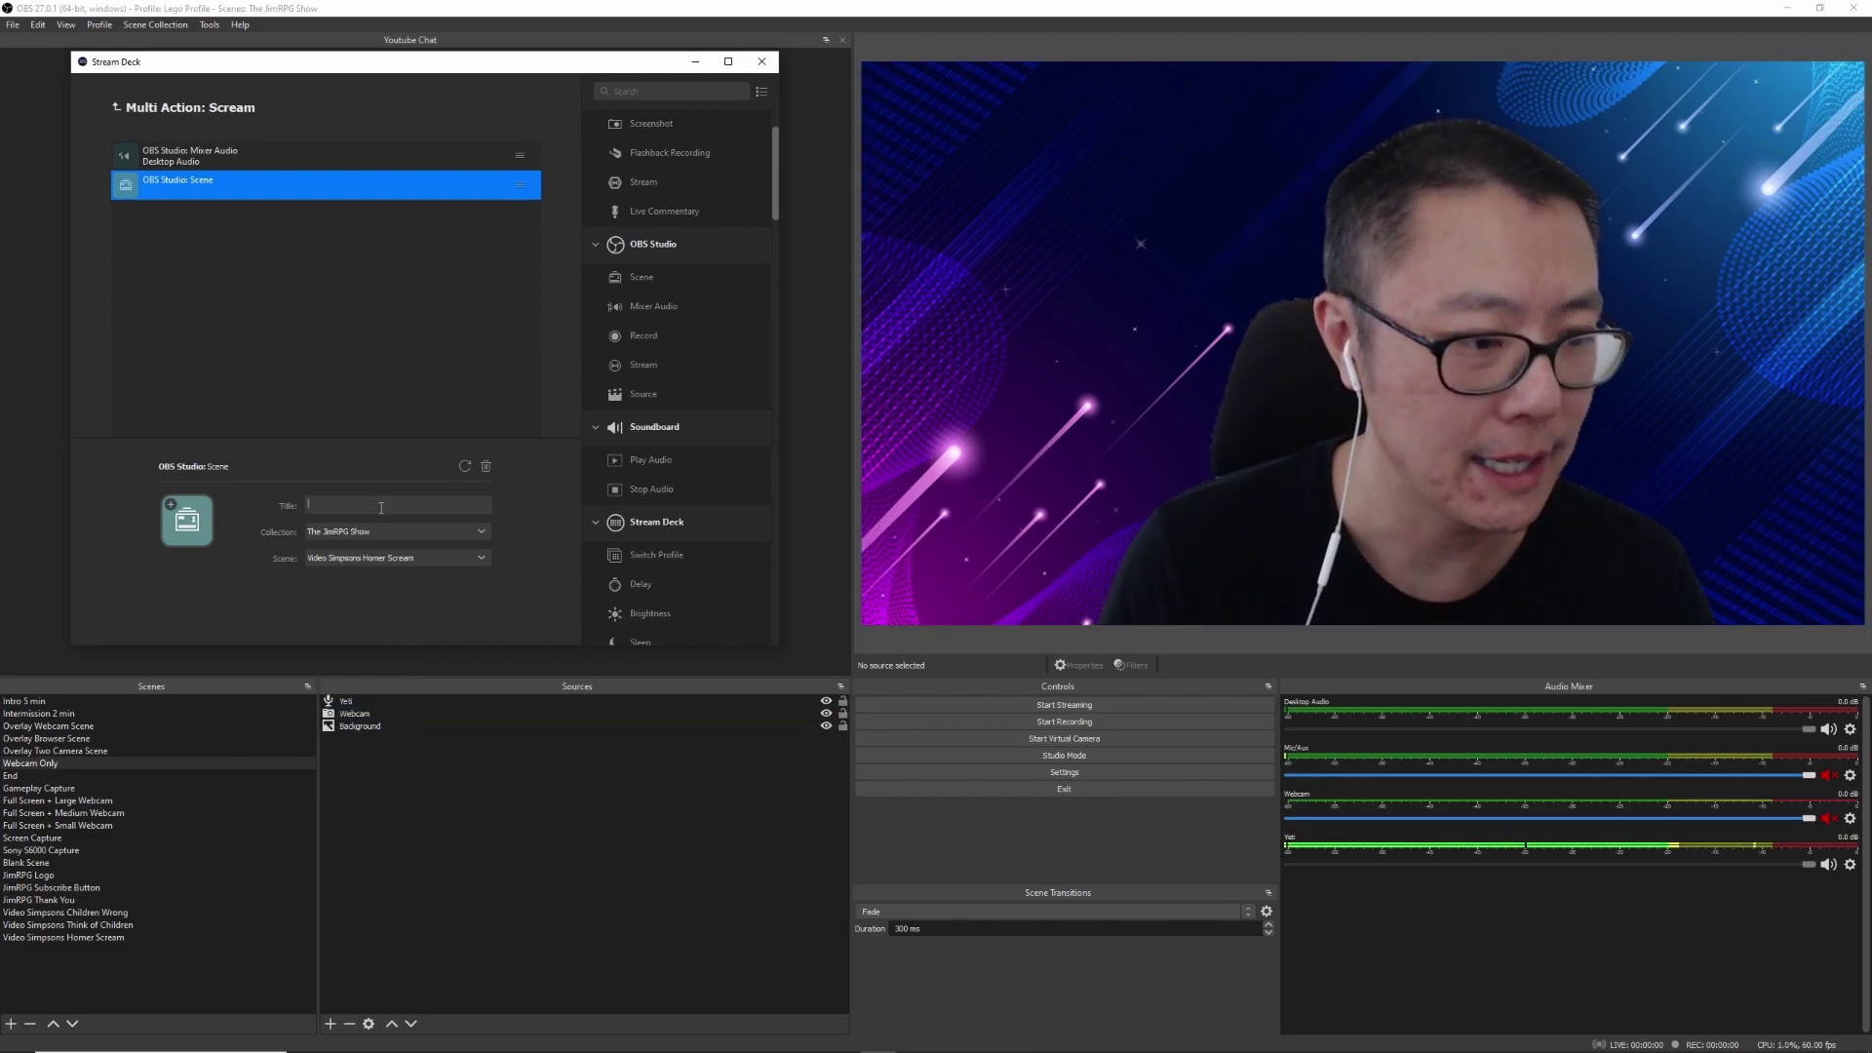
text(Homer Scream)
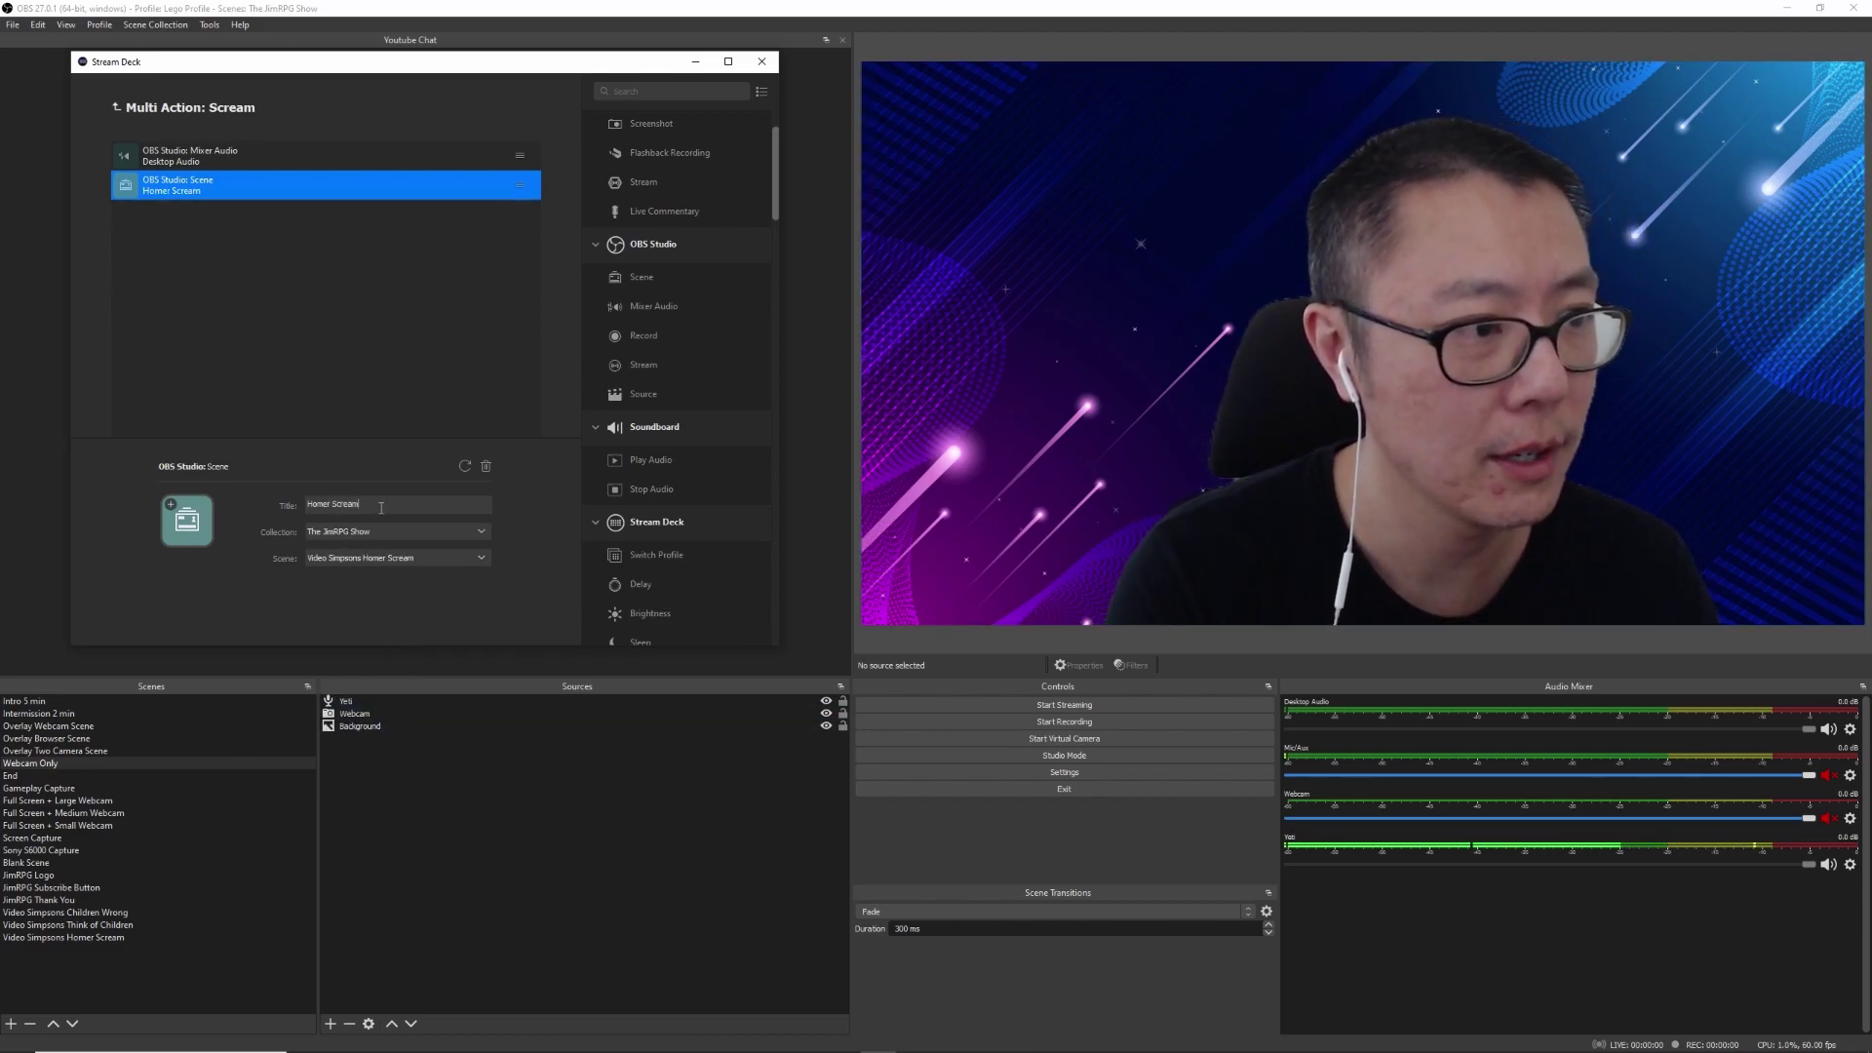
click(432, 331)
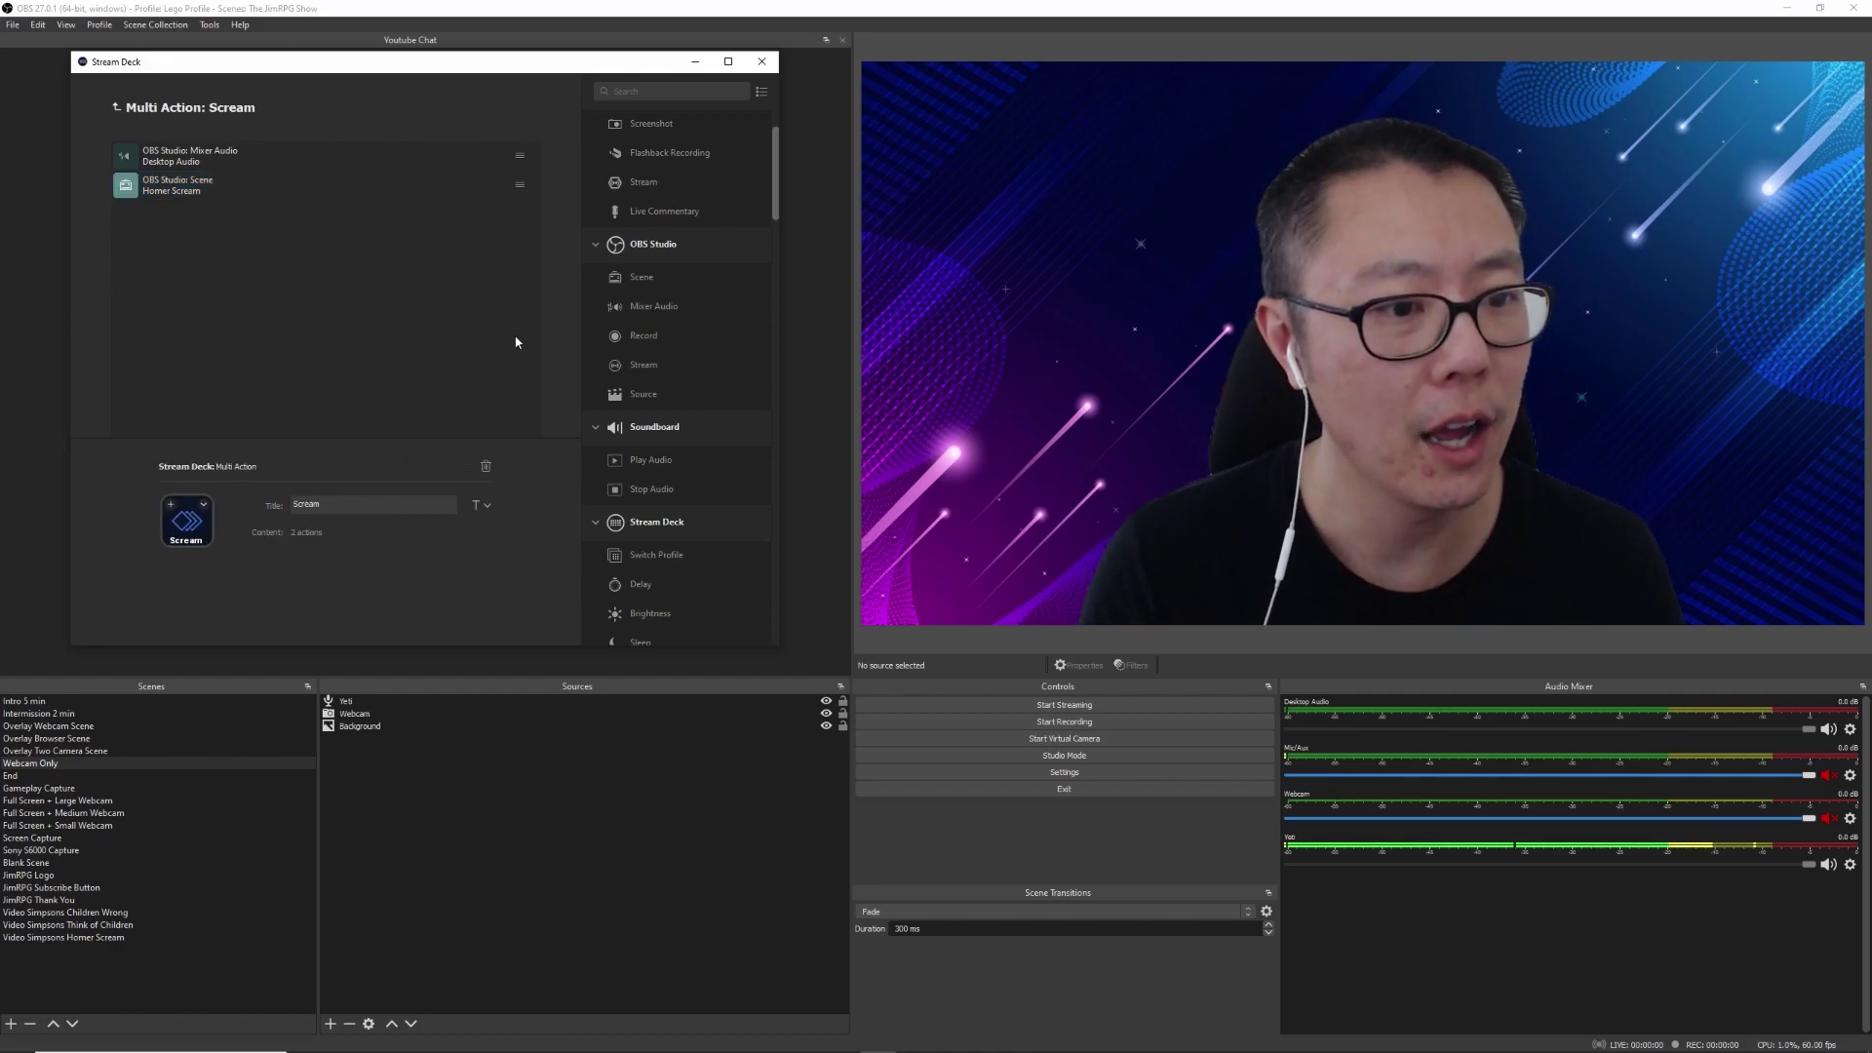
Step: Add an OBS Source step for Video Simpsons Homer Scream Source in that scene, titled Homer Scream
drag(641, 398, 210, 243)
click(358, 556)
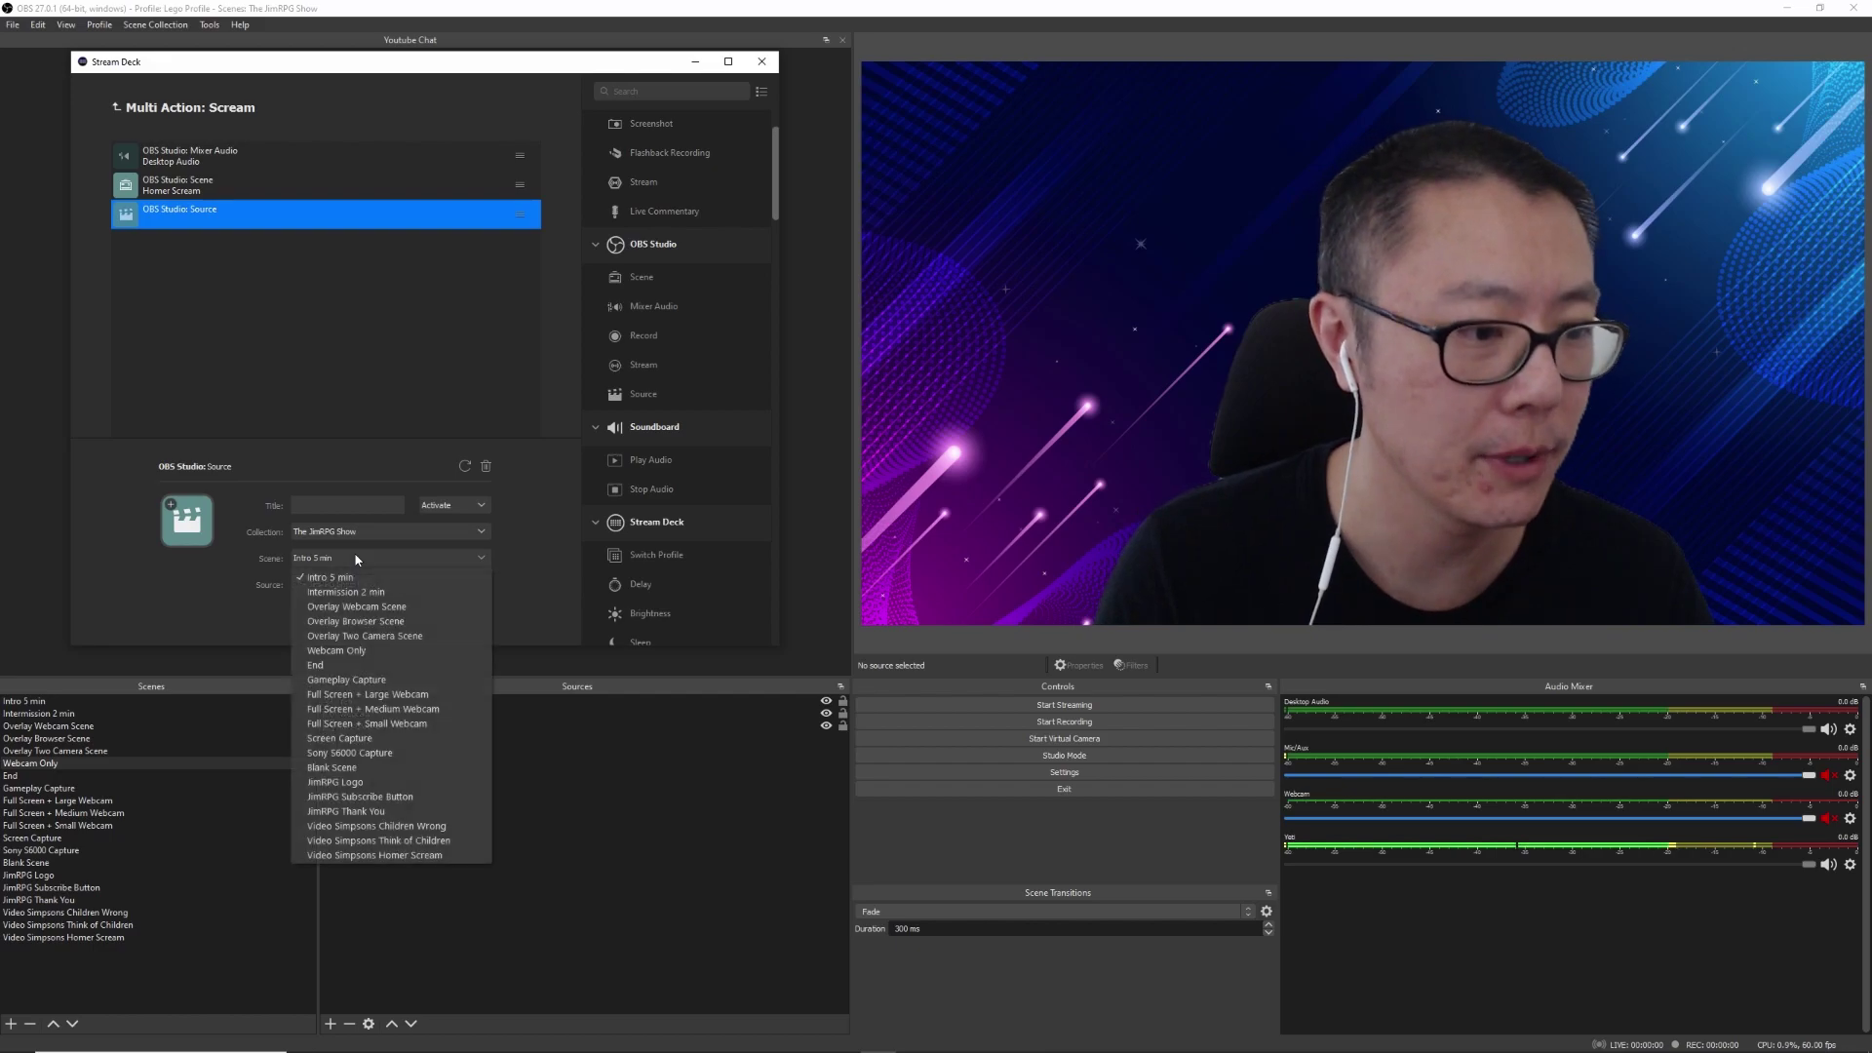
click(381, 855)
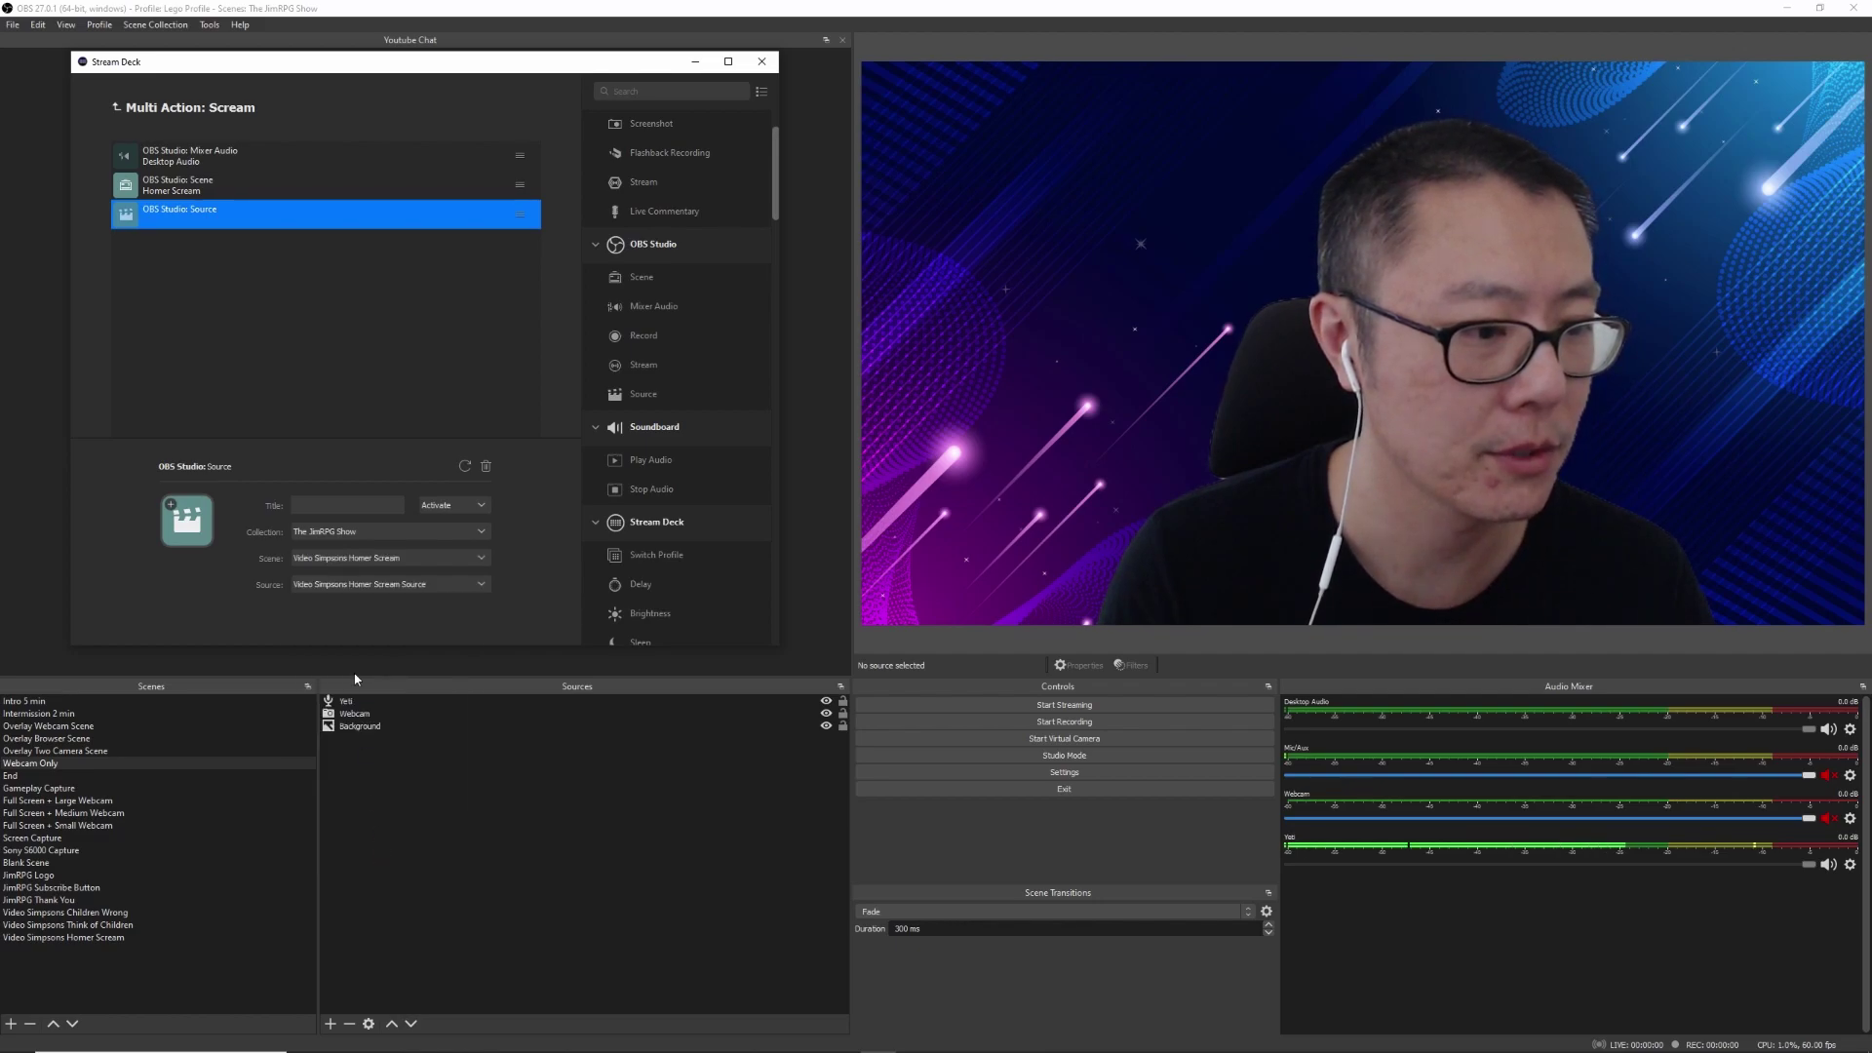
click(335, 585)
click(334, 590)
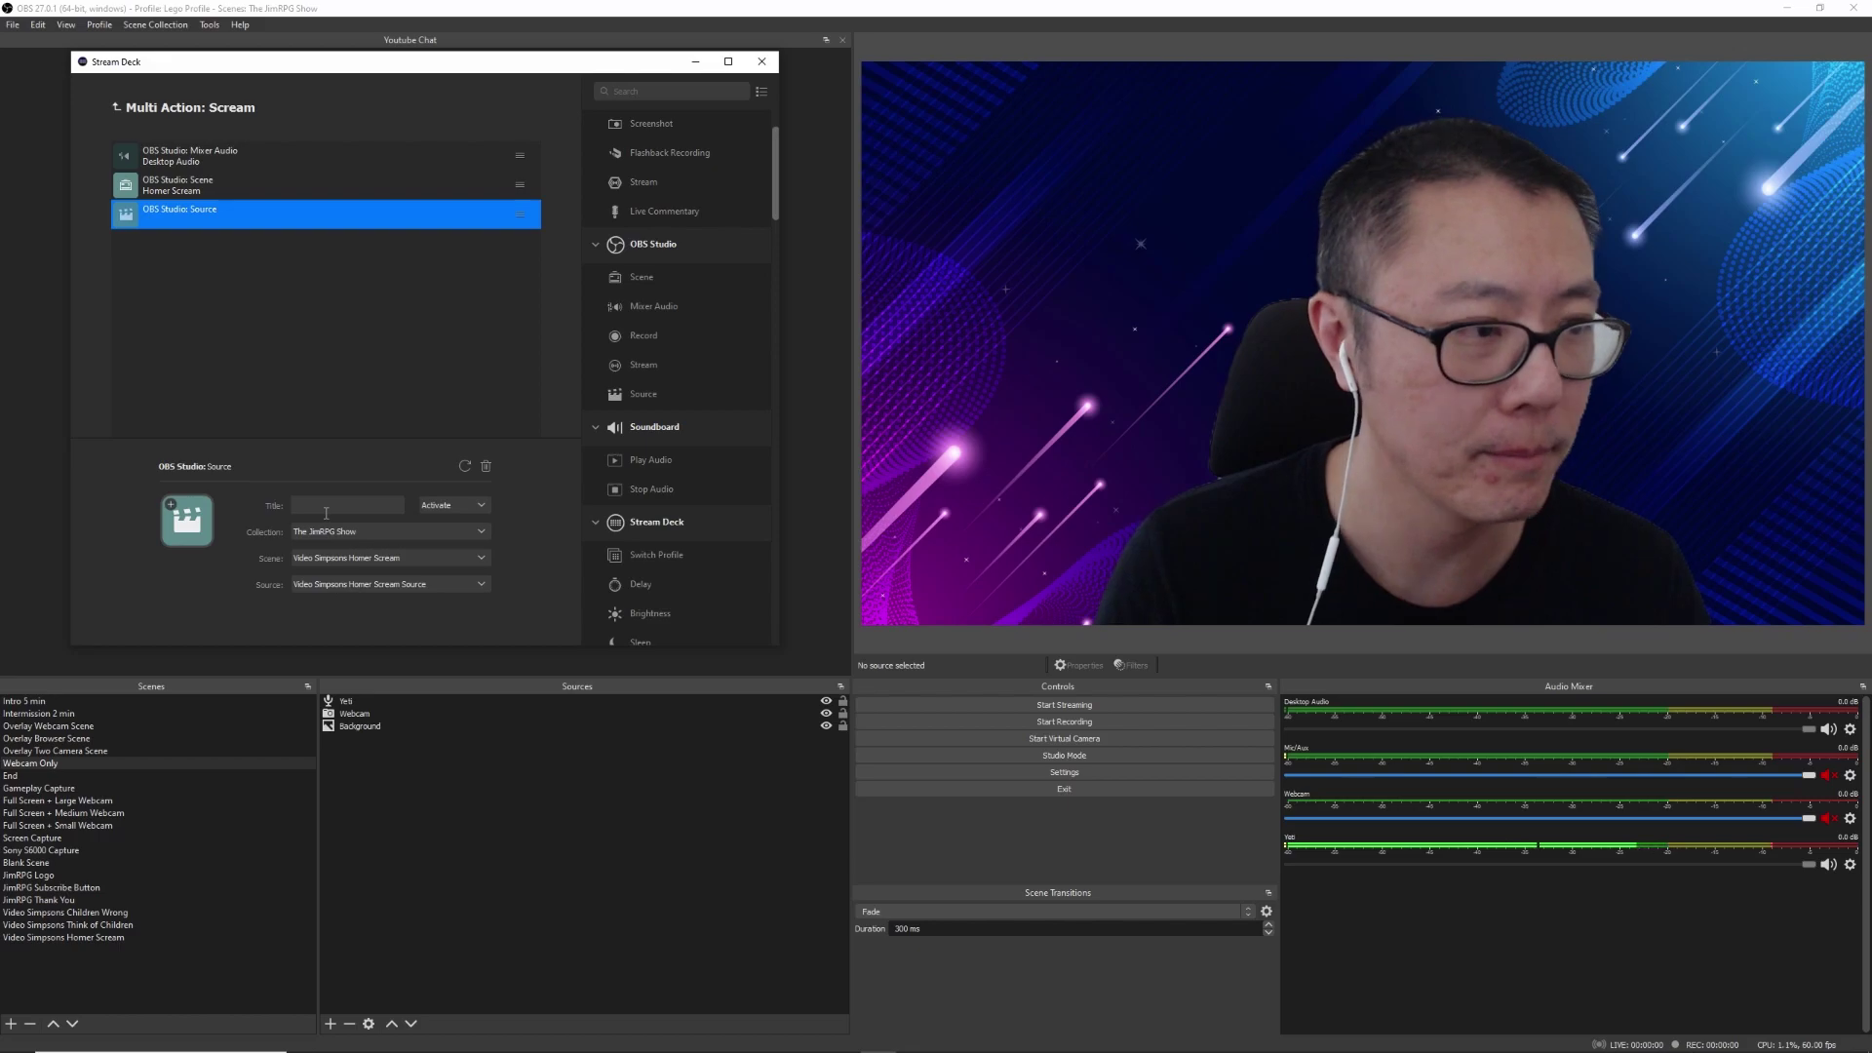
click(326, 513)
text(H)
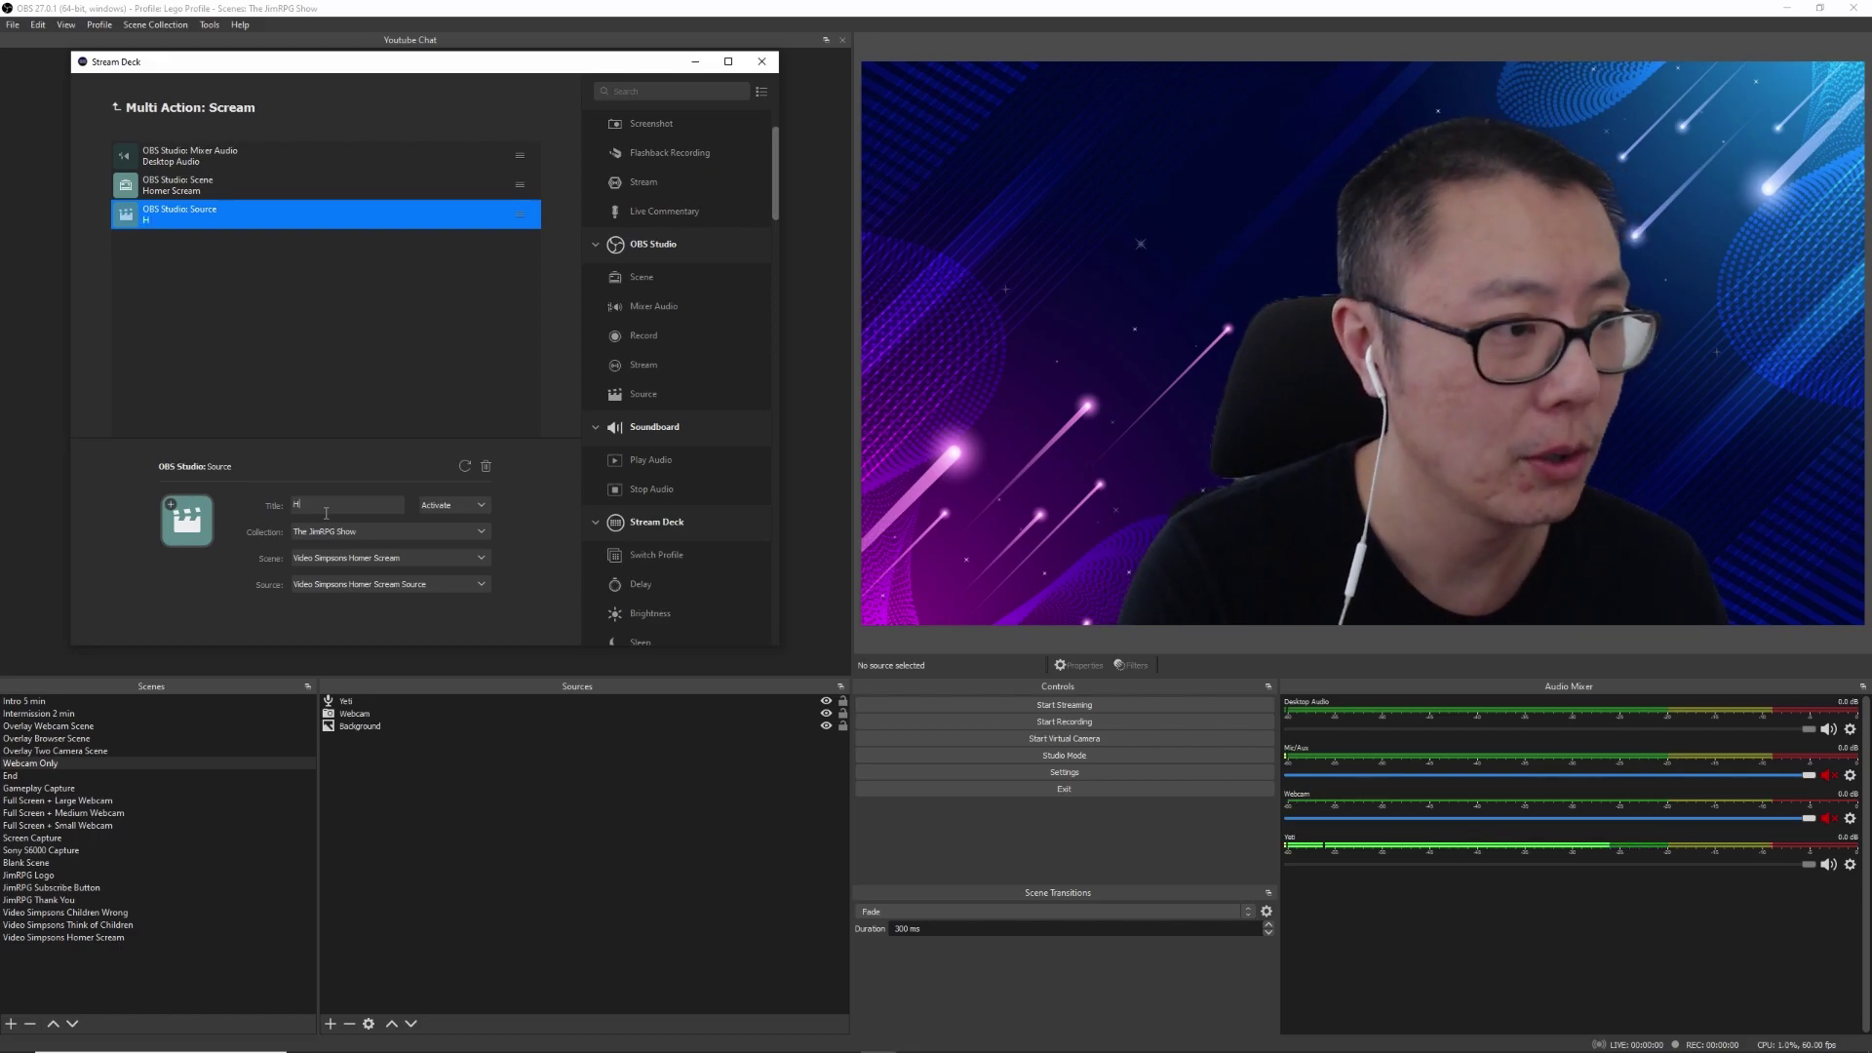
text(omer Scream)
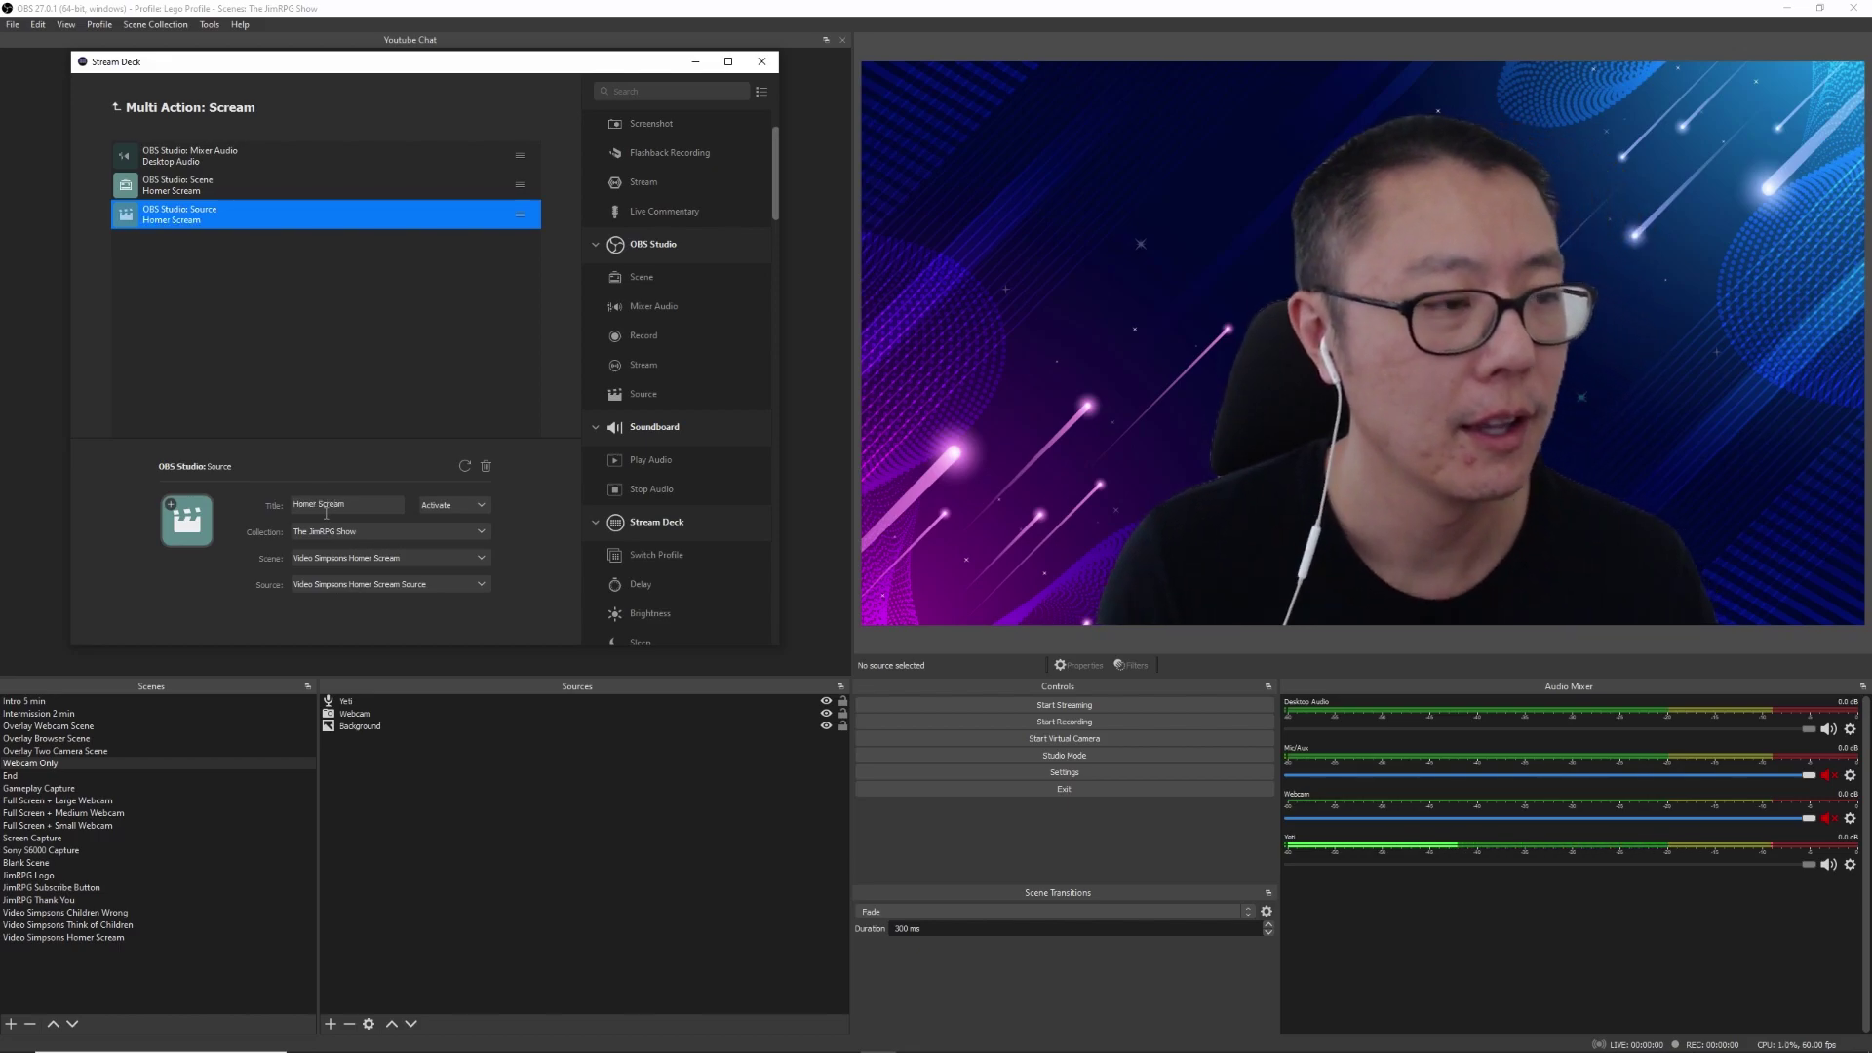
click(287, 298)
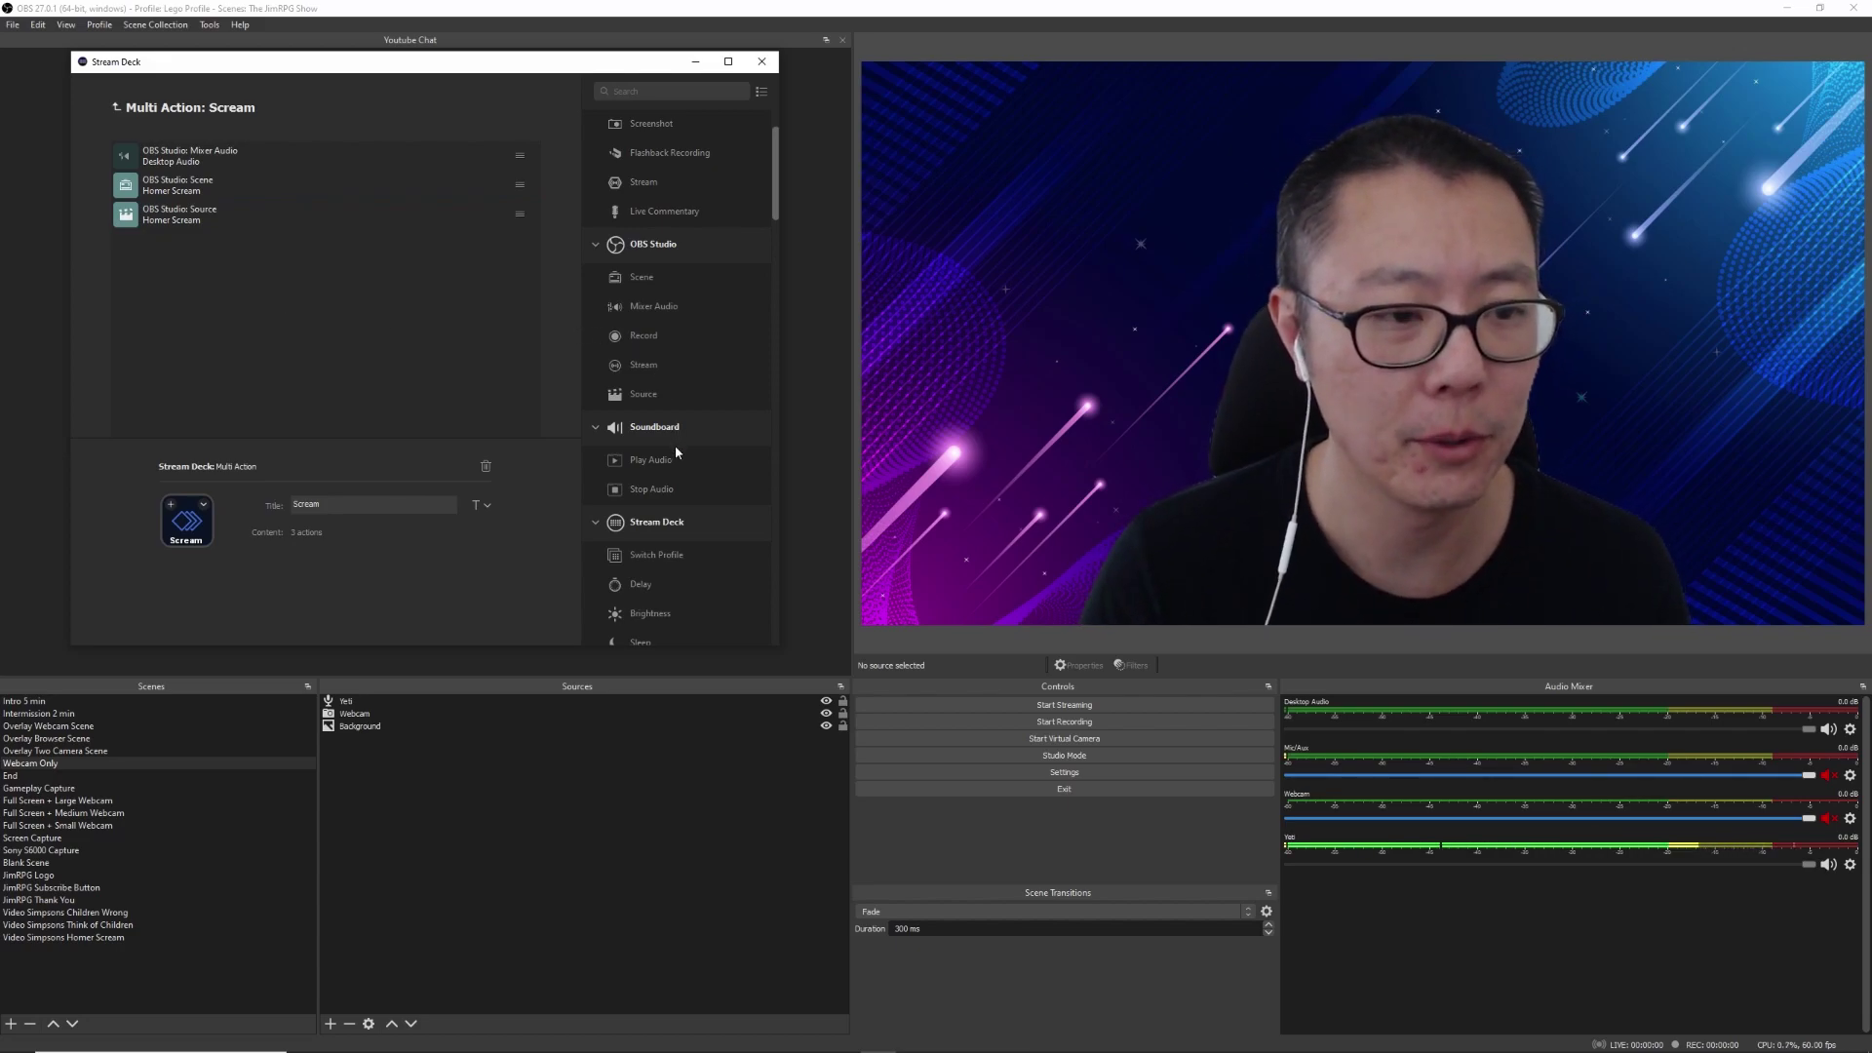
Step: Add a Delay step set to 3000 ms and title it Delay
scroll(675, 445, down, 3)
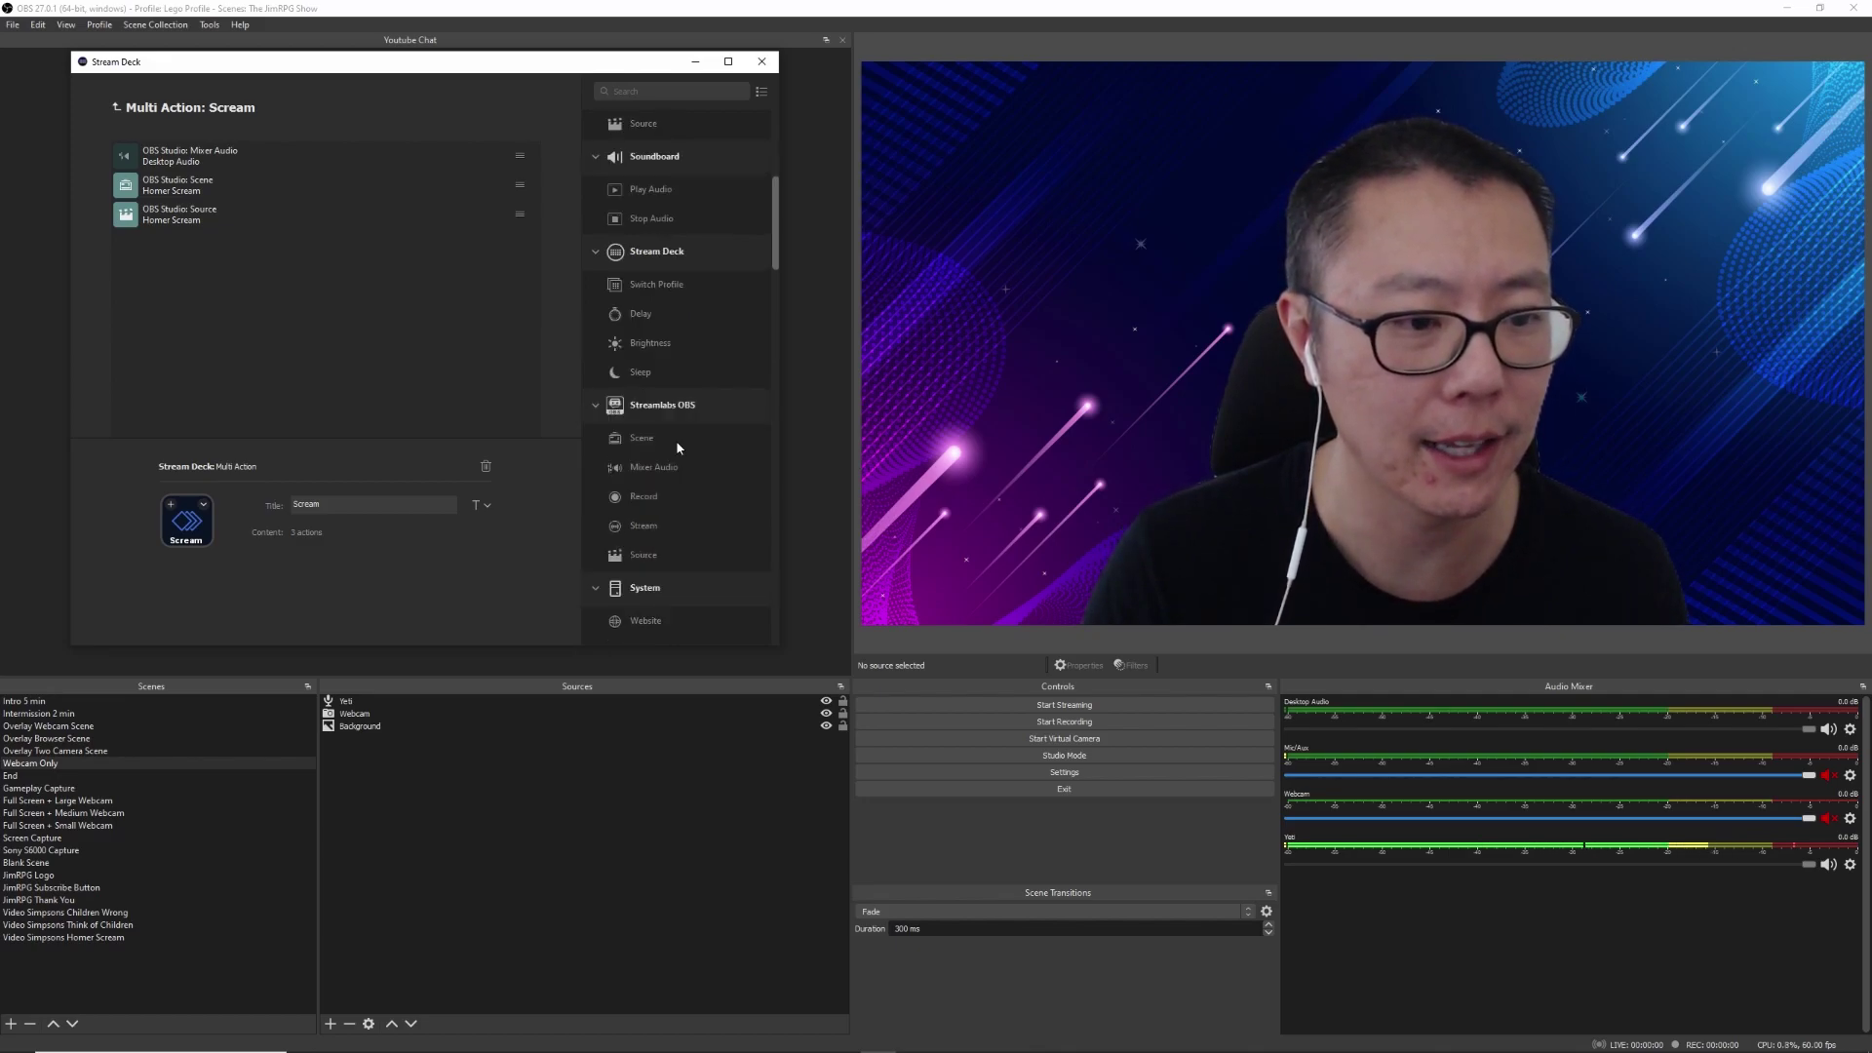
drag(640, 401, 302, 322)
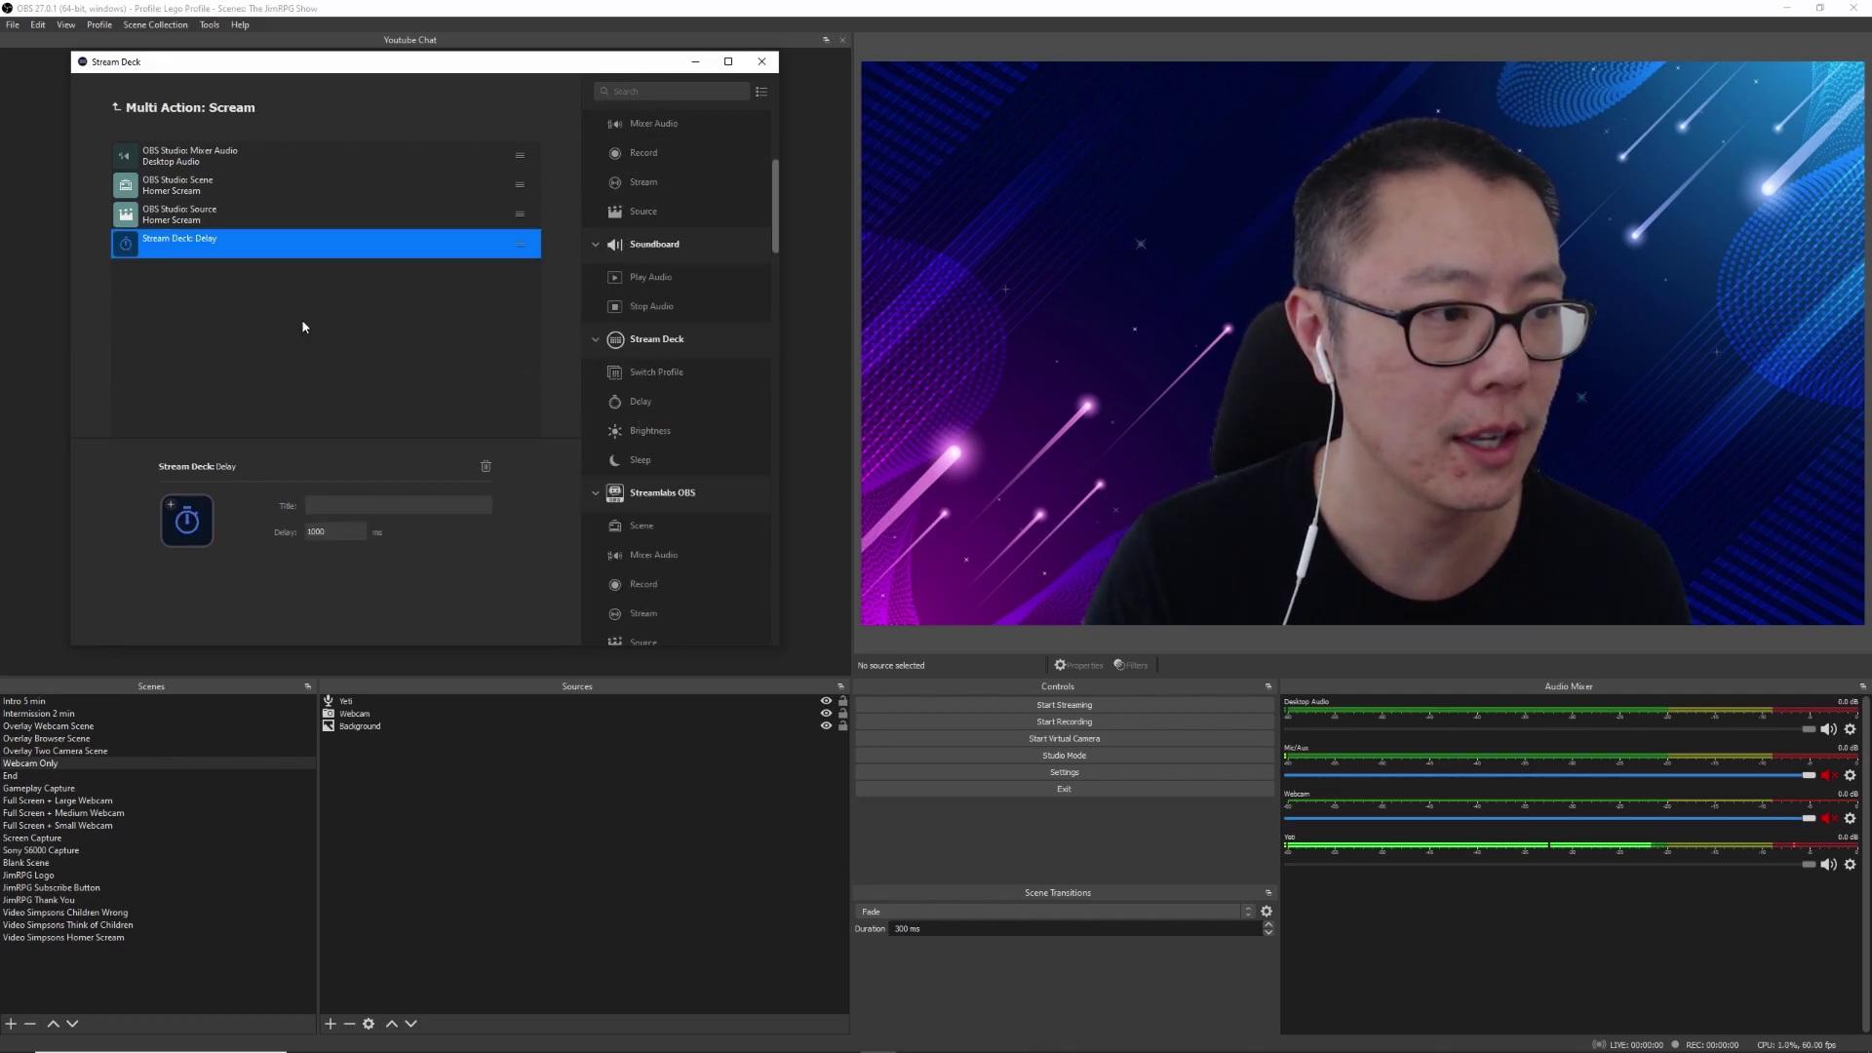
double_click(317, 531)
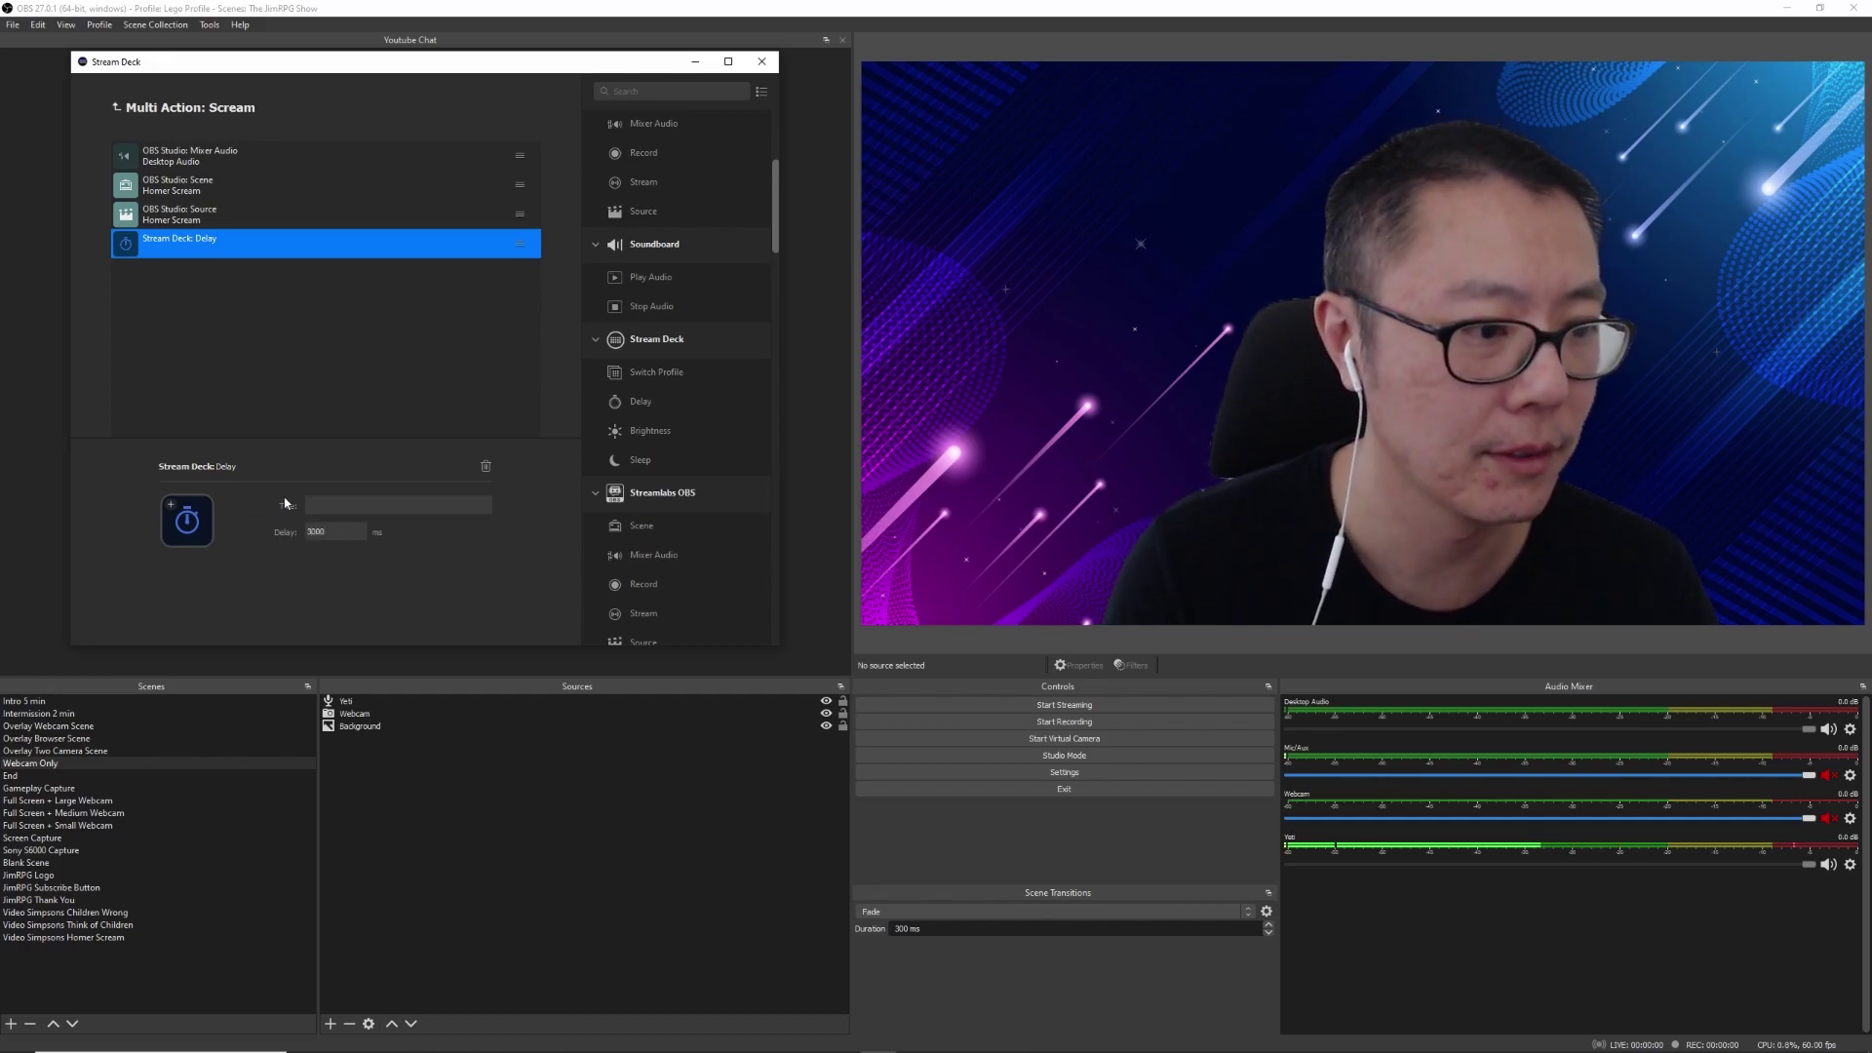
click(383, 507)
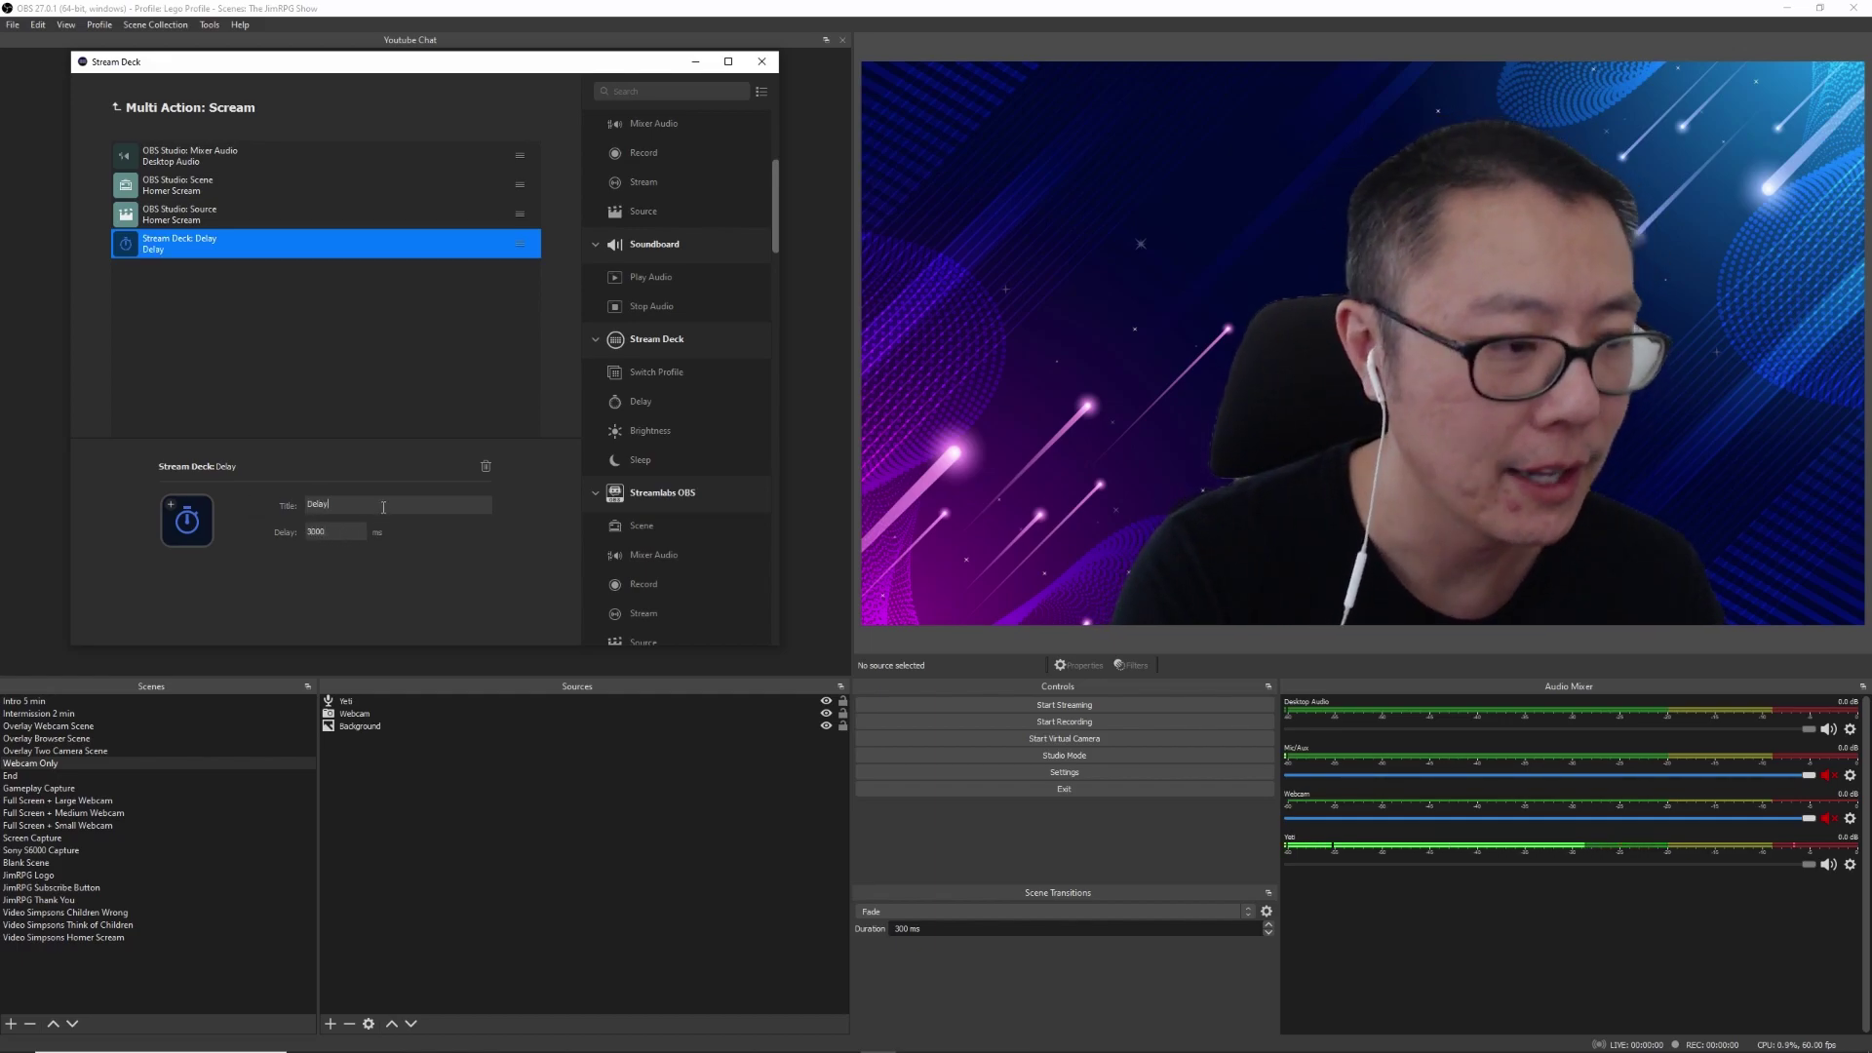
click(218, 310)
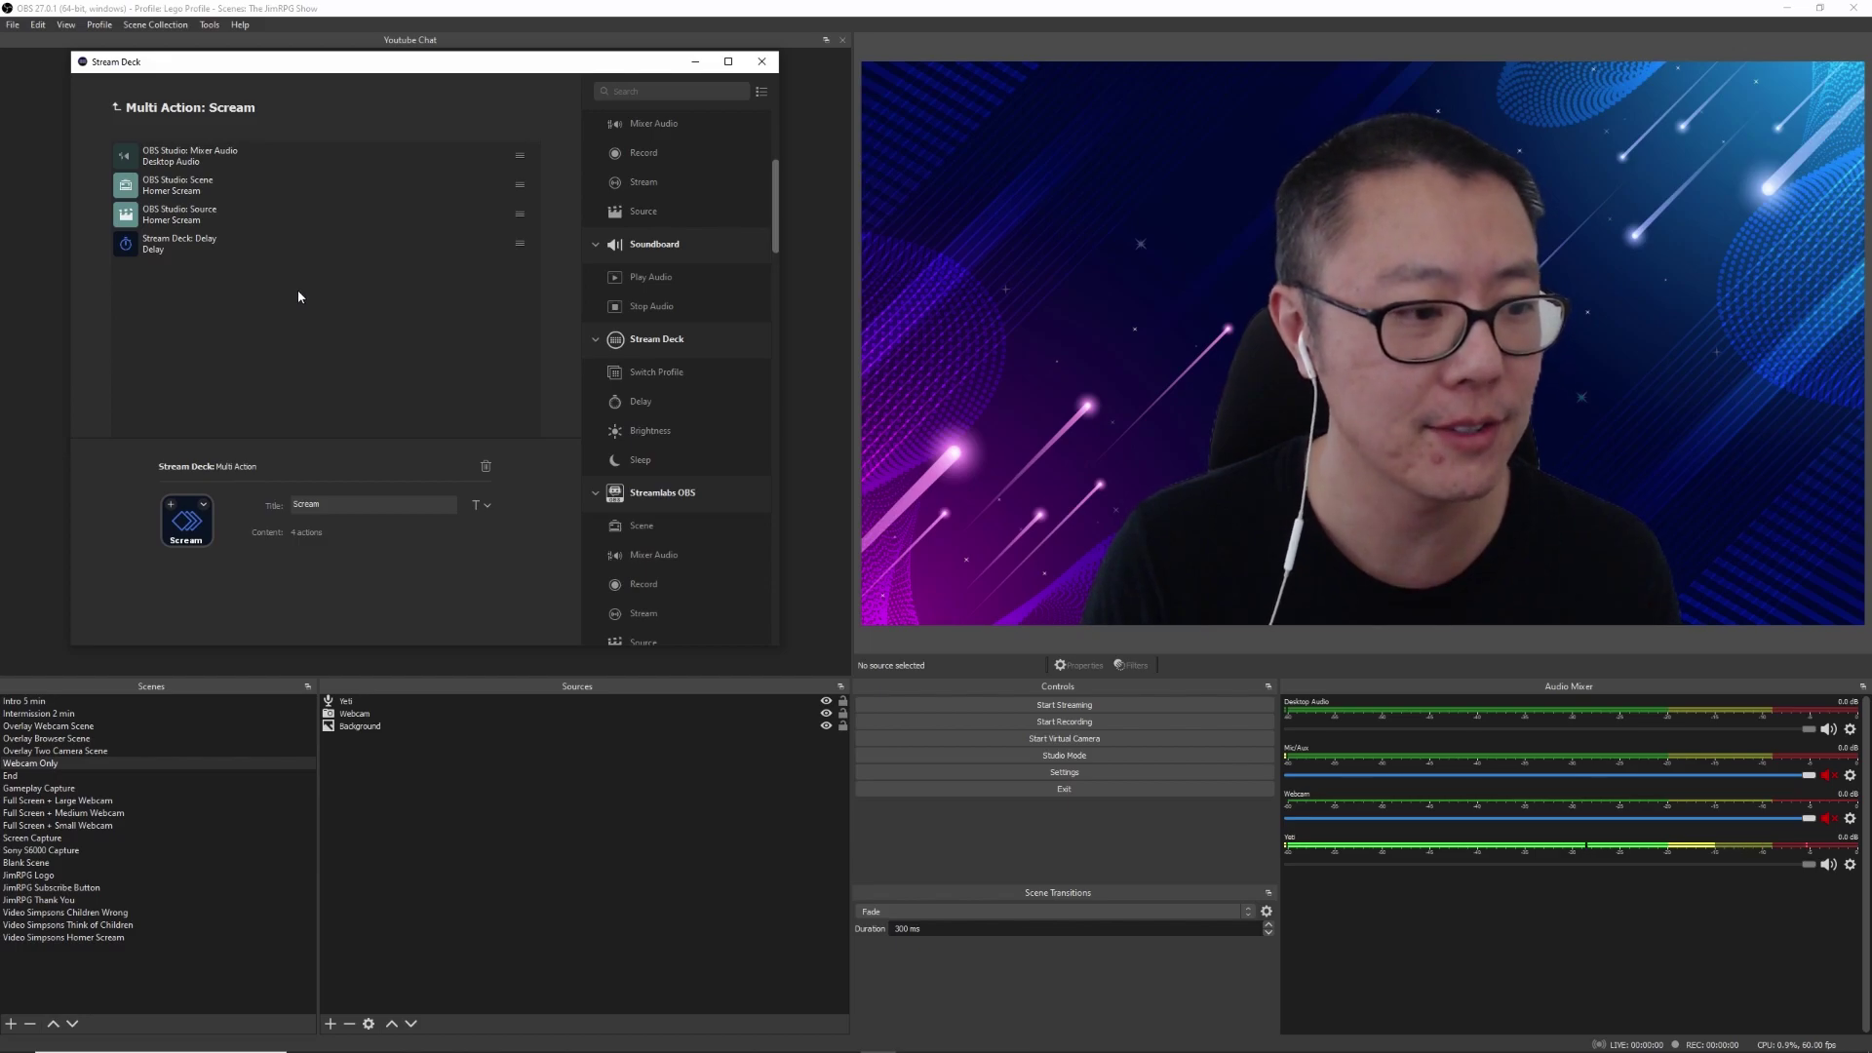
Step: Add a Source step after Delay that deactivates the Video Simpsons Homer Scream Source, titled Homer Scream
click(216, 243)
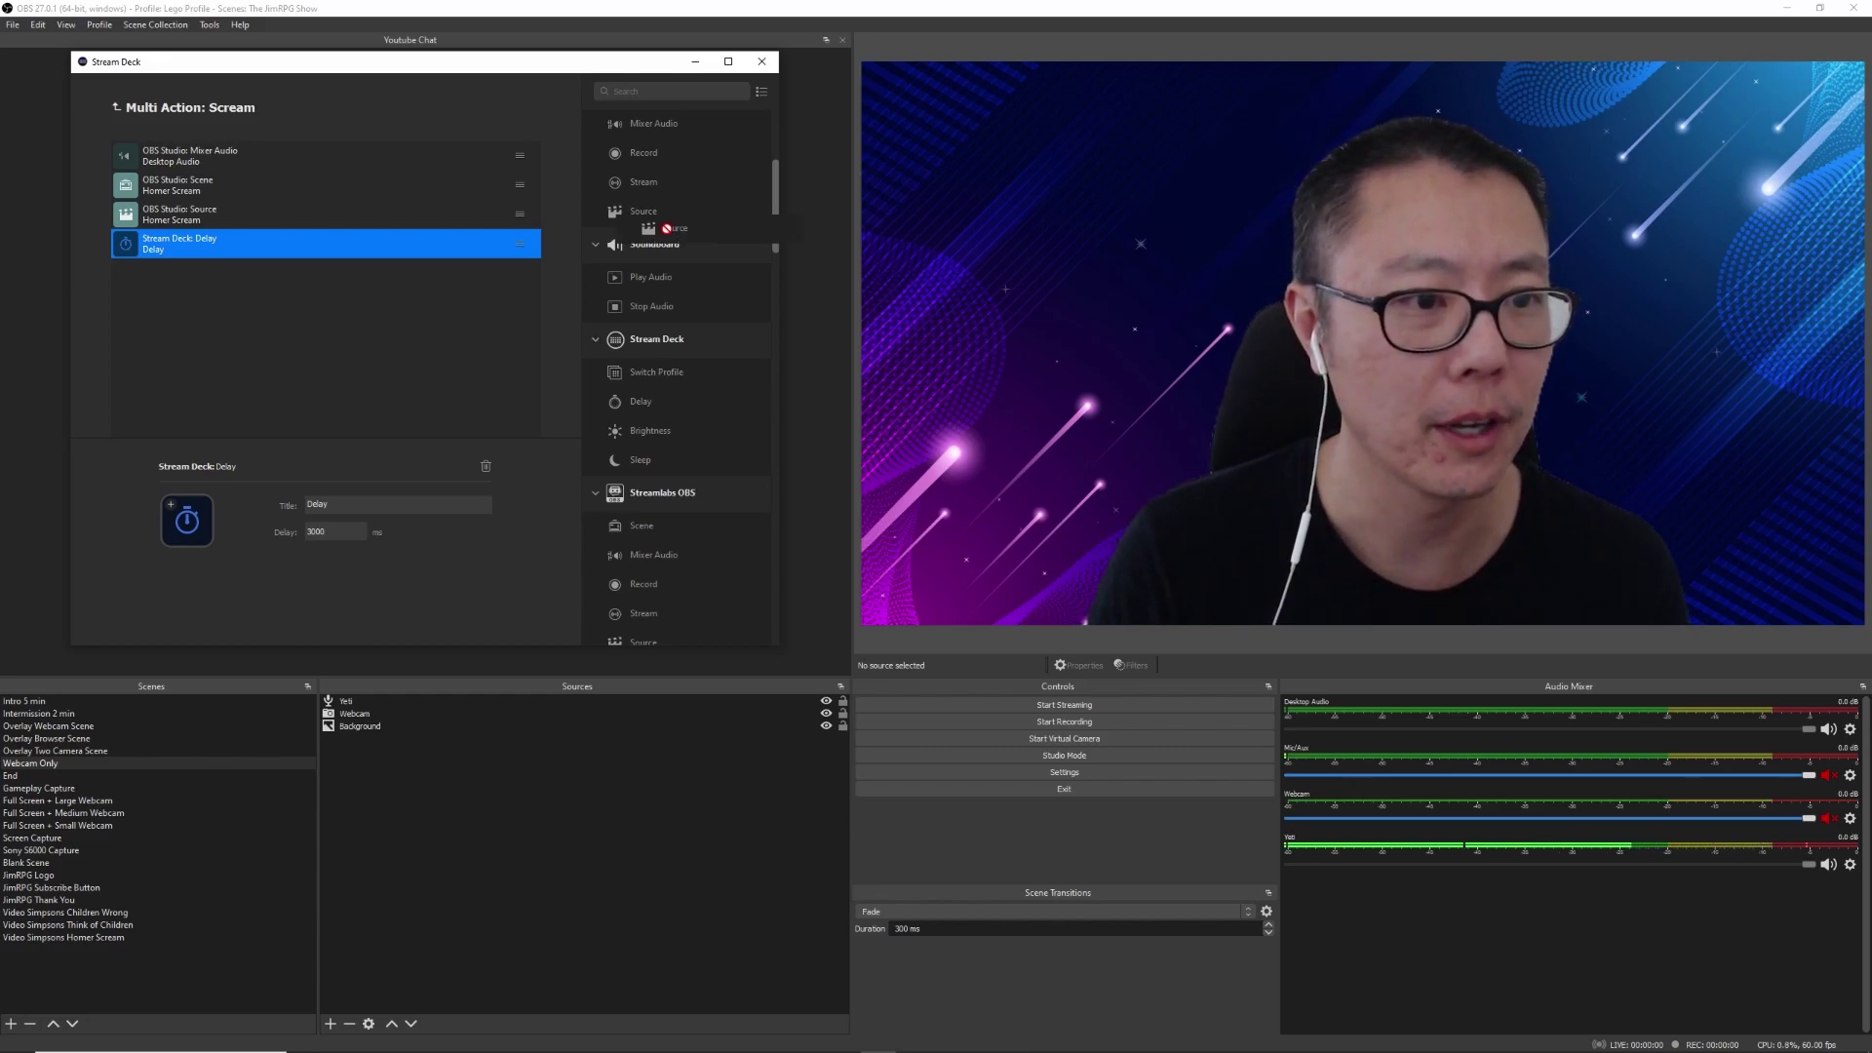
drag(628, 207, 331, 322)
click(481, 506)
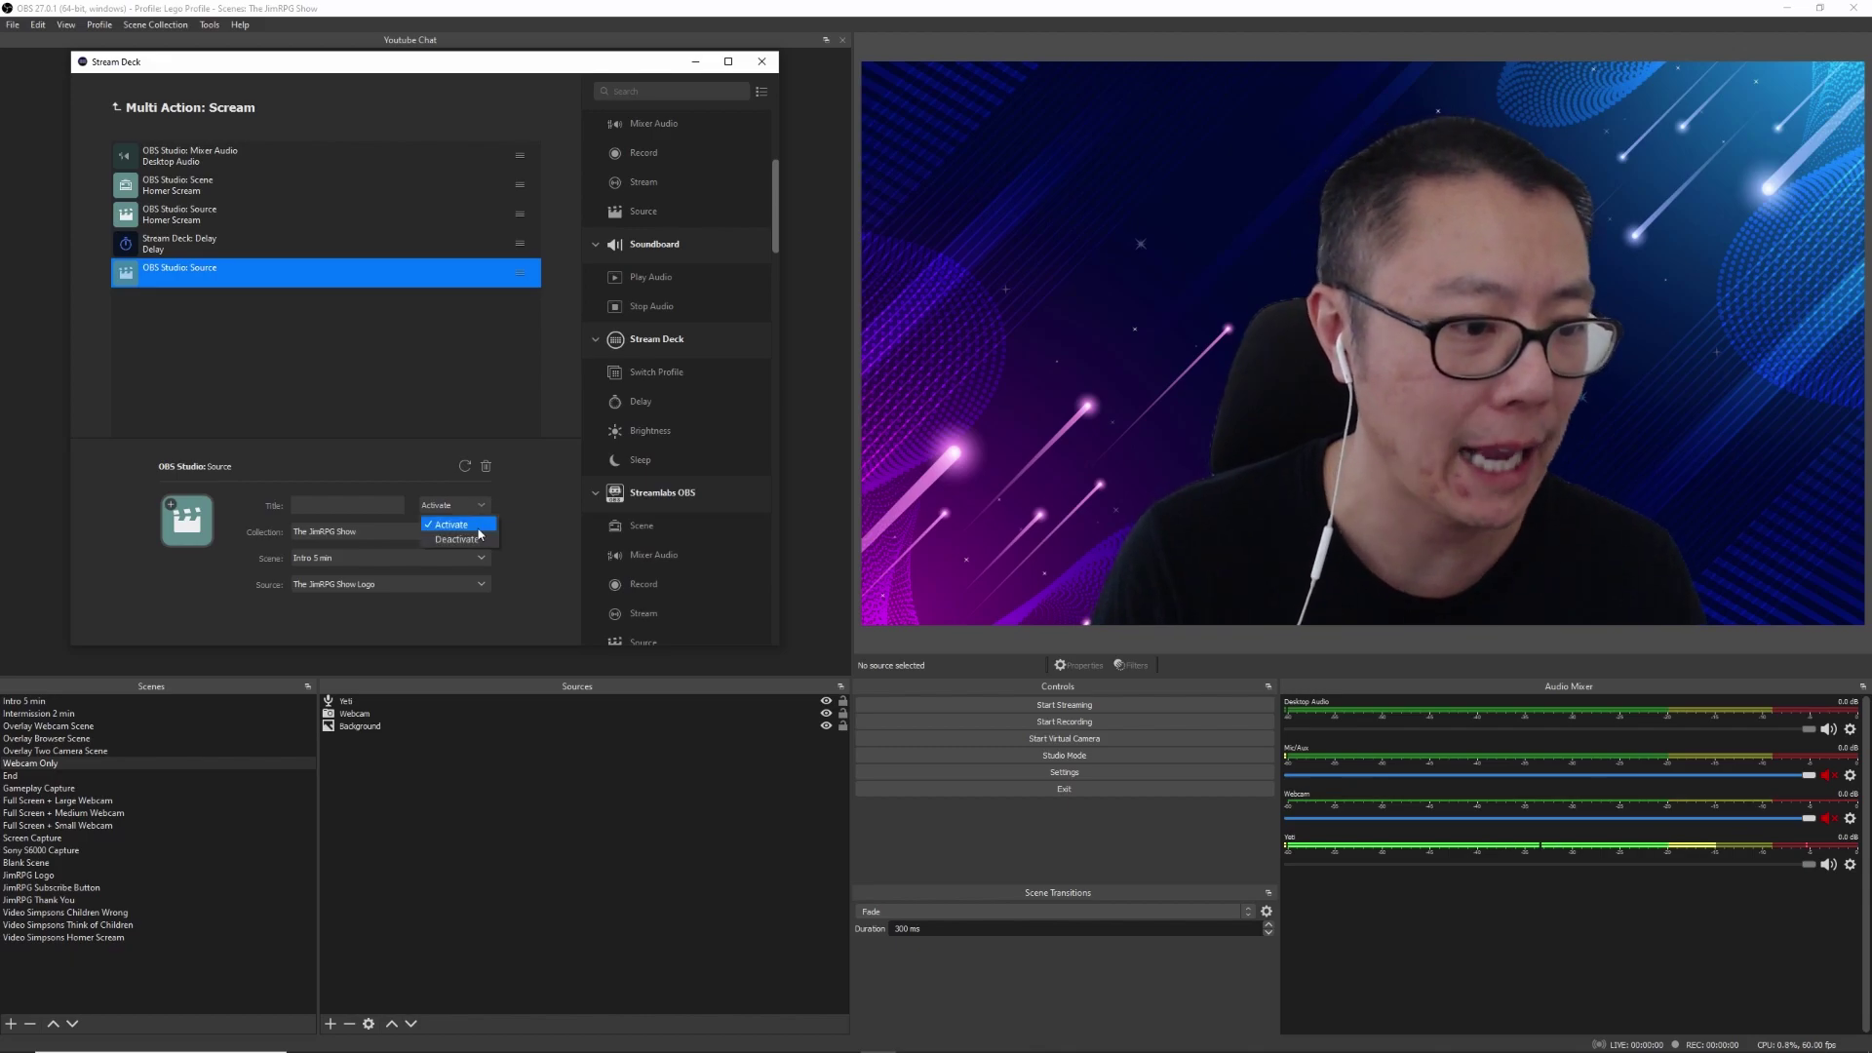
click(444, 531)
click(395, 562)
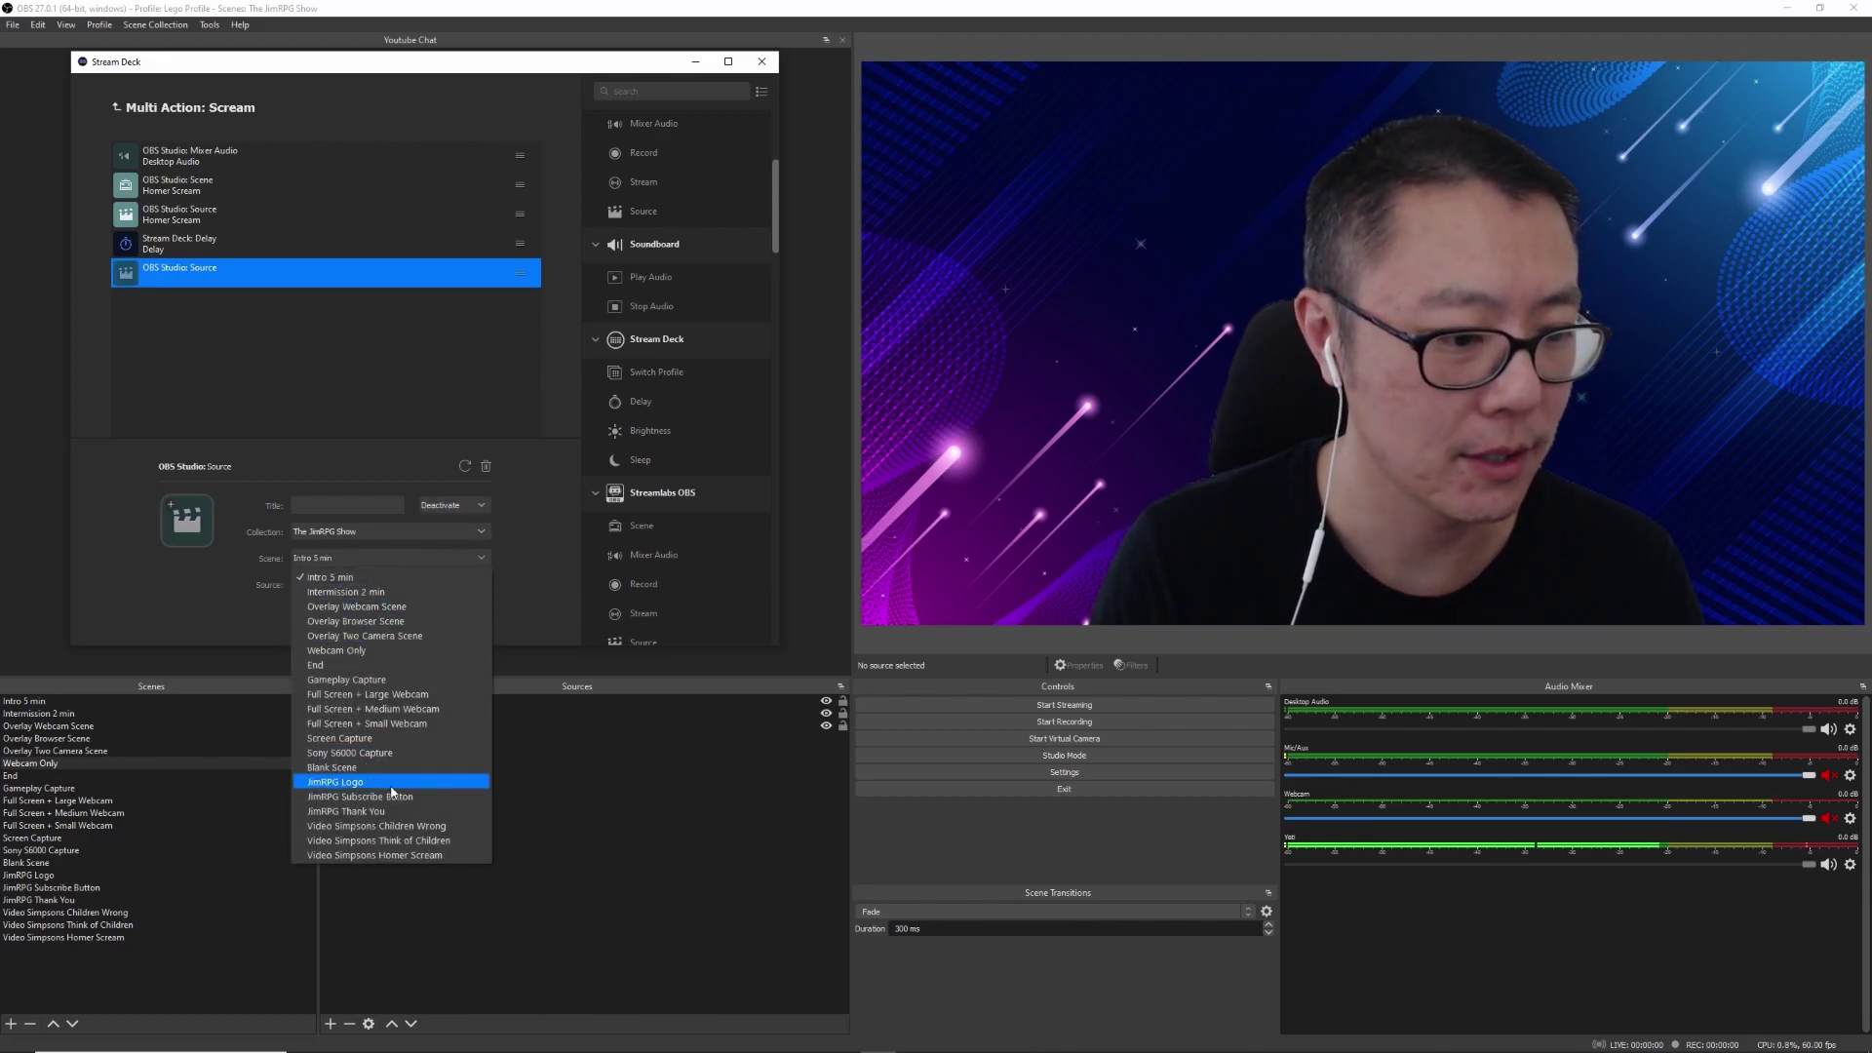
click(405, 855)
click(339, 506)
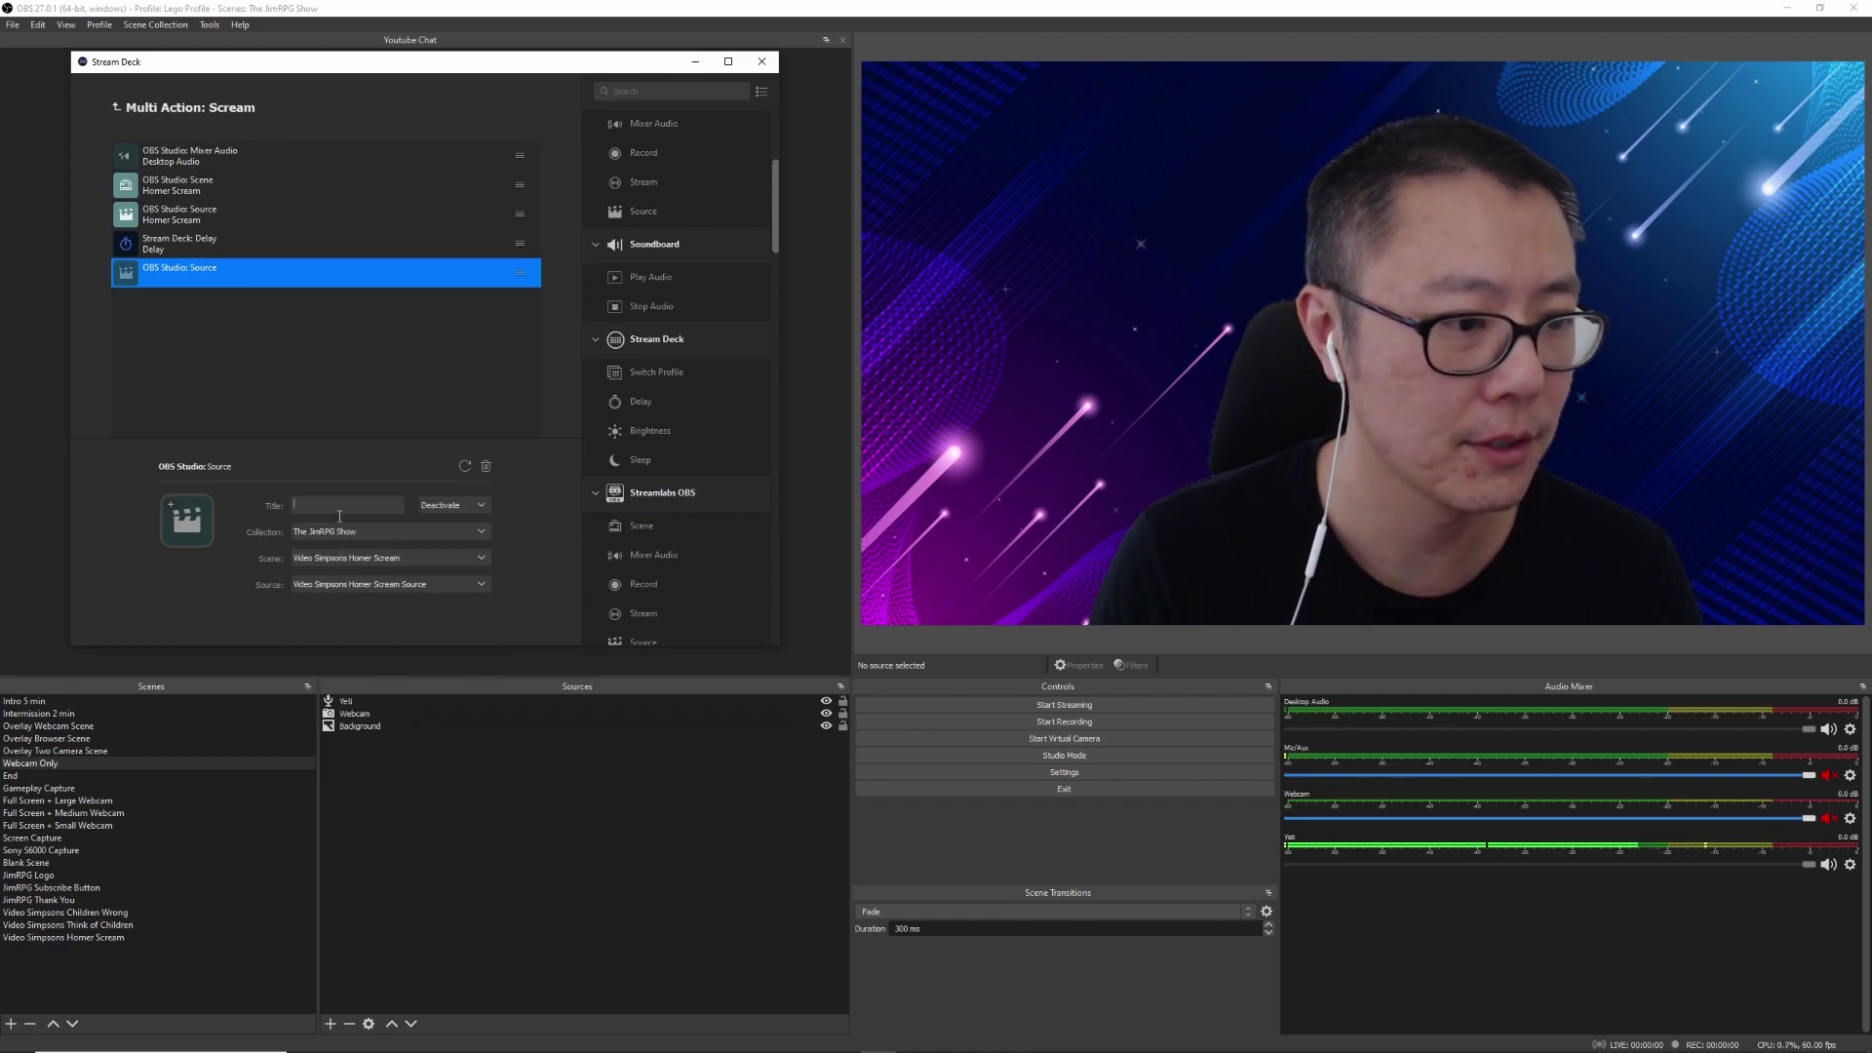
text(Homer Scream)
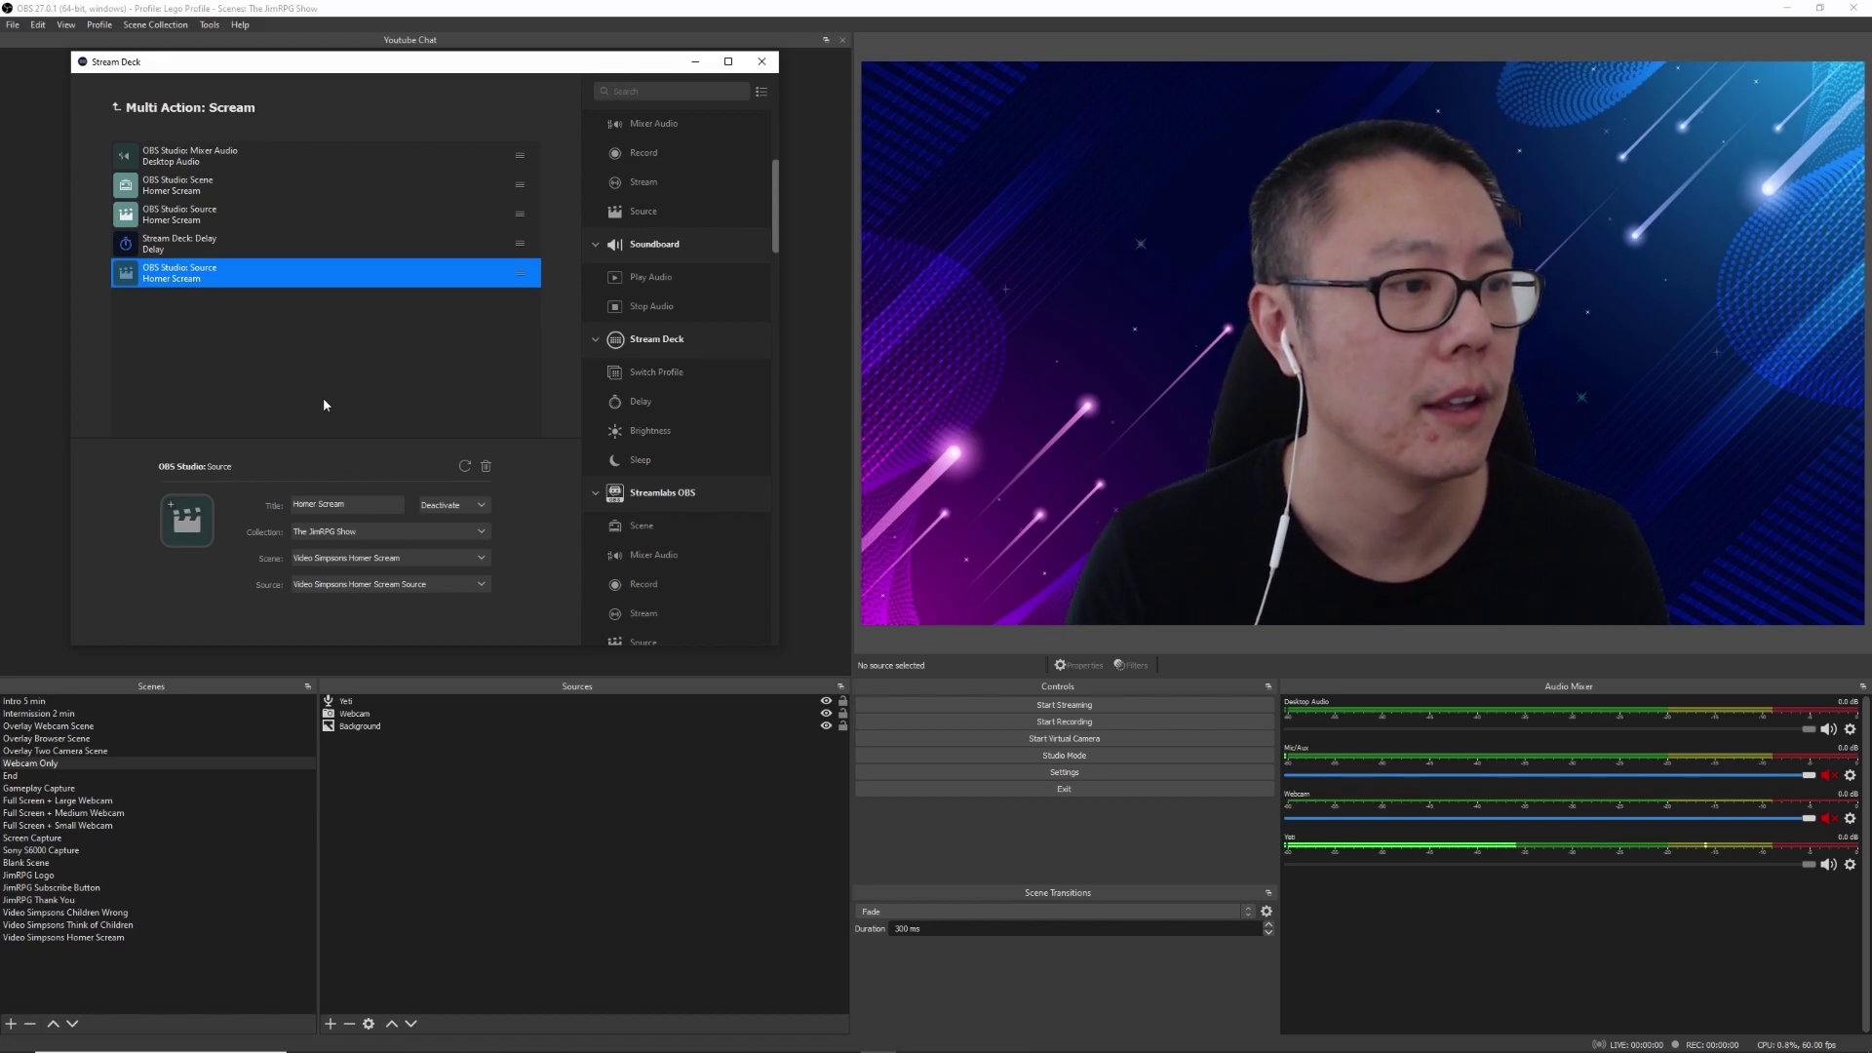
click(332, 341)
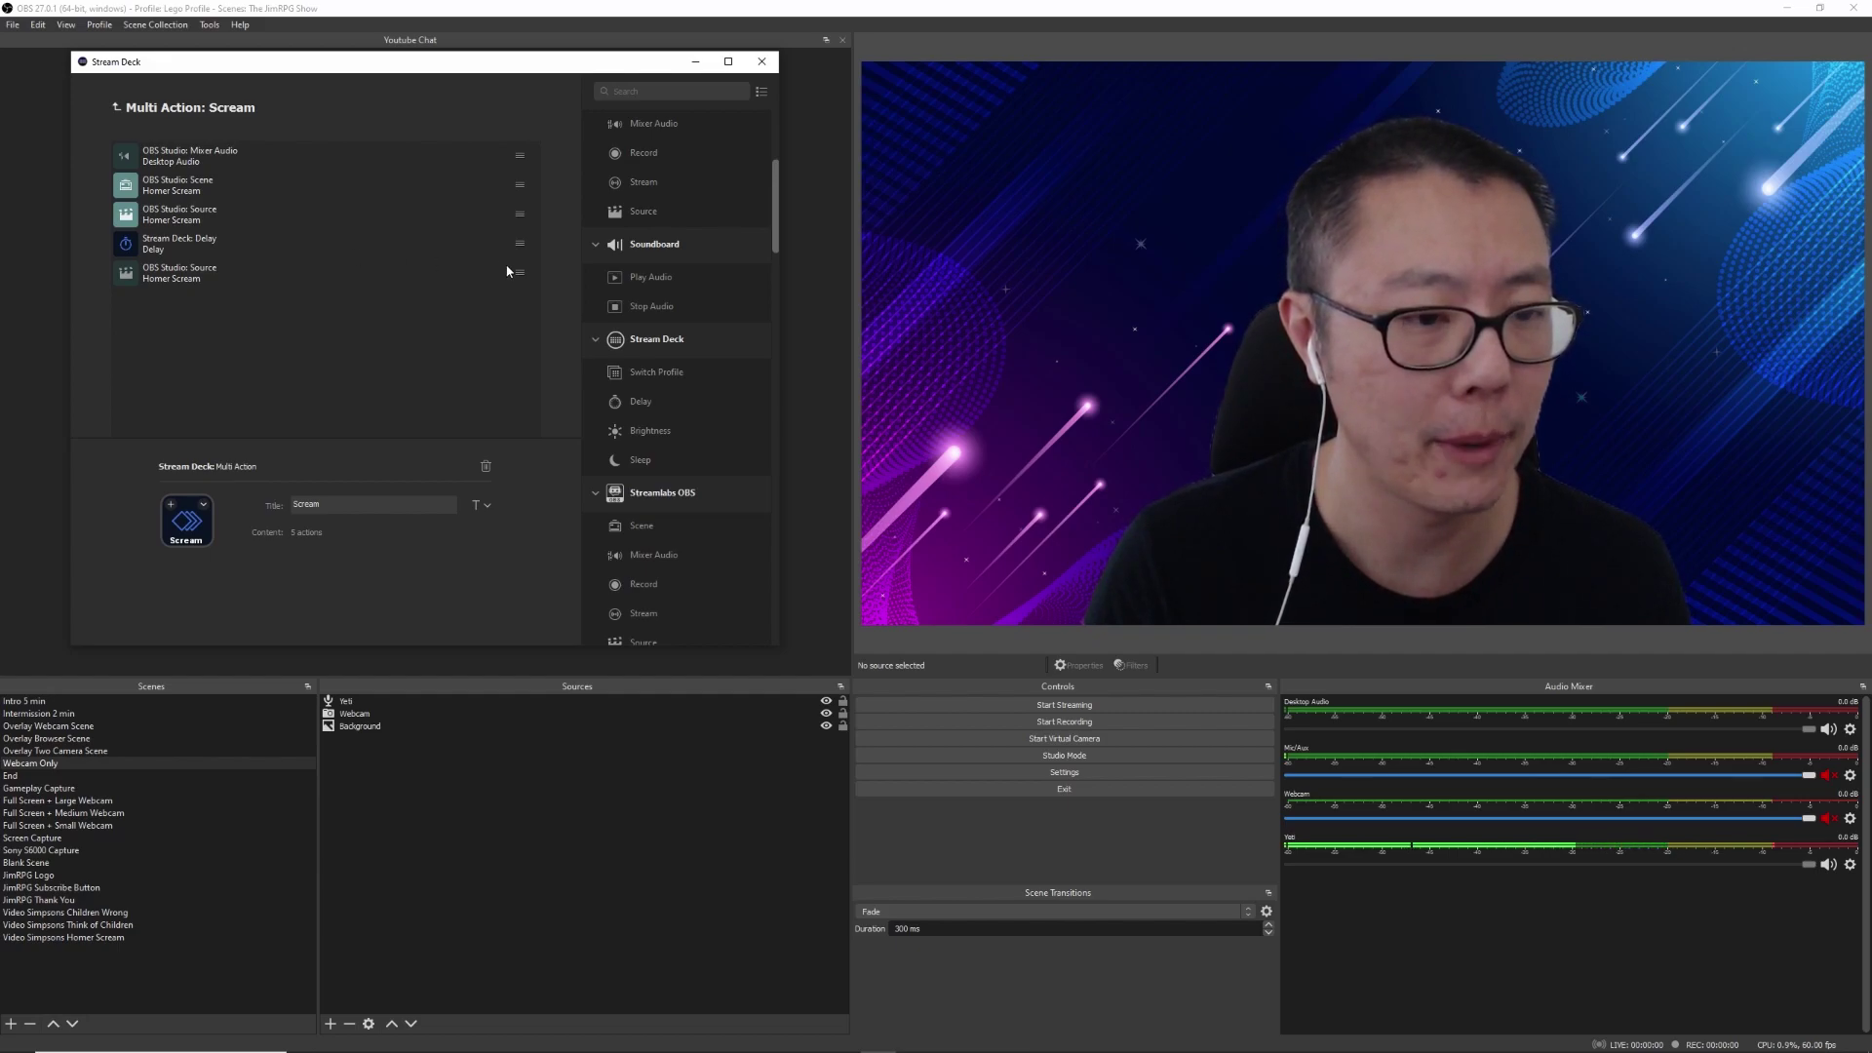
Step: Append a Mixer Audio step titled Desktop Audio, targeting Desktop Audio instead of Background Loop
scroll(659, 345, up, 3)
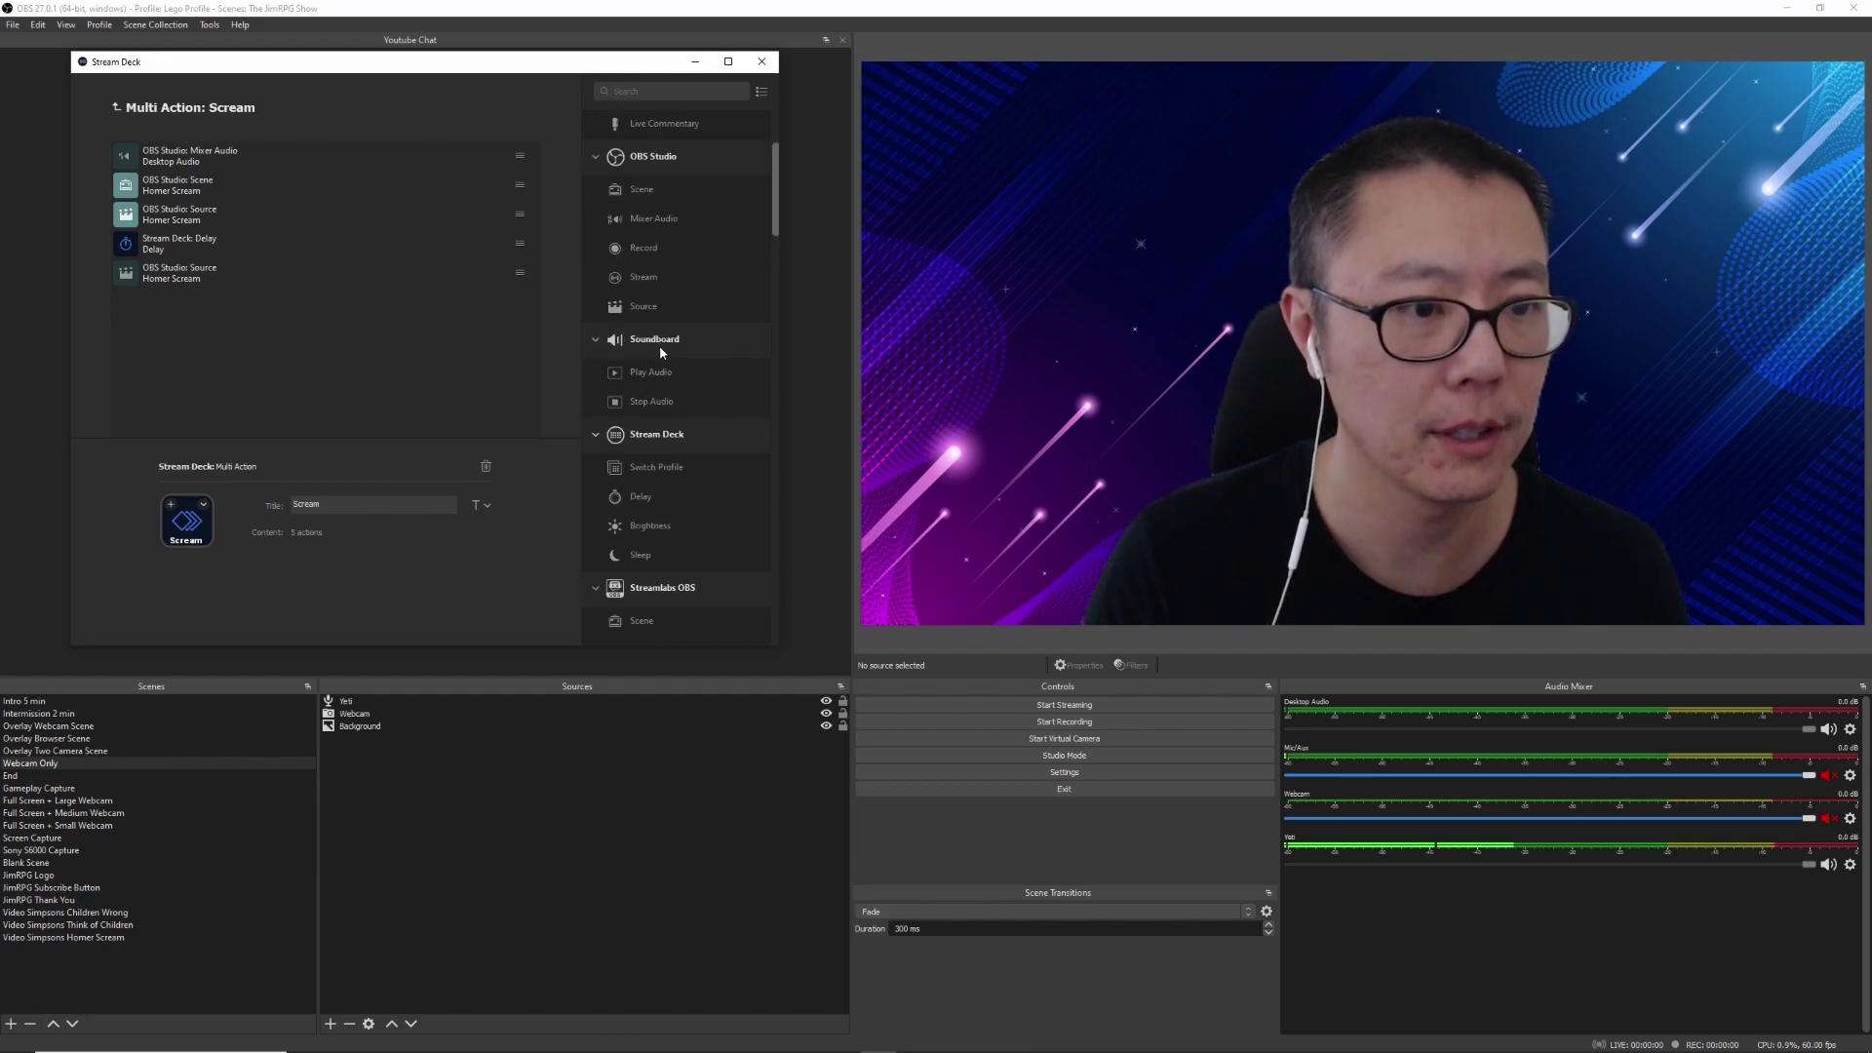
drag(655, 308, 244, 309)
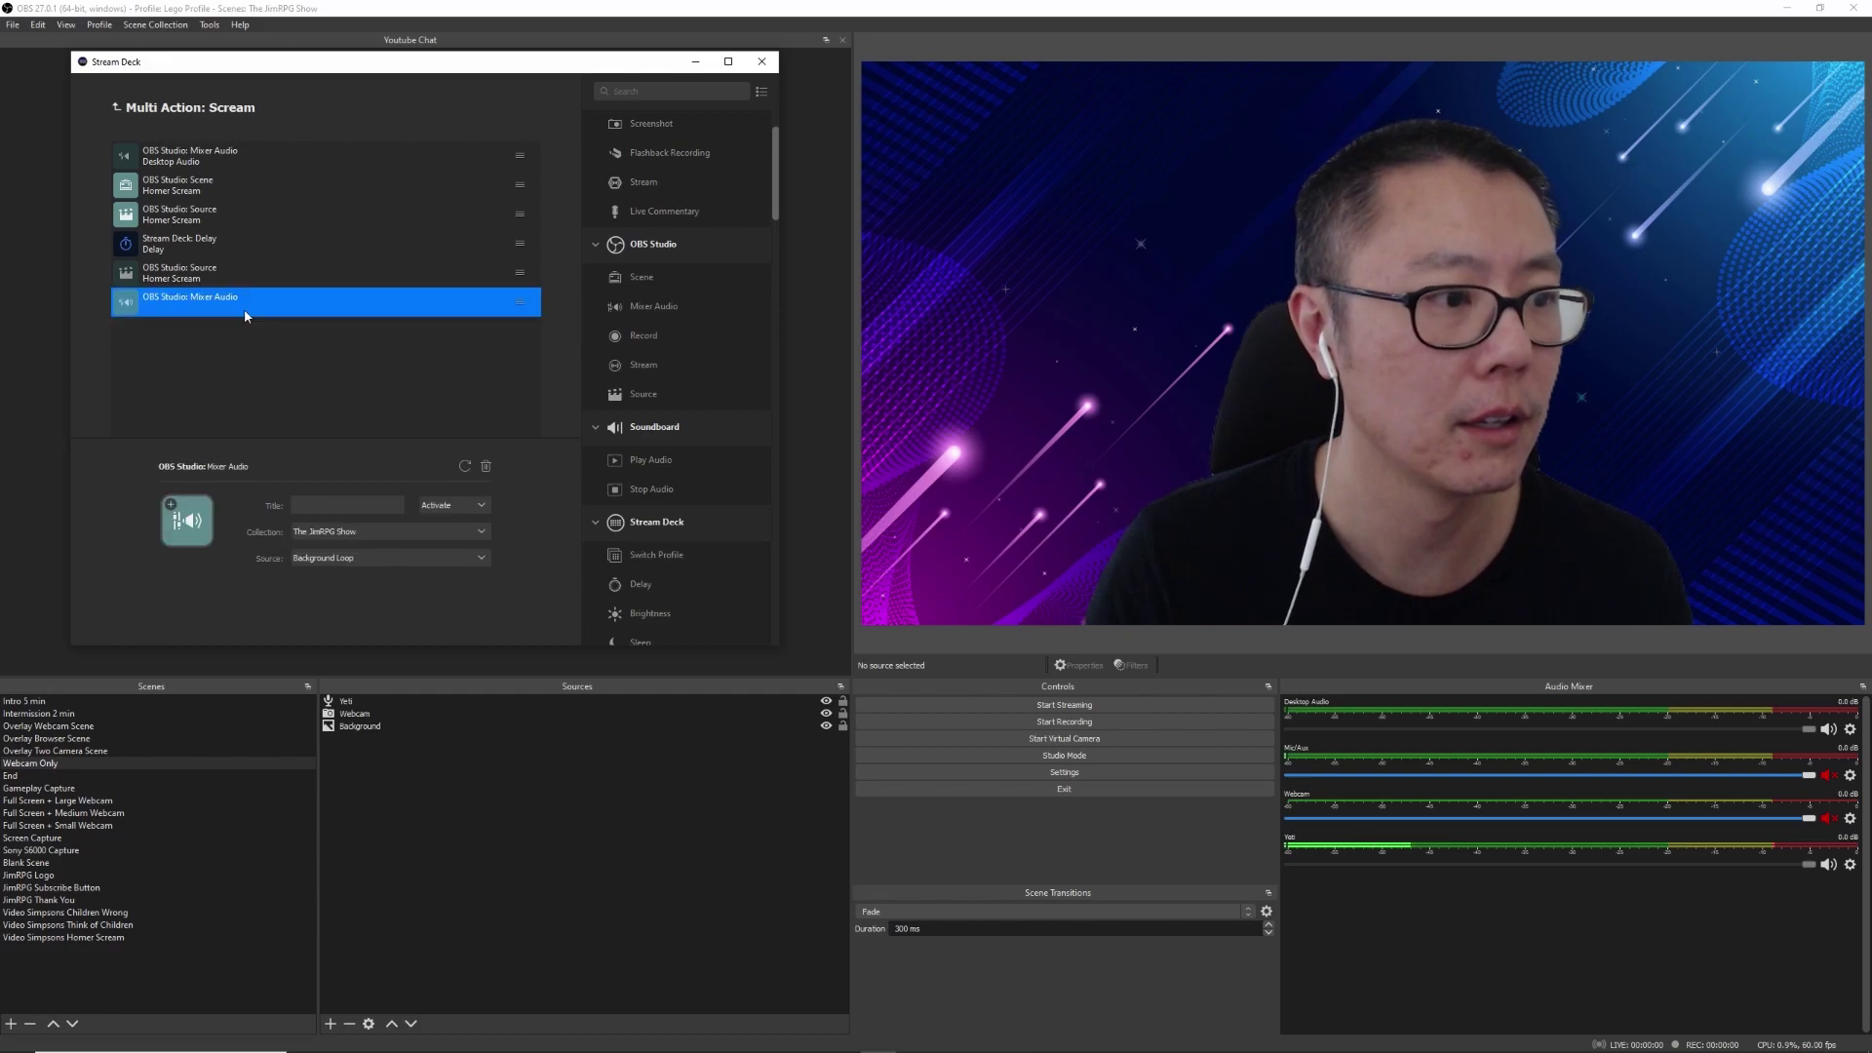
text(Desk)
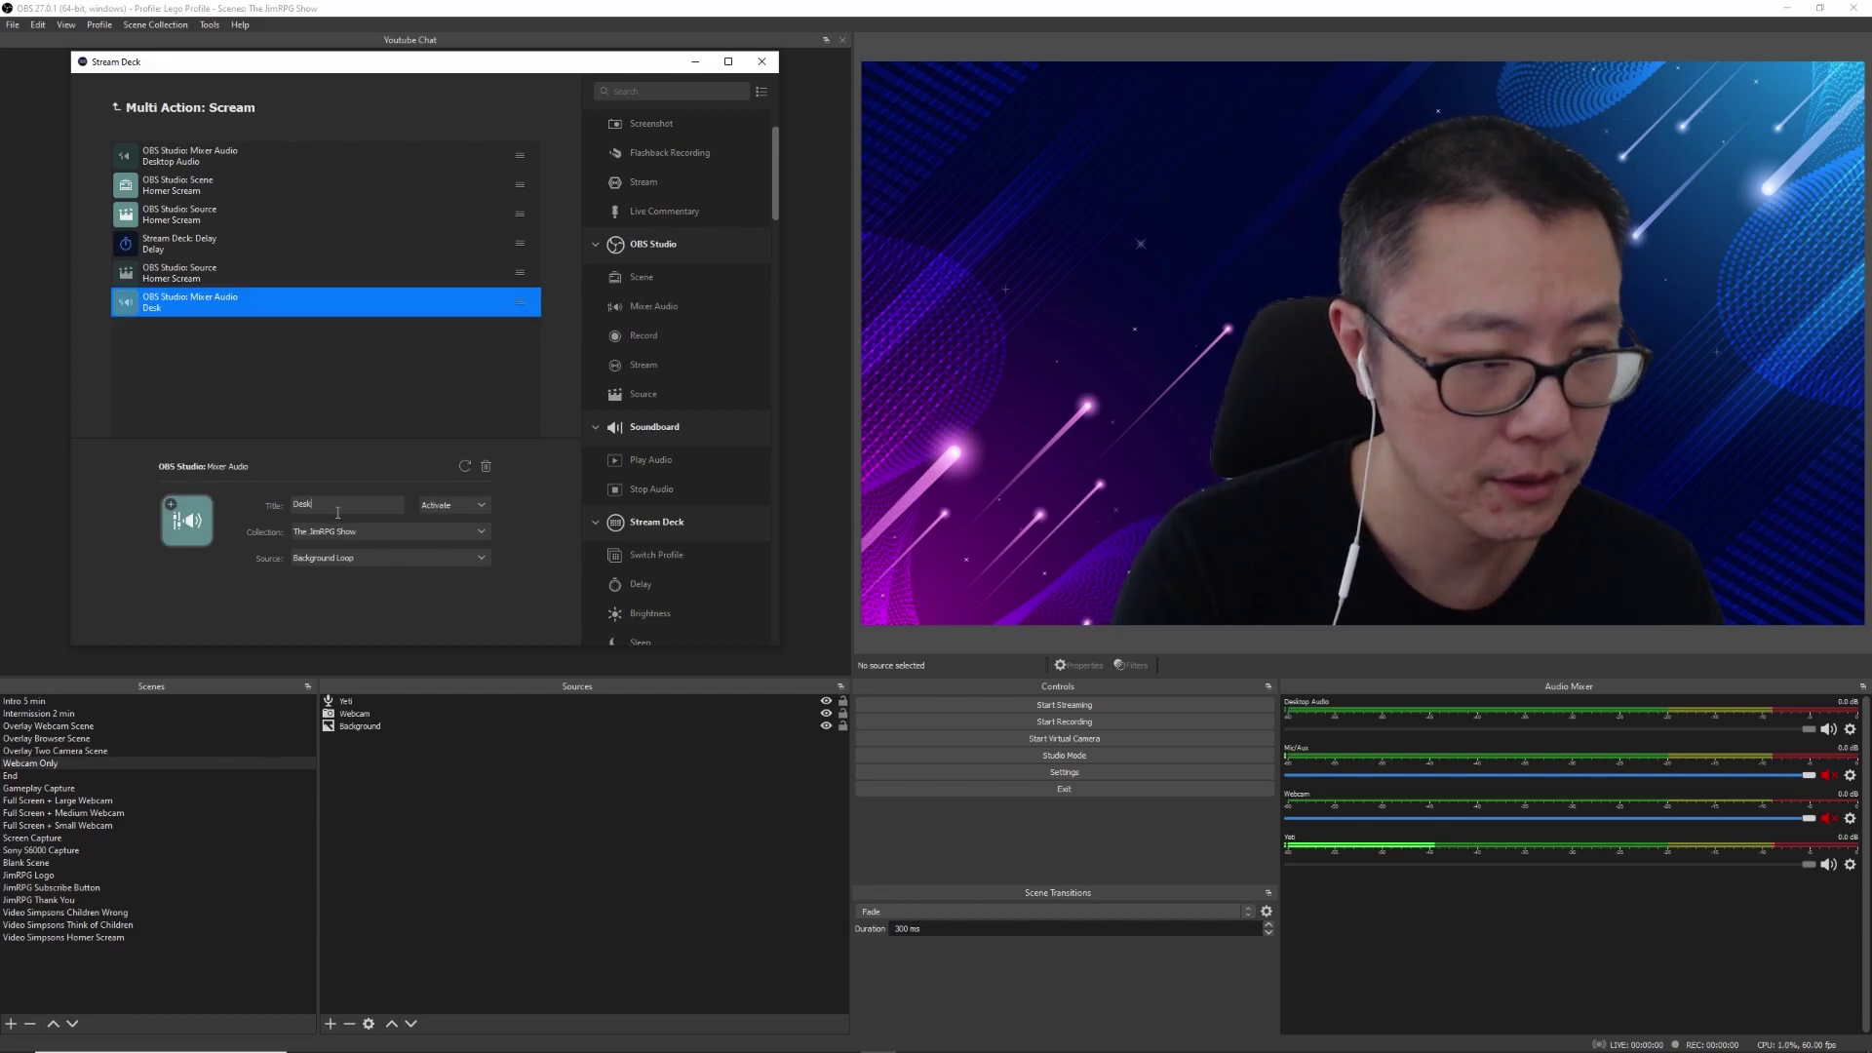
text(top Audio)
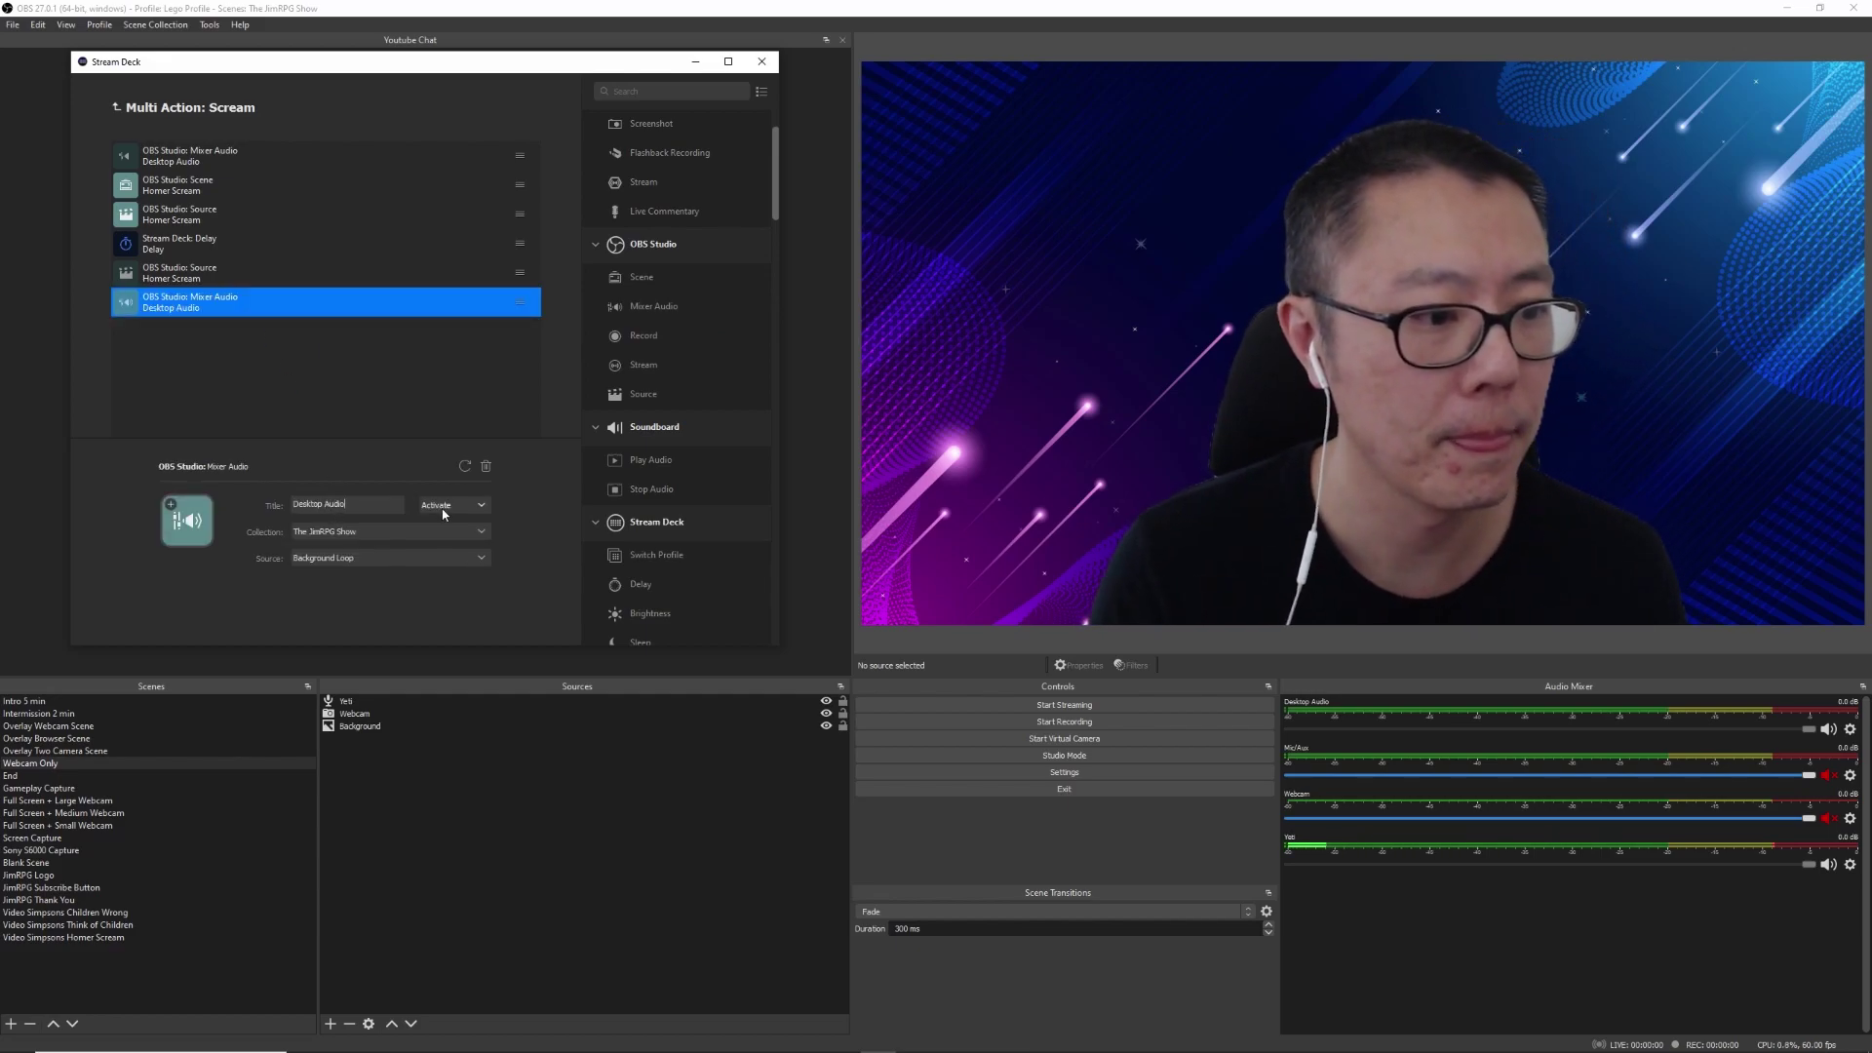
click(386, 558)
click(386, 590)
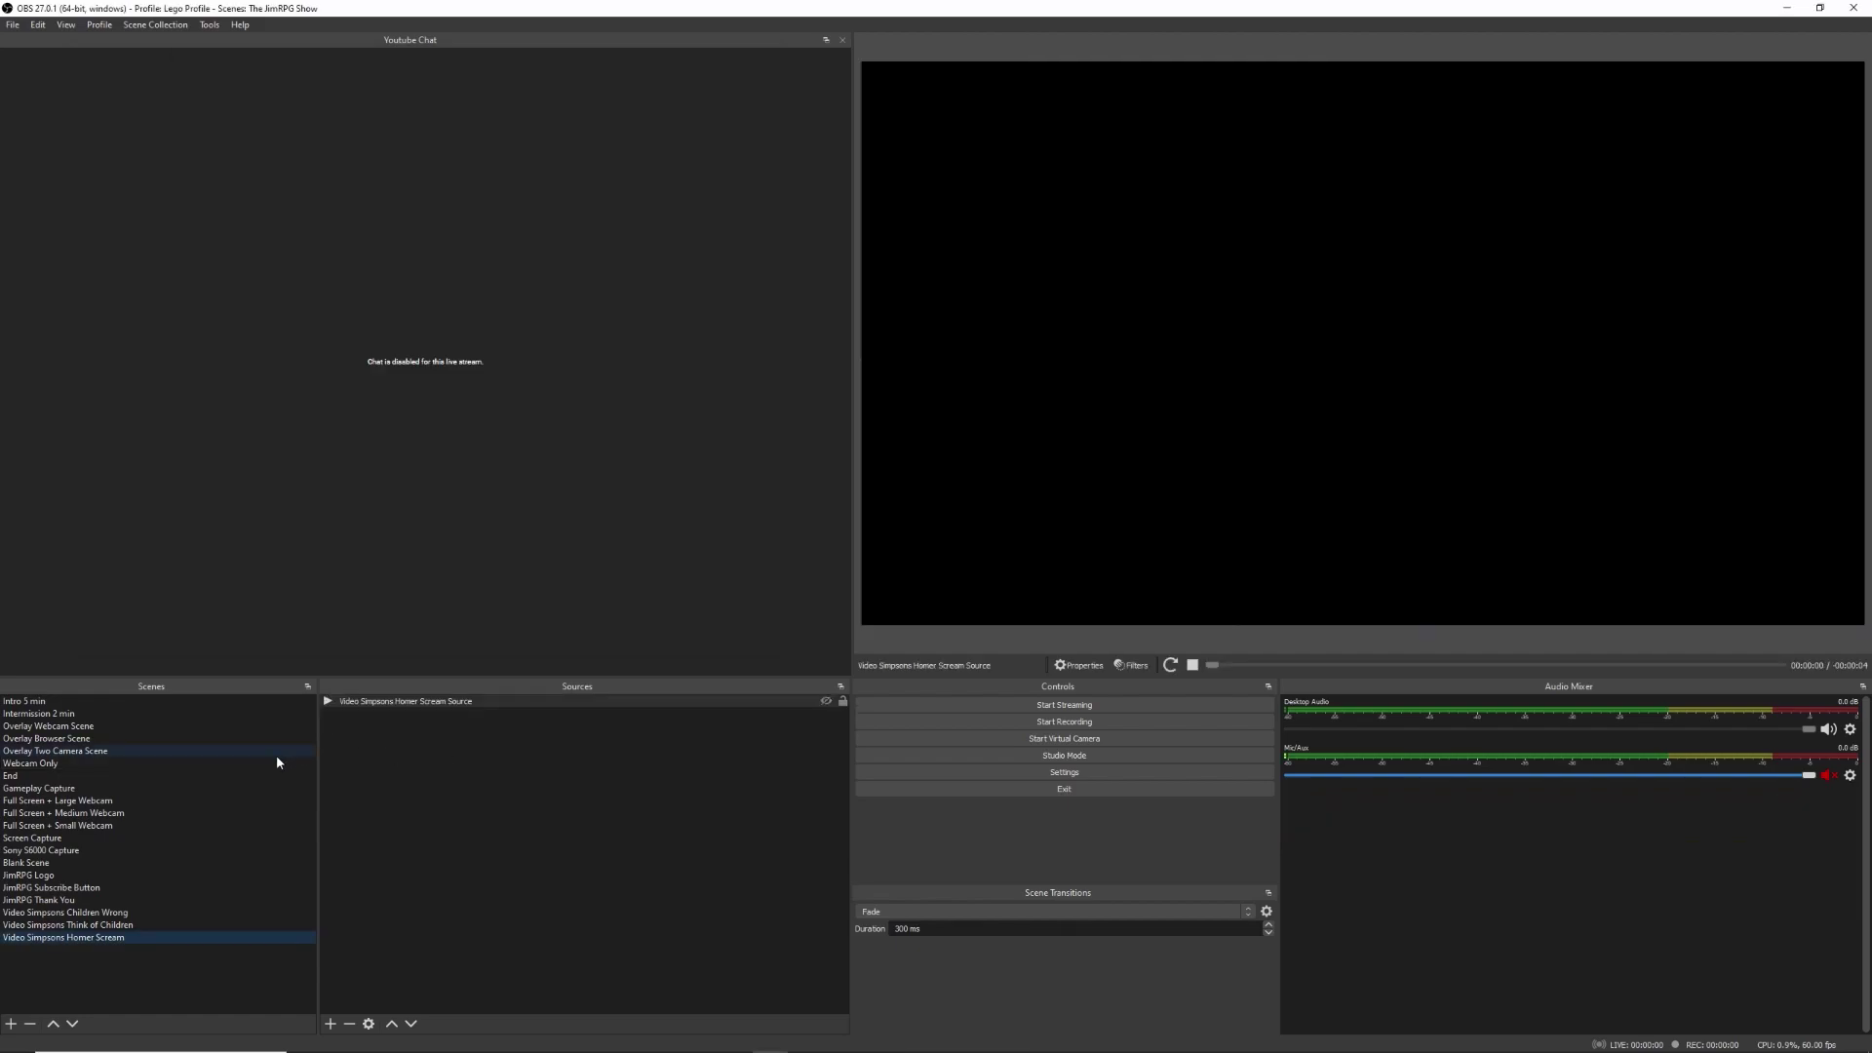
Step: Toggle the Video Simpsons Homer Scream Source visible and then hidden to play the clip
click(526, 701)
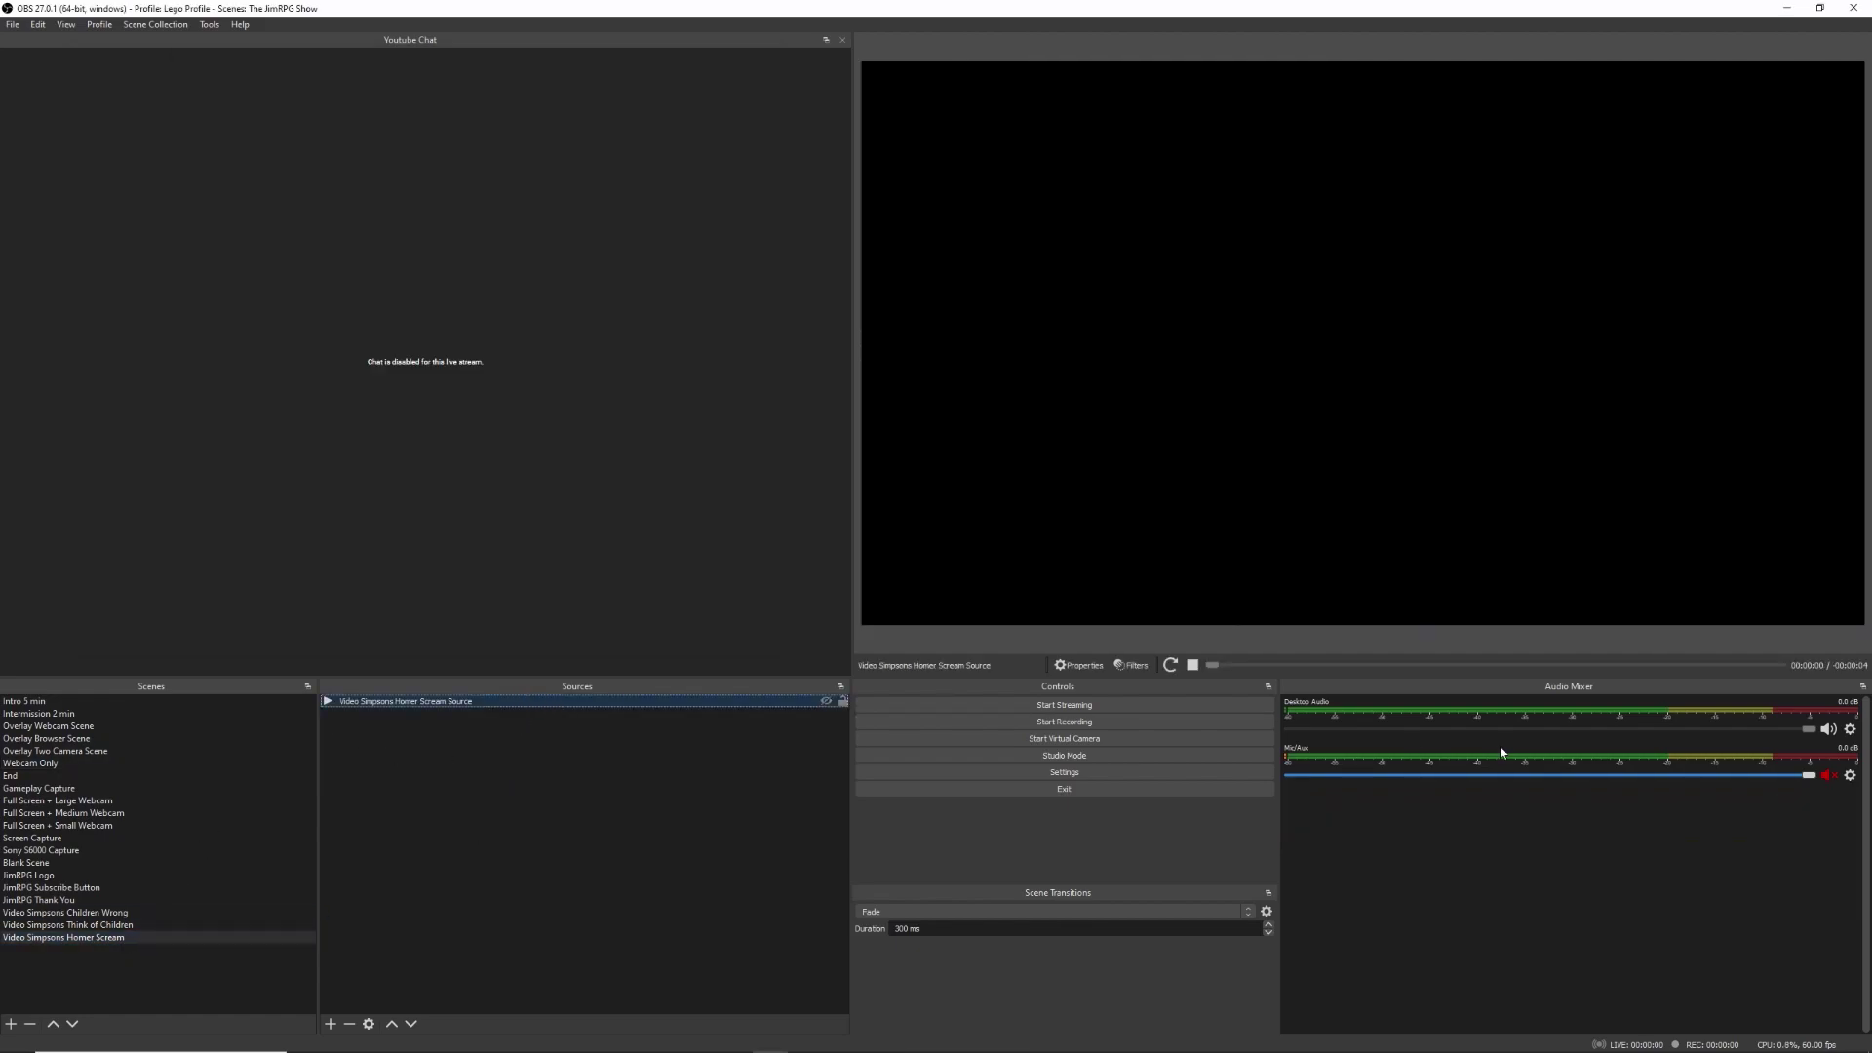
click(826, 702)
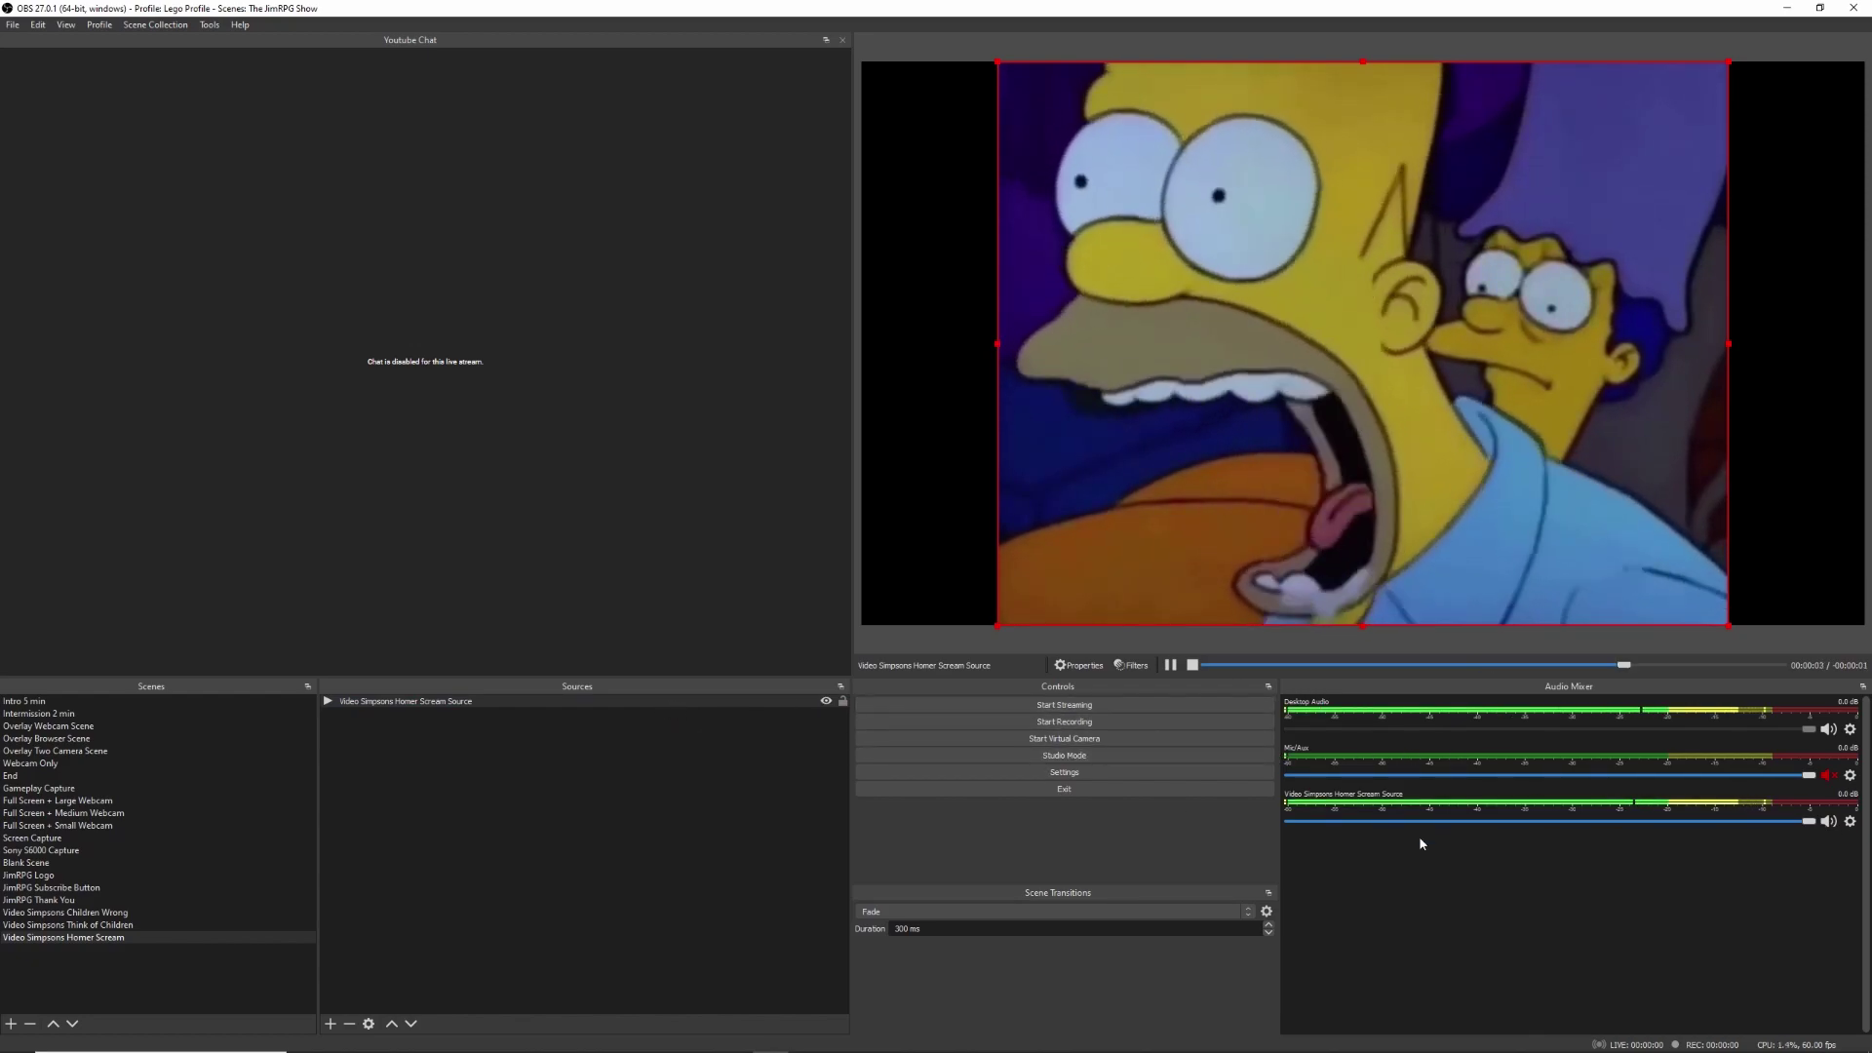
click(824, 702)
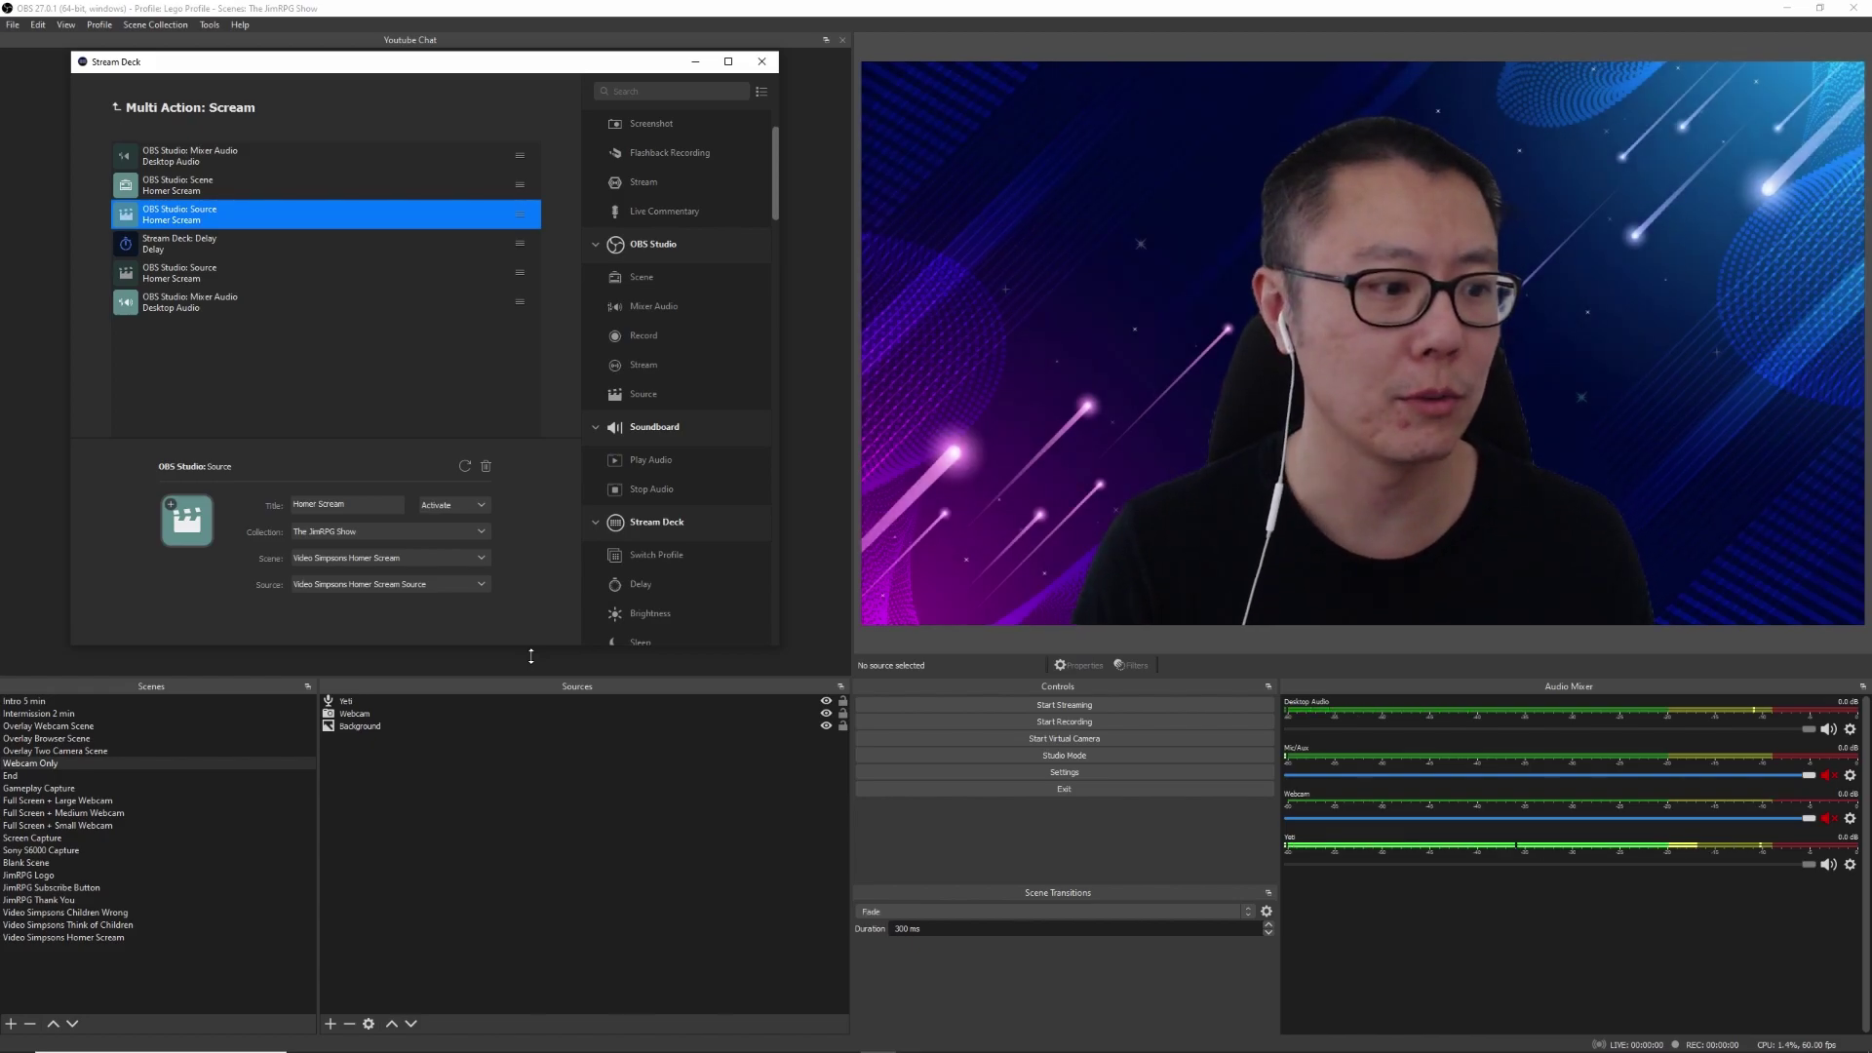
Step: Switch to the Overlay Webcam Scene
click(107, 726)
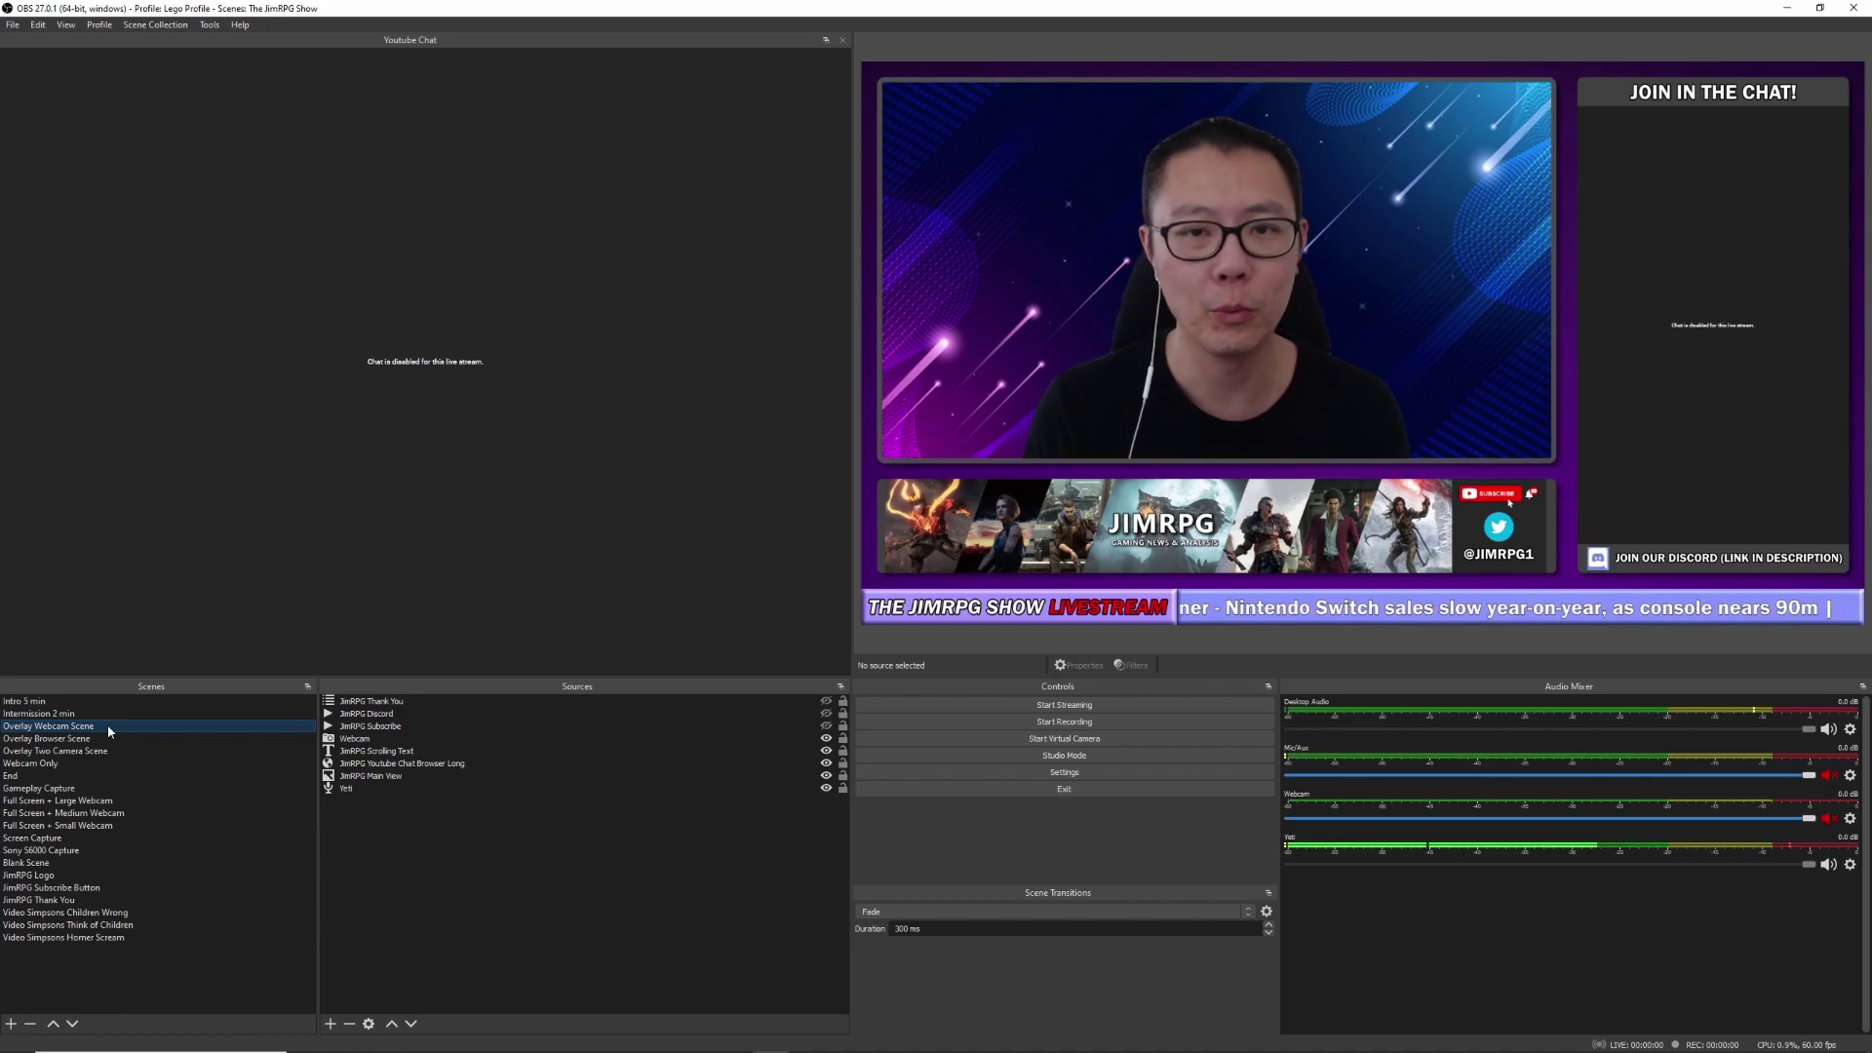
click(62, 765)
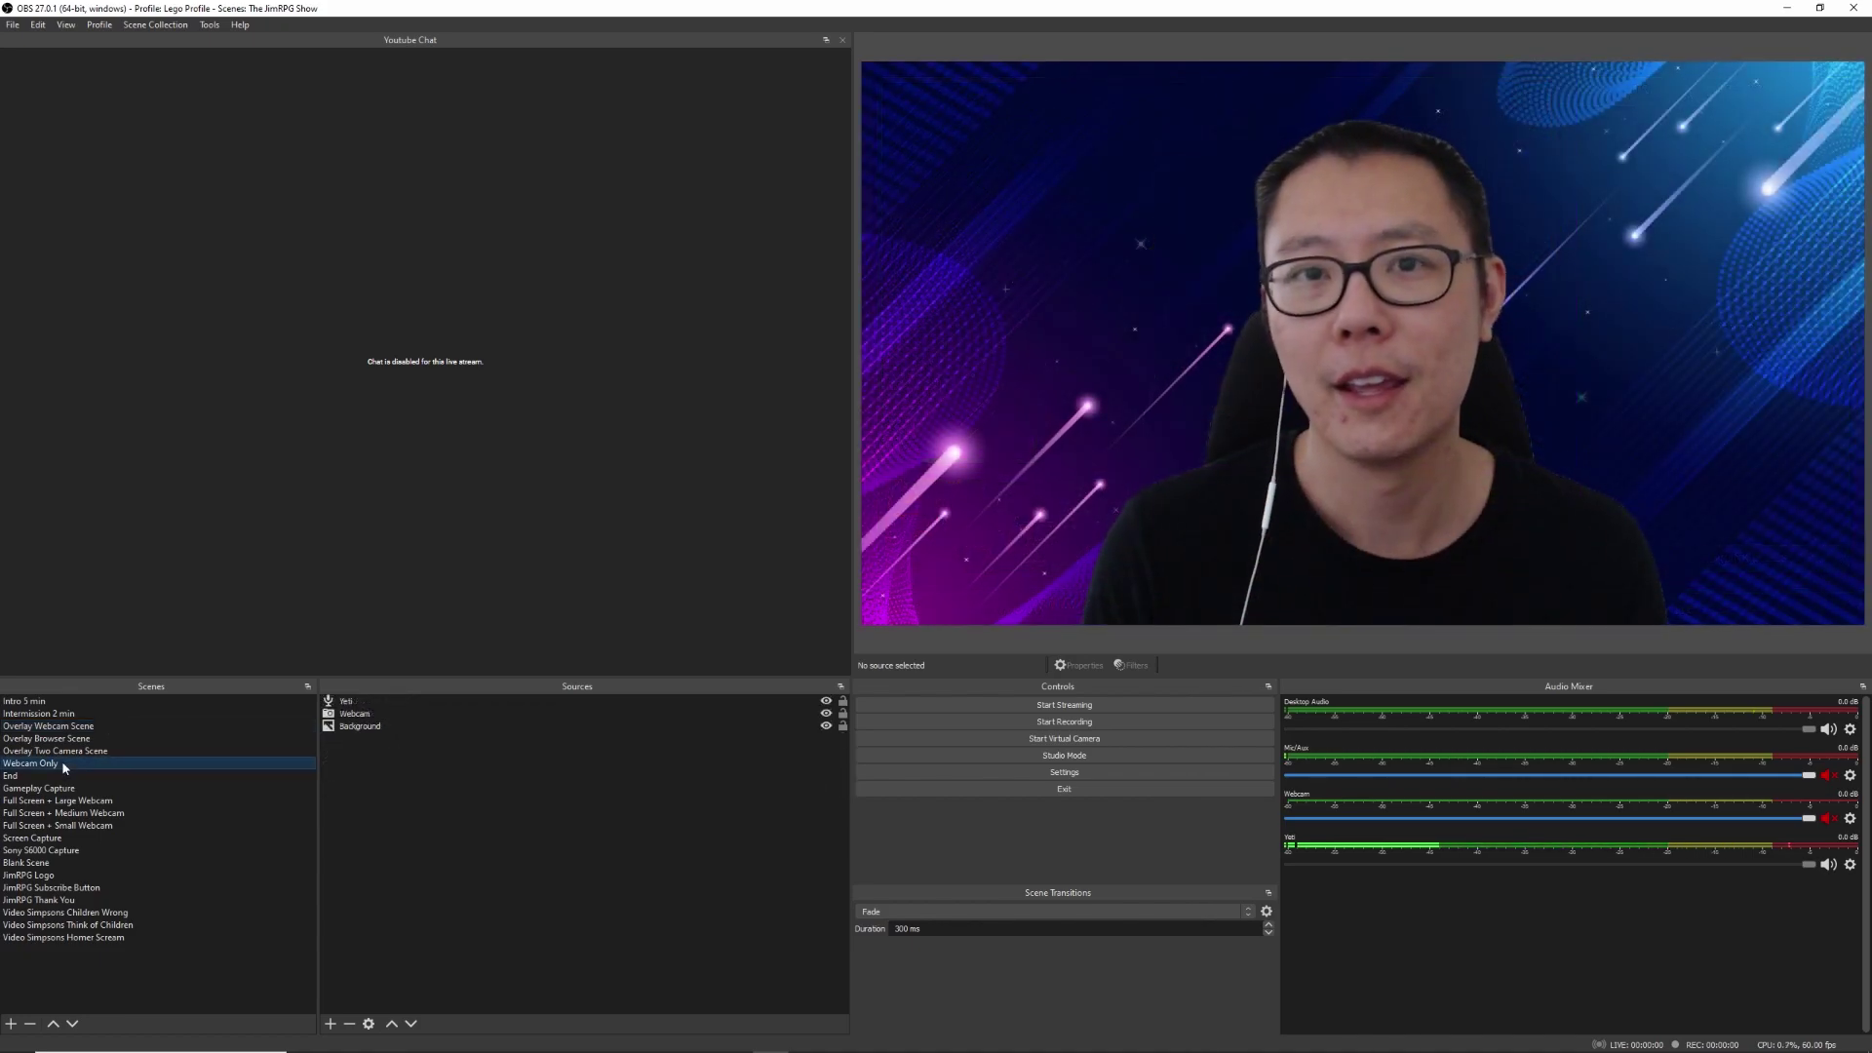